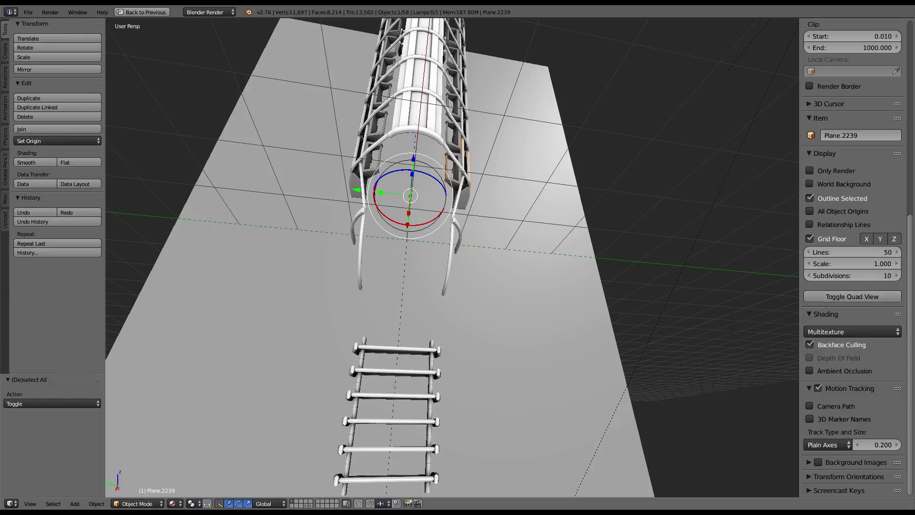
# Orbit to rail piece Plane.2235, enter Edit Mode, and restore the split texture and bake layout
pyautogui.moveTo(425, 282)
pyautogui.mouseDown(button='middle')
pyautogui.moveTo(490, 366)
pyautogui.moveTo(527, 331)
pyautogui.moveTo(546, 367)
pyautogui.moveTo(503, 288)
pyautogui.moveTo(534, 256)
pyautogui.moveTo(502, 213)
pyautogui.moveTo(550, 208)
pyautogui.moveTo(567, 217)
pyautogui.mouseUp(button='middle')
pyautogui.moveTo(567, 217); pyautogui.dragTo(578, 222, button='right')
pyautogui.moveTo(622, 239)
pyautogui.mouseDown(button='middle')
pyautogui.moveTo(611, 354)
pyautogui.moveTo(590, 301)
pyautogui.moveTo(572, 311)
pyautogui.moveTo(441, 272)
pyautogui.moveTo(478, 187)
pyautogui.mouseUp(button='middle')
pyautogui.press('Tab')
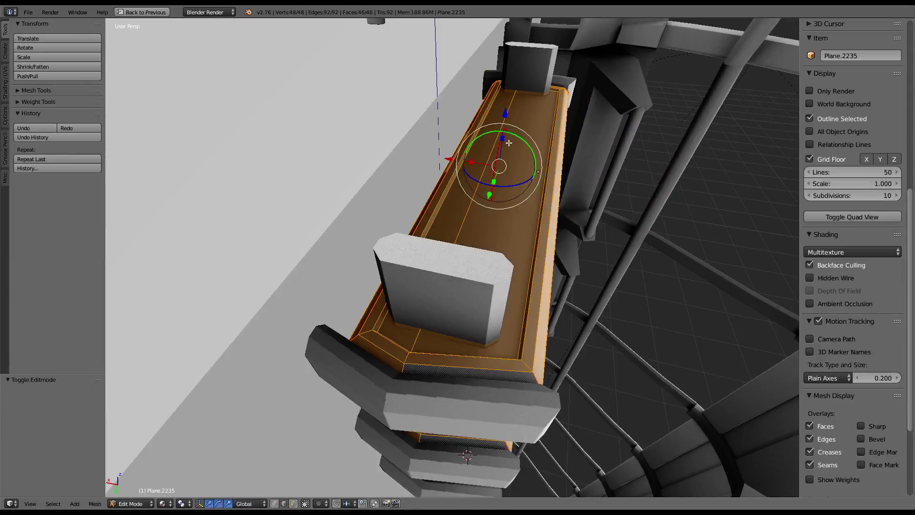
pyautogui.hotkey('ctrl', 'Up')
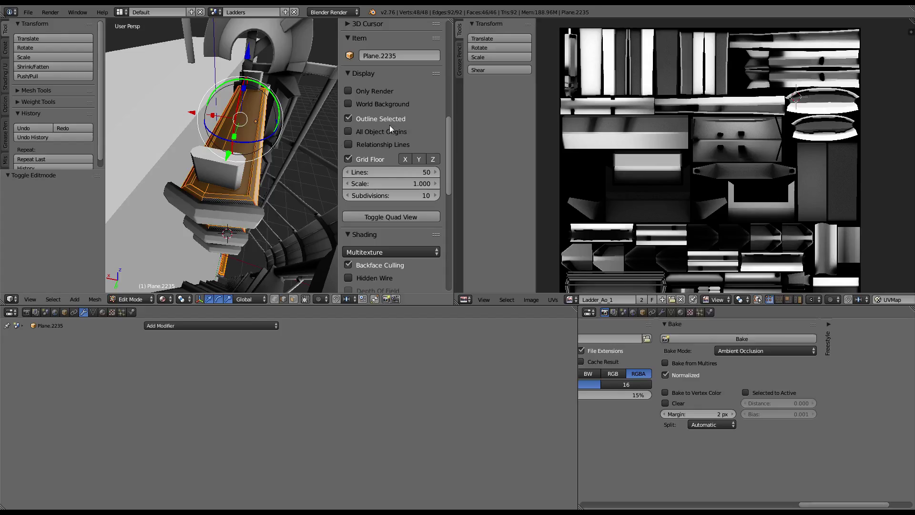
# Select all of rail Plane.2235's geometry and inspect its UV islands
pyautogui.scroll(-1, 789, 130)
pyautogui.press('a')
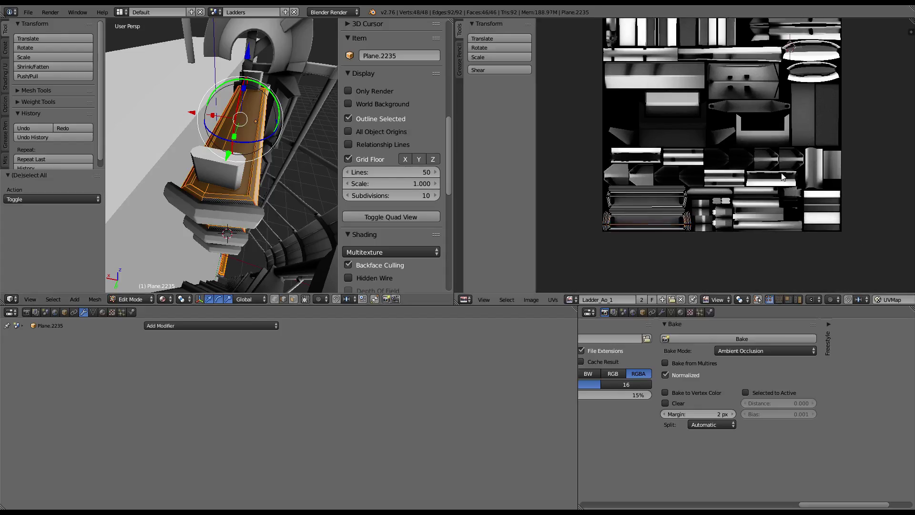
pyautogui.scroll(2, 789, 129)
pyautogui.scroll(2, 773, 161)
pyautogui.moveTo(773, 161); pyautogui.dragTo(757, 111, button='middle')
pyautogui.scroll(1, 757, 110)
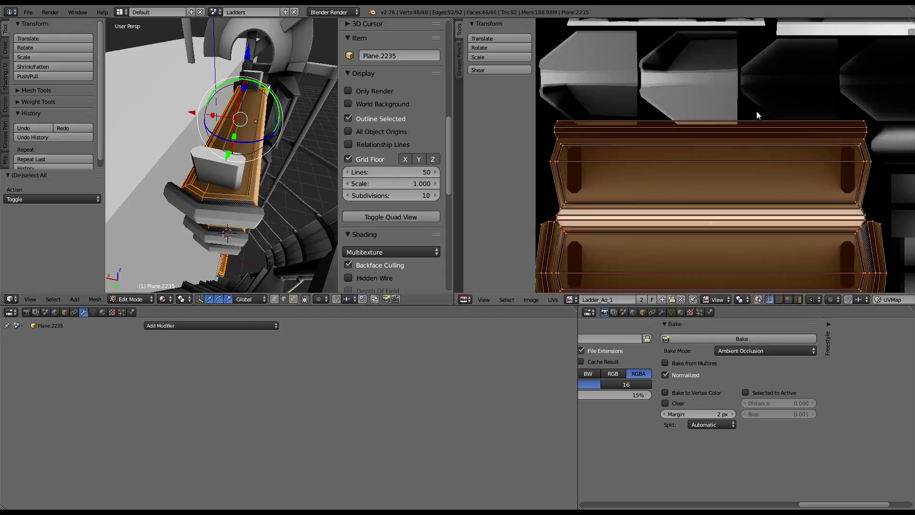
pyautogui.scroll(-2, 756, 110)
pyautogui.scroll(1, 757, 114)
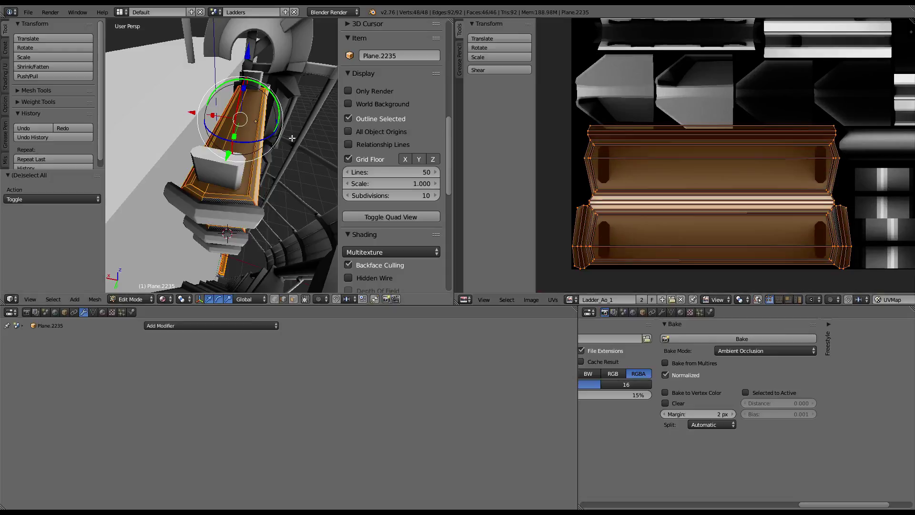
pyautogui.moveTo(305, 200)
pyautogui.mouseDown(button='middle')
pyautogui.moveTo(278, 171)
pyautogui.moveTo(135, 162)
pyautogui.mouseUp(button='middle')
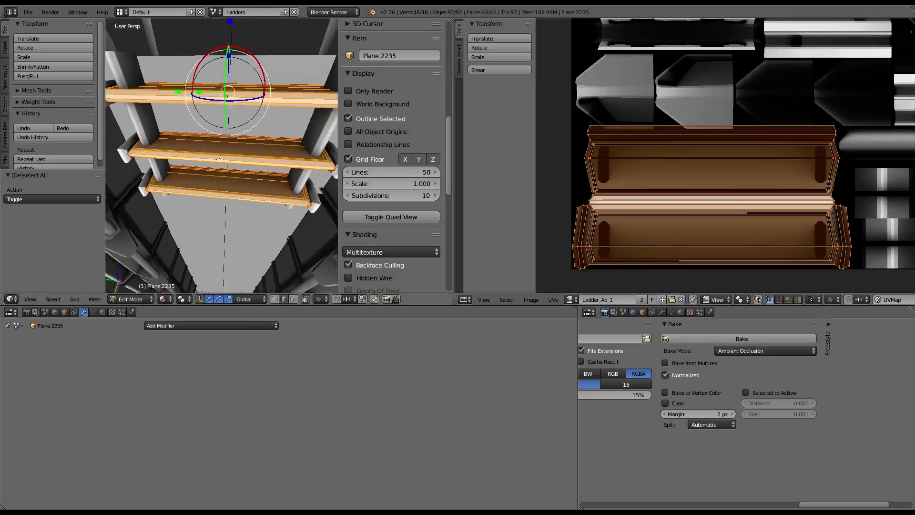
# Check the UVs of rung Plane.2233, arch Plane.1280 and cage piece Plane.2226
pyautogui.press('Tab')
pyautogui.rightClick(136, 163)
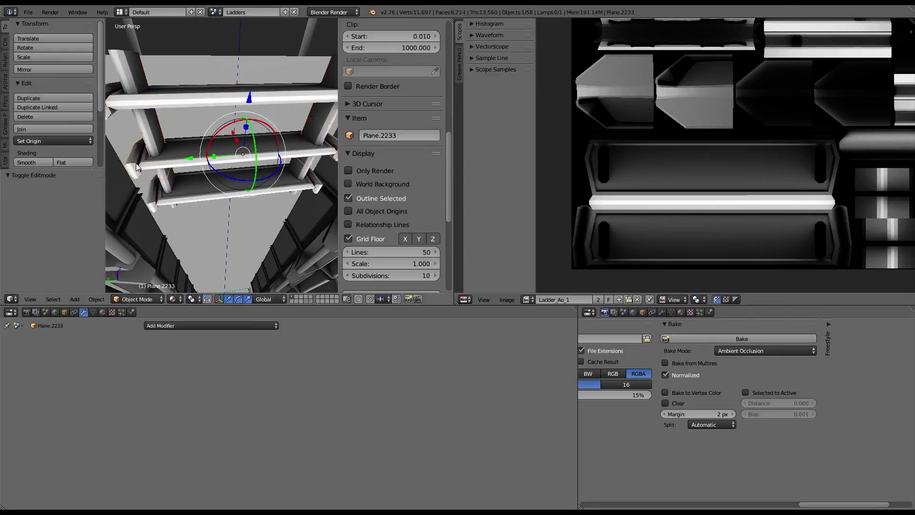
pyautogui.moveTo(136, 163); pyautogui.dragTo(236, 92, button='middle')
pyautogui.rightClick(236, 92)
pyautogui.press('Tab')
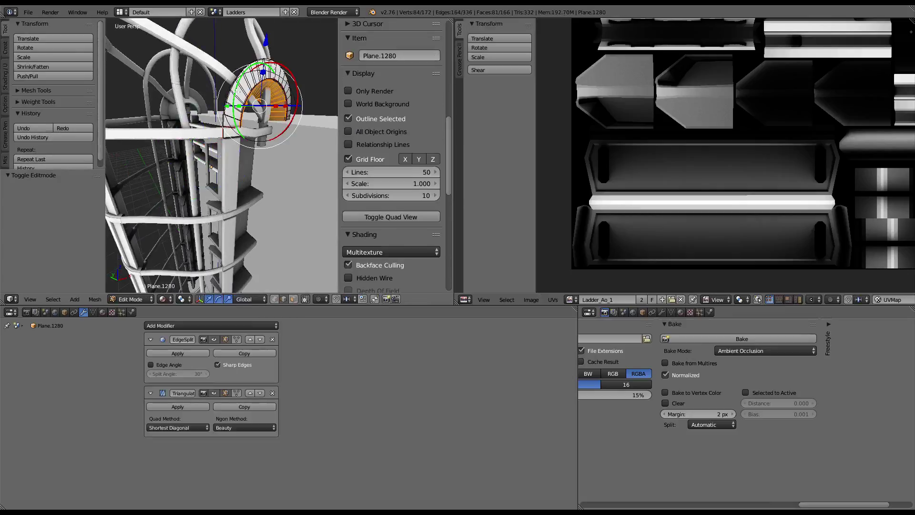
pyautogui.press('a')
pyautogui.press('Tab')
pyautogui.rightClick(232, 155)
pyautogui.press('Tab')
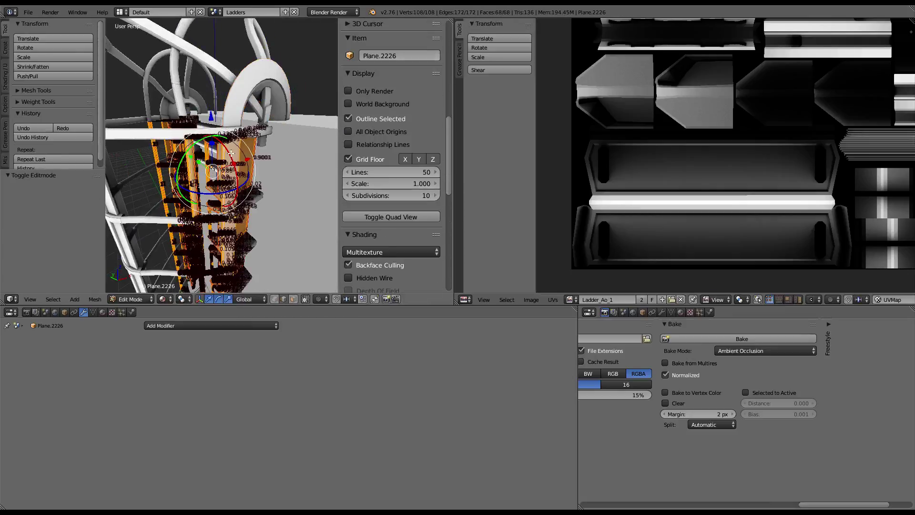
pyautogui.press('Tab')
# Inspect ring Plane.2280's UVs, then select Plane.2286 and move to a low view of the cage rings
pyautogui.rightClick(190, 185)
pyautogui.press('Tab')
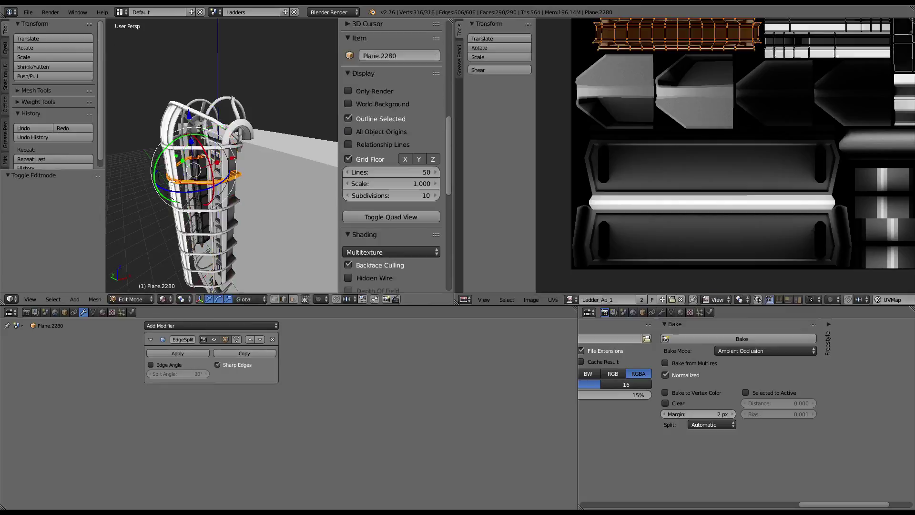
pyautogui.press('Tab')
pyautogui.press('Tab')
pyautogui.scroll(2, 191, 185)
pyautogui.press('Tab')
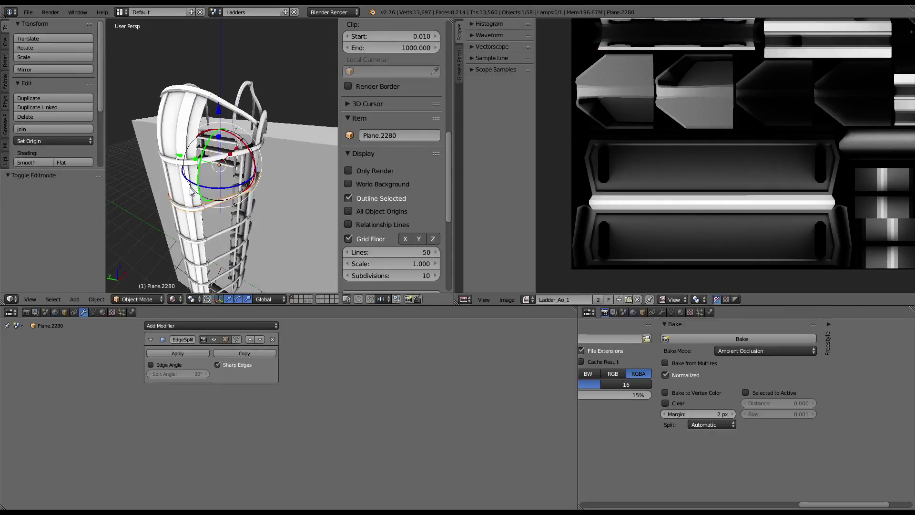
pyautogui.rightClick(210, 236)
pyautogui.scroll(2, 210, 237)
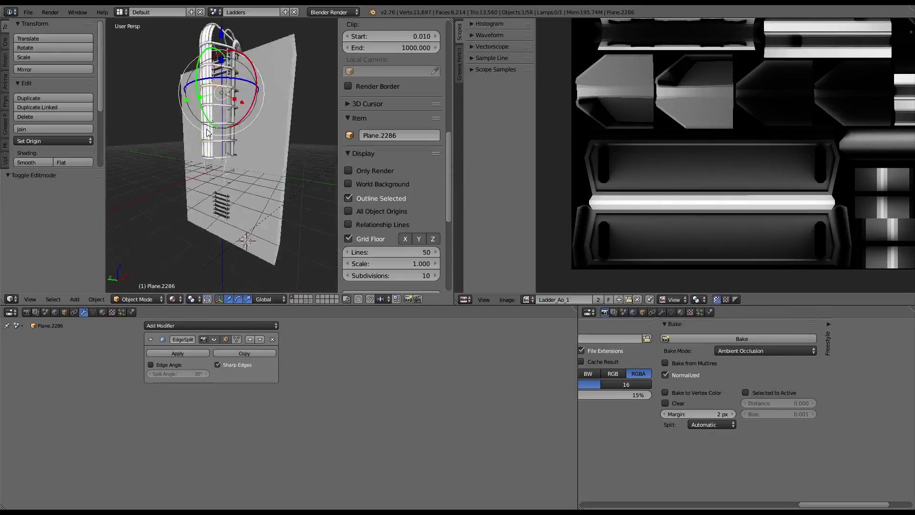
pyautogui.moveTo(204, 218); pyautogui.dragTo(217, 143, button='middle')
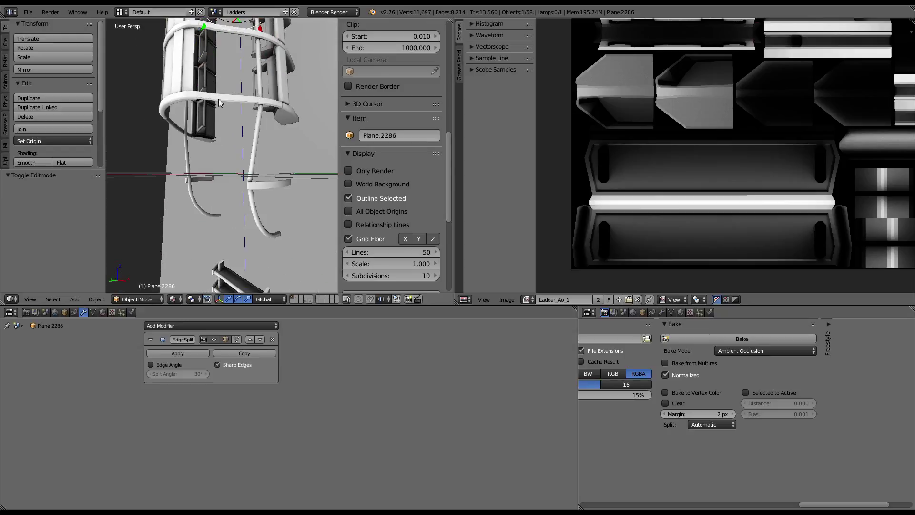
# Select all of ring Plane.2238 in Edit Mode and maximize the UV editor on its islands
pyautogui.rightClick(218, 97)
pyautogui.press('Tab')
pyautogui.press('a')
pyautogui.press('a')
pyautogui.scroll(1, 841, 91)
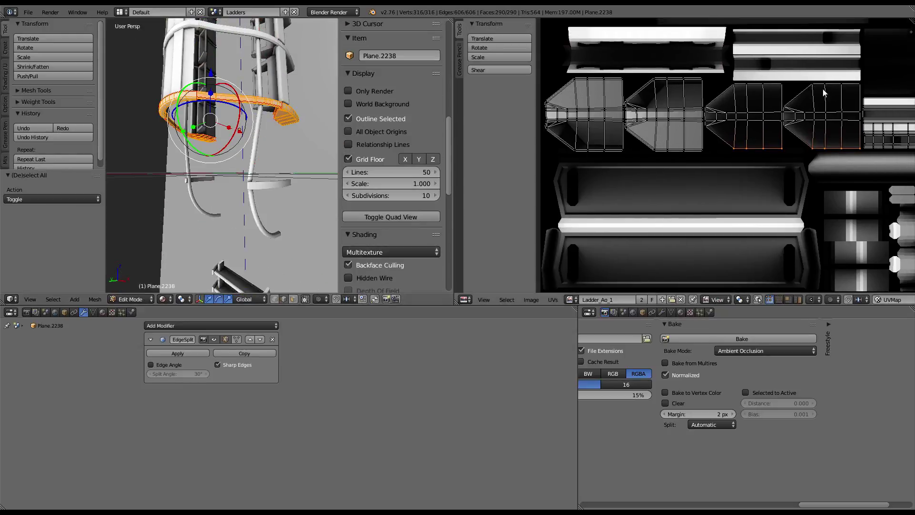
pyautogui.scroll(1, 825, 90)
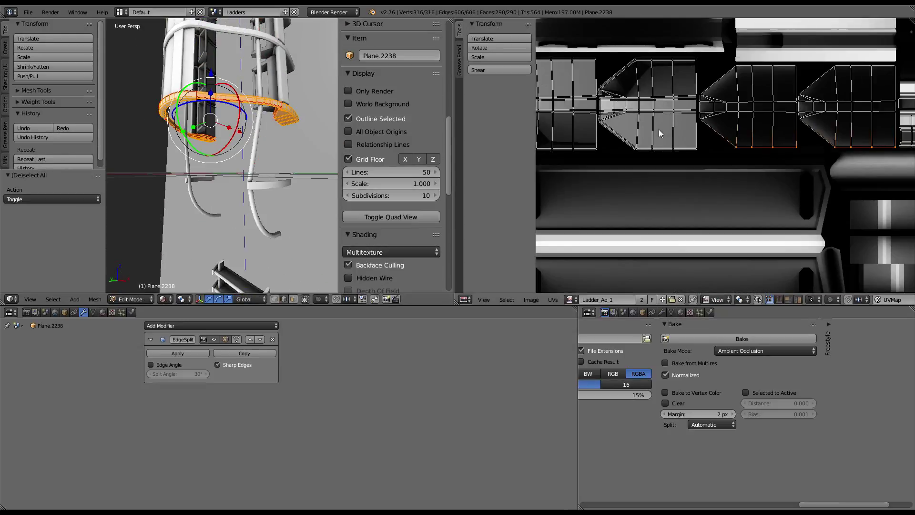
pyautogui.hotkey('ctrl', 'Up')
pyautogui.scroll(2, 594, 150)
pyautogui.moveTo(594, 151); pyautogui.dragTo(597, 220, button='middle')
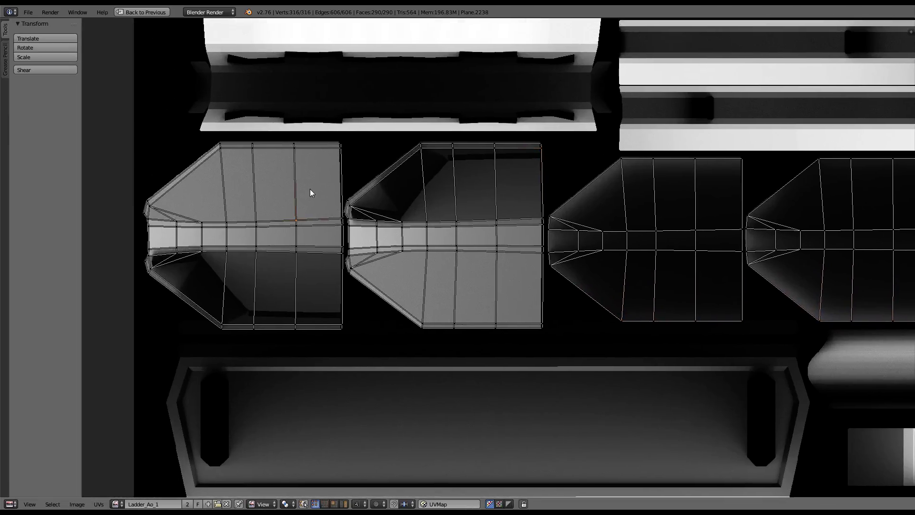
# Nudge the leftmost ring UV island slightly upward along Y
pyautogui.press('l')
pyautogui.press('g')
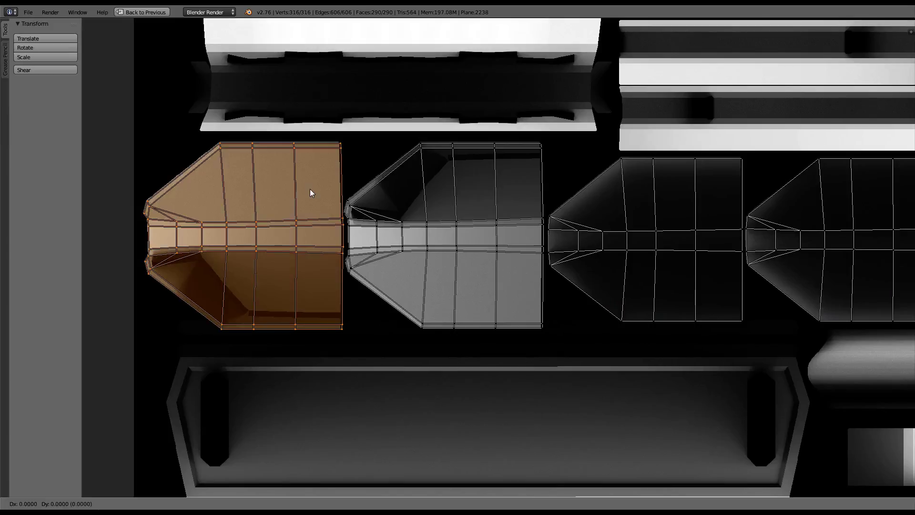
pyautogui.press('y')
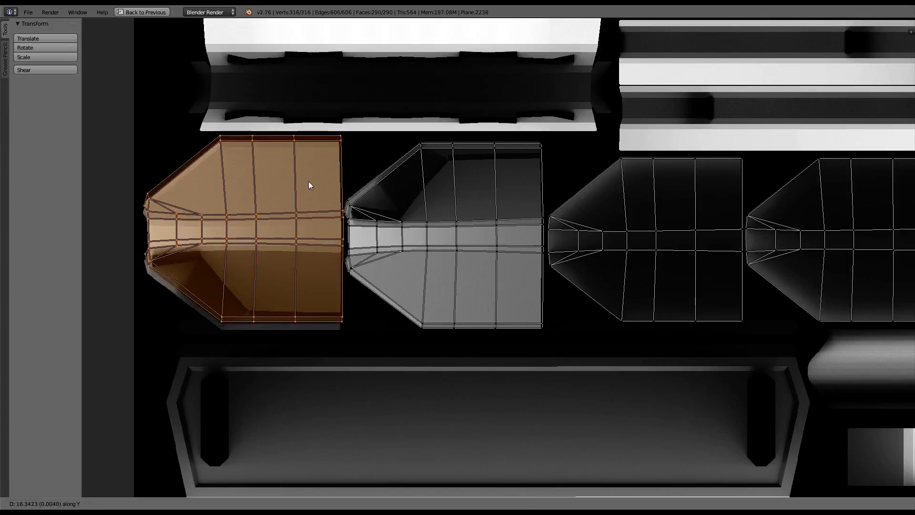
pyautogui.click(308, 181)
pyautogui.scroll(2, 308, 195)
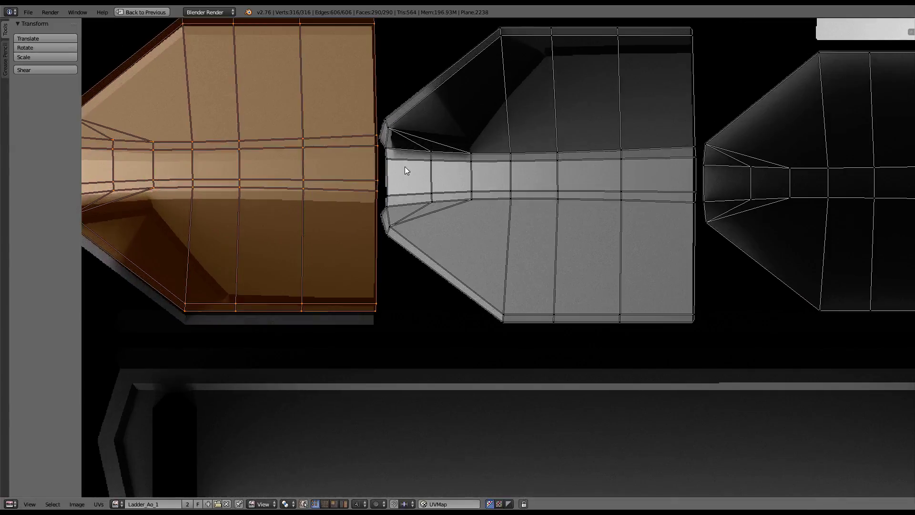
pyautogui.scroll(-4, 405, 170)
pyautogui.scroll(2, 487, 211)
# Nudge the middle ring UV island slightly upward along Y
pyautogui.moveTo(479, 226); pyautogui.dragTo(513, 298, button='middle')
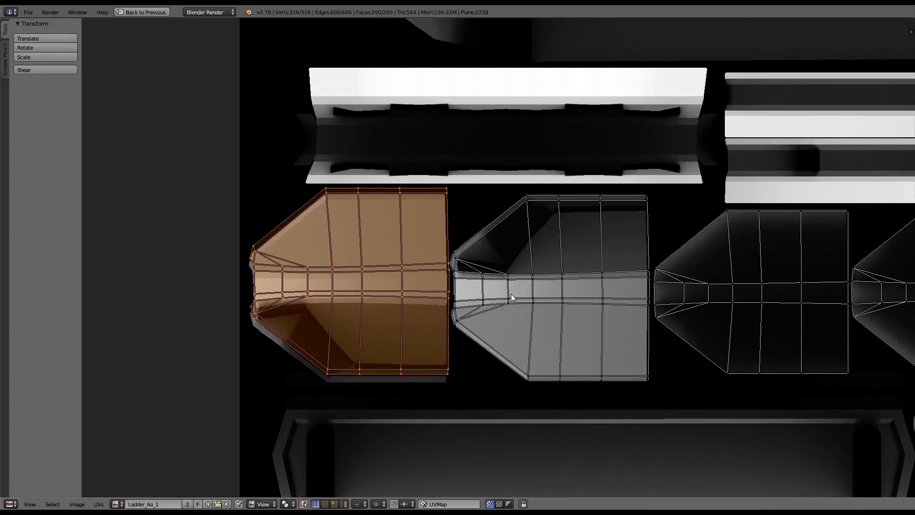
pyautogui.scroll(1, 512, 297)
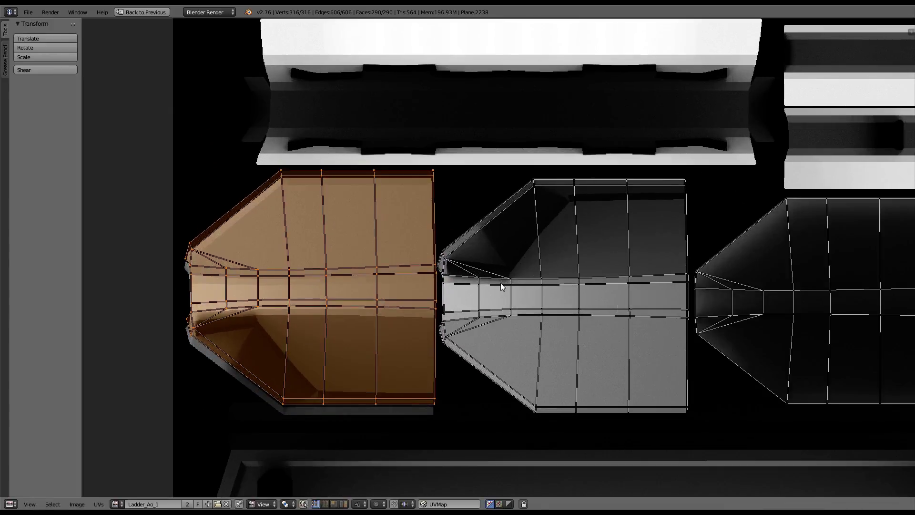
pyautogui.press('a')
pyautogui.press('l')
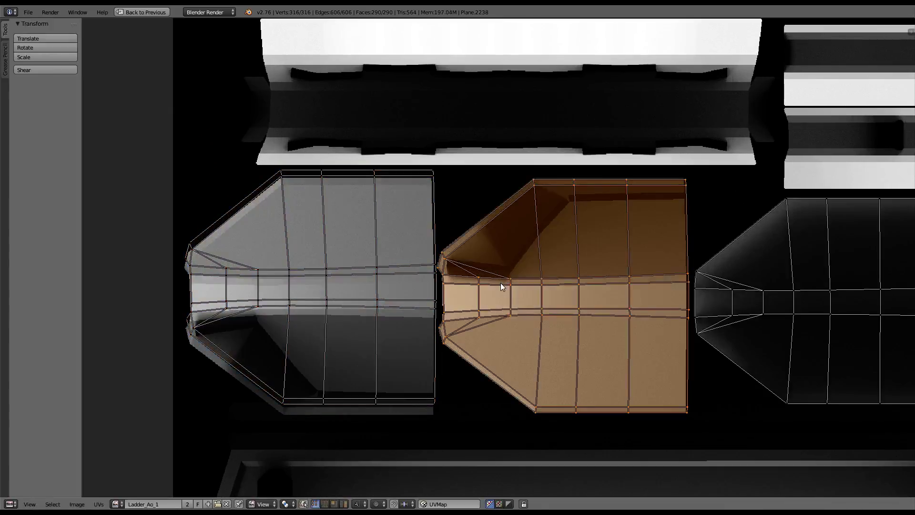
pyautogui.press('g')
pyautogui.press('y')
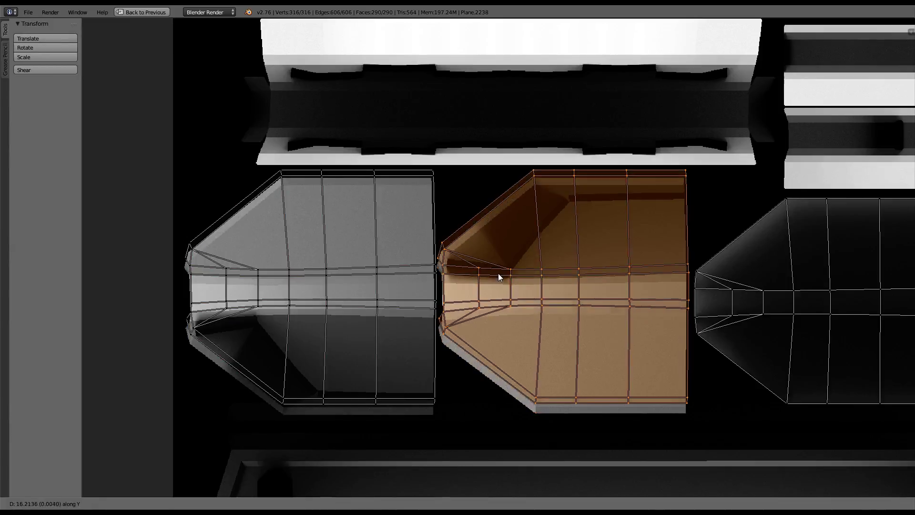
pyautogui.click(499, 273)
# Nudge a third UV island upward along Y and check the islands against the texture
pyautogui.keyDown('ctrl'); pyautogui.hscroll(6, 622, 318); pyautogui.keyUp('ctrl')
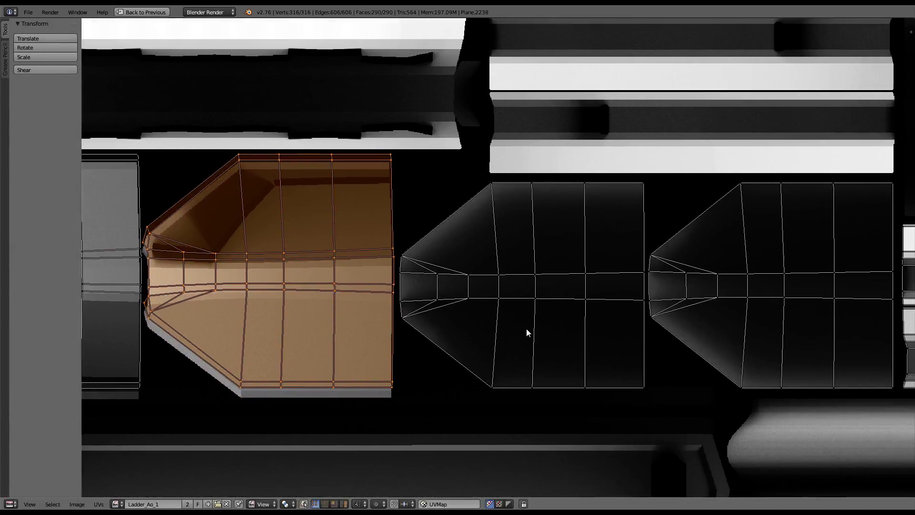
pyautogui.rightClick(527, 328)
pyautogui.press('l')
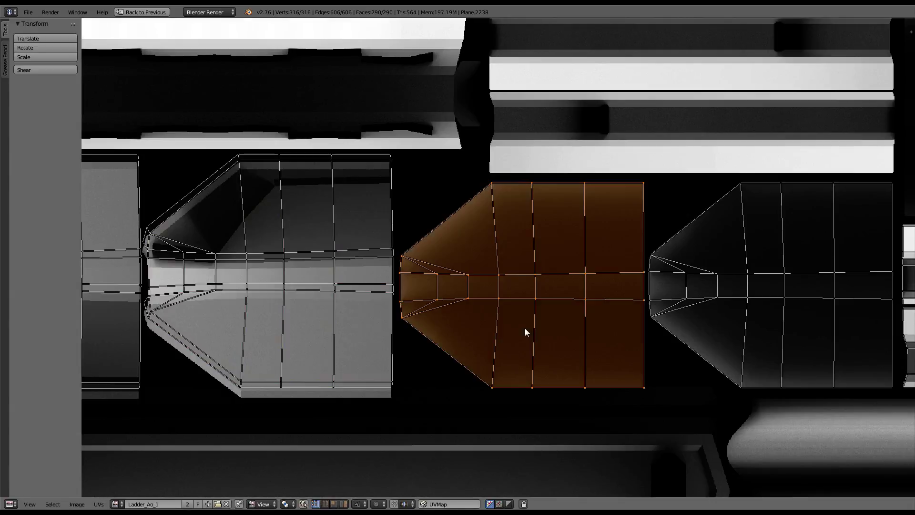
pyautogui.press('g')
pyautogui.press('y')
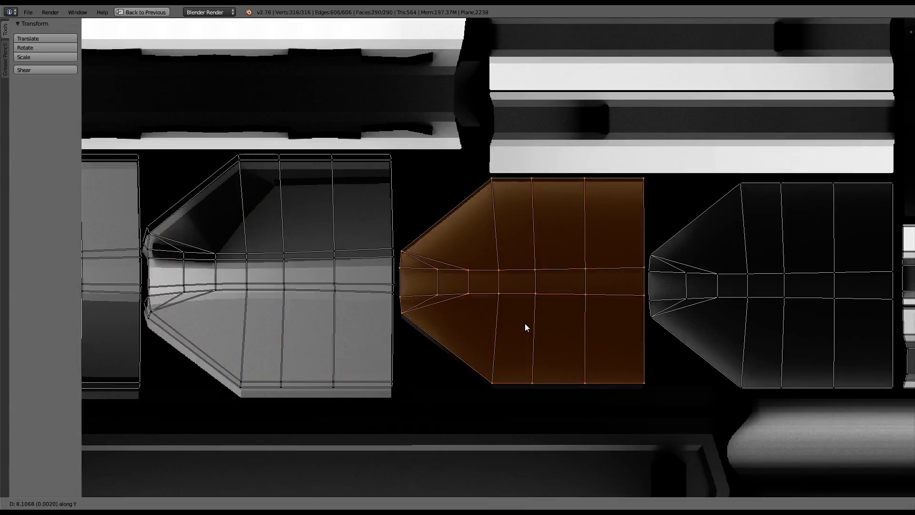
pyautogui.click(525, 322)
pyautogui.keyDown('ctrl'); pyautogui.hscroll(-5, 437, 333); pyautogui.keyUp('ctrl')
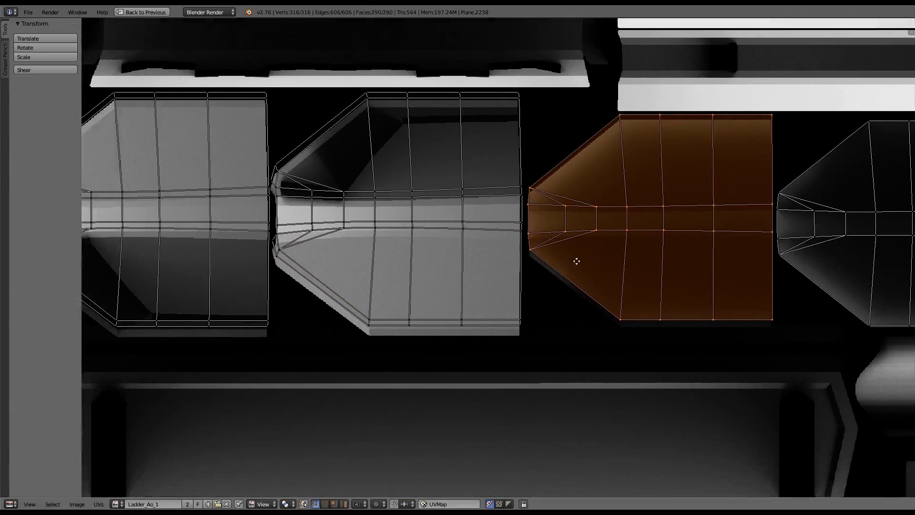
pyautogui.scroll(2, 635, 254)
pyautogui.scroll(-2, 495, 267)
pyautogui.scroll(-1, 495, 268)
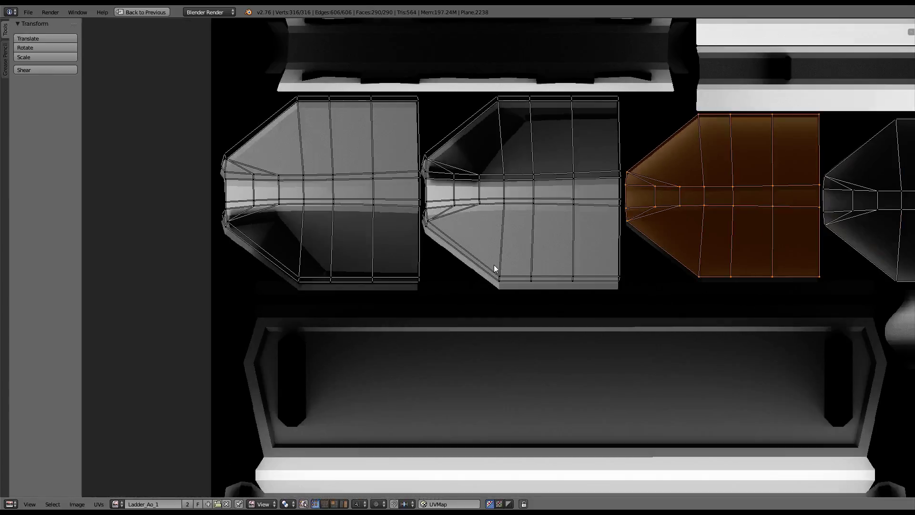
pyautogui.scroll(2, 476, 222)
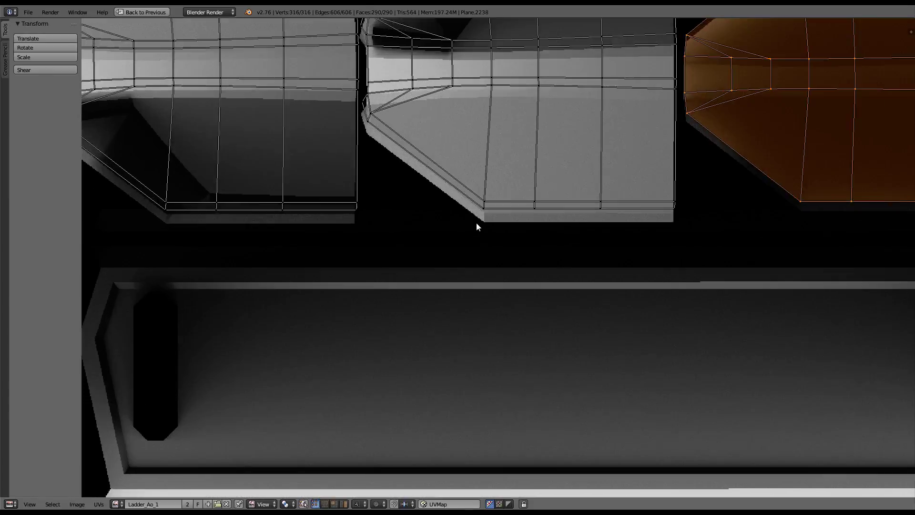
pyautogui.moveTo(476, 222); pyautogui.dragTo(550, 222, button='middle')
pyautogui.scroll(-5, 551, 222)
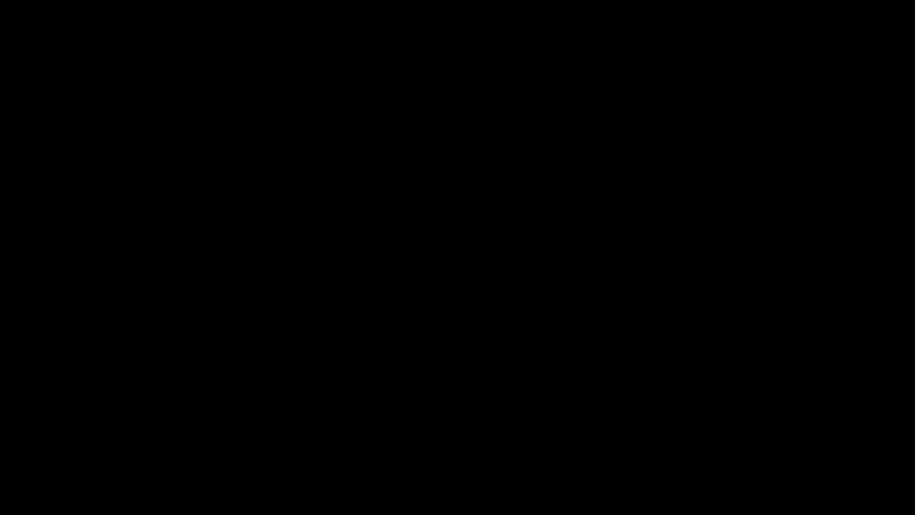
# Select rung Plane.2276 in Edit Mode and bring its UV islands into view
pyautogui.scroll(3, 271, 123)
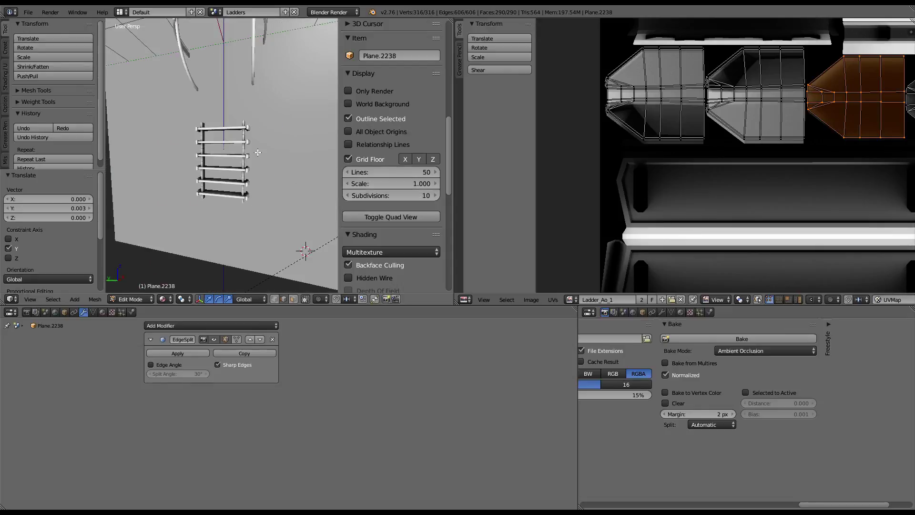
pyautogui.scroll(4, 248, 162)
pyautogui.press('Tab')
pyautogui.rightClick(248, 161)
pyautogui.press('Tab')
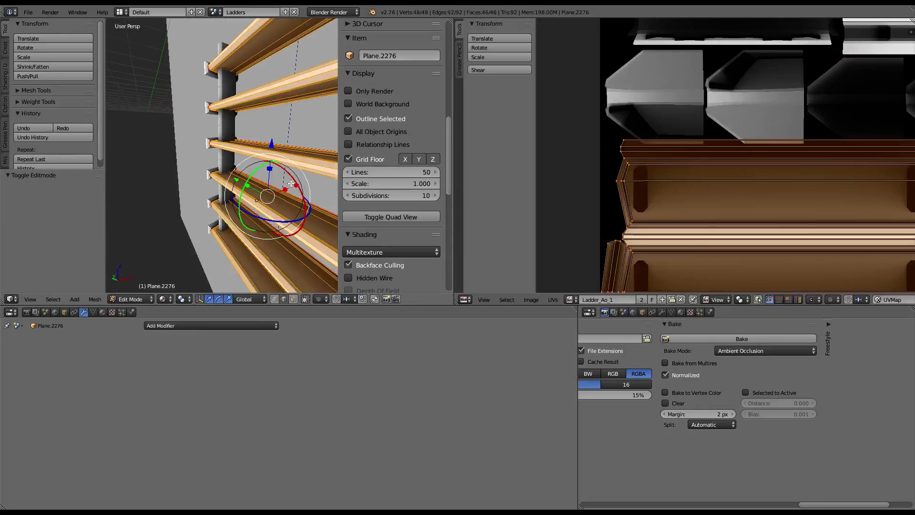
pyautogui.moveTo(175, 217); pyautogui.dragTo(143, 190, button='middle')
pyautogui.scroll(-4, 143, 191)
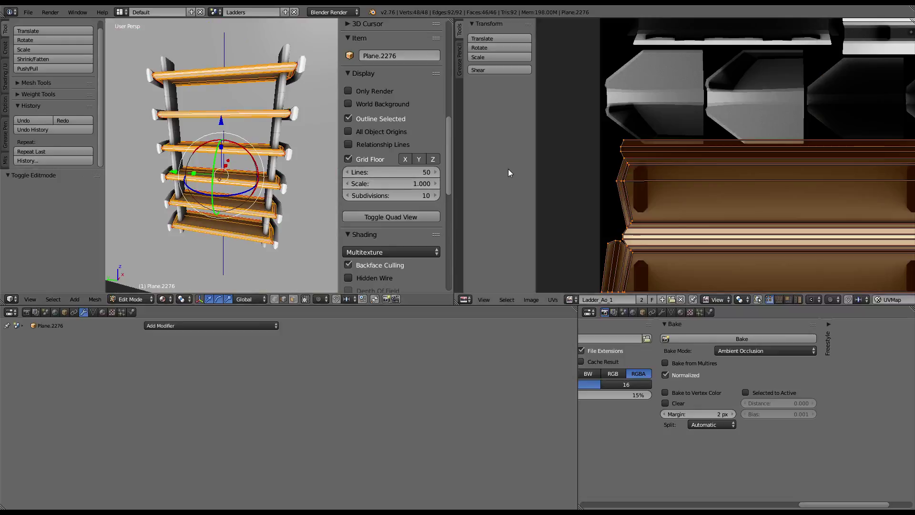
pyautogui.scroll(-2, 781, 230)
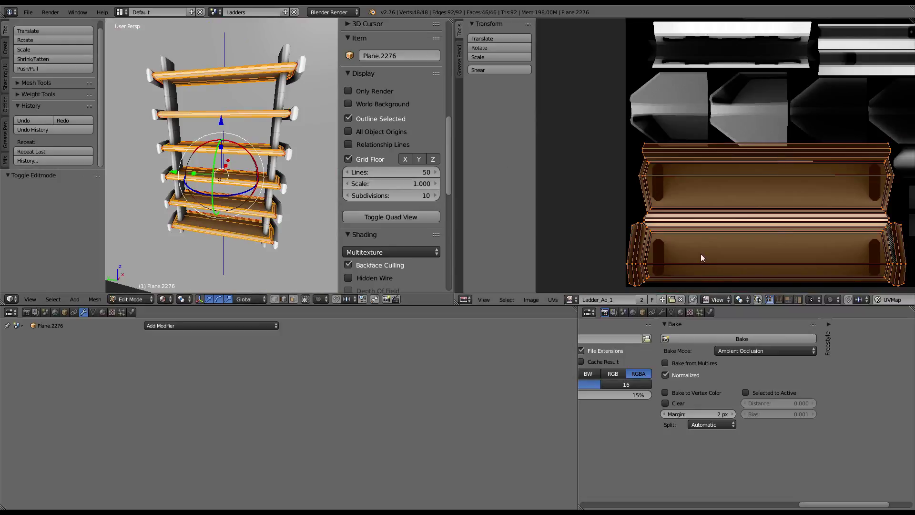
pyautogui.moveTo(696, 239); pyautogui.dragTo(628, 257, button='middle')
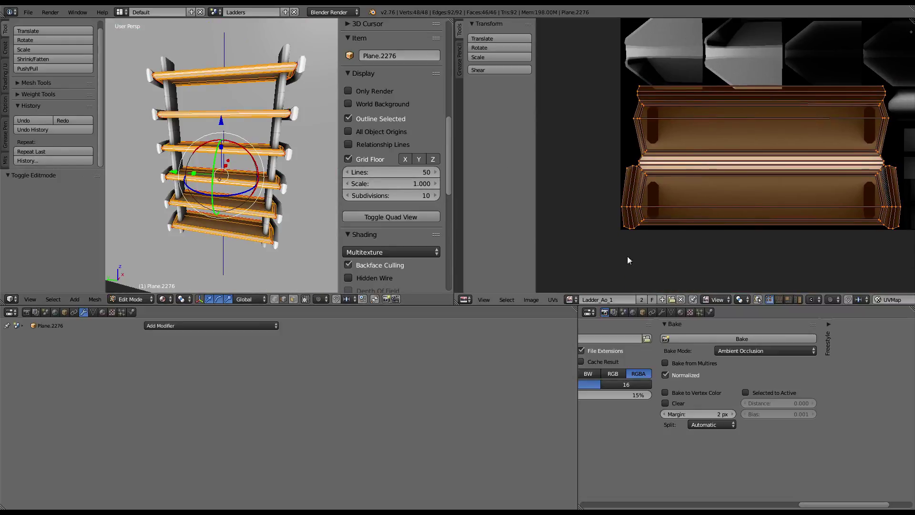
# Place the 2D cursor at the island corner and use it as the UV pivot point
pyautogui.press('a')
pyautogui.hotkey('shift', 's')
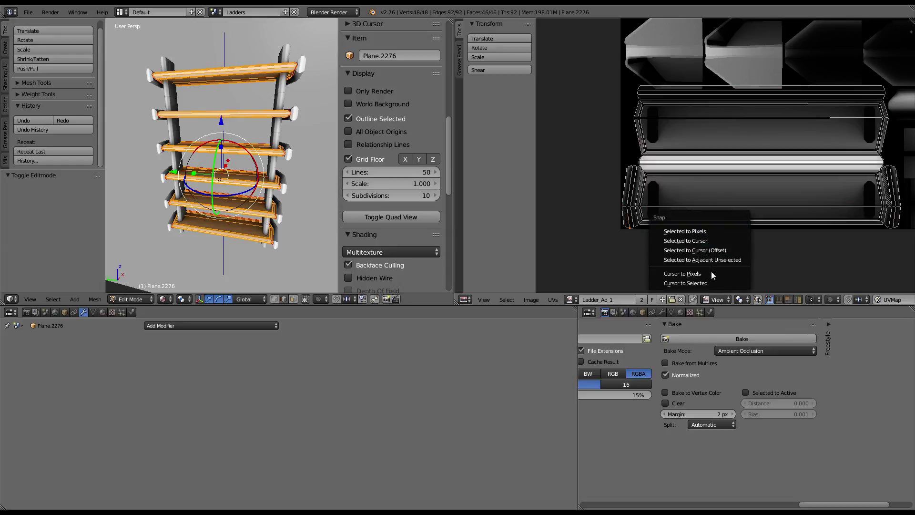
pyautogui.click(706, 281)
pyautogui.press('a')
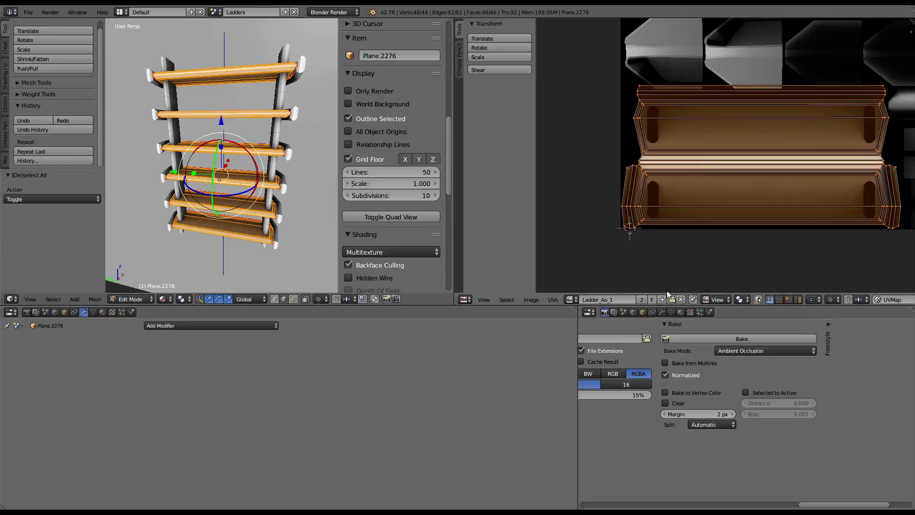
pyautogui.click(739, 299)
pyautogui.click(756, 266)
# Scale all the rung's UVs vertically to 0.973 and return to Object Mode
pyautogui.scroll(3, 689, 77)
pyautogui.press('s')
pyautogui.press('y')
pyautogui.click(714, 103)
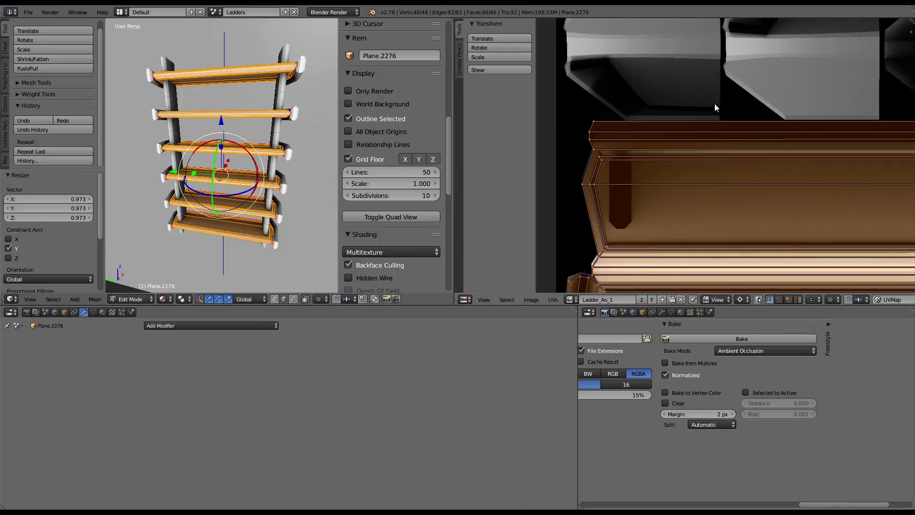
pyautogui.scroll(-3, 714, 104)
pyautogui.scroll(2, 668, 129)
pyautogui.scroll(1, 669, 131)
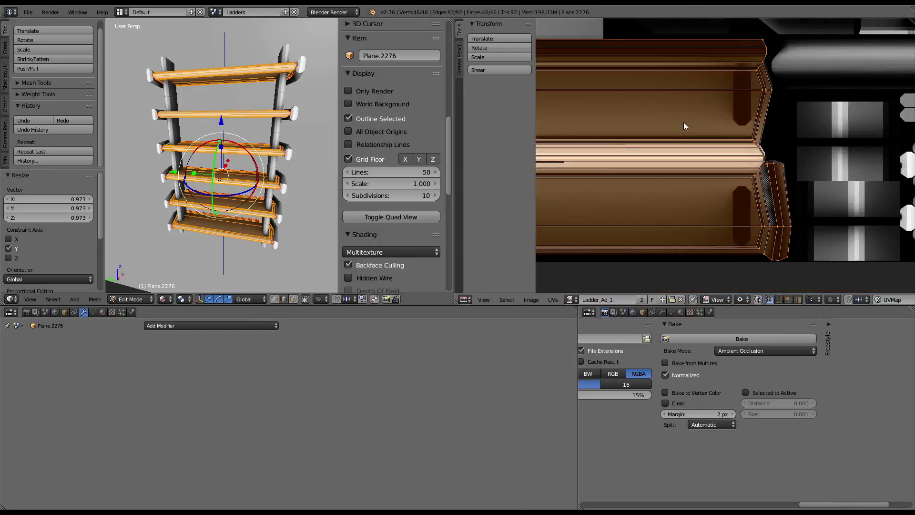
pyautogui.press('Tab')
pyautogui.scroll(2, 194, 139)
pyautogui.moveTo(195, 139)
pyautogui.mouseDown(button='middle')
pyautogui.moveTo(219, 140)
pyautogui.moveTo(223, 125)
pyautogui.mouseUp(button='middle')
pyautogui.scroll(3, 219, 139)
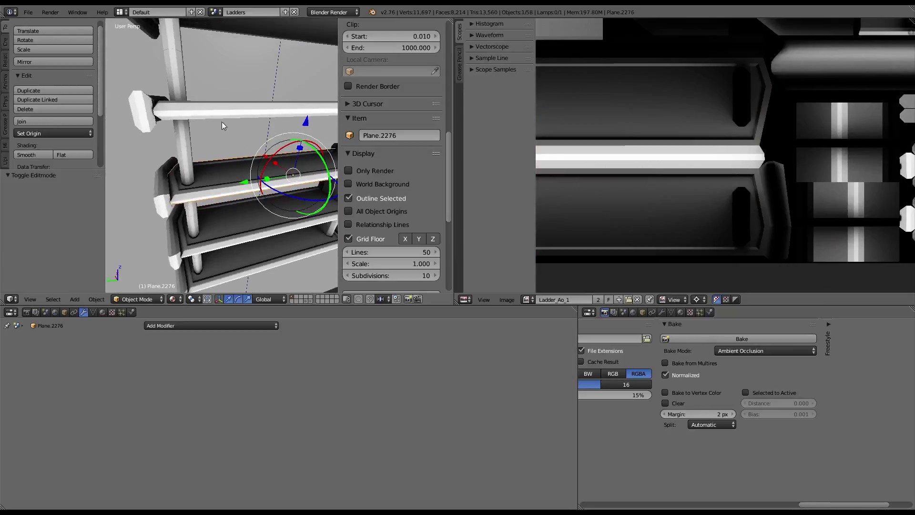
# Bake ambient occlusion for Plane.2276 into the Ladder_Ao_1 image
pyautogui.click(697, 339)
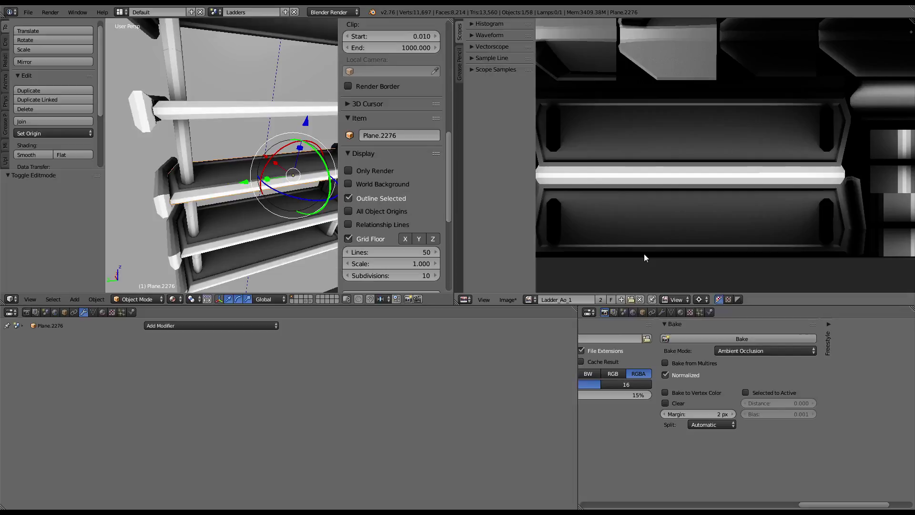
# Save the baked AO image as Ladder_Ao_1.png
pyautogui.scroll(-3, 644, 254)
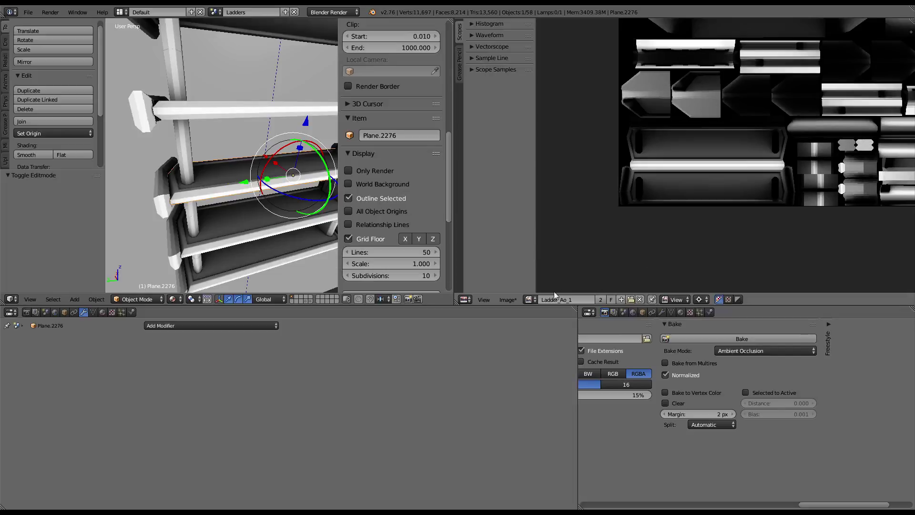
pyautogui.click(504, 300)
pyautogui.click(528, 235)
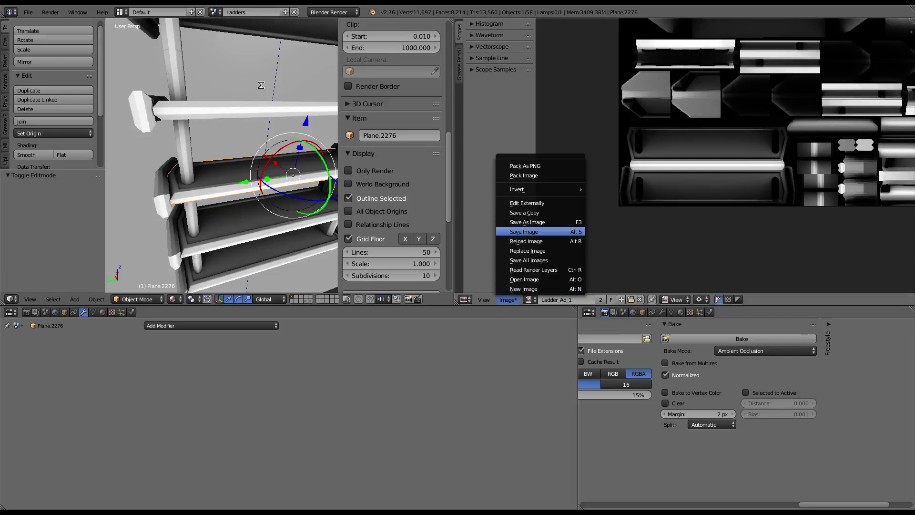
# Select the curved rail piece Plane.2238 in the 3D view
pyautogui.moveTo(256, 86)
pyautogui.mouseDown(button='middle')
pyautogui.moveTo(236, 76)
pyautogui.moveTo(224, 102)
pyautogui.moveTo(221, 233)
pyautogui.moveTo(242, 133)
pyautogui.moveTo(226, 200)
pyautogui.mouseUp(button='middle')
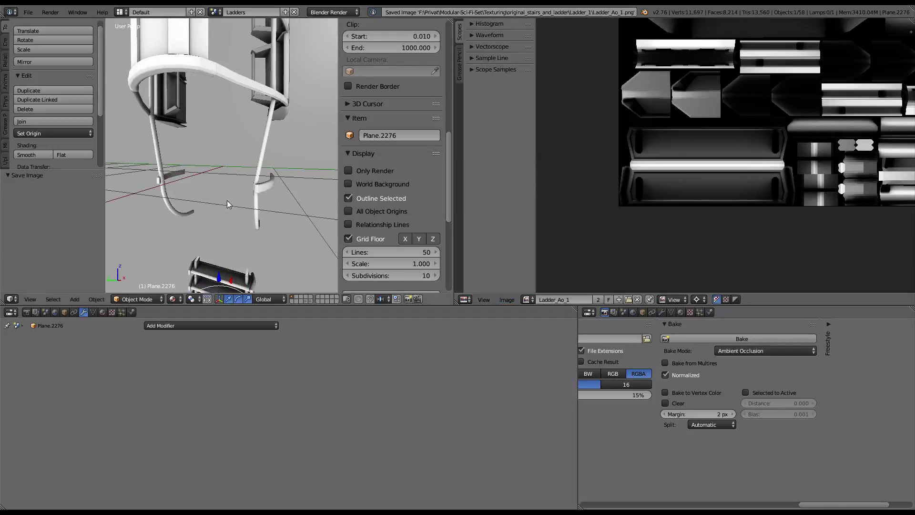
pyautogui.rightClick(243, 84)
pyautogui.moveTo(243, 84)
pyautogui.mouseDown(button='middle')
pyautogui.moveTo(228, 64)
pyautogui.moveTo(218, 112)
pyautogui.moveTo(258, 118)
pyautogui.moveTo(231, 139)
pyautogui.moveTo(245, 166)
pyautogui.mouseUp(button='middle')
pyautogui.scroll(3, 258, 118)
pyautogui.press('Tab')
pyautogui.press('a')
pyautogui.scroll(2, 691, 126)
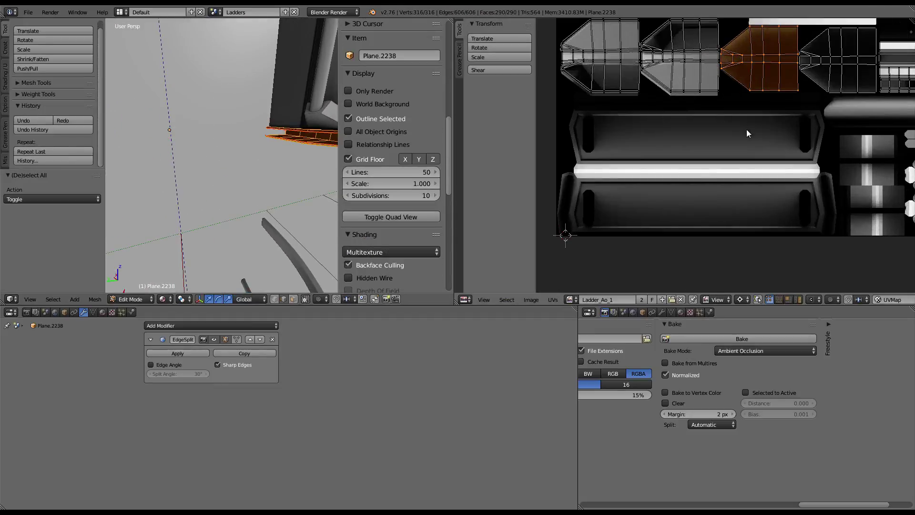
pyautogui.scroll(2, 747, 130)
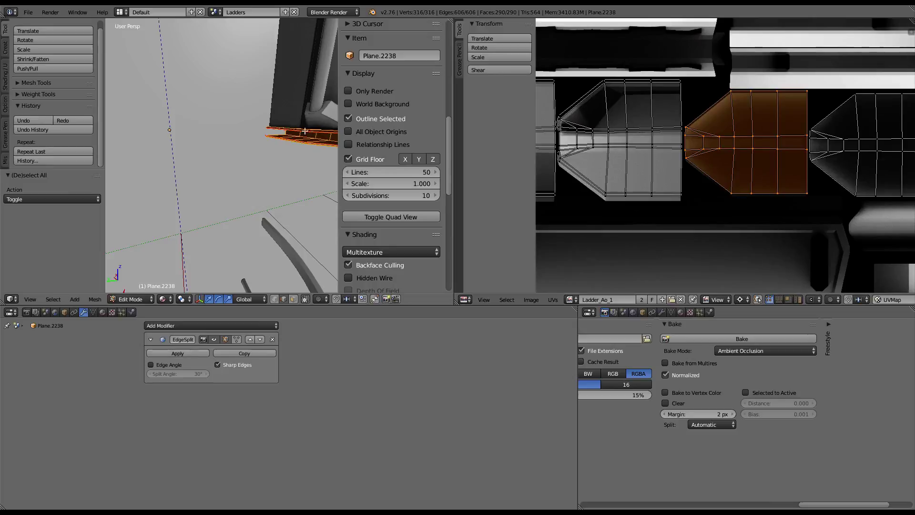
pyautogui.press('Tab')
pyautogui.moveTo(262, 84)
pyautogui.mouseDown(button='middle')
pyautogui.moveTo(234, 120)
pyautogui.moveTo(153, 121)
pyautogui.moveTo(308, 124)
pyautogui.mouseUp(button='middle')
pyautogui.press('Tab')
pyautogui.press('Tab')
# Re-bake the ambient occlusion into Ladder_Ao_1
pyautogui.scroll(3, 160, 128)
pyautogui.scroll(-2, 650, 153)
pyautogui.click(745, 342)
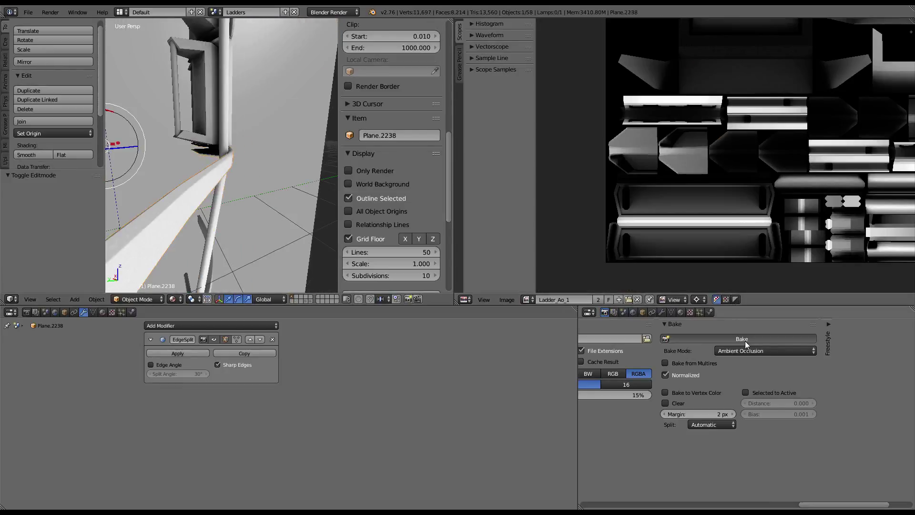
pyautogui.scroll(2, 748, 194)
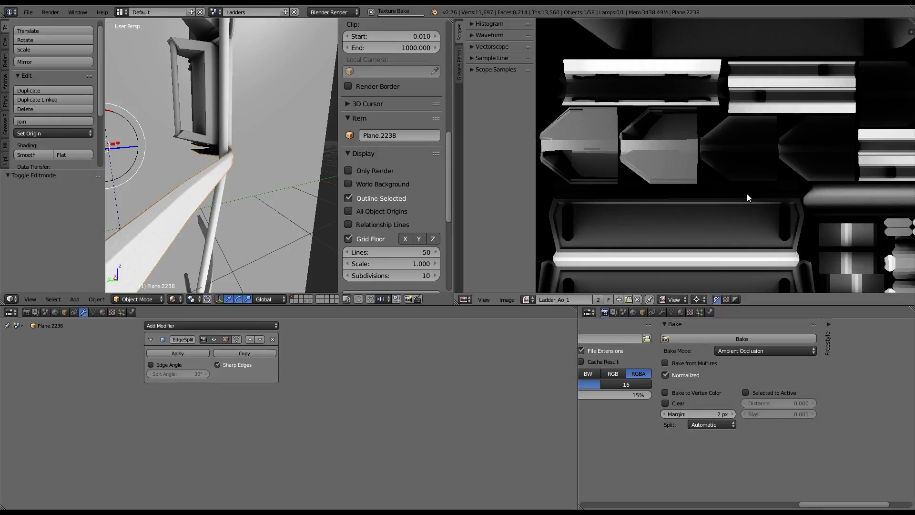
# Save the re-baked image to Ladder_Ao_1.png
pyautogui.scroll(-5, 747, 198)
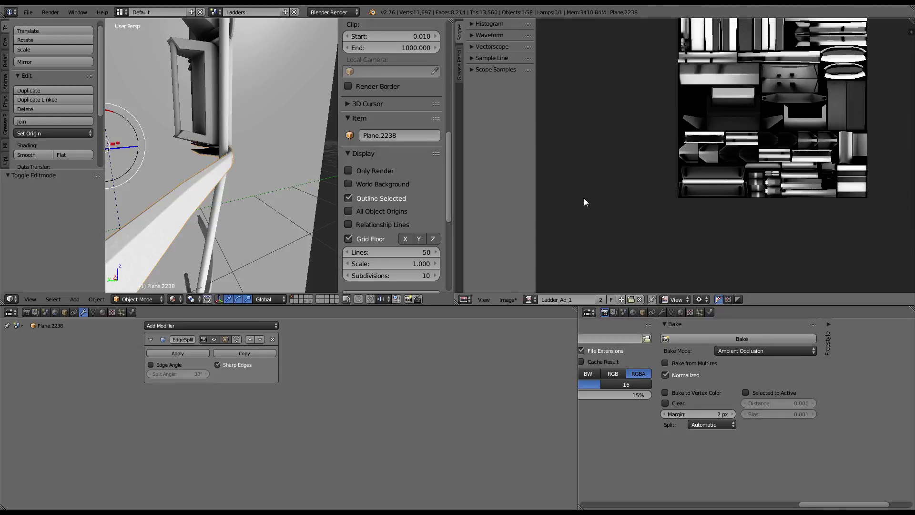
pyautogui.click(507, 299)
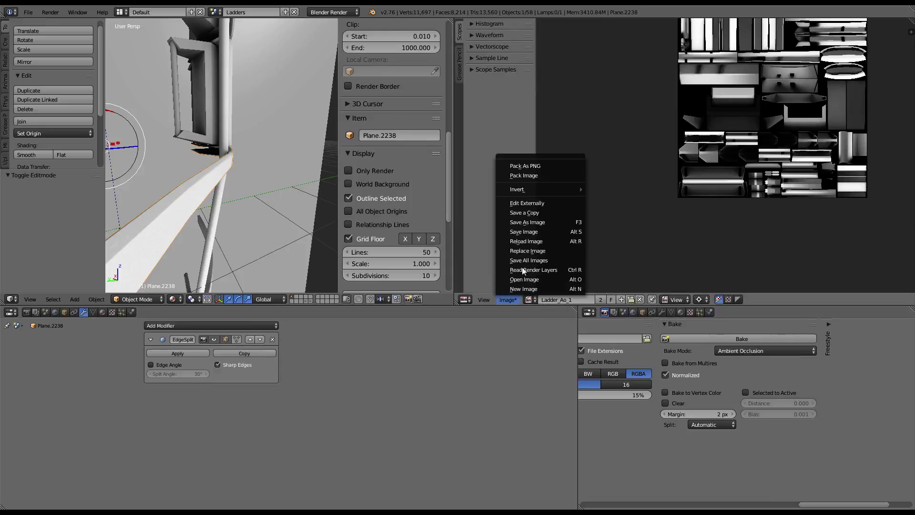
pyautogui.click(529, 234)
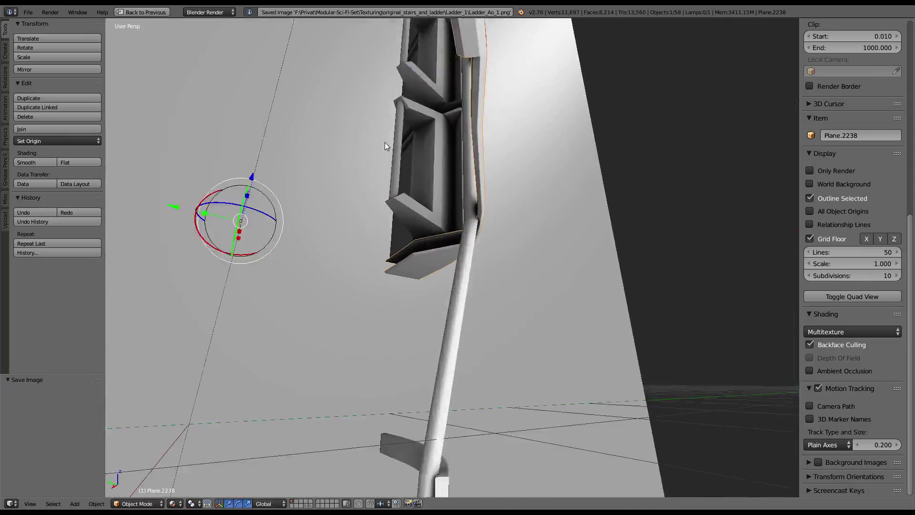
# Select shelf Plane.2235's top back edge in Edit Mode and centre the view on it
pyautogui.moveTo(385, 142)
pyautogui.mouseDown(button='middle')
pyautogui.moveTo(448, 181)
pyautogui.moveTo(448, 211)
pyautogui.moveTo(375, 160)
pyautogui.moveTo(471, 124)
pyautogui.moveTo(491, 246)
pyautogui.moveTo(507, 239)
pyautogui.moveTo(511, 264)
pyautogui.mouseUp(button='middle')
pyautogui.press('a')
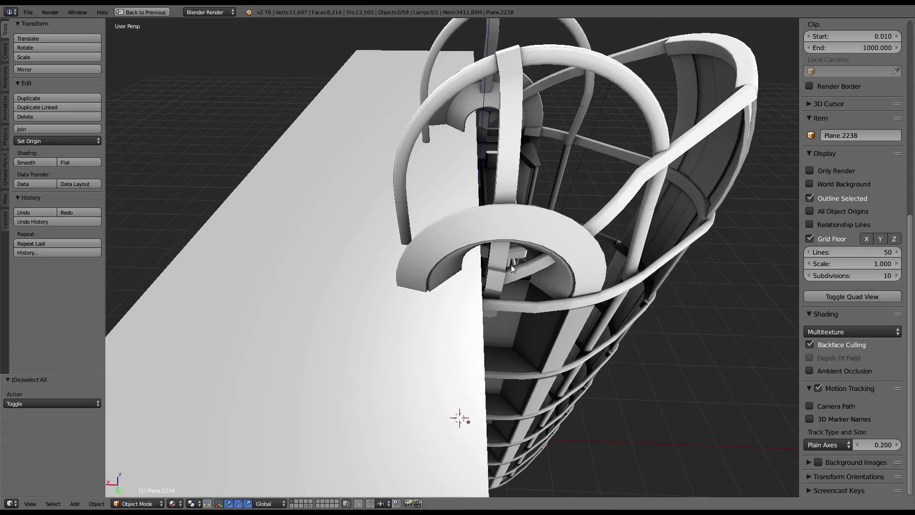
pyautogui.rightClick(479, 328)
pyautogui.moveTo(478, 328); pyautogui.dragTo(428, 306, button='middle')
pyautogui.moveTo(441, 305)
pyautogui.mouseDown(button='middle')
pyautogui.moveTo(414, 346)
pyautogui.moveTo(418, 325)
pyautogui.mouseUp(button='middle')
pyautogui.rightClick(414, 347)
pyautogui.press('Tab')
pyautogui.scroll(2, 420, 319)
pyautogui.rightClick(395, 330)
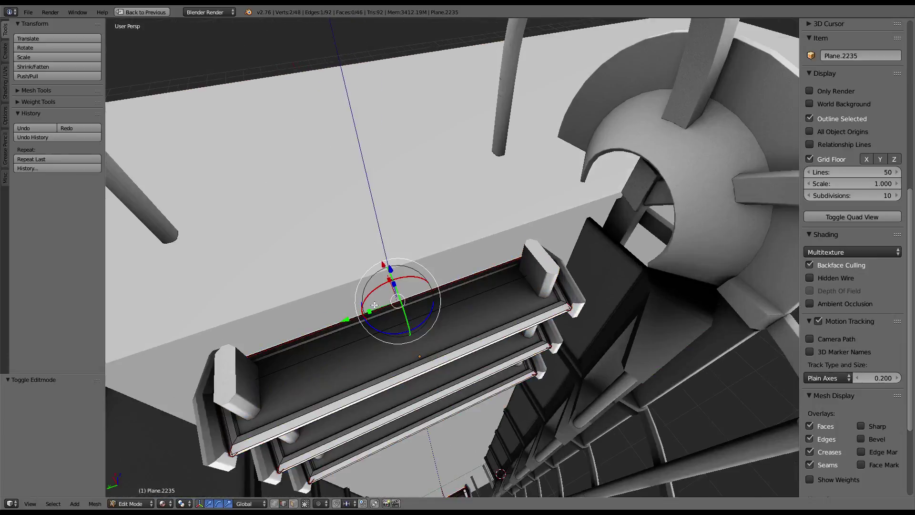
pyautogui.press('KP_Decimal')
# Duplicate the edge 0.142 up along Z and extrude it 0.035 upward into a strip
pyautogui.hotkey('shift', 'd')
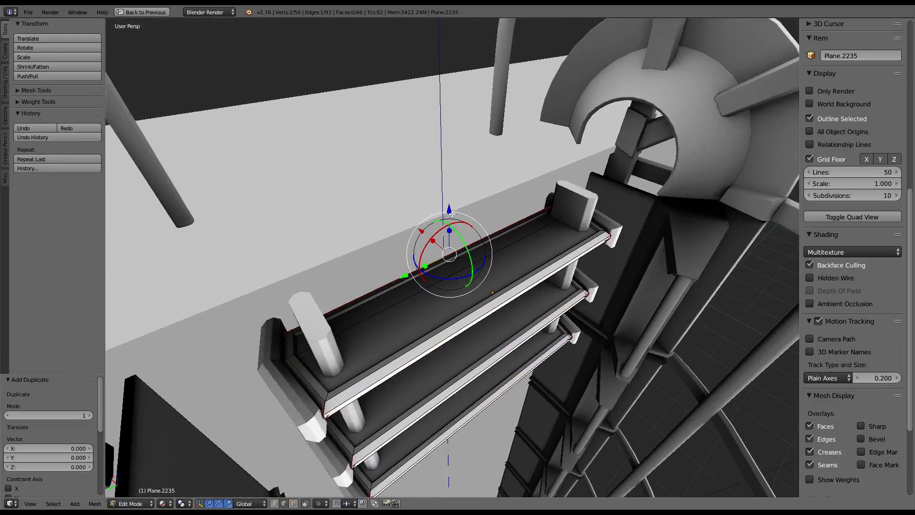
pyautogui.press('z')
pyautogui.click(442, 180)
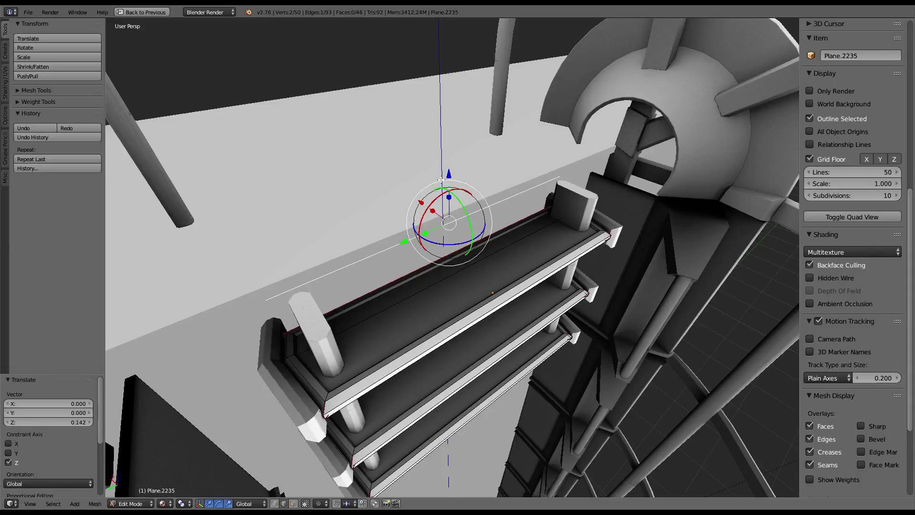
pyautogui.moveTo(446, 178); pyautogui.dragTo(447, 164)
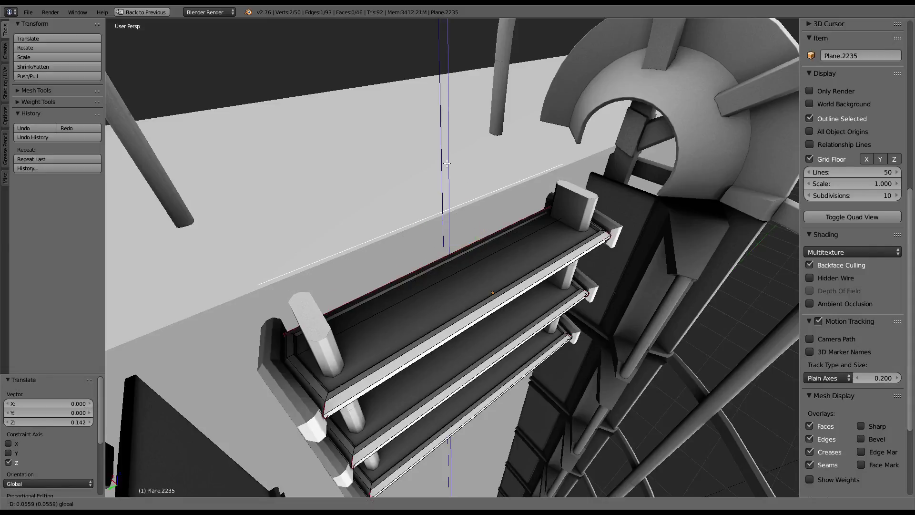
pyautogui.click(449, 170)
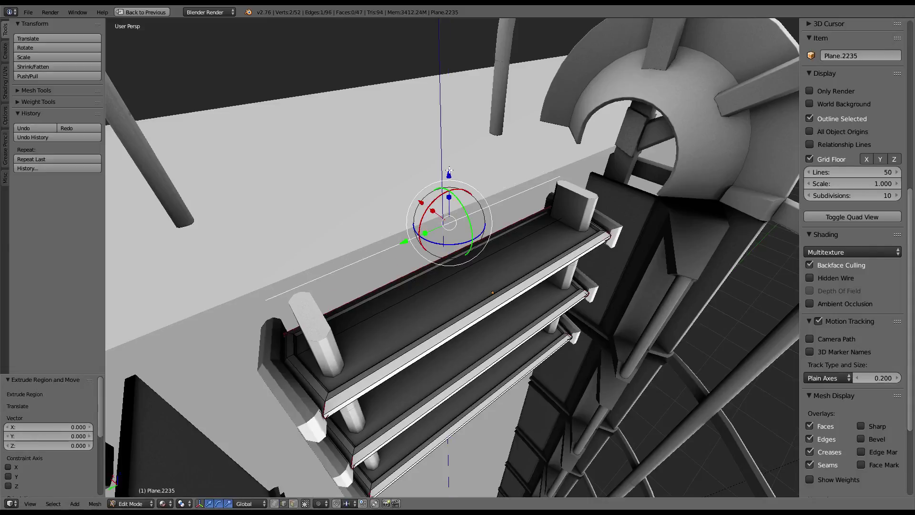
pyautogui.press('e')
pyautogui.press('z')
pyautogui.click(446, 164)
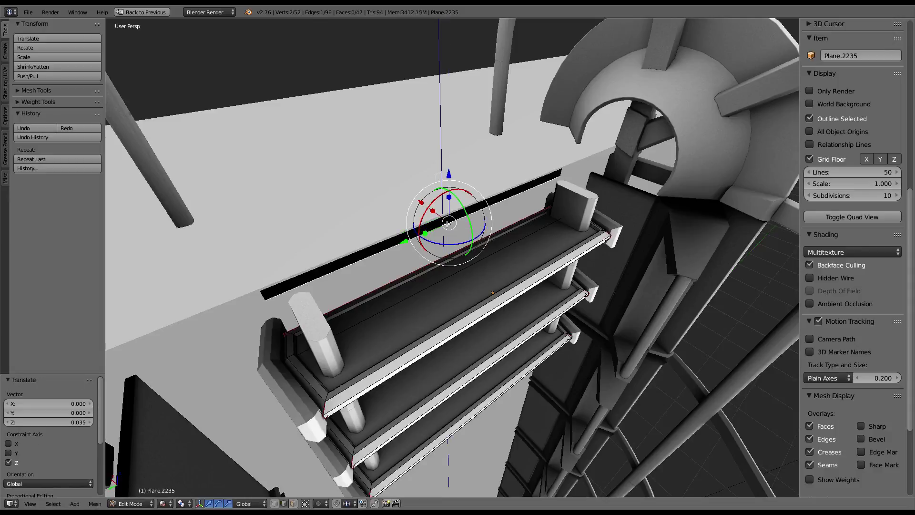
pyautogui.press('Tab')
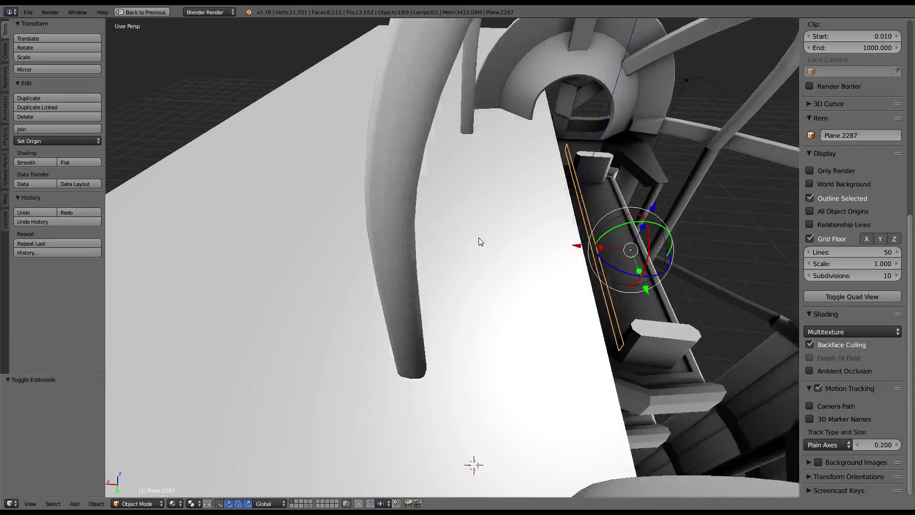
# Select the white wall plane Plane.2201 and frame the view close to the shelves
pyautogui.moveTo(480, 241)
pyautogui.mouseDown(button='middle')
pyautogui.moveTo(439, 247)
pyautogui.moveTo(415, 268)
pyautogui.mouseUp(button='middle')
pyautogui.rightClick(448, 256)
pyautogui.scroll(2, 465, 247)
pyautogui.scroll(-4, 467, 237)
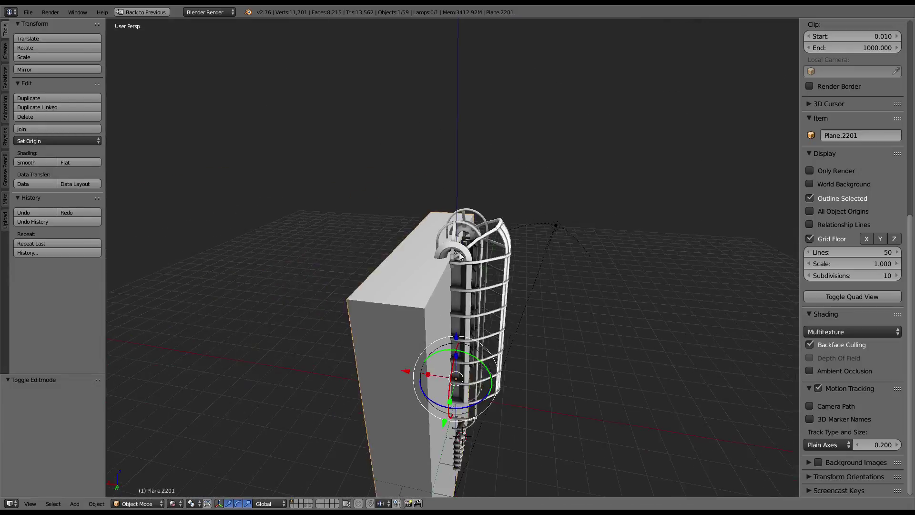
pyautogui.press('KP_1')
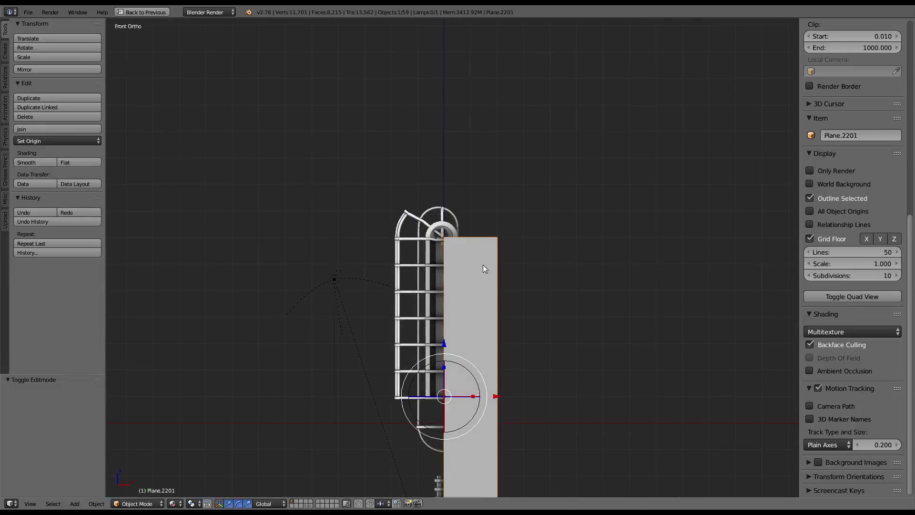
pyautogui.scroll(5, 495, 229)
pyautogui.moveTo(502, 249); pyautogui.dragTo(502, 268, button='middle')
pyautogui.scroll(4, 477, 252)
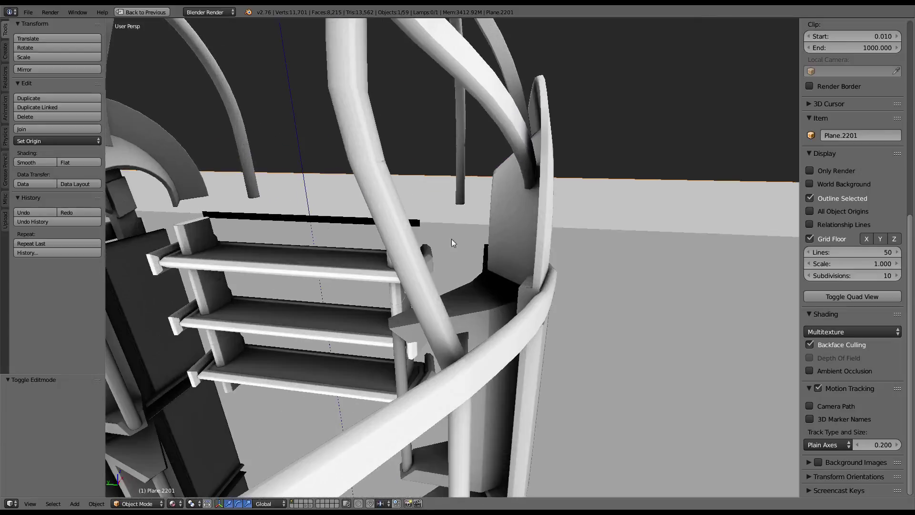
pyautogui.moveTo(451, 239)
pyautogui.mouseDown(button='middle')
pyautogui.moveTo(511, 238)
pyautogui.moveTo(442, 224)
pyautogui.moveTo(493, 233)
pyautogui.moveTo(456, 227)
pyautogui.moveTo(461, 256)
pyautogui.mouseUp(button='middle')
# Snap the 3D cursor to the white plane's edge beside the shelf
pyautogui.press('Tab')
pyautogui.click(461, 257)
pyautogui.hotkey('shift', 's')
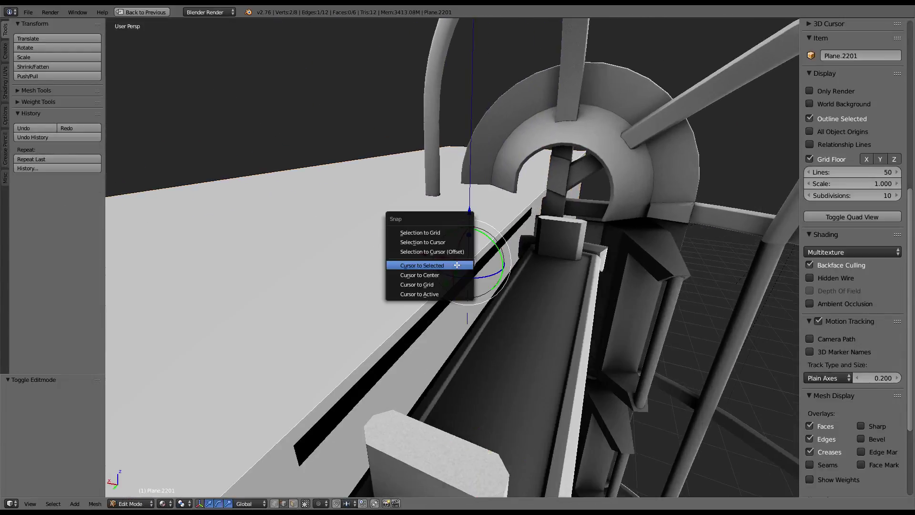
pyautogui.click(471, 262)
pyautogui.press('Tab')
# Select all of the black strip's geometry and scale it to zero along X
pyautogui.rightClick(473, 276)
pyautogui.press('Tab')
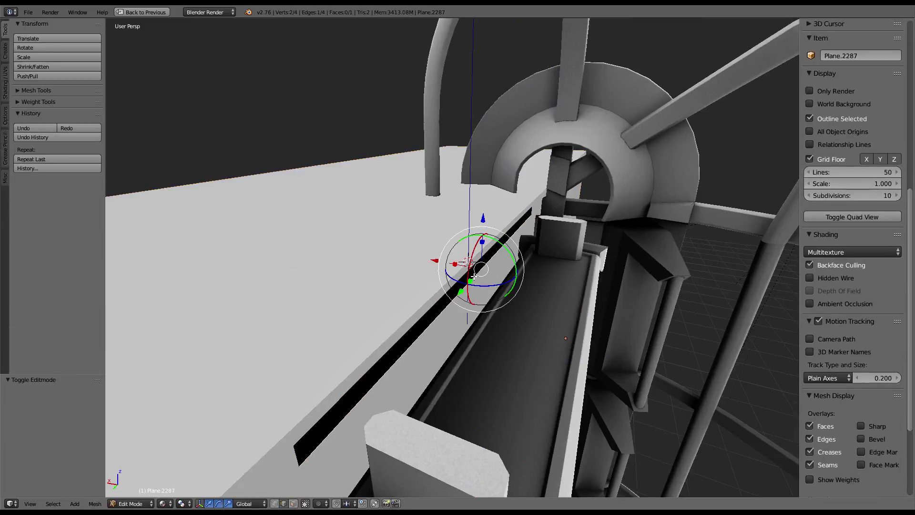
pyautogui.press('a')
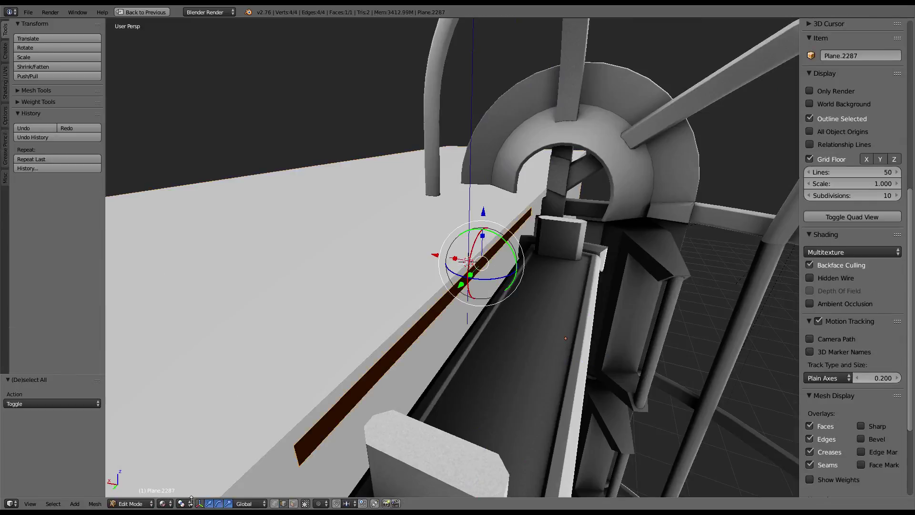
pyautogui.click(191, 501)
pyautogui.press('s')
pyautogui.press('x')
pyautogui.press('0')
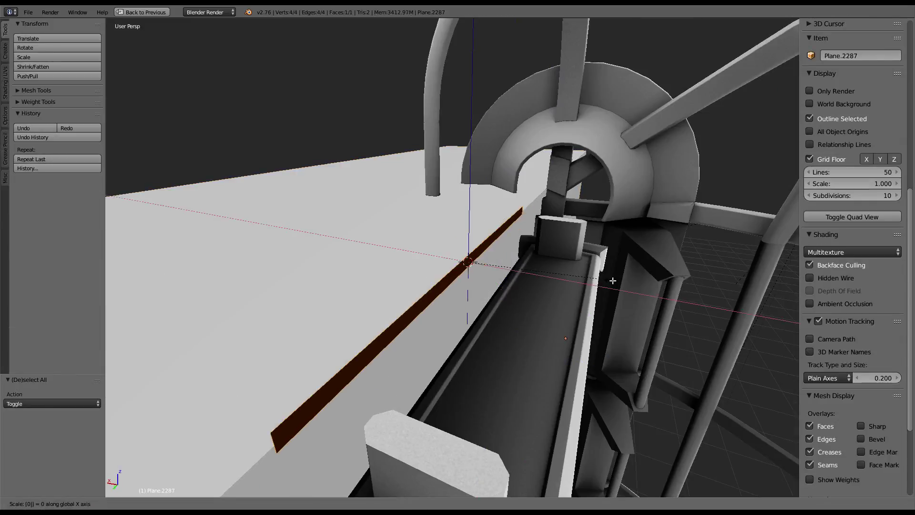
pyautogui.click(613, 280)
# Scale the strip to zero along Z as well and begin extruding a new face
pyautogui.moveTo(613, 280); pyautogui.dragTo(505, 209, button='middle')
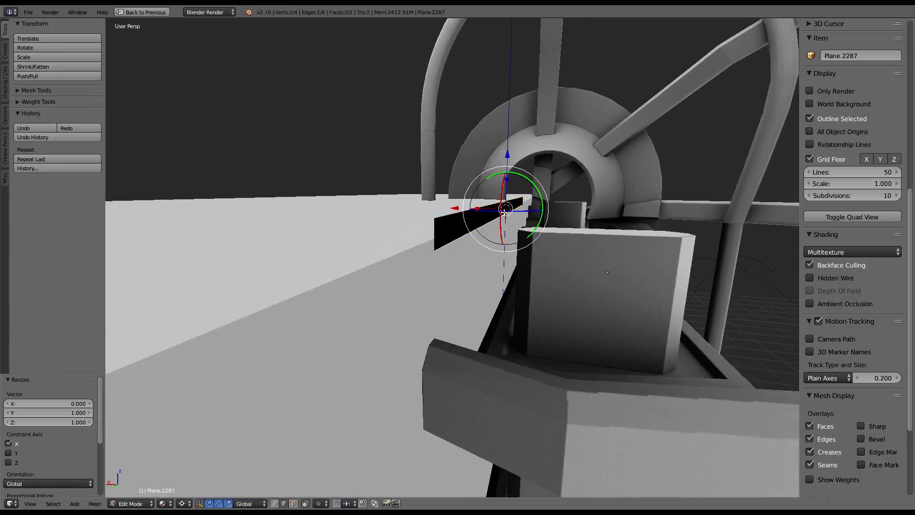
pyautogui.moveTo(507, 159); pyautogui.dragTo(499, 192)
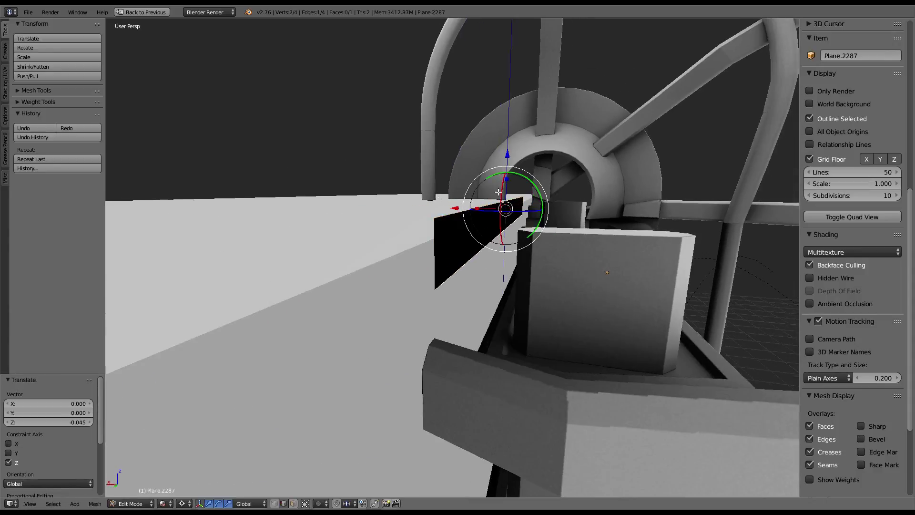
pyautogui.write('s')
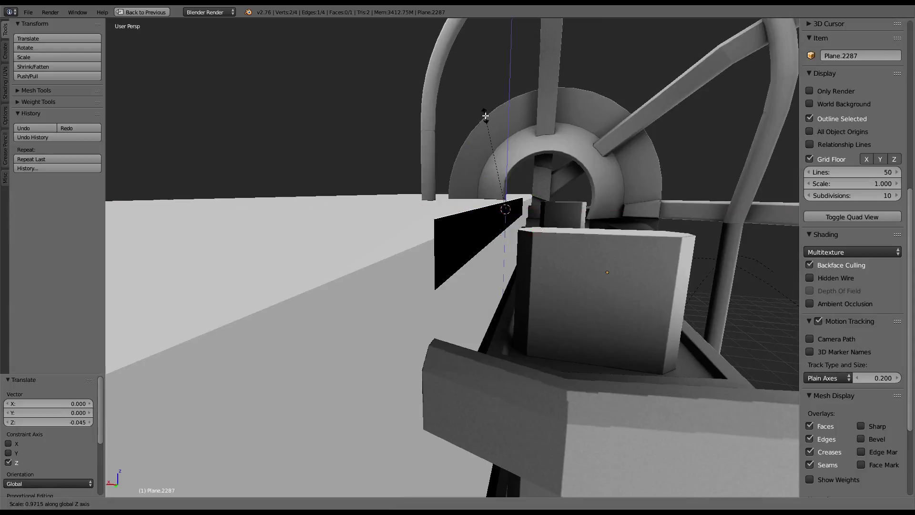
pyautogui.write('z0')
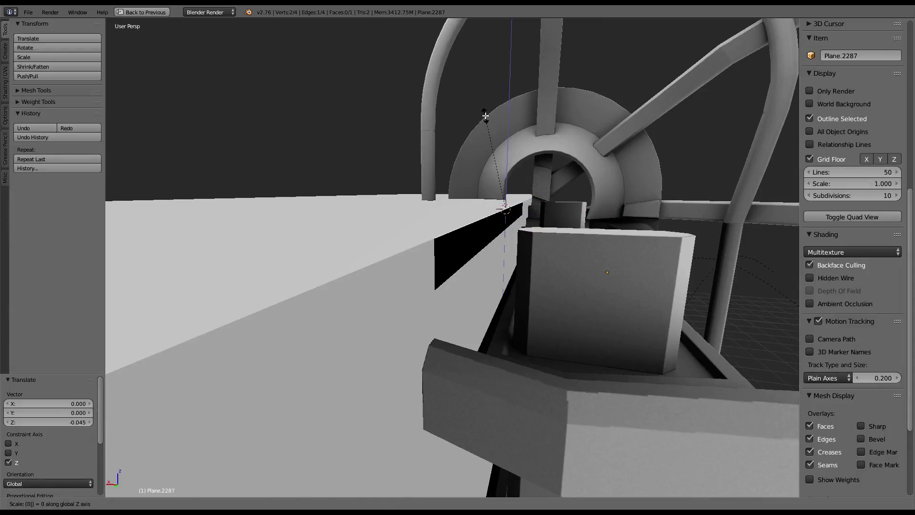
pyautogui.press('Return')
pyautogui.moveTo(485, 116); pyautogui.dragTo(452, 225, button='middle')
pyautogui.press('e')
pyautogui.press('Escape')
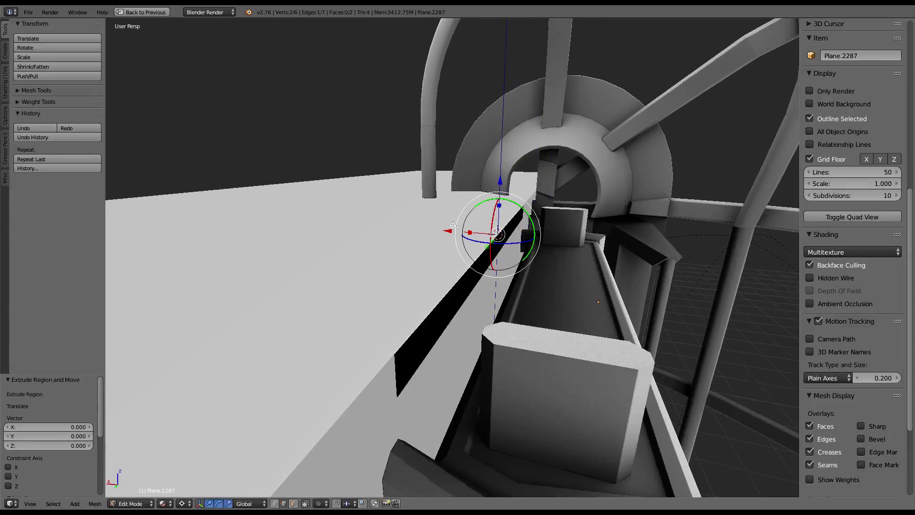
# Move the extruded face 0.585 along X
pyautogui.press('g')
pyautogui.press('x')
pyautogui.click(303, 219)
pyautogui.scroll(-5, 301, 219)
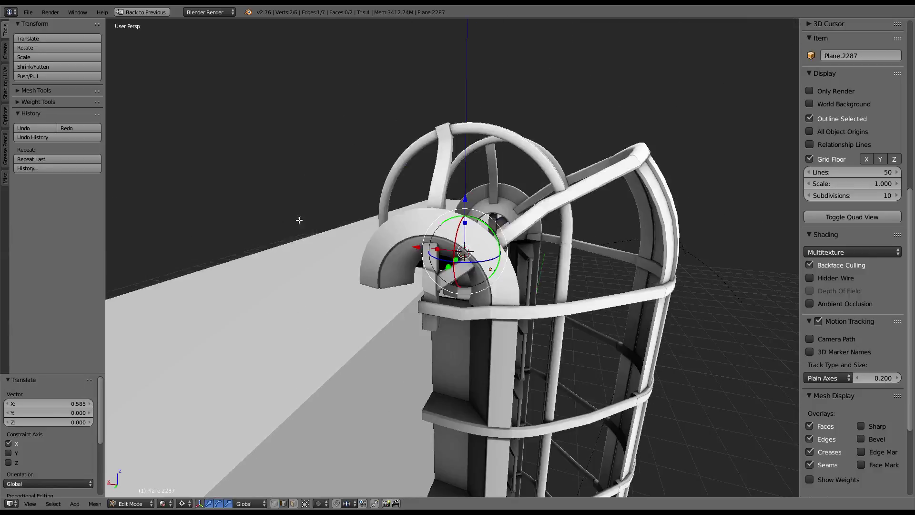
pyautogui.moveTo(300, 218)
pyautogui.mouseDown(button='middle')
pyautogui.moveTo(293, 275)
pyautogui.moveTo(443, 223)
pyautogui.mouseUp(button='middle')
pyautogui.scroll(6, 293, 275)
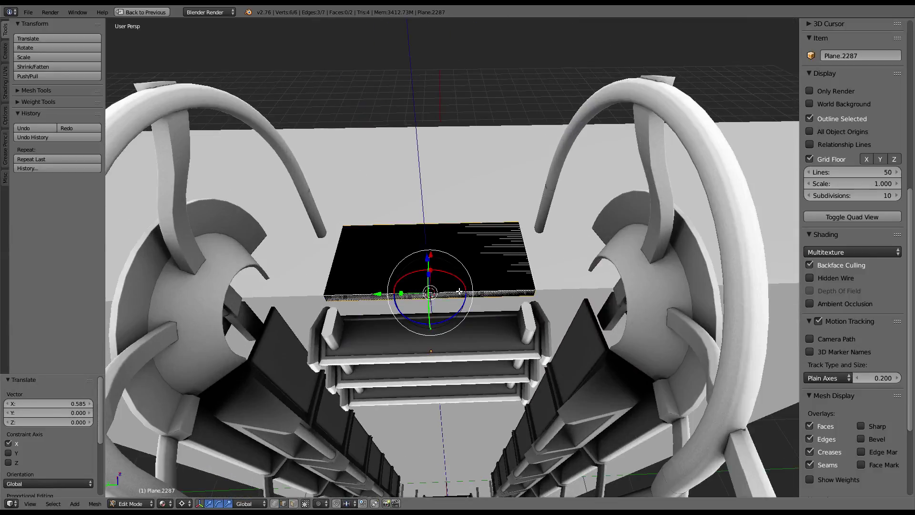
pyautogui.moveTo(517, 248); pyautogui.dragTo(514, 224, button='middle')
# Widen the plane 2.1 along Y and subdivide it with 2 cuts
pyautogui.press('s')
pyautogui.press('y')
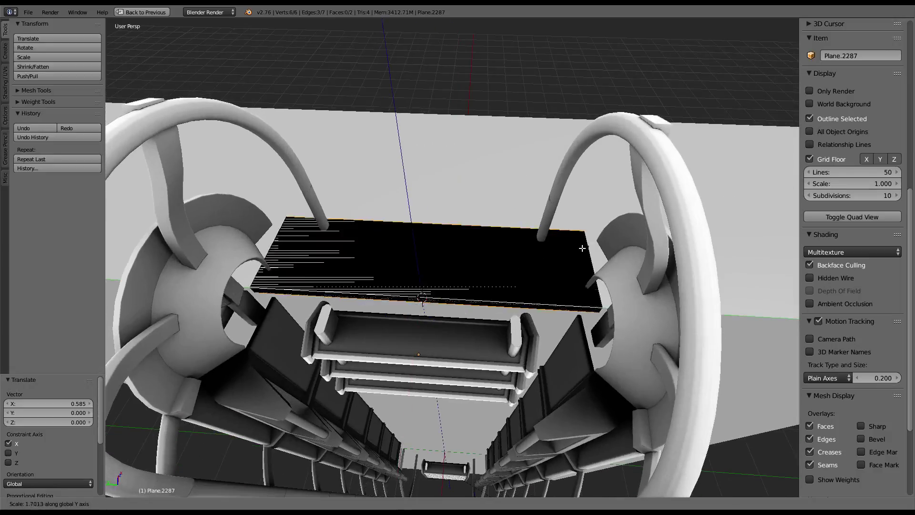
pyautogui.click(618, 248)
pyautogui.moveTo(617, 249)
pyautogui.mouseDown(button='middle')
pyautogui.moveTo(638, 205)
pyautogui.moveTo(607, 207)
pyautogui.moveTo(492, 265)
pyautogui.mouseUp(button='middle')
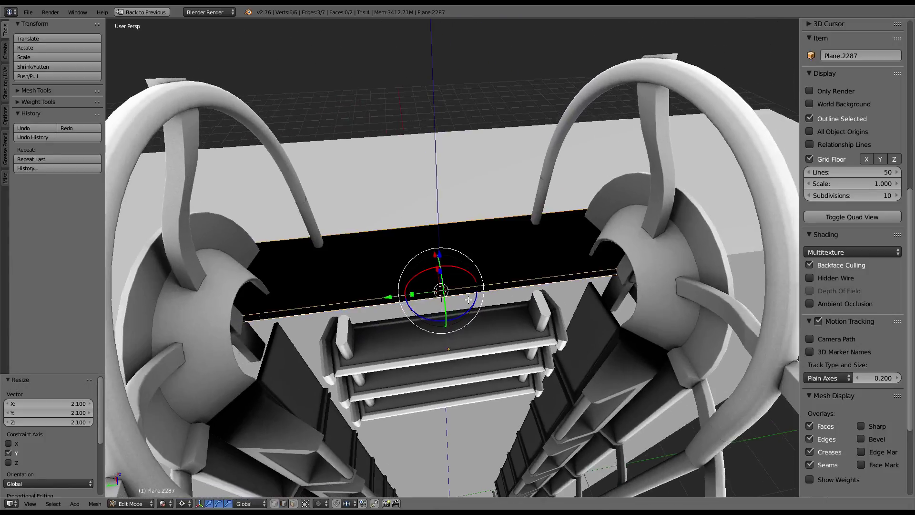
pyautogui.press('w')
pyautogui.click(502, 237)
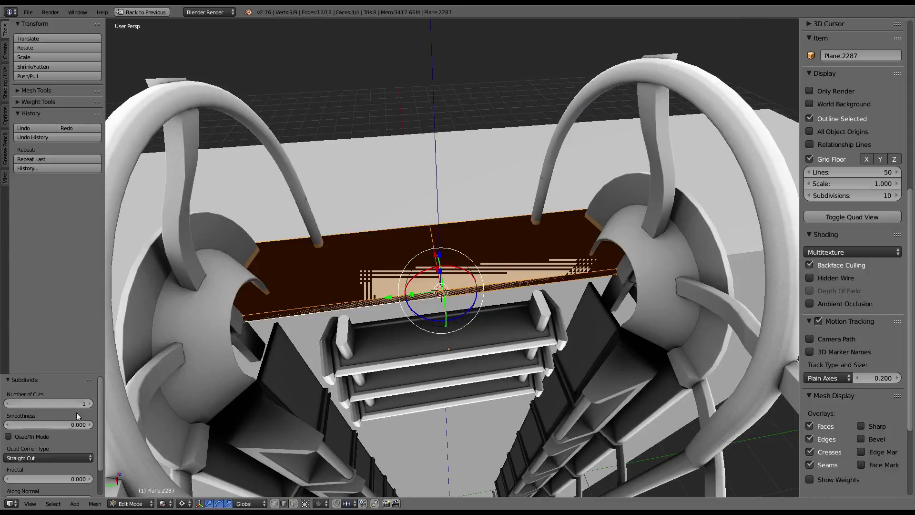
pyautogui.click(89, 403)
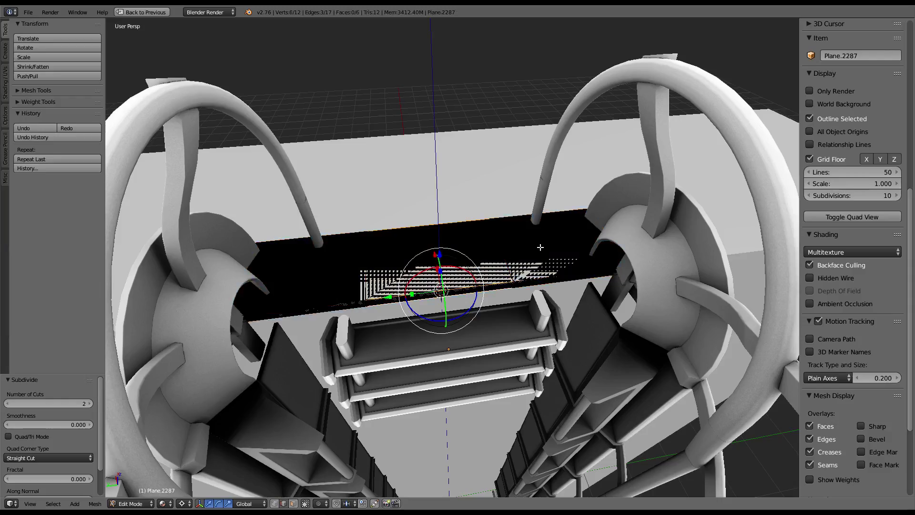
# Rescale the subdivided plane along Y and delete its middle faces
pyautogui.press('s')
pyautogui.press('y')
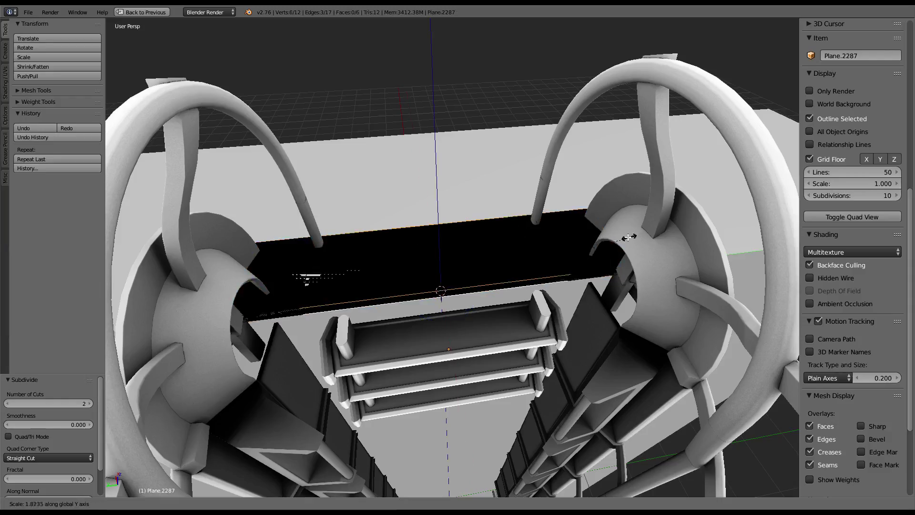
pyautogui.click(588, 239)
pyautogui.press('s')
pyautogui.press('y')
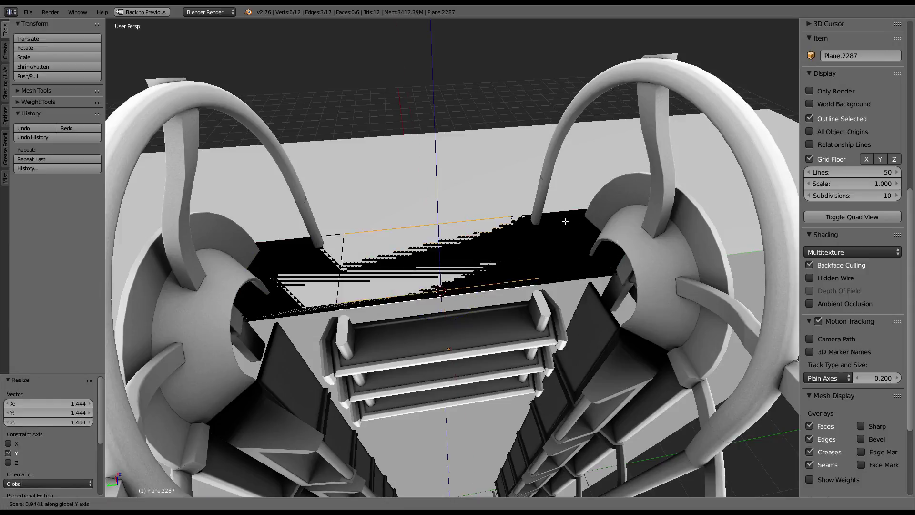
pyautogui.click(535, 244)
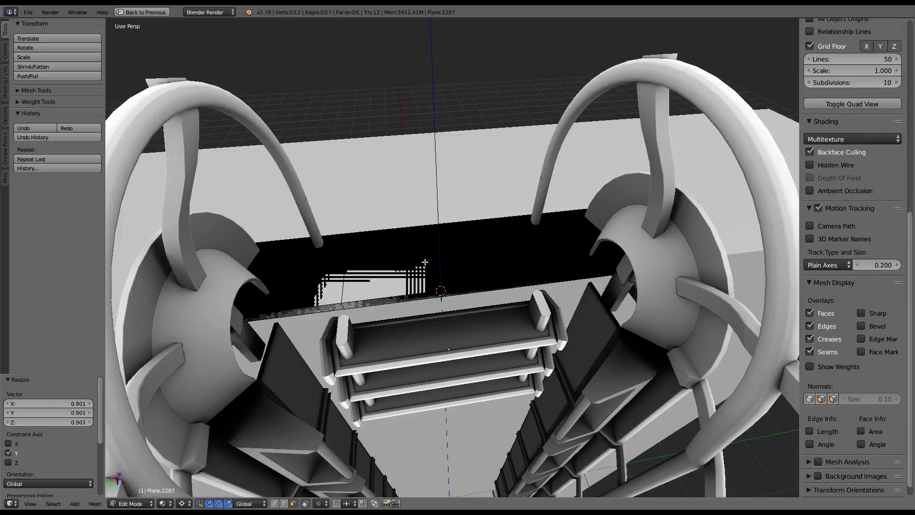
pyautogui.press('x')
pyautogui.click(417, 312)
# Toggle Edit Mode, selecting all and the linked faces of the piece, then return to Object Mode
pyautogui.press('Tab')
pyautogui.press('Tab')
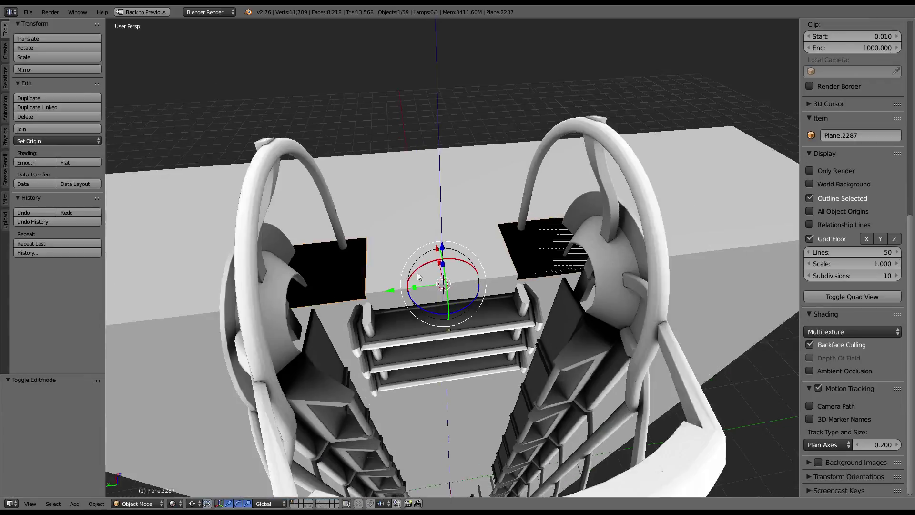
pyautogui.moveTo(417, 312)
pyautogui.mouseDown(button='middle')
pyautogui.moveTo(507, 246)
pyautogui.moveTo(476, 264)
pyautogui.moveTo(380, 270)
pyautogui.moveTo(419, 267)
pyautogui.mouseUp(button='middle')
pyautogui.press('Tab')
pyautogui.press('a')
pyautogui.press('Tab')
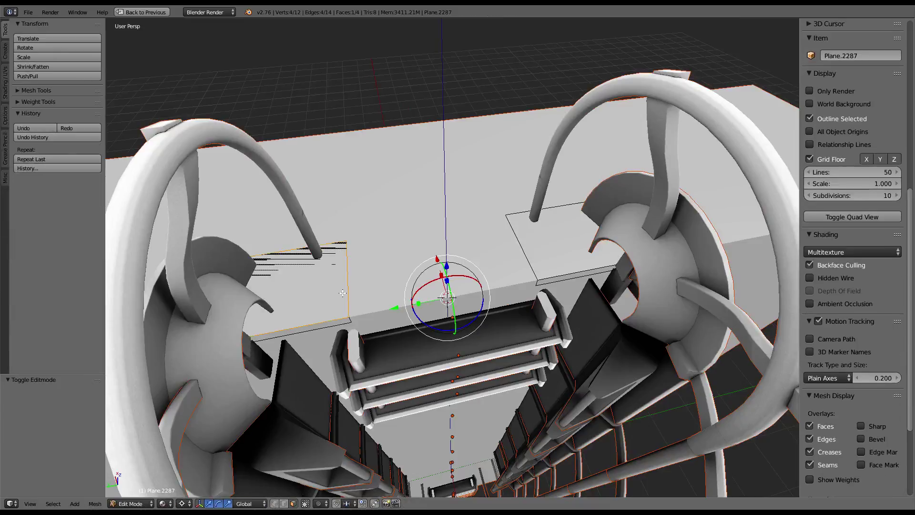
pyautogui.press('l')
pyautogui.press('Tab')
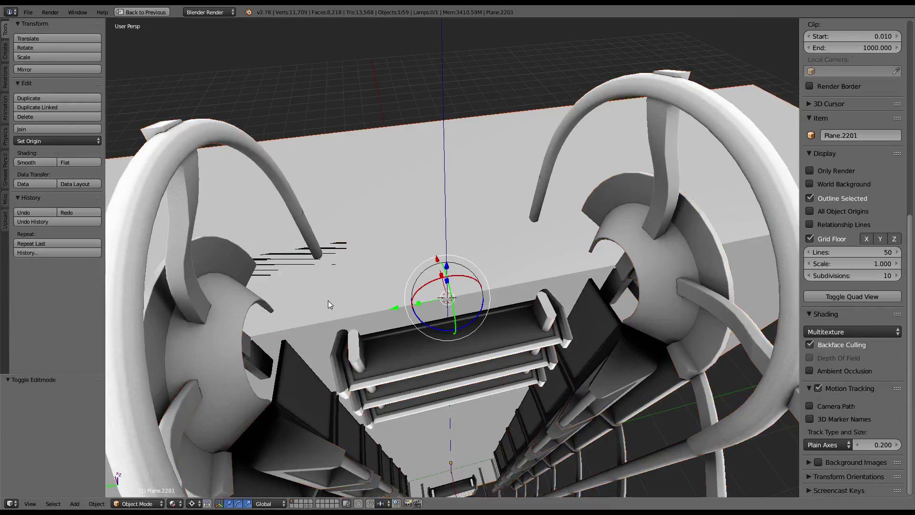
pyautogui.press('Tab')
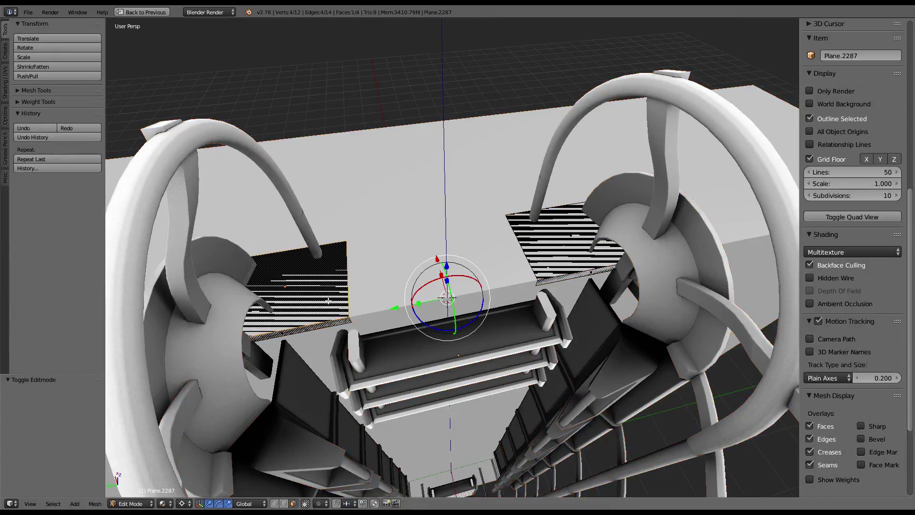
pyautogui.press('Tab')
# Make a linked duplicate of the black plane beside the right fan, mirrored with Y scale -1
pyautogui.rightClick(592, 253)
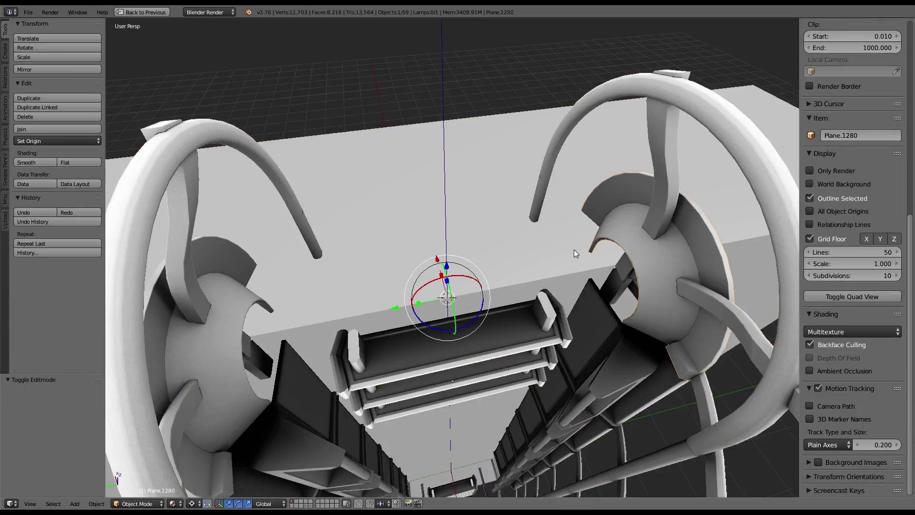
pyautogui.rightClick(579, 224)
pyautogui.scroll(-2, 573, 214)
pyautogui.scroll(-3, 562, 217)
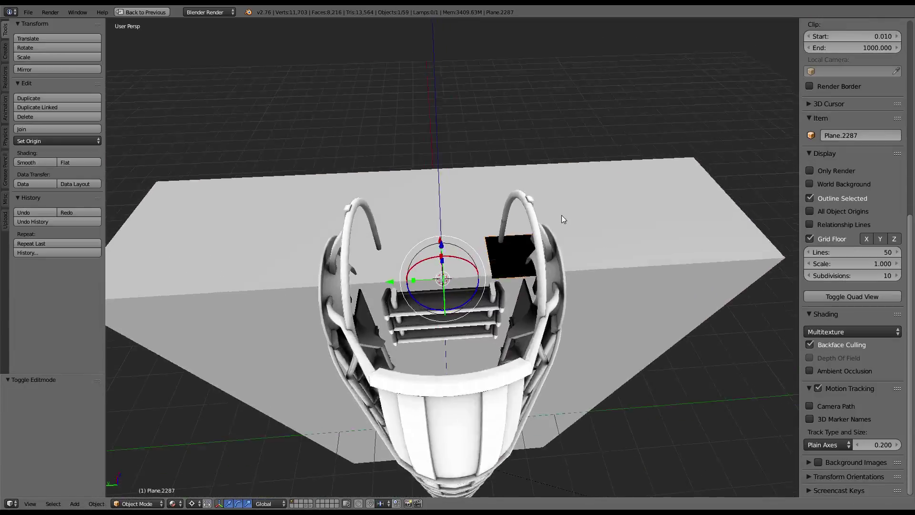
pyautogui.scroll(3, 567, 224)
pyautogui.hotkey('alt', 'd')
pyautogui.write('sy')
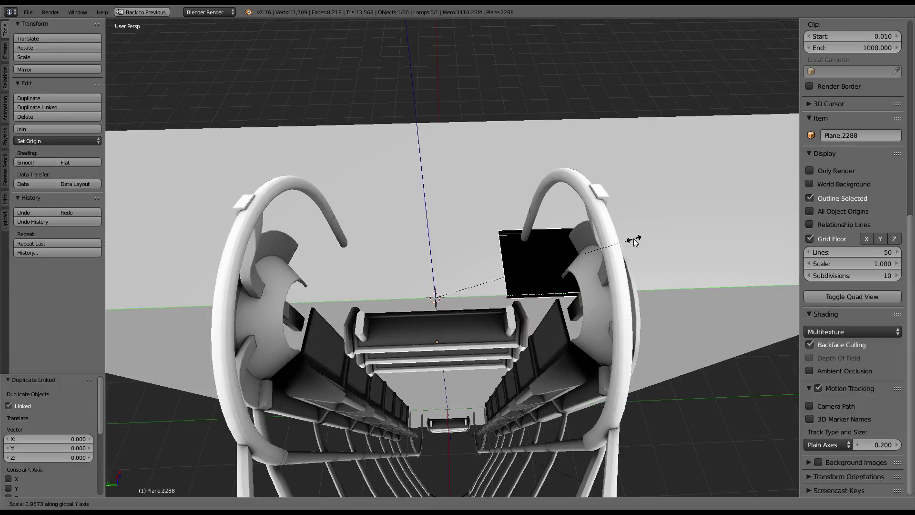
pyautogui.write('-1')
pyautogui.press('Return')
# Select the original right black plane and enter Edit Mode
pyautogui.scroll(4, 633, 238)
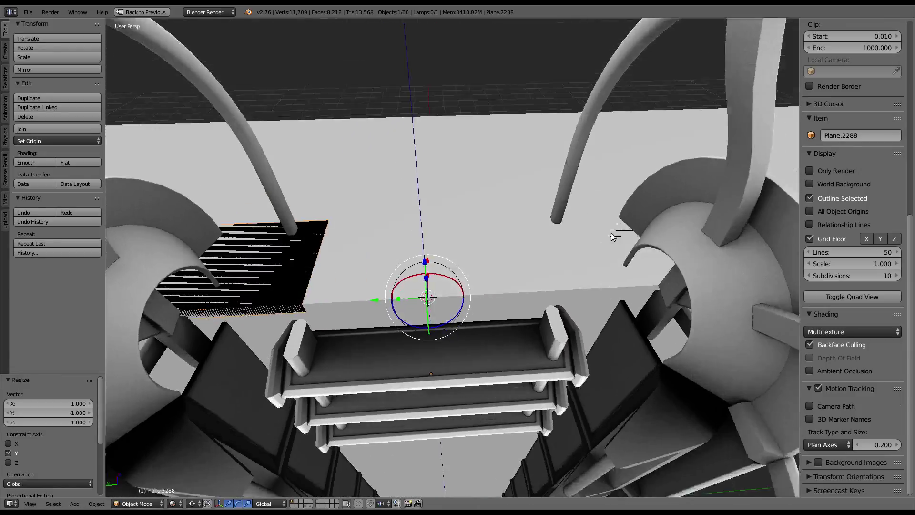
pyautogui.scroll(1, 620, 236)
pyautogui.rightClick(621, 262)
pyautogui.press('Tab')
# Select all of the plane's geometry and inset its faces
pyautogui.press('a')
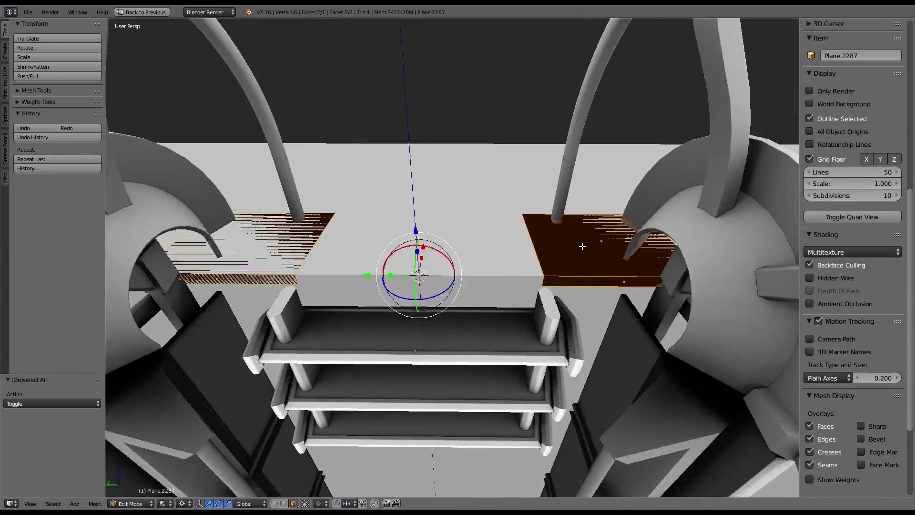
pyautogui.moveTo(621, 263)
pyautogui.mouseDown(button='middle')
pyautogui.moveTo(559, 227)
pyautogui.moveTo(634, 234)
pyautogui.mouseUp(button='middle')
pyautogui.hotkey('ctrl', 'f')
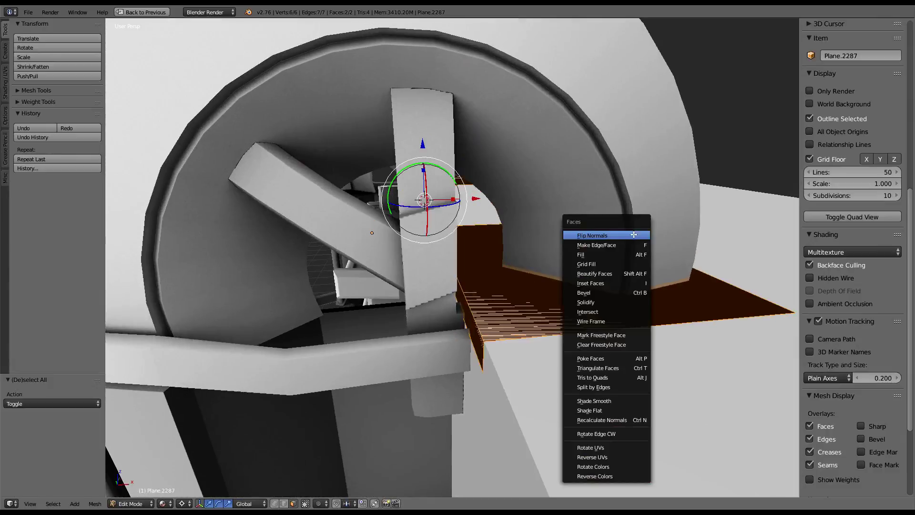
pyautogui.click(619, 282)
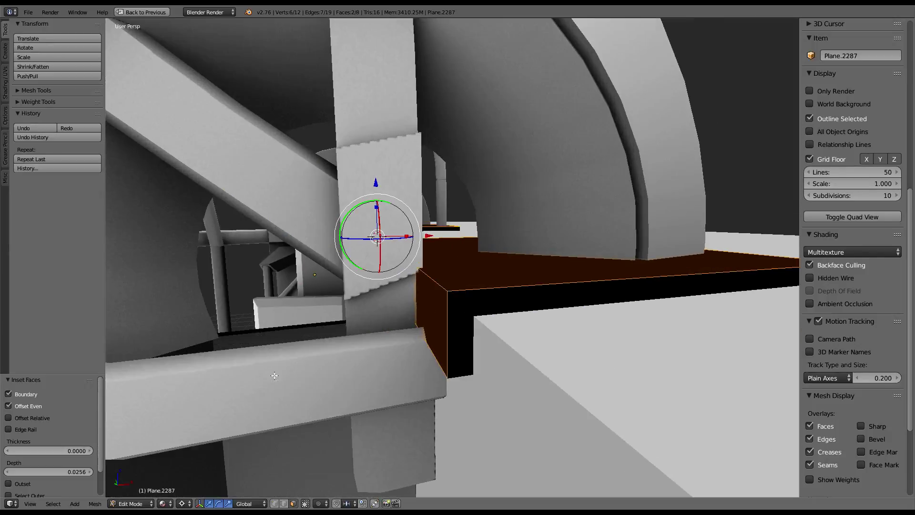
# Select the faces' boundary loop and bevel it with a 0.015 offset
pyautogui.hotkey('ctrl', 'e')
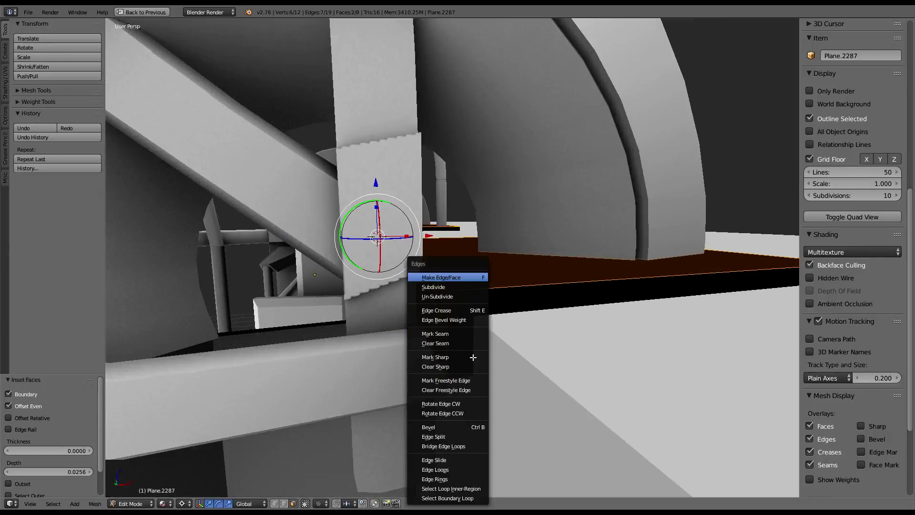
pyautogui.click(467, 498)
pyautogui.hotkey('ctrl', 'e')
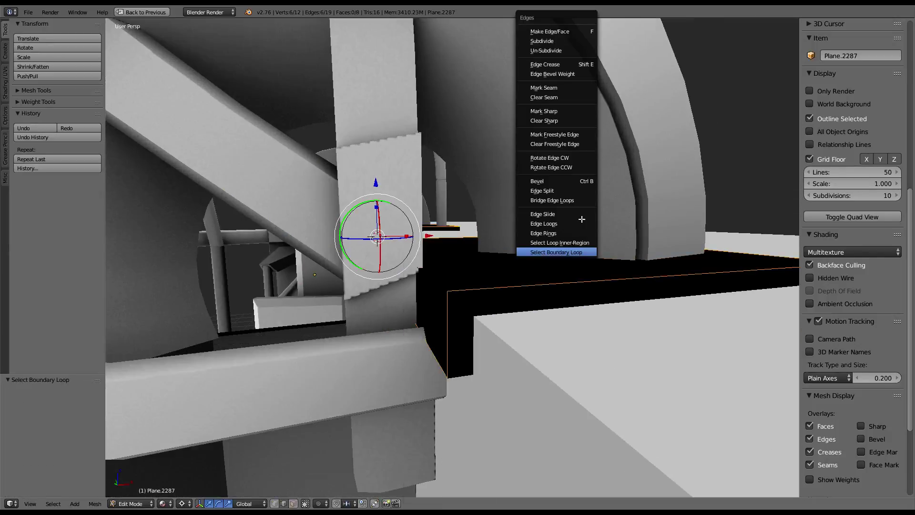
pyautogui.click(563, 178)
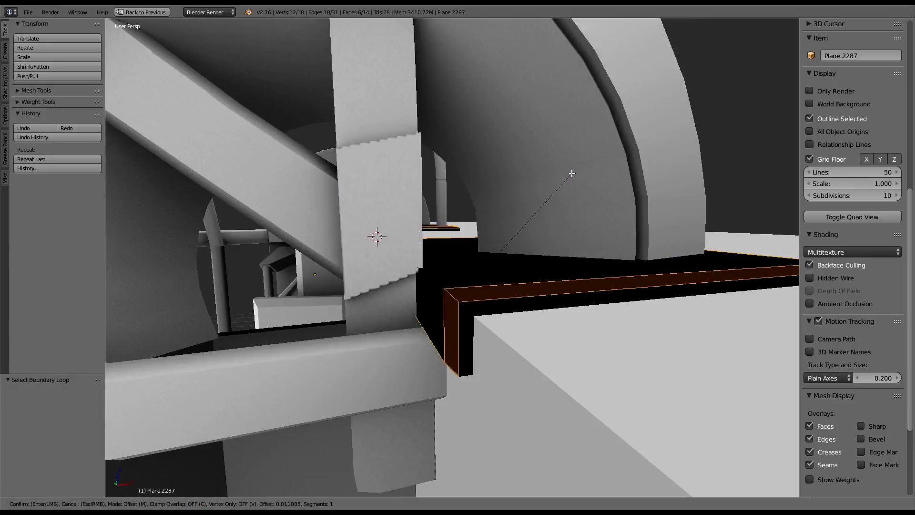
pyautogui.click(579, 177)
pyautogui.moveTo(578, 178)
pyautogui.mouseDown(button='middle')
pyautogui.moveTo(461, 190)
pyautogui.moveTo(470, 237)
pyautogui.moveTo(460, 210)
pyautogui.moveTo(461, 229)
pyautogui.mouseUp(button='middle')
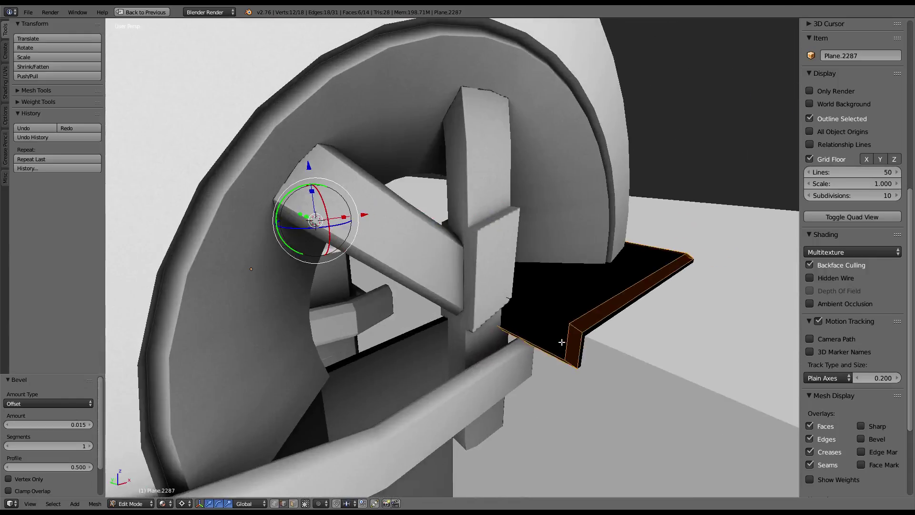
# Select the whole plate and restore the full multi-area layout
pyautogui.press('a')
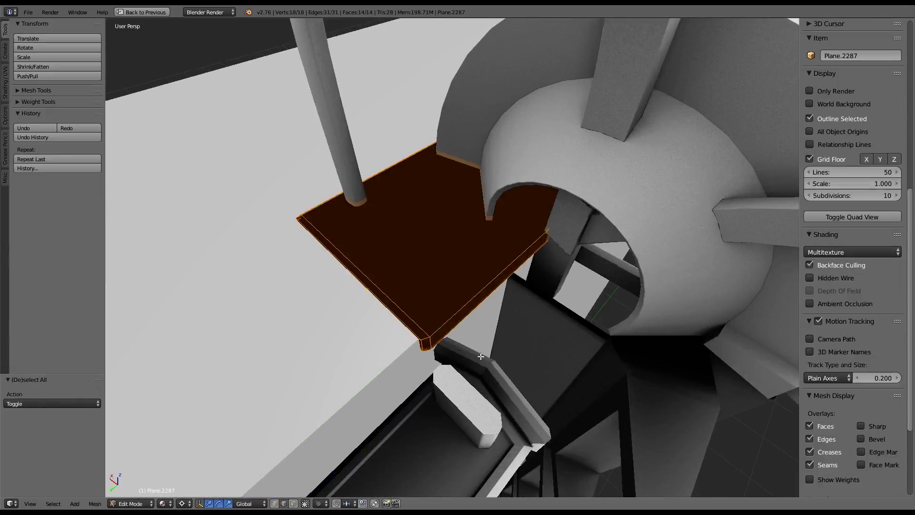
pyautogui.moveTo(481, 356); pyautogui.dragTo(455, 297, button='middle')
pyautogui.hotkey('ctrl', 'Up')
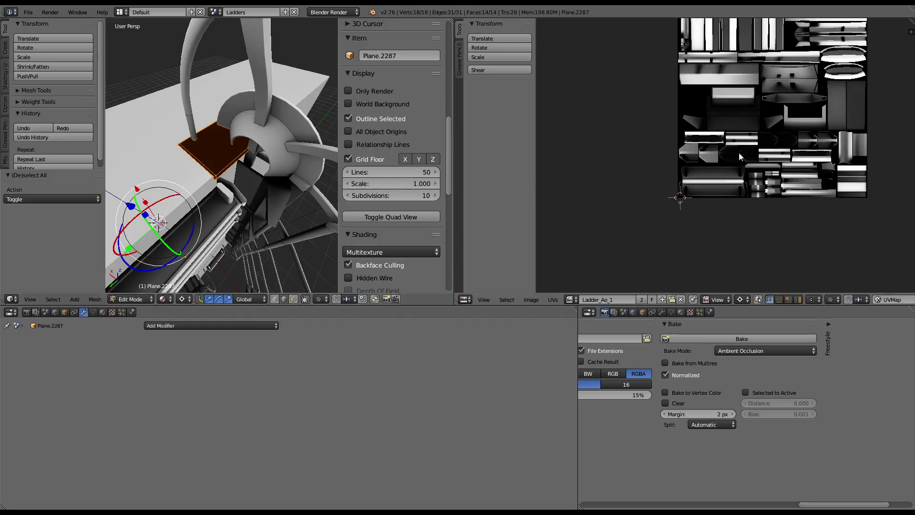
# Unwrap the plate and show the Ladder_Ao_1 texture behind its UVs
pyautogui.scroll(2, 762, 130)
pyautogui.scroll(2, 762, 130)
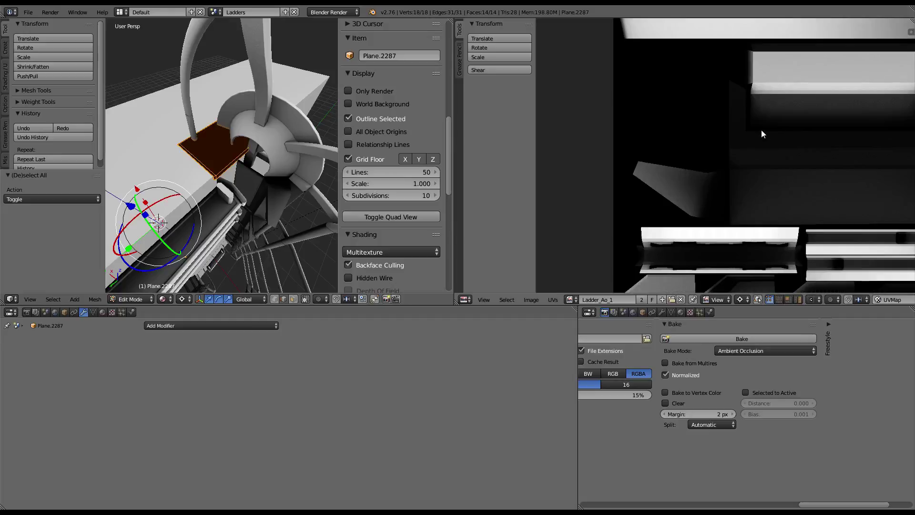
pyautogui.scroll(-2, 762, 129)
pyautogui.scroll(3, 762, 130)
pyautogui.scroll(-2, 810, 237)
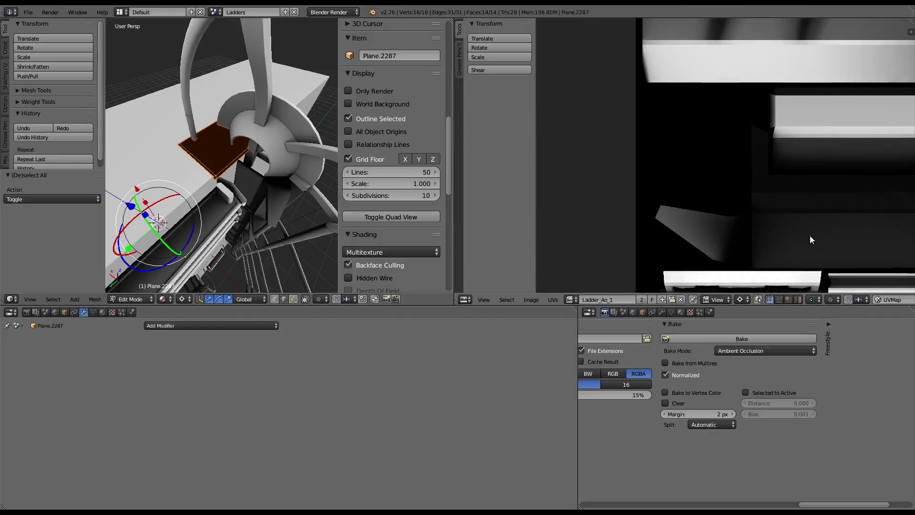
pyautogui.press('u')
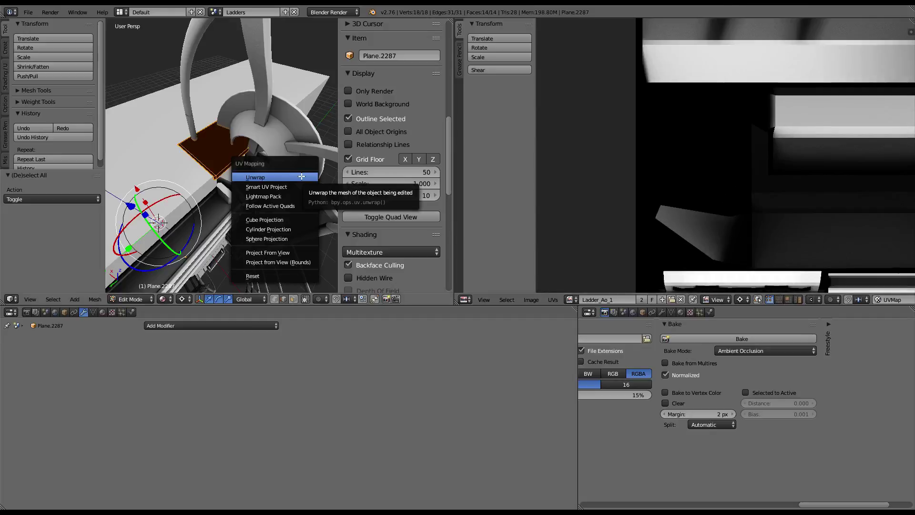
pyautogui.click(302, 177)
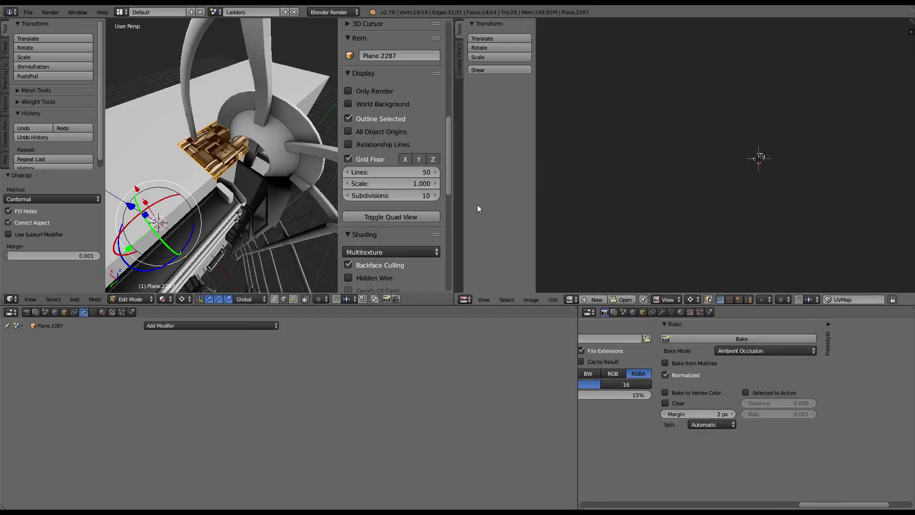
pyautogui.click(570, 299)
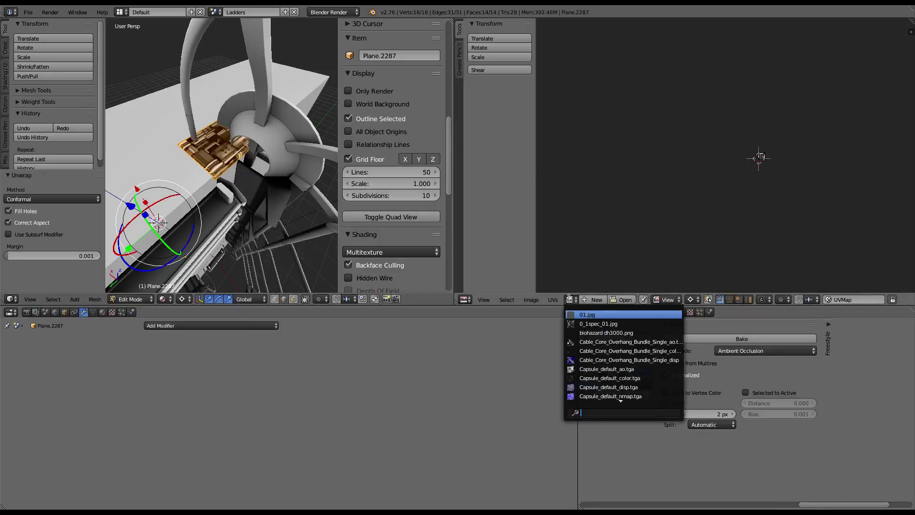
pyautogui.write('la')
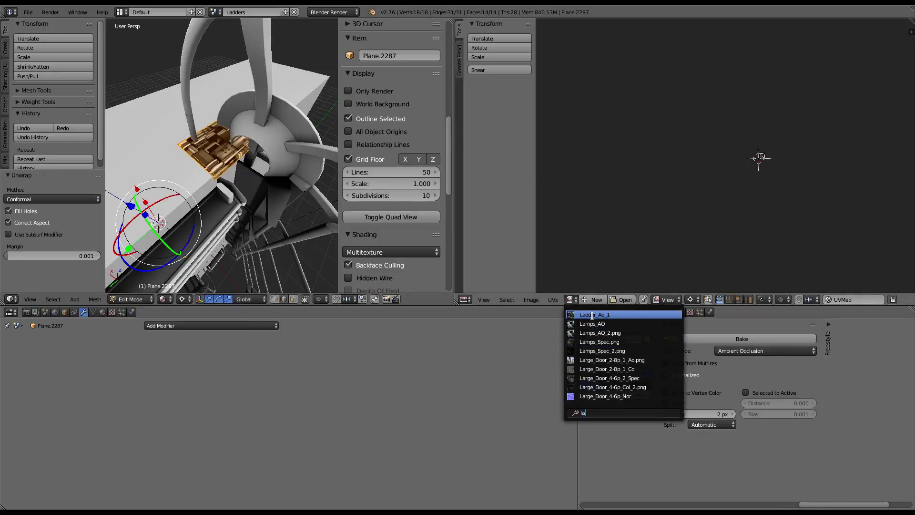
pyautogui.click(593, 316)
# Select all of the plate's UVs and shrink the island to about half (0.506)
pyautogui.scroll(2, 720, 127)
pyautogui.press('a')
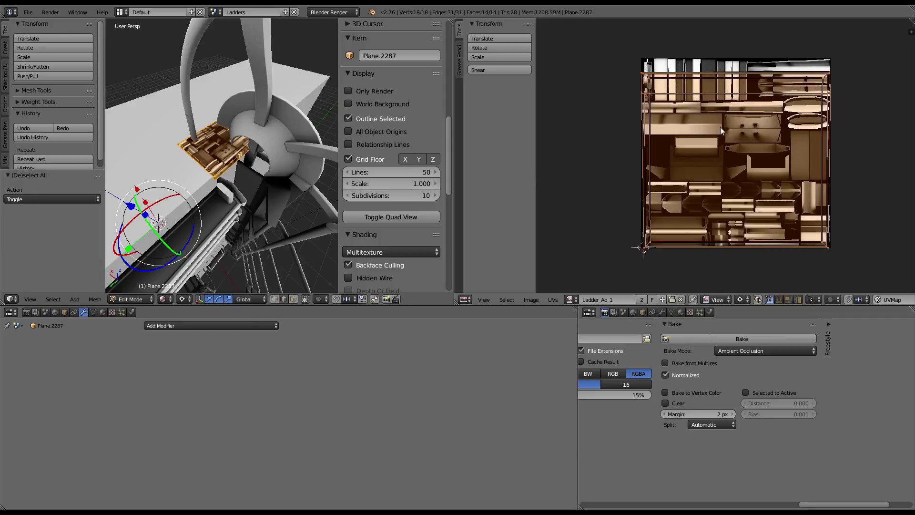
pyautogui.scroll(2, 863, 73)
pyautogui.scroll(1, 765, 169)
pyautogui.scroll(1, 765, 169)
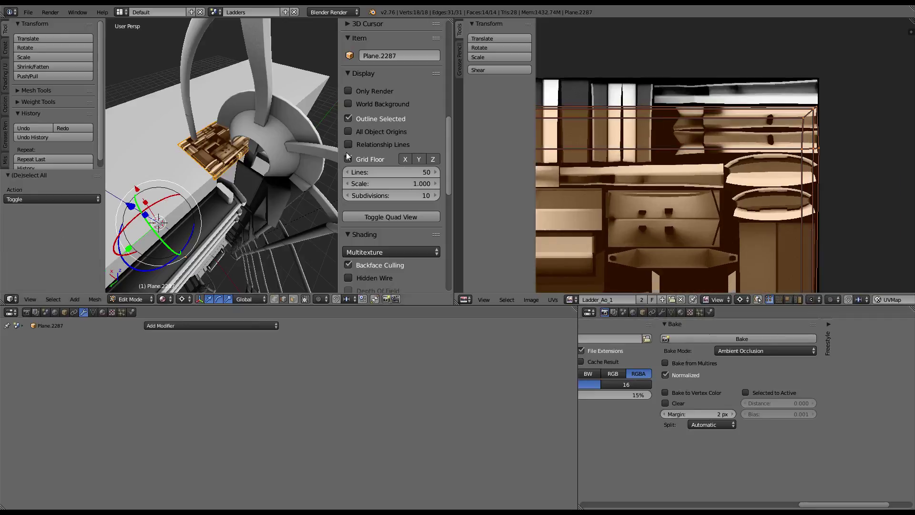
pyautogui.click(348, 159)
pyautogui.moveTo(267, 157)
pyautogui.mouseDown(button='middle')
pyautogui.moveTo(275, 125)
pyautogui.moveTo(310, 143)
pyautogui.mouseUp(button='middle')
pyautogui.scroll(3, 275, 125)
pyautogui.scroll(-1, 772, 143)
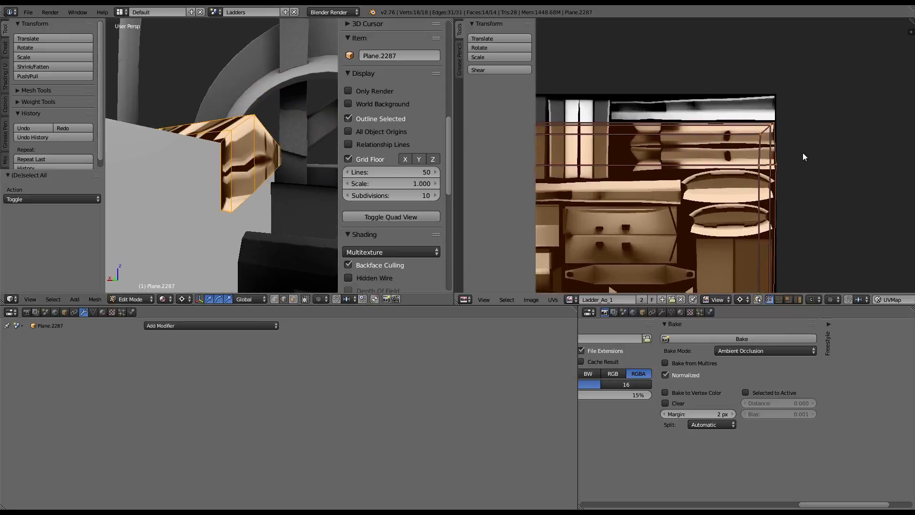
pyautogui.scroll(1, 803, 156)
pyautogui.scroll(-5, 804, 184)
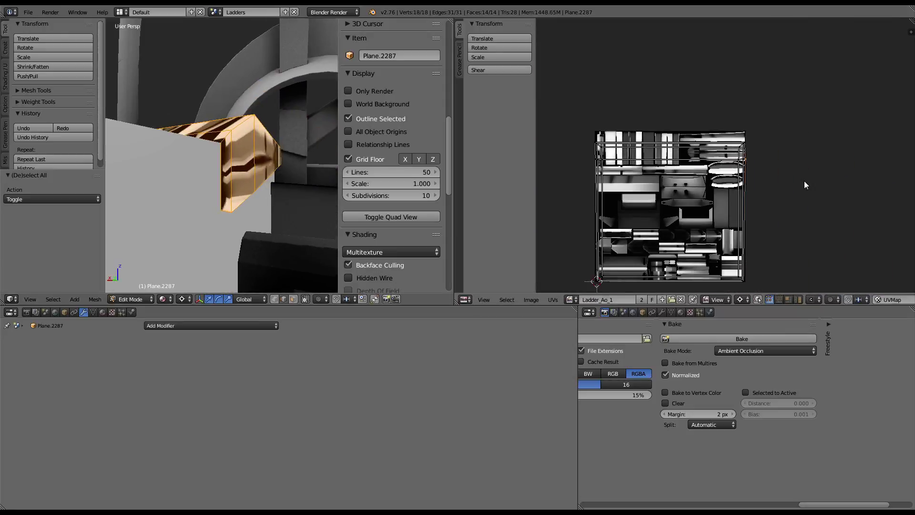
pyautogui.press('a')
pyautogui.moveTo(805, 181); pyautogui.dragTo(828, 159, button='middle')
pyautogui.press('s')
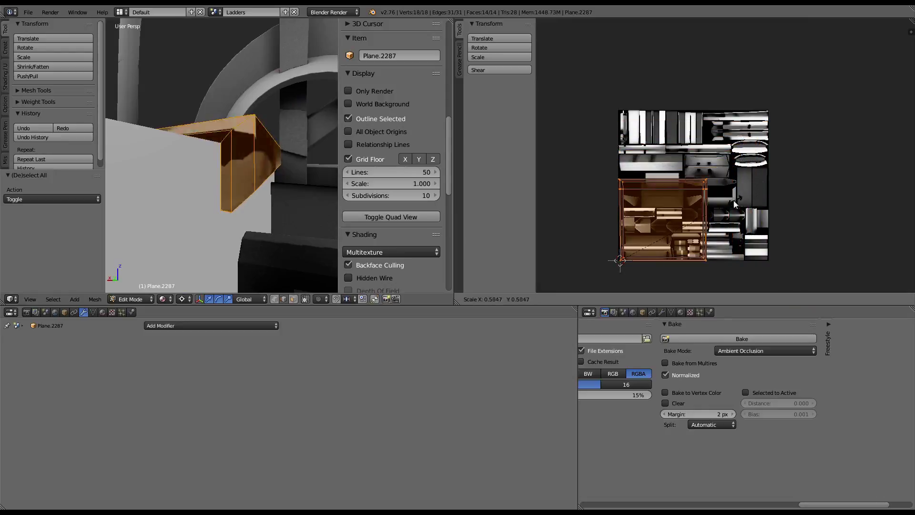
pyautogui.click(711, 210)
# Move the UV island, shrink it further, and switch the pivot point before moving it up
pyautogui.scroll(3, 711, 210)
pyautogui.press('g')
pyautogui.click(734, 110)
pyautogui.scroll(2, 762, 76)
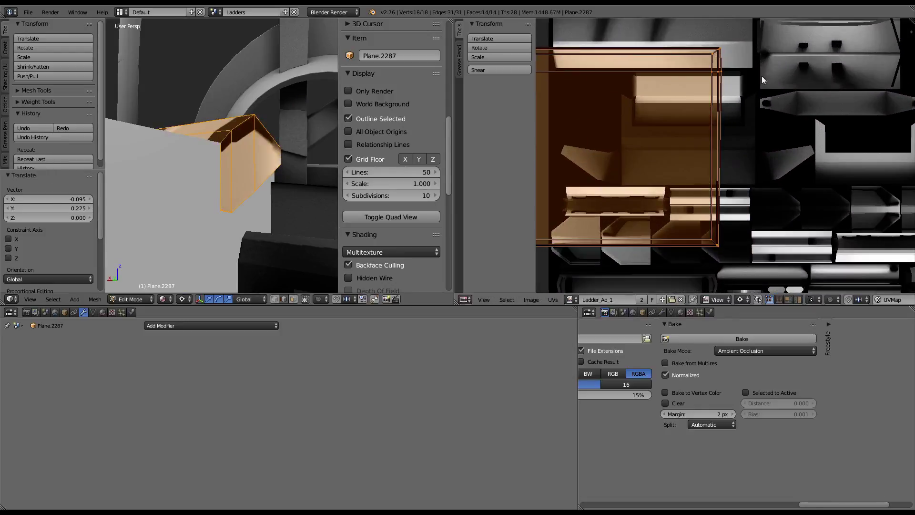
pyautogui.press('s')
pyautogui.click(686, 143)
pyautogui.click(740, 299)
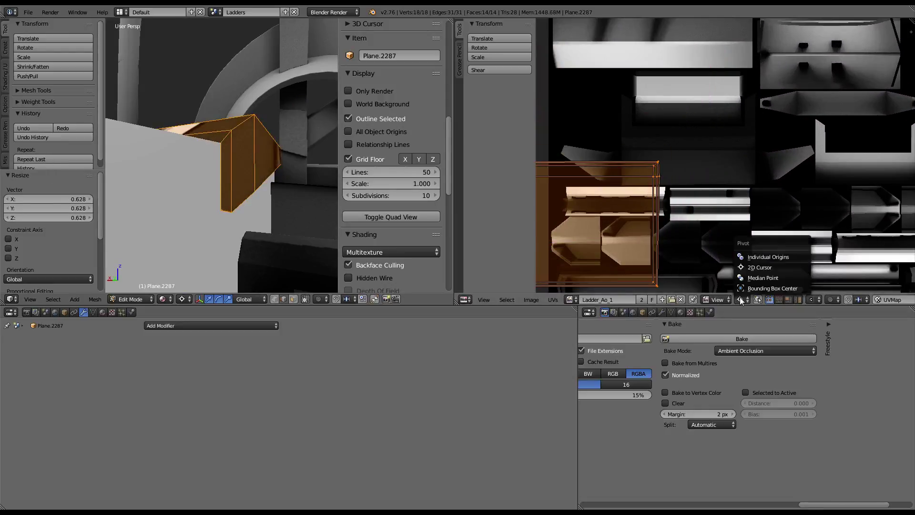
pyautogui.click(749, 277)
pyautogui.press('g')
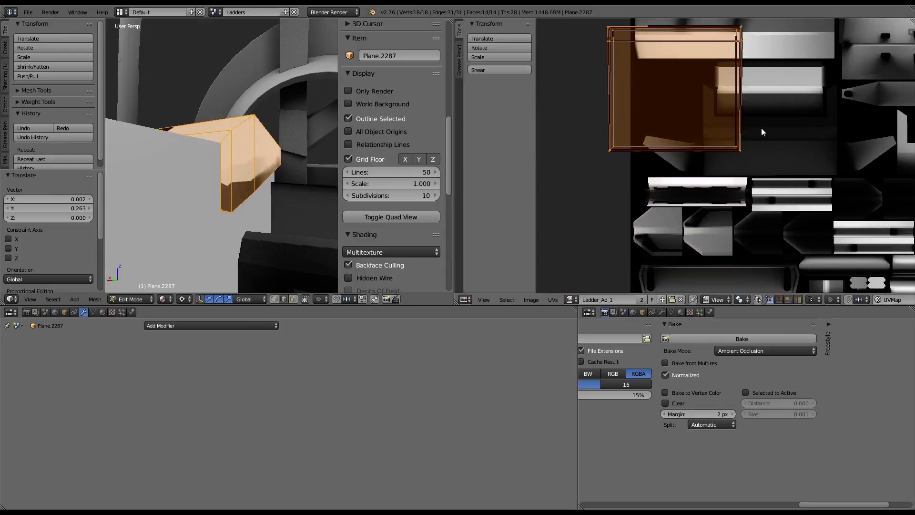
pyautogui.click(762, 128)
# Rescale and nudge the UV island, enlarging it slightly
pyautogui.press('s')
pyautogui.click(759, 95)
pyautogui.scroll(3, 760, 96)
pyautogui.press('g')
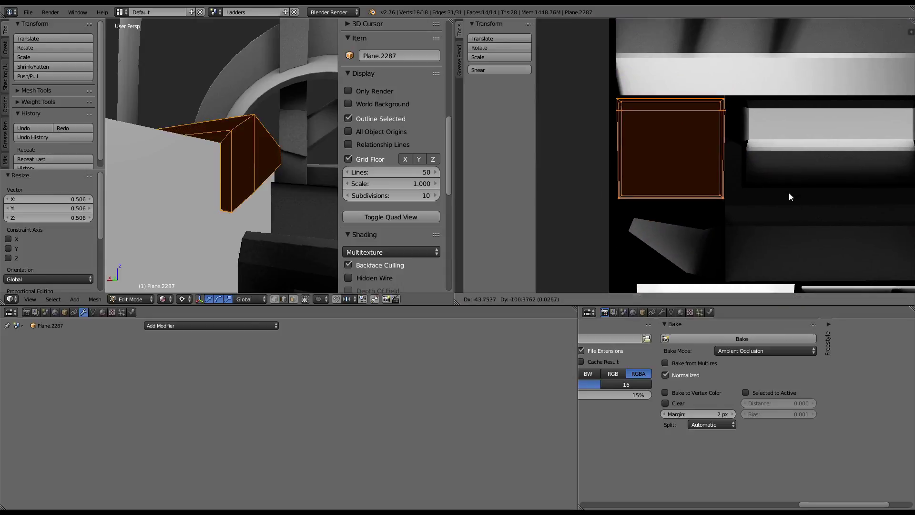
pyautogui.click(820, 183)
pyautogui.press('s')
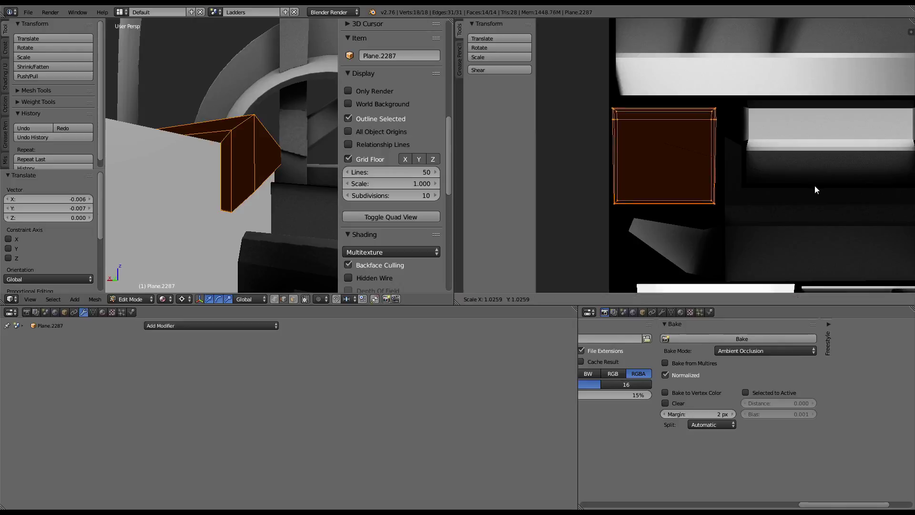
pyautogui.click(814, 185)
# Rescale the island to 1.025 and place it over a dark square of the texture
pyautogui.press('g')
pyautogui.press('s')
pyautogui.click(824, 190)
pyautogui.scroll(3, 824, 190)
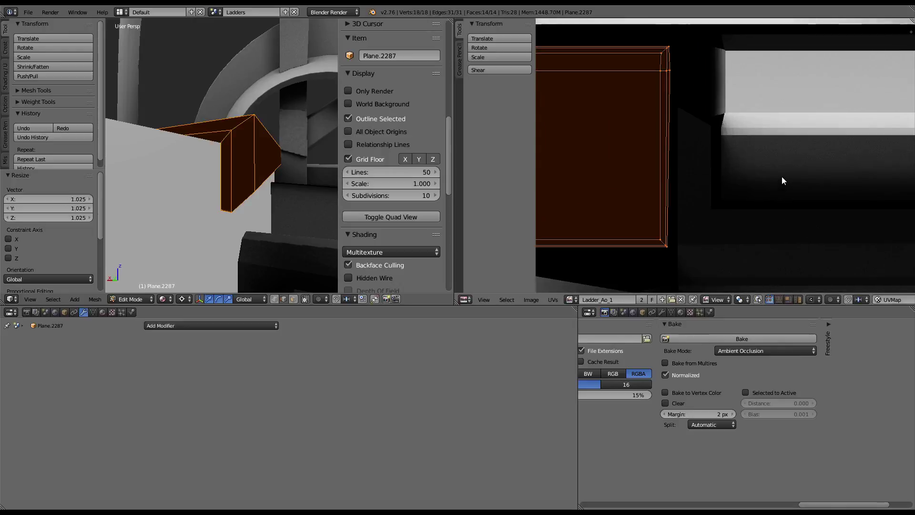
pyautogui.scroll(-2, 737, 93)
pyautogui.scroll(2, 760, 157)
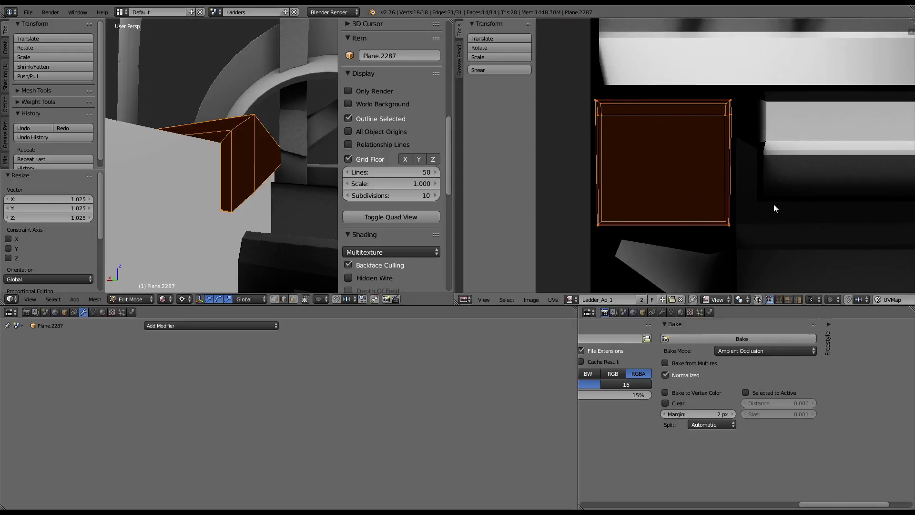
pyautogui.press('g')
pyautogui.click(771, 182)
pyautogui.scroll(3, 745, 139)
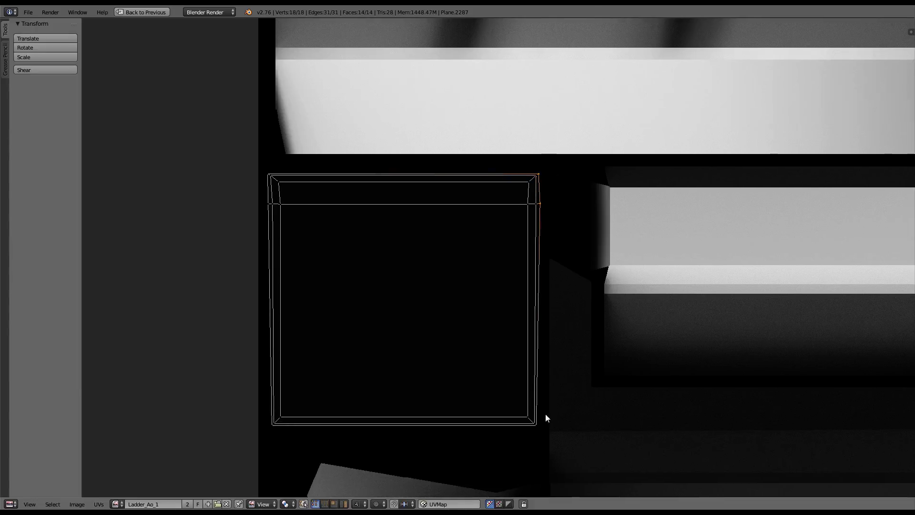
# Snap the UV island's edge vertices into line and straighten its left edge
pyautogui.hotkey('shift', 's')
pyautogui.click(666, 413)
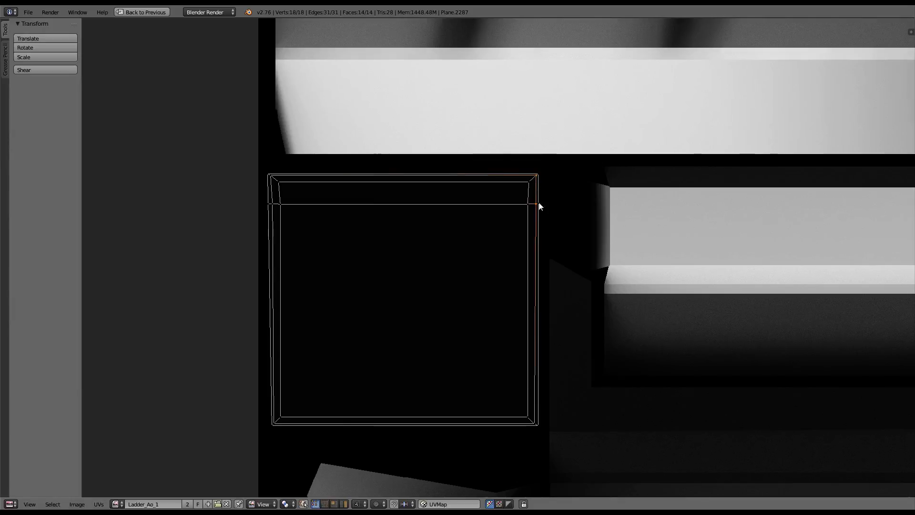
pyautogui.hotkey('shift', 's')
pyautogui.click(602, 374)
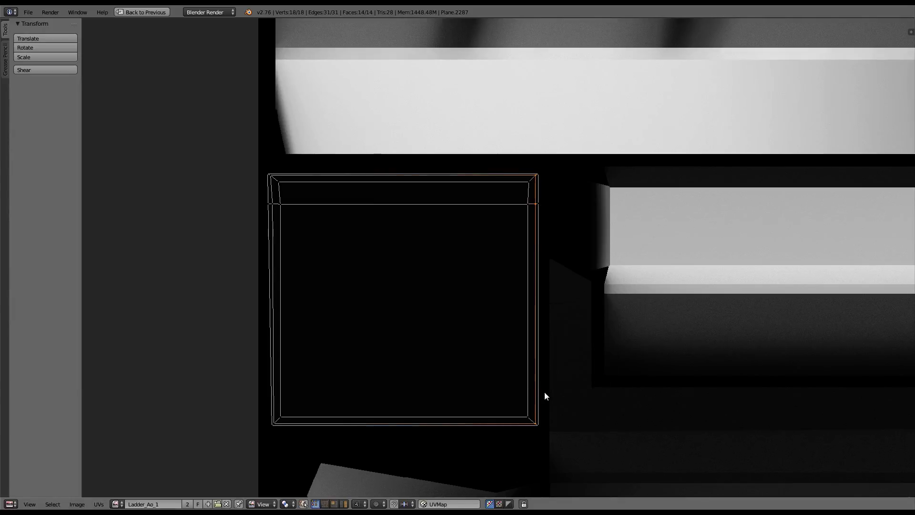
pyautogui.hotkey('shift', 's')
pyautogui.click(519, 193)
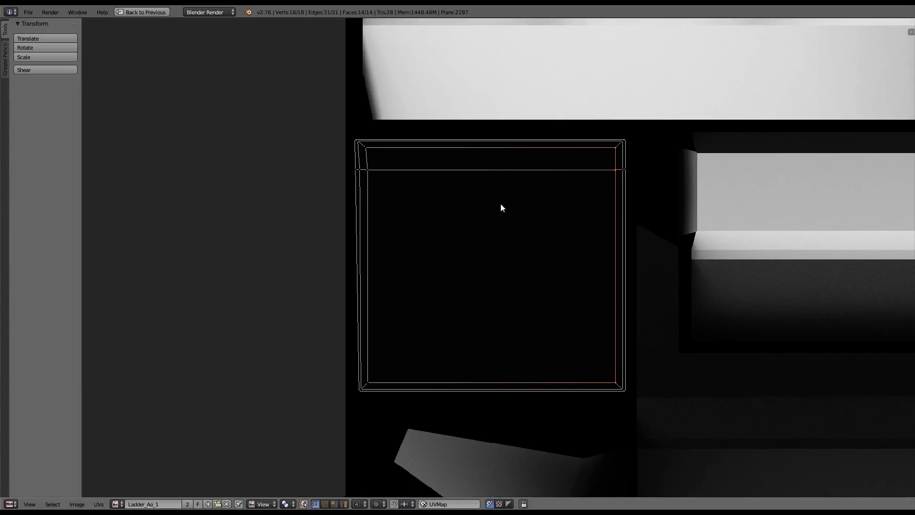
pyautogui.hotkey('shift', 's')
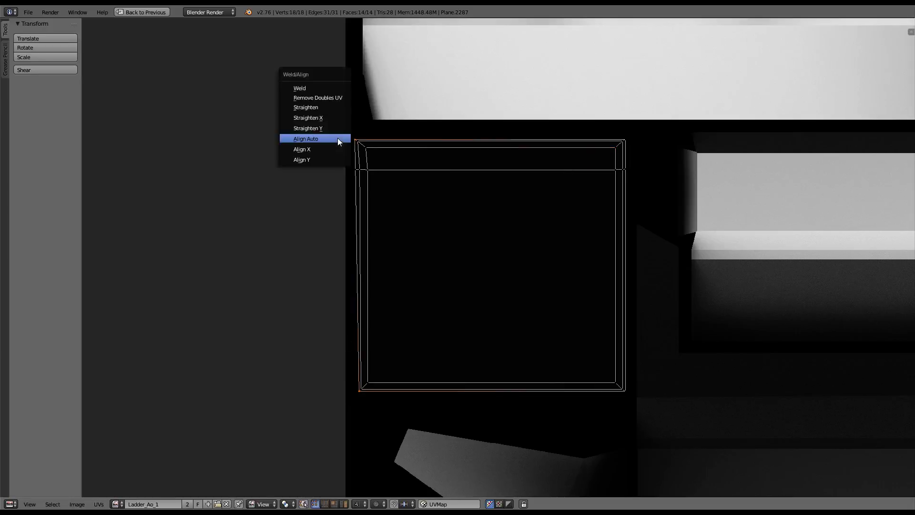
pyautogui.click(337, 138)
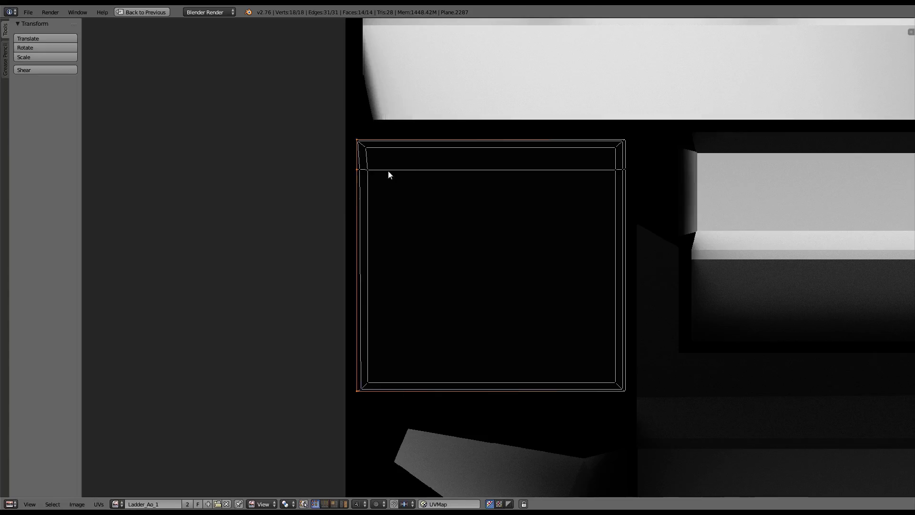
# Align the island's left corners, then enlarge its outer loop slightly
pyautogui.click(359, 145)
pyautogui.keyDown('shift'); pyautogui.click(365, 389); pyautogui.keyUp('shift')
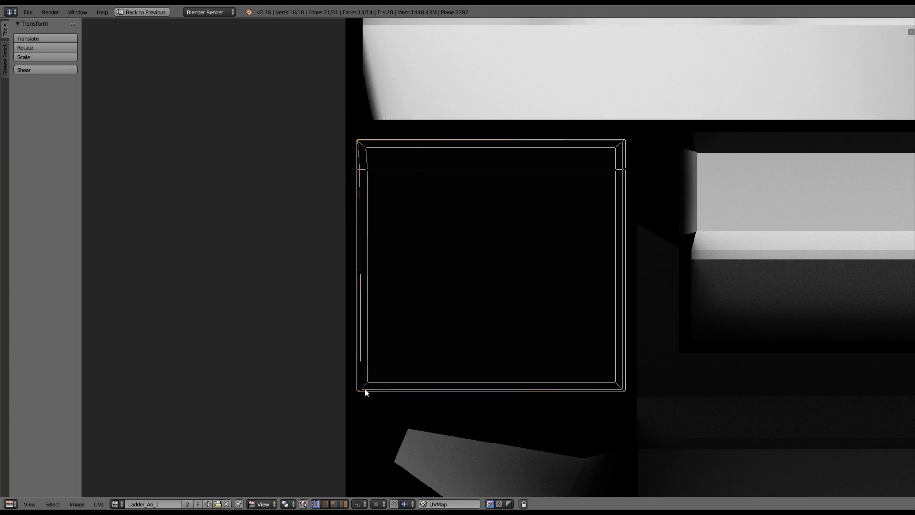
pyautogui.hotkey('shift', 's')
pyautogui.click(490, 338)
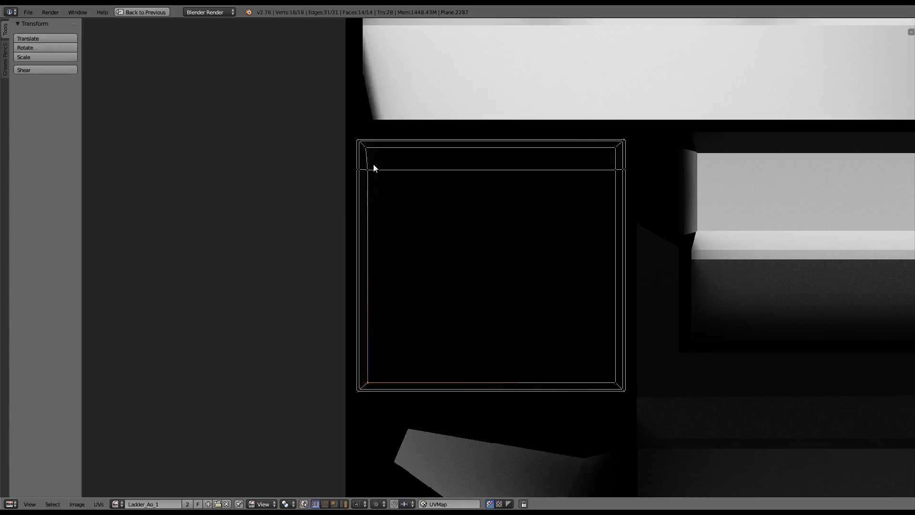
pyautogui.keyDown('shift'); pyautogui.click(373, 151); pyautogui.keyUp('shift')
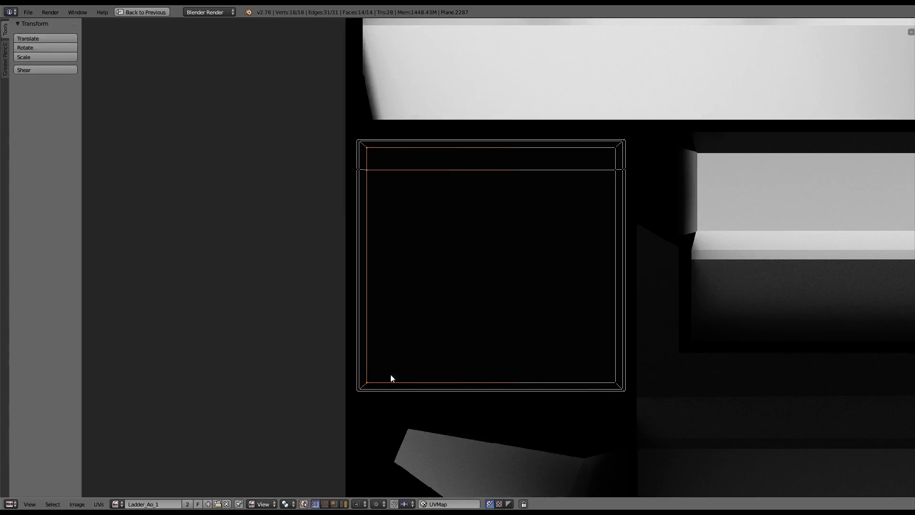
pyautogui.keyDown('alt'); pyautogui.click(436, 396); pyautogui.keyUp('alt')
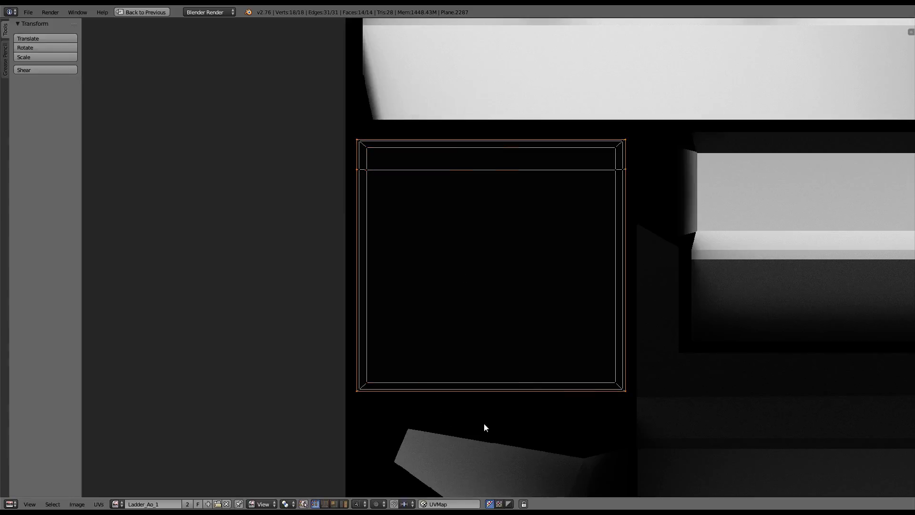
pyautogui.press('s')
pyautogui.click(589, 339)
# Widen the outer loop along X, then shrink the whole UV island slightly
pyautogui.keyDown('ctrl'); pyautogui.hscroll(2, 639, 291); pyautogui.keyUp('ctrl')
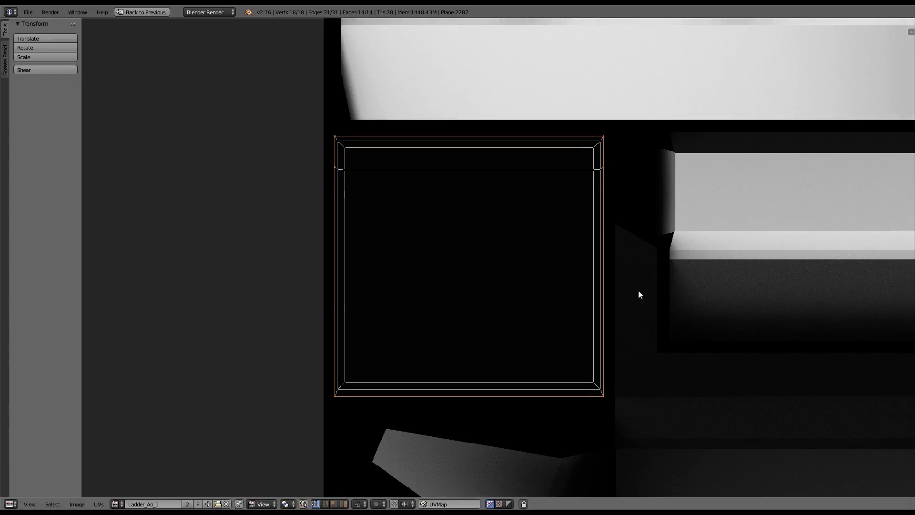
pyautogui.press('s')
pyautogui.press('x')
pyautogui.click(646, 291)
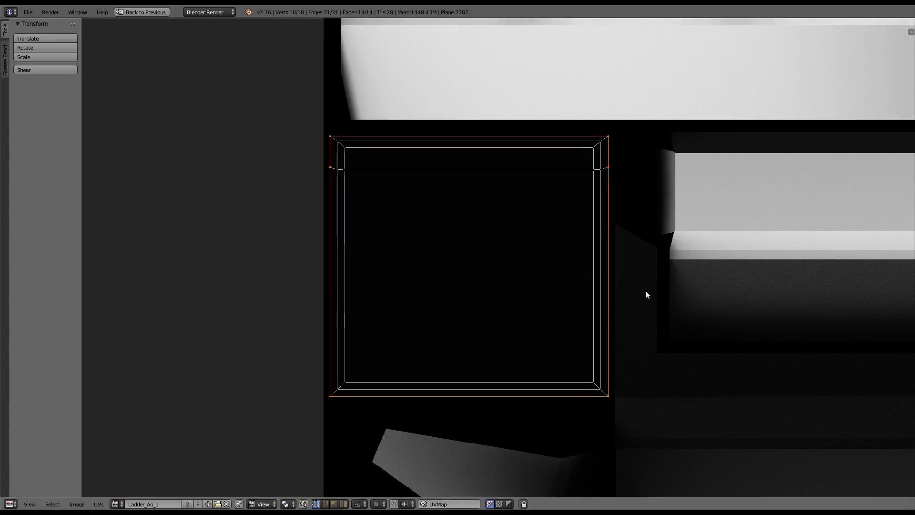
pyautogui.press('a')
pyautogui.press('s')
pyautogui.click(664, 264)
# Stretch the outer UV loop 1.0224 along Y and return to Object Mode
pyautogui.keyDown('alt'); pyautogui.click(568, 140); pyautogui.keyUp('alt')
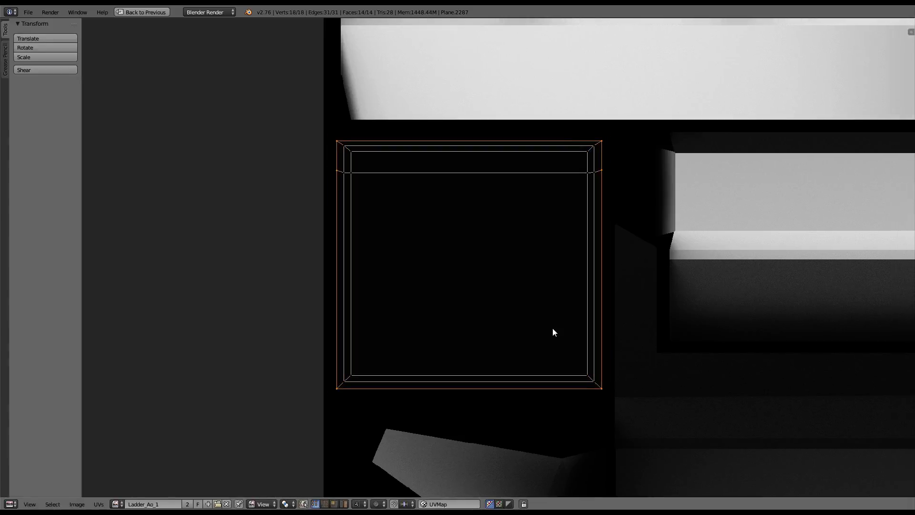
pyautogui.press('s')
pyautogui.press('Escape')
pyautogui.press('s')
pyautogui.press('y')
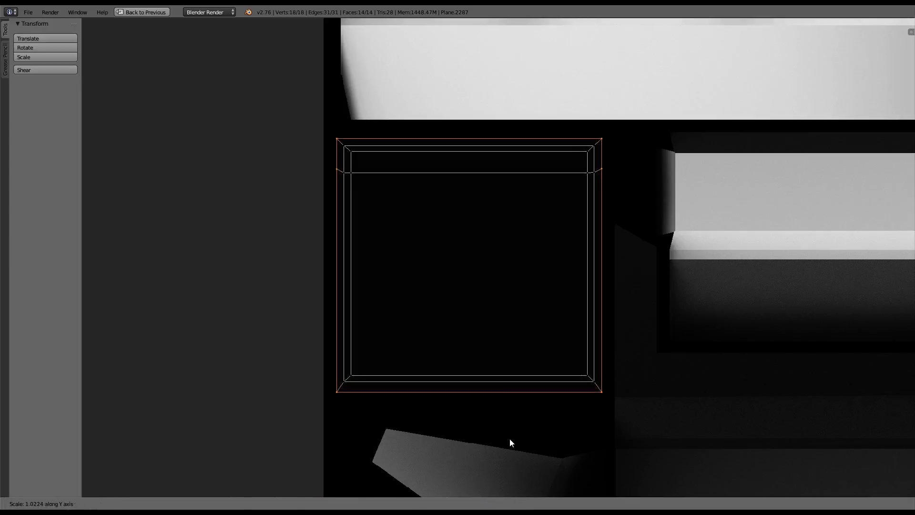
pyautogui.click(510, 438)
pyautogui.keyDown('alt'); pyautogui.click(594, 274); pyautogui.keyUp('alt')
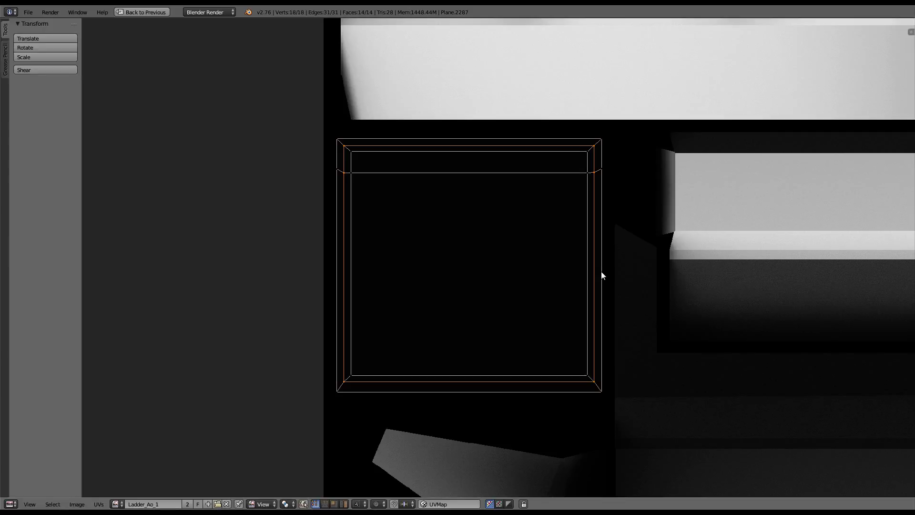
pyautogui.press('Tab')
pyautogui.scroll(-1, 566, 235)
# Maximize the 3D view and enter Edit Mode on the black plane piece
pyautogui.hotkey('ctrl', 'space')
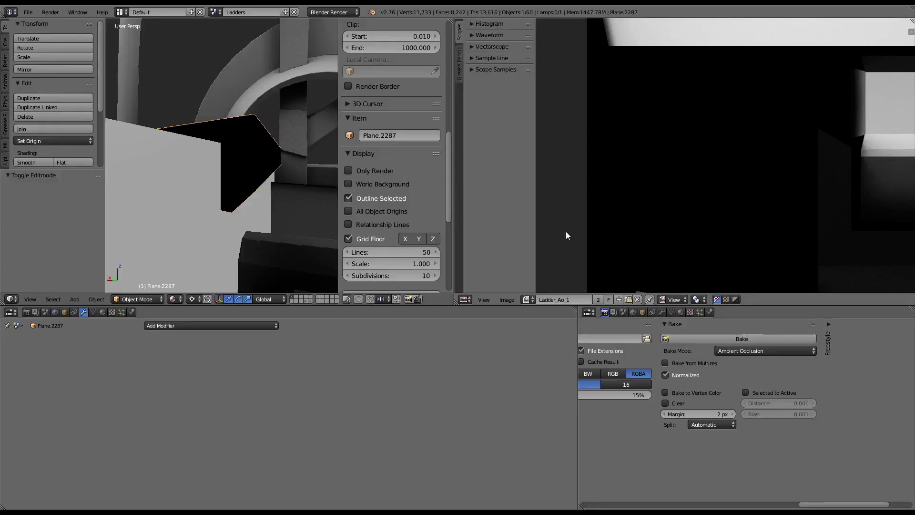
pyautogui.moveTo(329, 153)
pyautogui.mouseDown(button='middle')
pyautogui.moveTo(149, 167)
pyautogui.moveTo(182, 181)
pyautogui.moveTo(179, 155)
pyautogui.moveTo(322, 142)
pyautogui.moveTo(305, 142)
pyautogui.moveTo(312, 136)
pyautogui.moveTo(323, 145)
pyautogui.moveTo(308, 127)
pyautogui.moveTo(286, 146)
pyautogui.mouseUp(button='middle')
pyautogui.hotkey('ctrl', 'Up')
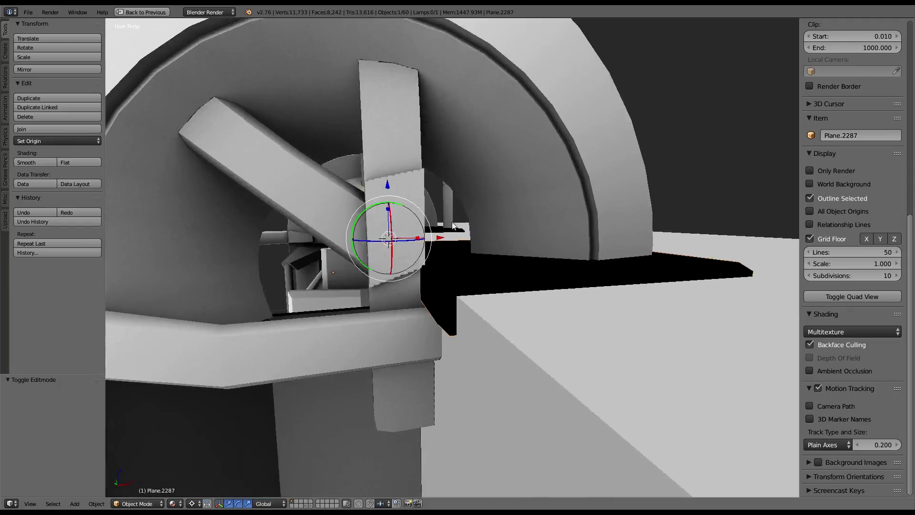
pyautogui.press('Tab')
pyautogui.rightClick(425, 300)
pyautogui.moveTo(425, 299); pyautogui.dragTo(425, 292, button='middle')
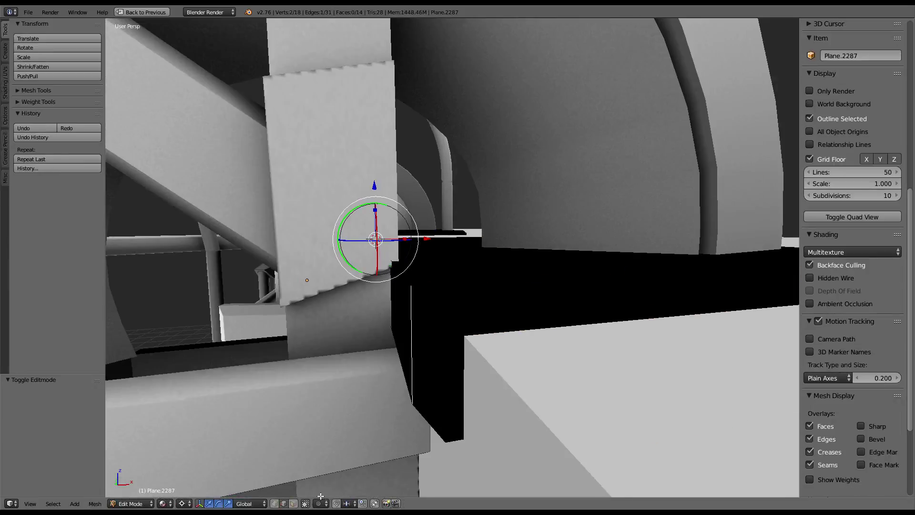
# Select two faces, vertex-slide a vertex along its side edge, and exit Edit Mode
pyautogui.click(289, 502)
pyautogui.rightClick(378, 315)
pyautogui.keyDown('shift'); pyautogui.rightClick(435, 256); pyautogui.keyUp('shift')
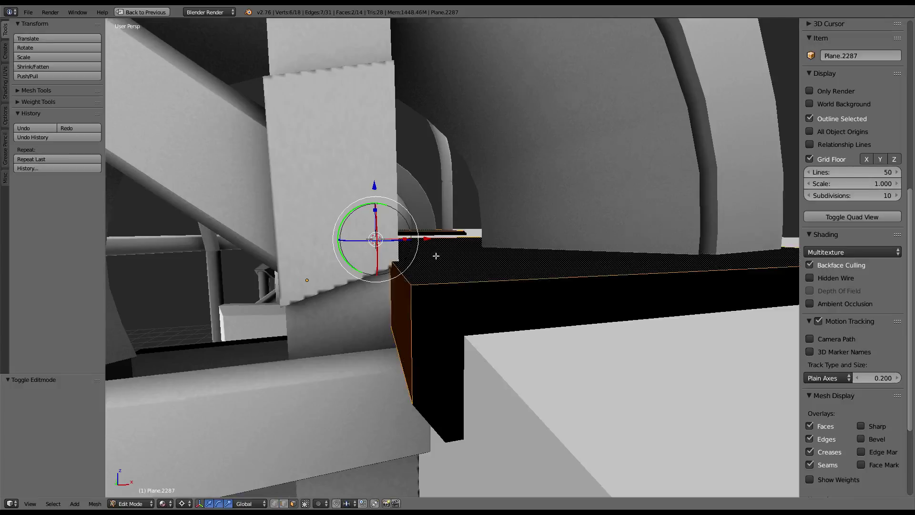
pyautogui.moveTo(435, 256)
pyautogui.mouseDown(button='middle')
pyautogui.moveTo(497, 374)
pyautogui.moveTo(505, 371)
pyautogui.mouseUp(button='middle')
pyautogui.hotkey('shift', 'v')
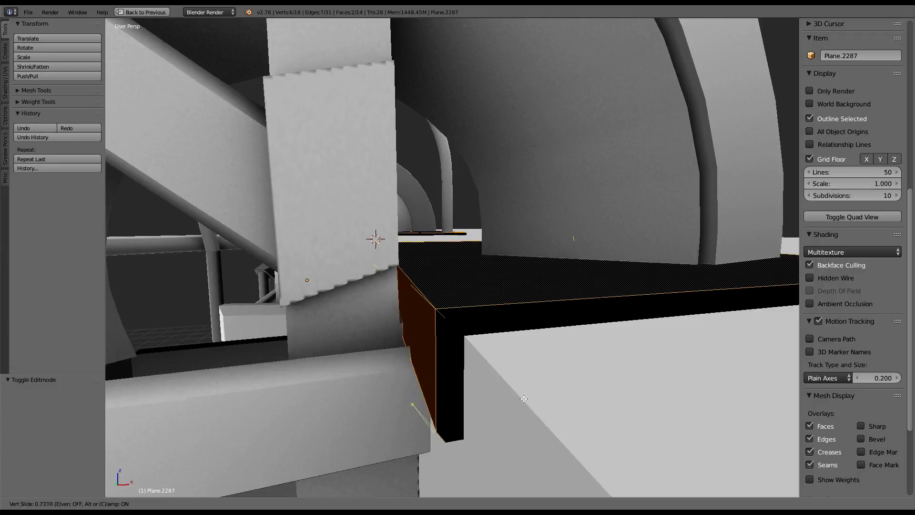
pyautogui.click(512, 393)
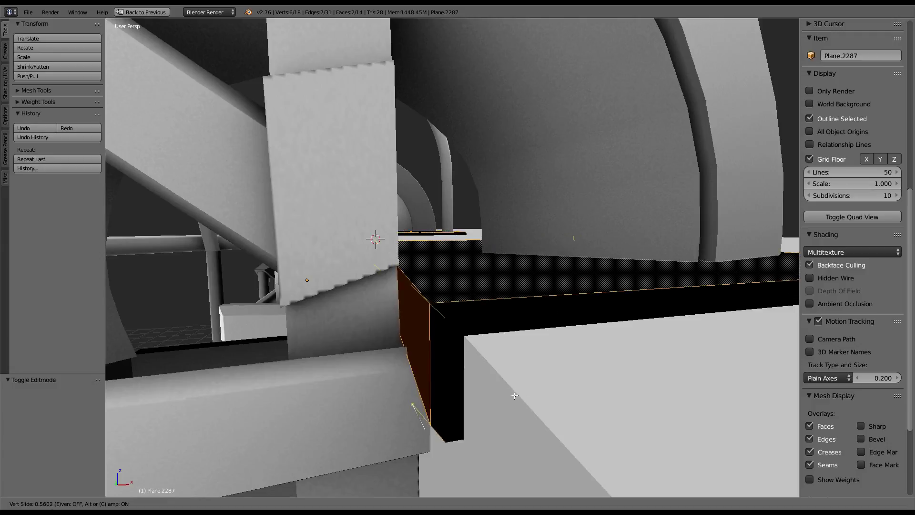
pyautogui.press('Tab')
pyautogui.moveTo(506, 391)
pyautogui.mouseDown(button='middle')
pyautogui.moveTo(340, 263)
pyautogui.moveTo(469, 285)
pyautogui.moveTo(457, 244)
pyautogui.mouseUp(button='middle')
# Bake ambient occlusion onto the Ladder_Ao_1 texture
pyautogui.hotkey('ctrl', 'Up')
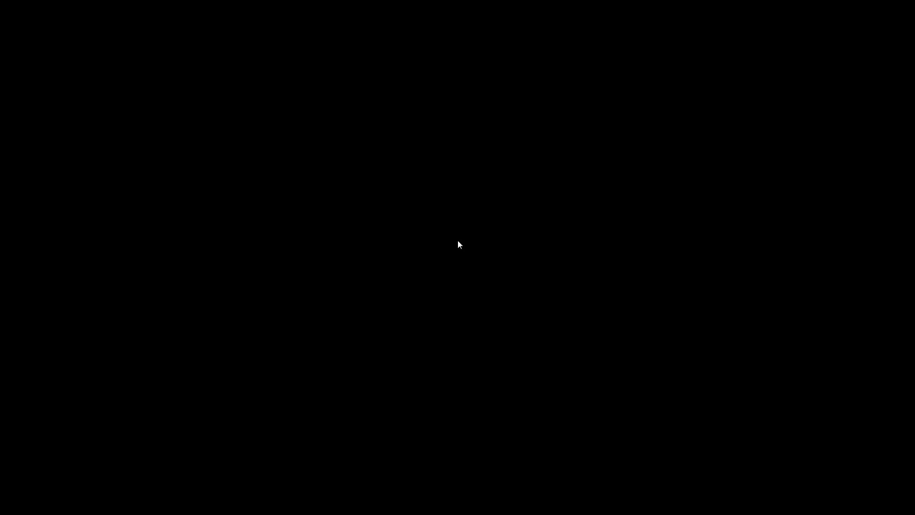
pyautogui.click(742, 338)
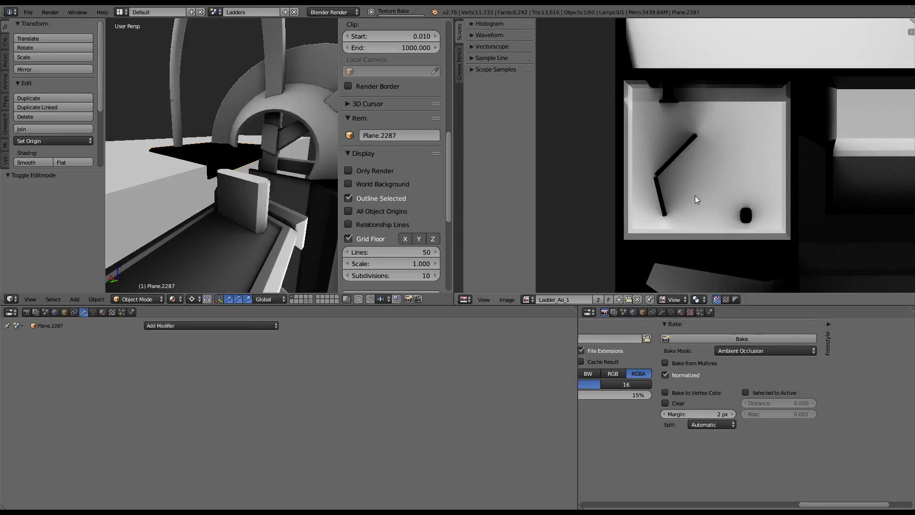
pyautogui.hotkey('ctrl', 'Up')
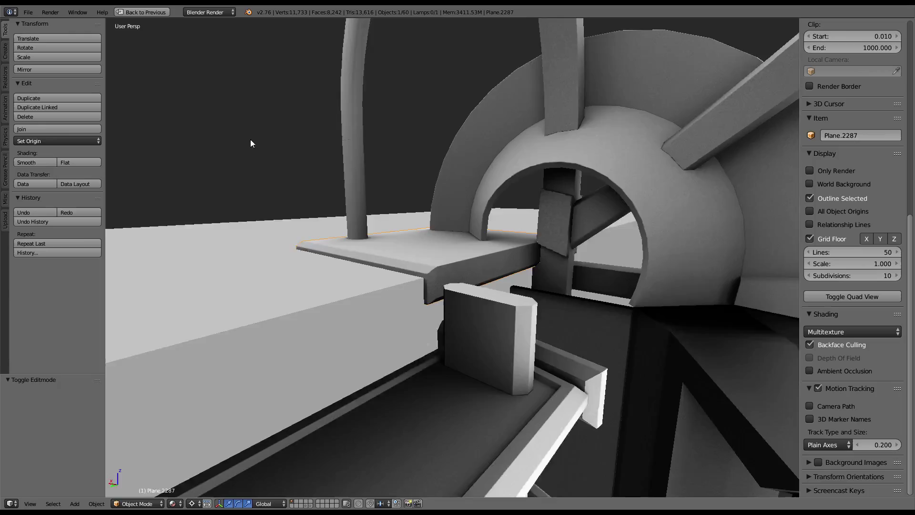
# Inspect the baked ladder and save the texture as Ladder_Ao_1.png
pyautogui.moveTo(250, 139)
pyautogui.mouseDown(button='middle')
pyautogui.moveTo(334, 216)
pyautogui.moveTo(399, 236)
pyautogui.moveTo(317, 258)
pyautogui.moveTo(220, 248)
pyautogui.moveTo(271, 222)
pyautogui.moveTo(391, 224)
pyautogui.mouseUp(button='middle')
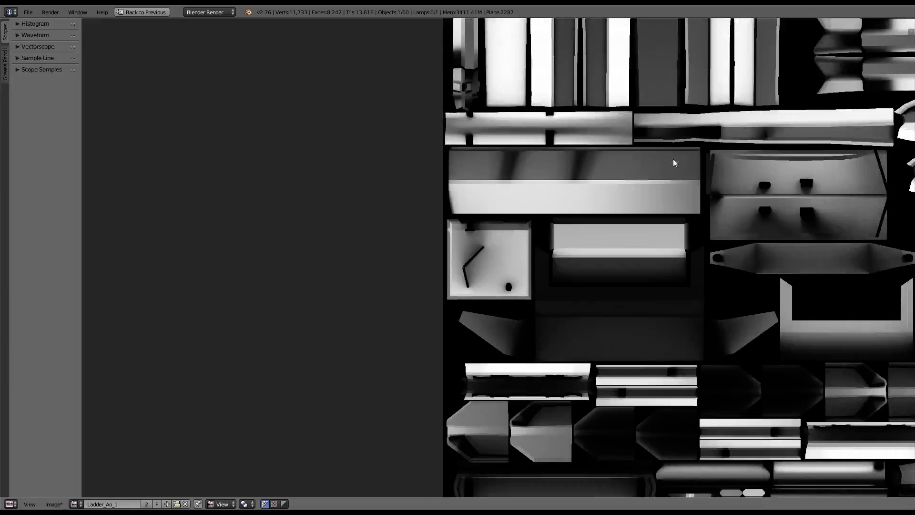
pyautogui.scroll(-2, 673, 159)
pyautogui.scroll(2, 583, 212)
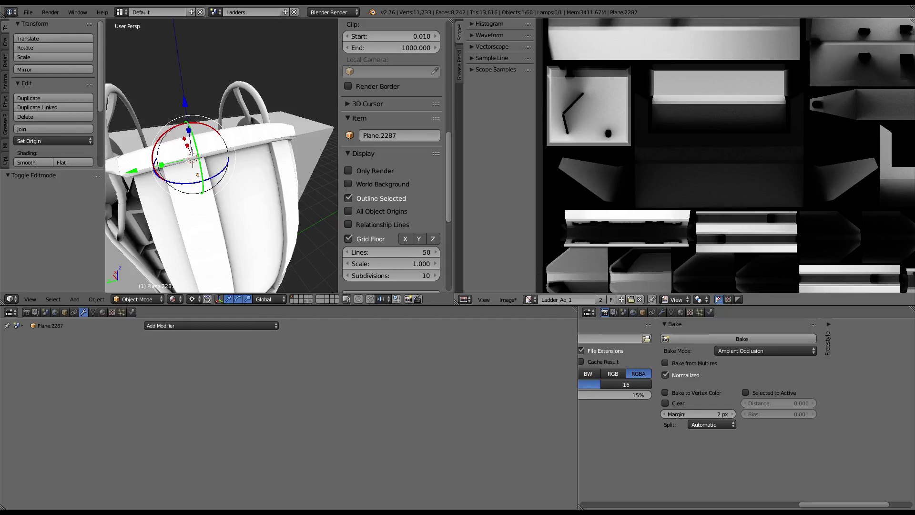
pyautogui.click(508, 300)
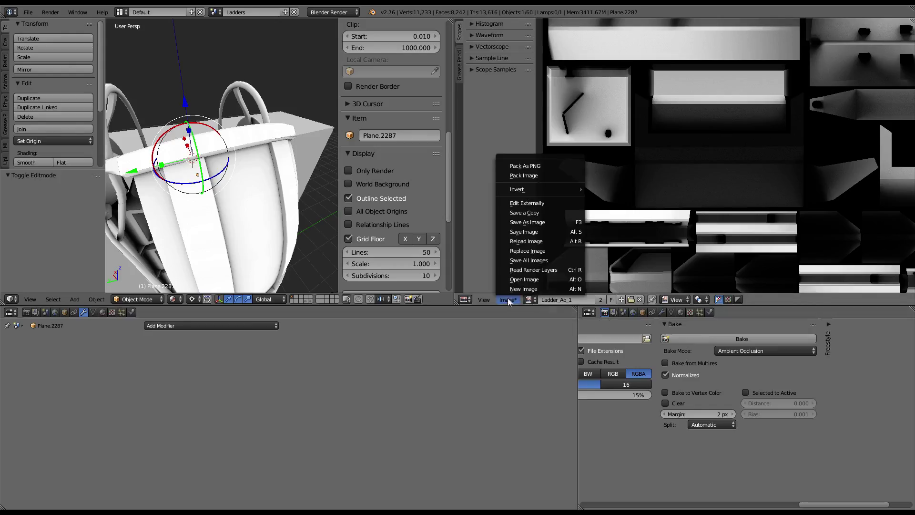
pyautogui.click(530, 232)
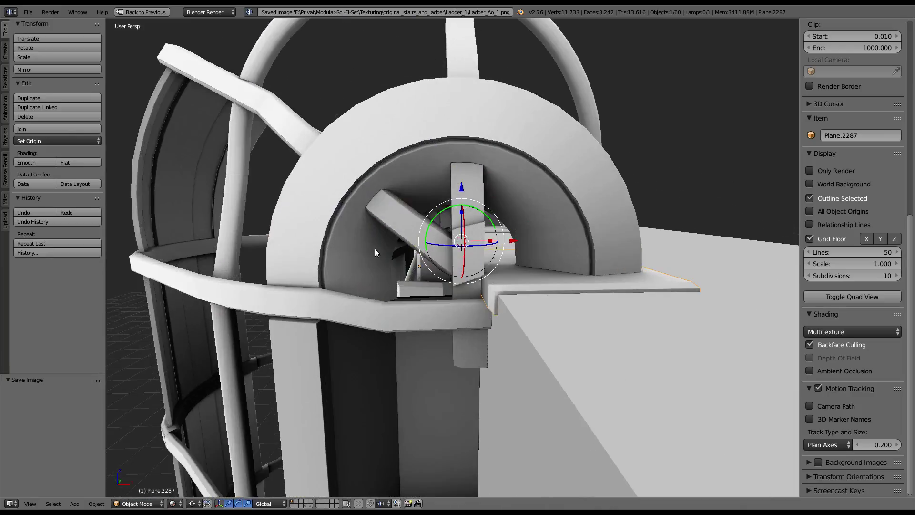
# Select a single face on the vertical rail Plane.2231 in Edit Mode
pyautogui.moveTo(375, 248)
pyautogui.mouseDown(button='middle')
pyautogui.moveTo(552, 354)
pyautogui.moveTo(428, 290)
pyautogui.moveTo(415, 266)
pyautogui.moveTo(303, 470)
pyautogui.mouseUp(button='middle')
pyautogui.scroll(4, 379, 248)
pyautogui.rightClick(552, 354)
pyautogui.press('Tab')
pyautogui.scroll(-5, 552, 354)
pyautogui.rightClick(428, 291)
pyautogui.scroll(5, 474, 306)
pyautogui.scroll(5, 415, 266)
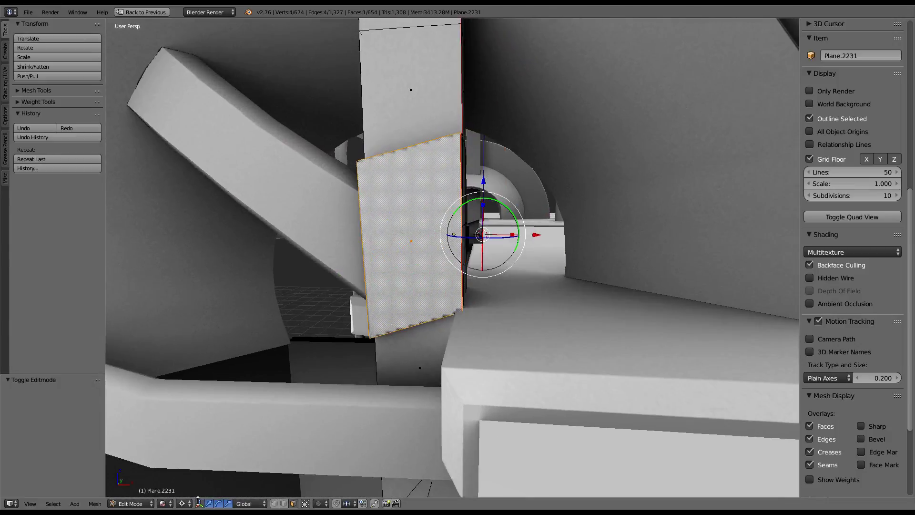
# Pivot around the selection, shrink the face to 0.791, and exit Edit Mode
pyautogui.click(183, 503)
pyautogui.click(205, 457)
pyautogui.press('s')
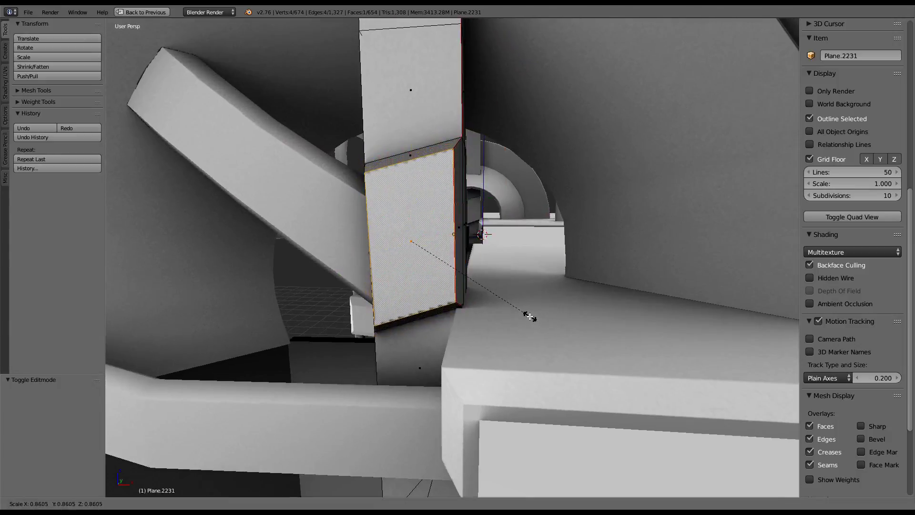
pyautogui.click(524, 315)
pyautogui.moveTo(483, 275)
pyautogui.mouseDown(button='middle')
pyautogui.moveTo(504, 261)
pyautogui.moveTo(611, 256)
pyautogui.mouseUp(button='middle')
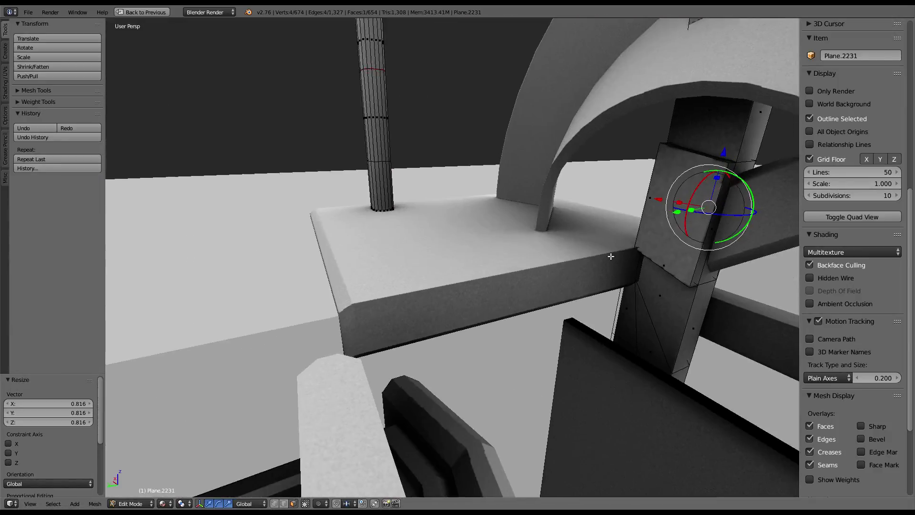
pyautogui.press('s')
pyautogui.click(554, 265)
pyautogui.moveTo(553, 265)
pyautogui.mouseDown(button='middle')
pyautogui.moveTo(637, 236)
pyautogui.moveTo(382, 230)
pyautogui.moveTo(454, 281)
pyautogui.moveTo(327, 308)
pyautogui.moveTo(416, 277)
pyautogui.moveTo(385, 344)
pyautogui.moveTo(359, 324)
pyautogui.mouseUp(button='middle')
pyautogui.press('Tab')
pyautogui.scroll(3, 359, 325)
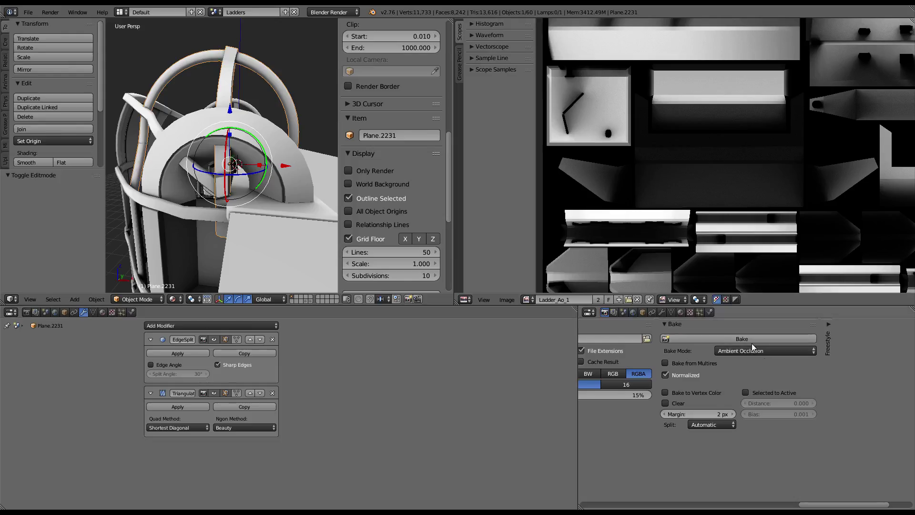
# Rebake ambient occlusion onto Ladder_Ao_1 to include the adjusted rail, and inspect it
pyautogui.click(752, 341)
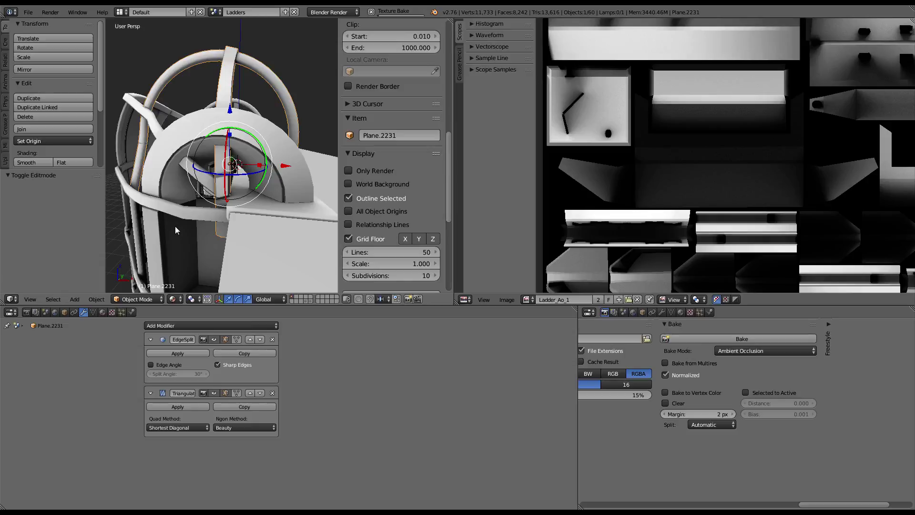
pyautogui.scroll(-3, 750, 210)
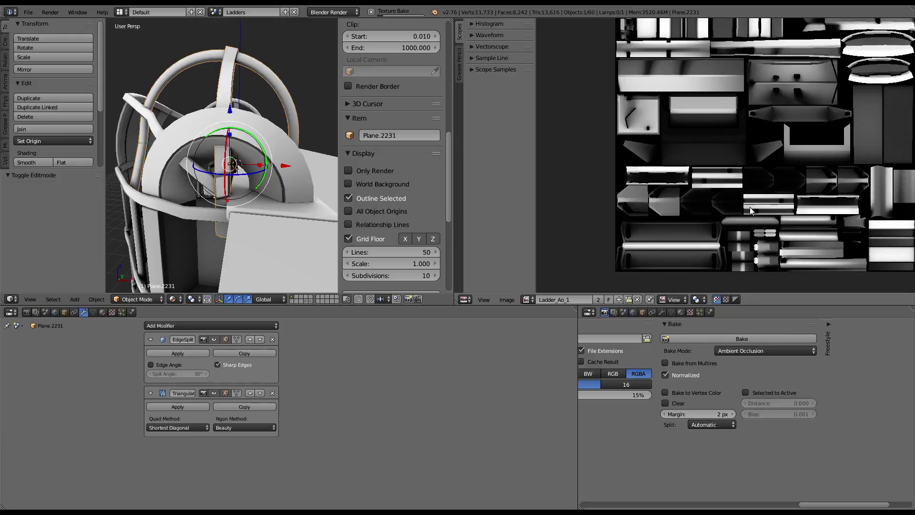
pyautogui.scroll(1, 751, 210)
pyautogui.scroll(-1, 751, 210)
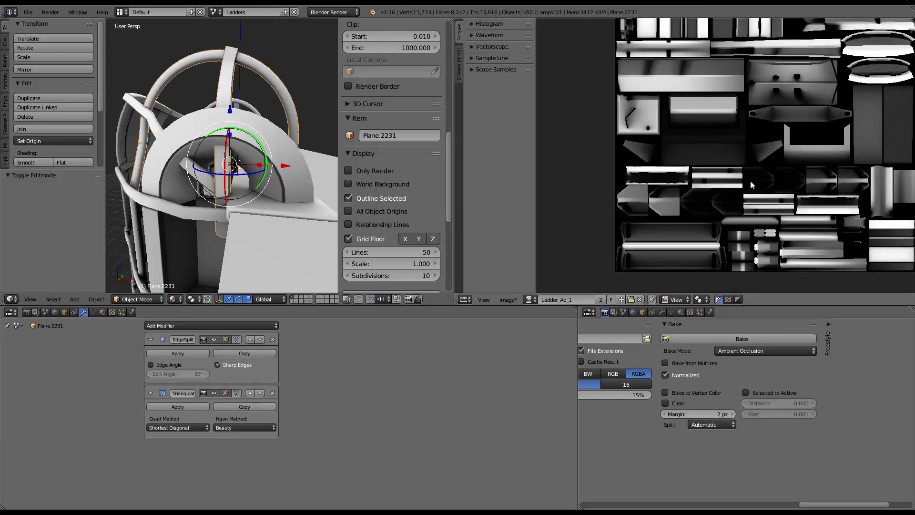
pyautogui.scroll(2, 258, 191)
pyautogui.scroll(2, 258, 190)
pyautogui.scroll(3, 258, 190)
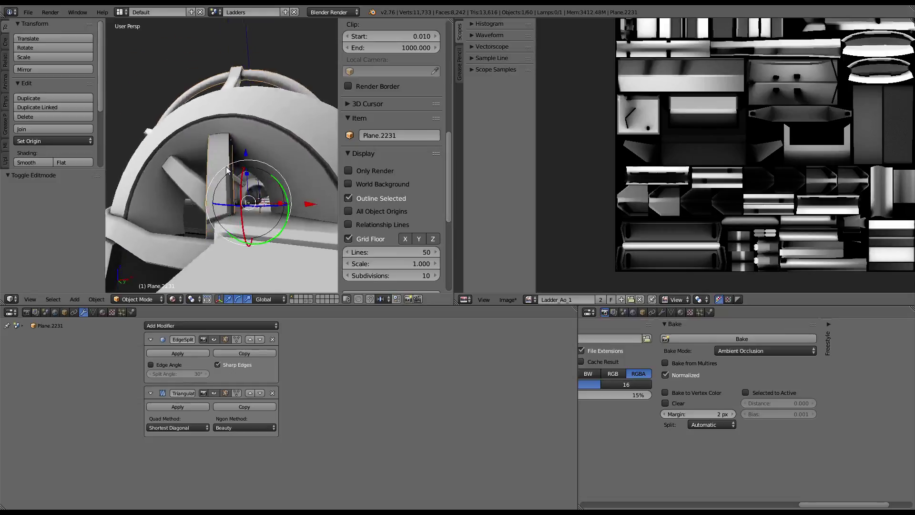
pyautogui.scroll(3, 180, 160)
pyautogui.scroll(2, 169, 159)
pyautogui.scroll(-2, 166, 161)
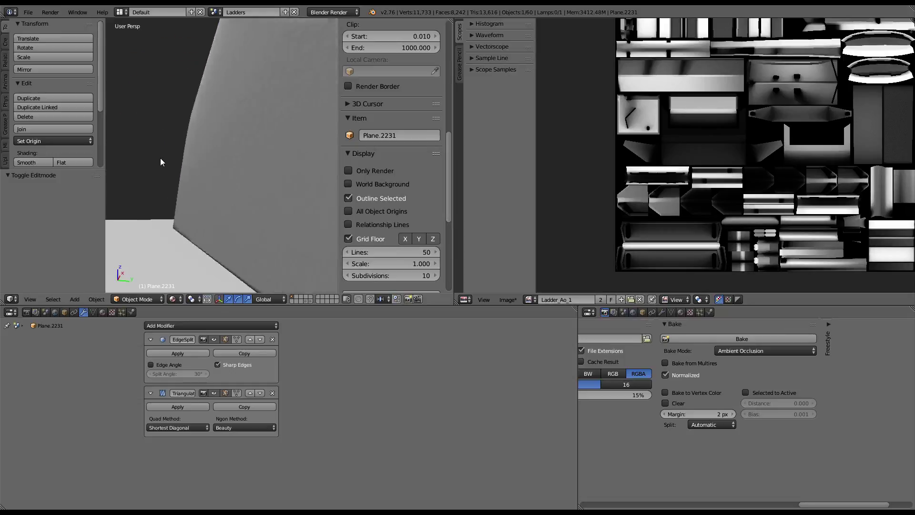
pyautogui.scroll(-3, 161, 162)
pyautogui.scroll(-3, 157, 167)
pyautogui.scroll(-2, 157, 167)
# Save the rebaked texture as Ladder_Ao_1.png
pyautogui.moveTo(268, 202)
pyautogui.mouseDown(button='middle')
pyautogui.moveTo(265, 173)
pyautogui.moveTo(241, 204)
pyautogui.moveTo(248, 191)
pyautogui.mouseUp(button='middle')
pyautogui.click(506, 299)
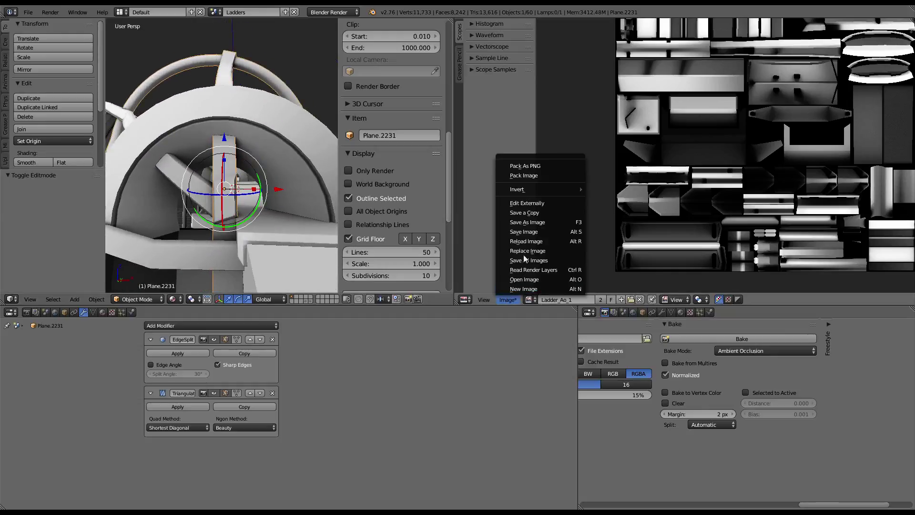
pyautogui.click(504, 233)
# Select edge loops on arch piece Plane.2238 in edge select mode
pyautogui.hotkey('ctrl', 'Up')
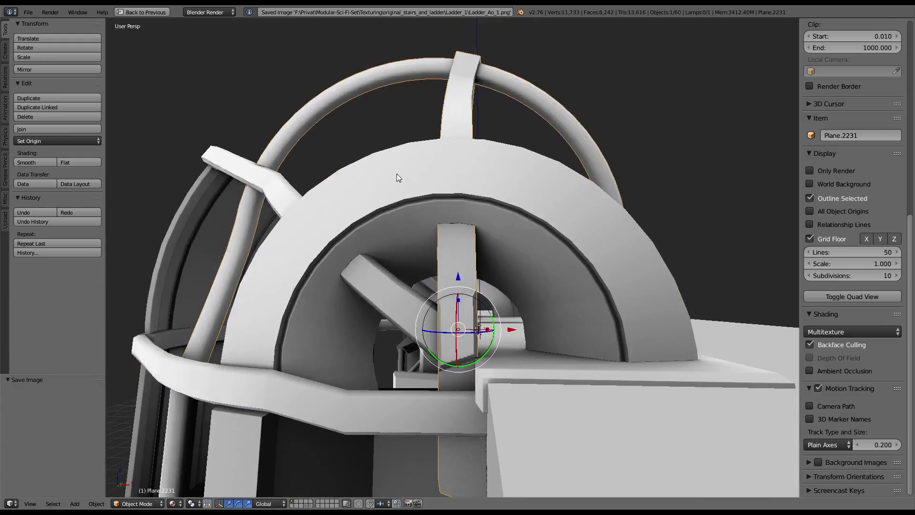
pyautogui.moveTo(396, 174)
pyautogui.mouseDown(button='middle')
pyautogui.moveTo(517, 207)
pyautogui.moveTo(611, 193)
pyautogui.moveTo(596, 197)
pyautogui.moveTo(628, 208)
pyautogui.moveTo(389, 184)
pyautogui.moveTo(472, 275)
pyautogui.moveTo(431, 187)
pyautogui.moveTo(453, 243)
pyautogui.moveTo(439, 186)
pyautogui.moveTo(531, 191)
pyautogui.moveTo(427, 197)
pyautogui.moveTo(431, 283)
pyautogui.moveTo(424, 266)
pyautogui.moveTo(432, 290)
pyautogui.moveTo(461, 315)
pyautogui.moveTo(417, 314)
pyautogui.moveTo(462, 256)
pyautogui.moveTo(491, 245)
pyautogui.moveTo(476, 318)
pyautogui.moveTo(587, 238)
pyautogui.mouseUp(button='middle')
pyautogui.rightClick(552, 128)
pyautogui.press('Tab')
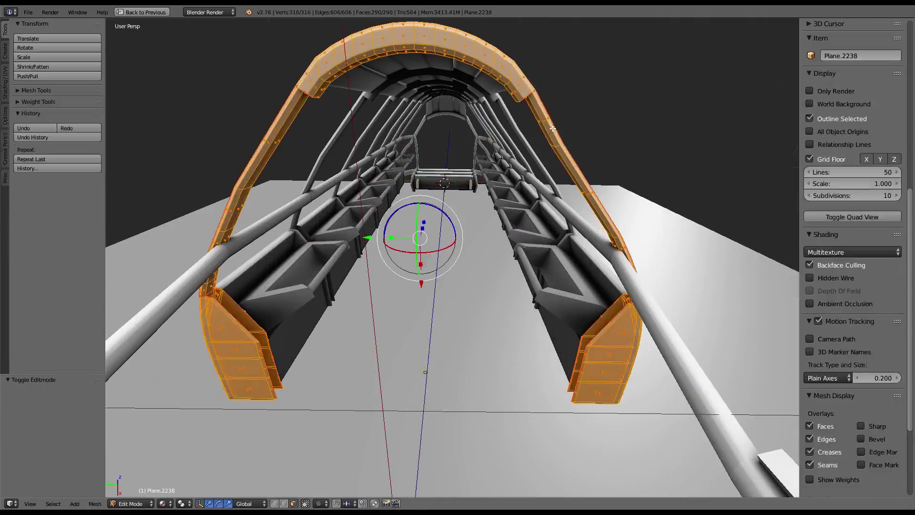
pyautogui.keyDown('alt'); pyautogui.rightClick(591, 238); pyautogui.keyUp('alt')
pyautogui.keyDown('alt'); pyautogui.rightClick(552, 136); pyautogui.keyUp('alt')
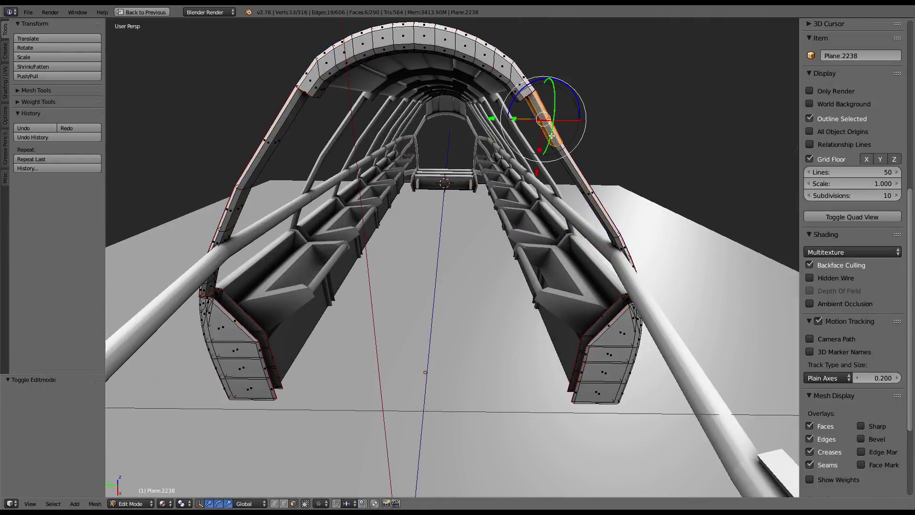
pyautogui.click(284, 504)
pyautogui.keyDown('alt'); pyautogui.rightClick(563, 144); pyautogui.keyUp('alt')
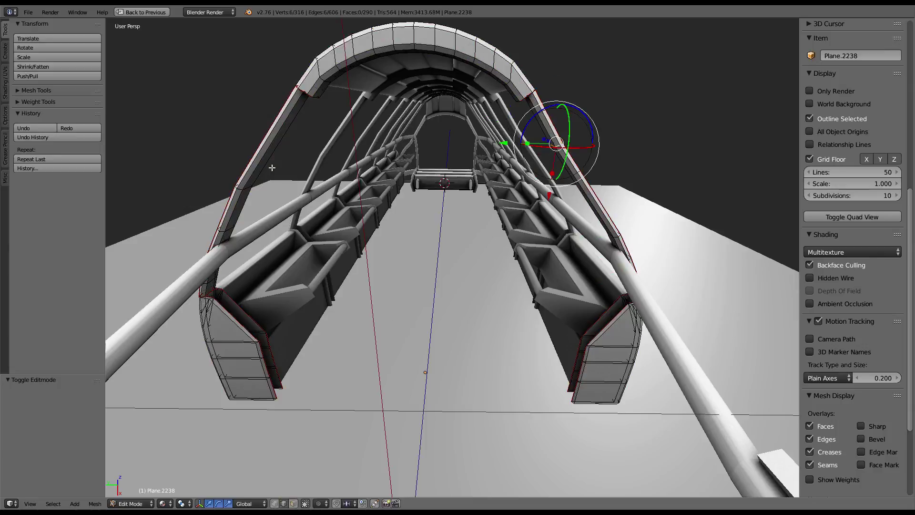
pyautogui.keyDown('alt'); pyautogui.keyDown('shift'); pyautogui.rightClick(237, 187); pyautogui.keyUp('shift'); pyautogui.keyUp('alt')
pyautogui.moveTo(237, 187)
pyautogui.mouseDown(button='middle')
pyautogui.moveTo(374, 190)
pyautogui.moveTo(434, 168)
pyautogui.moveTo(456, 110)
pyautogui.mouseUp(button='middle')
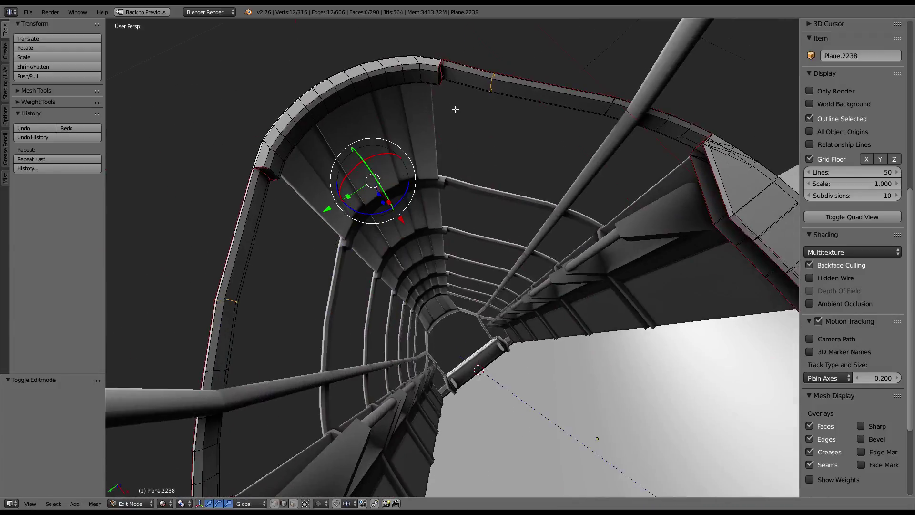
# Slide Plane.2238's top and left rail edge loops into place
pyautogui.keyDown('alt'); pyautogui.rightClick(511, 91); pyautogui.keyUp('alt')
pyautogui.press('g')
pyautogui.press('g')
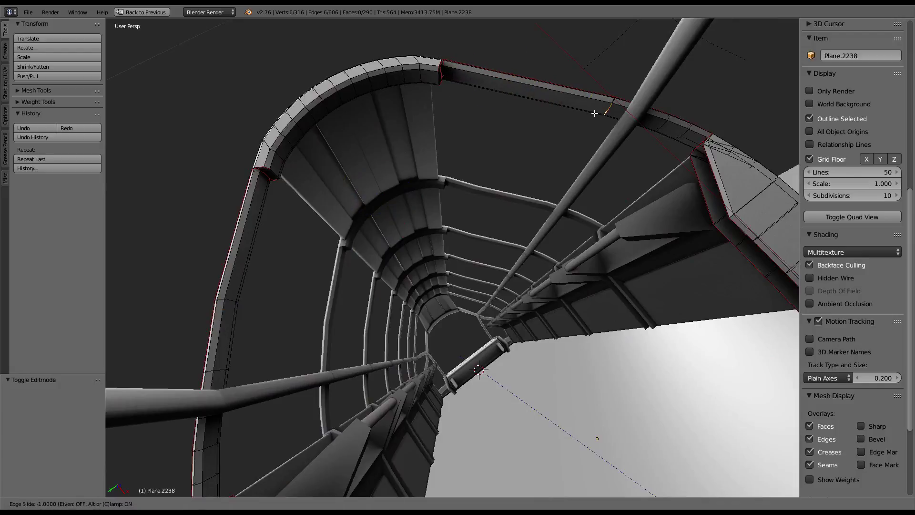
pyautogui.click(595, 113)
pyautogui.keyDown('alt'); pyautogui.rightClick(232, 301); pyautogui.keyUp('alt')
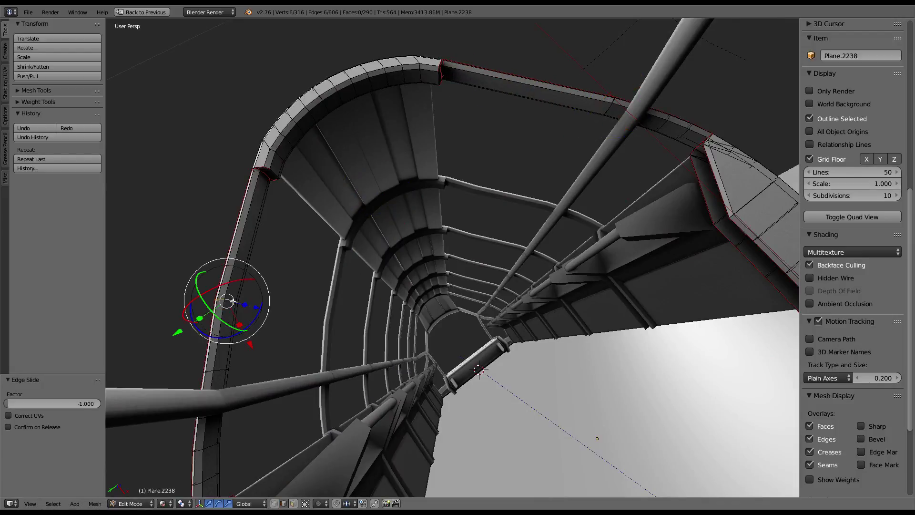
pyautogui.press('g')
pyautogui.press('g')
pyautogui.click(420, 161)
pyautogui.moveTo(419, 161); pyautogui.dragTo(543, 174, button='middle')
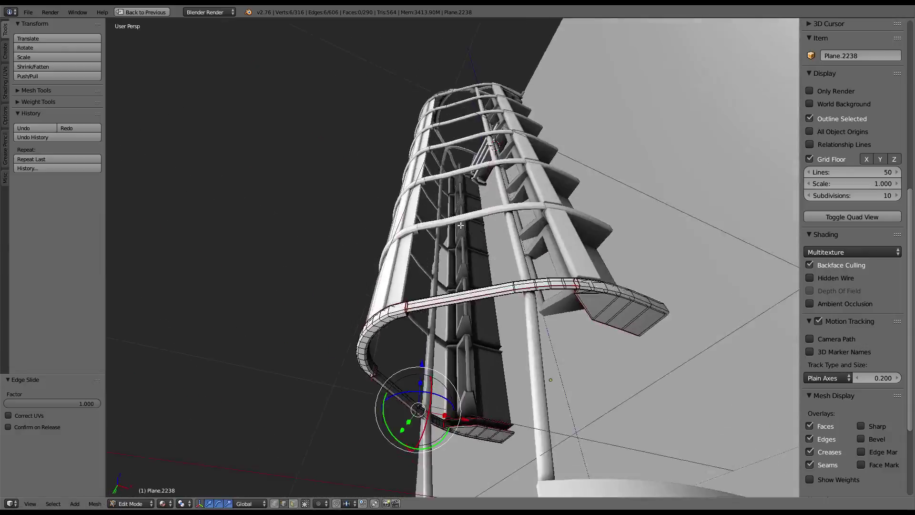
# Merge 36 duplicate vertices on Plane.2238 with Remove Doubles and leave Edit Mode
pyautogui.press('a')
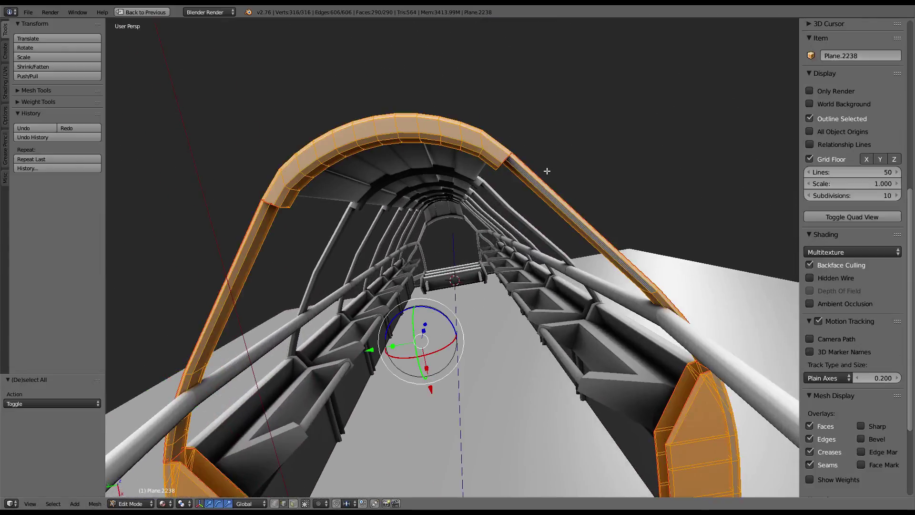
pyautogui.press('w')
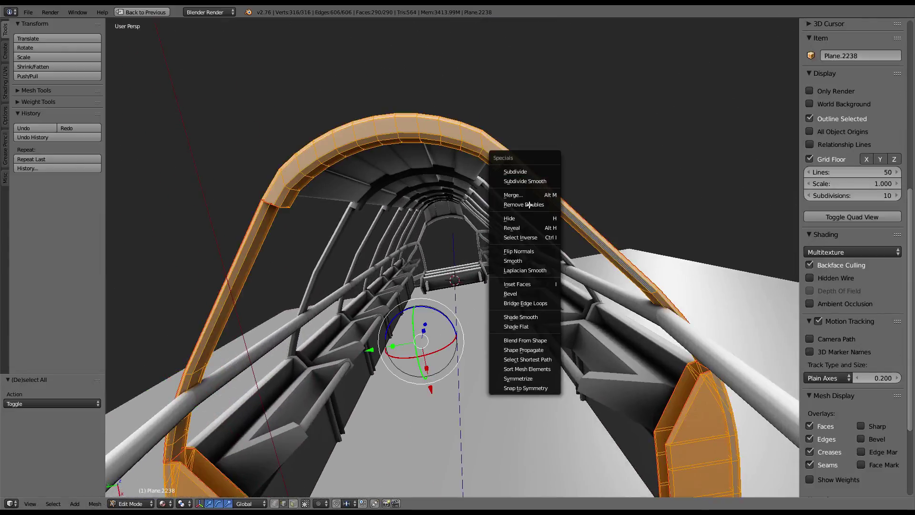
pyautogui.click(529, 204)
pyautogui.rightClick(572, 205)
pyautogui.moveTo(572, 205); pyautogui.dragTo(490, 236, button='middle')
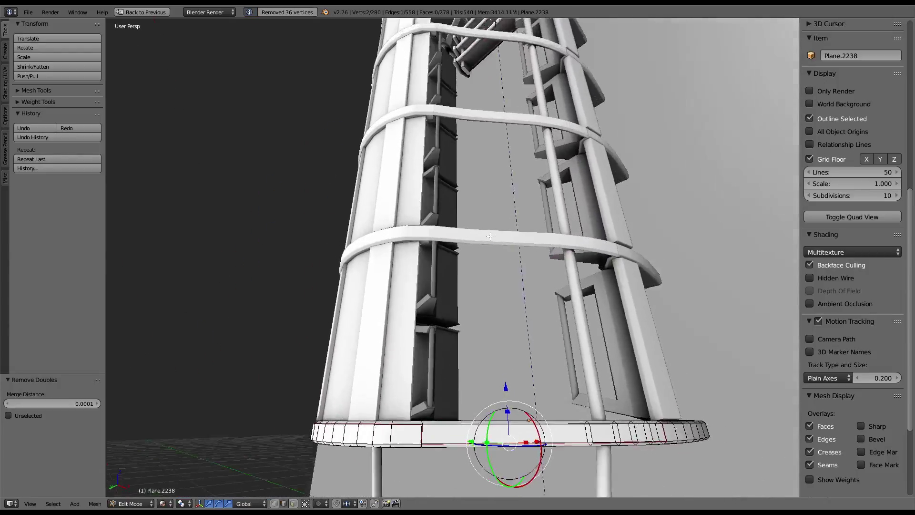
pyautogui.press('Tab')
# Slide two edge loops into place on the upper arch piece Plane.2230
pyautogui.rightClick(490, 236)
pyautogui.press('Tab')
pyautogui.moveTo(484, 242); pyautogui.dragTo(591, 192, button='middle')
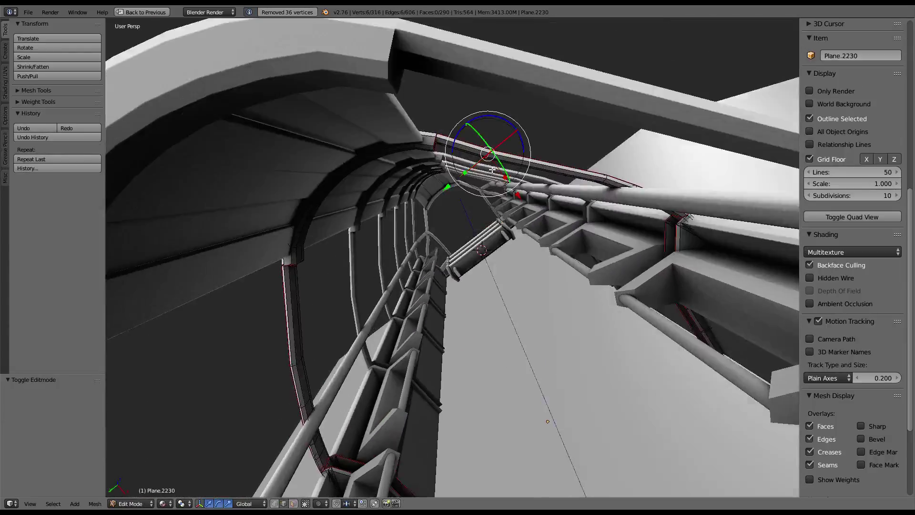
pyautogui.press('g')
pyautogui.press('g')
pyautogui.click(591, 192)
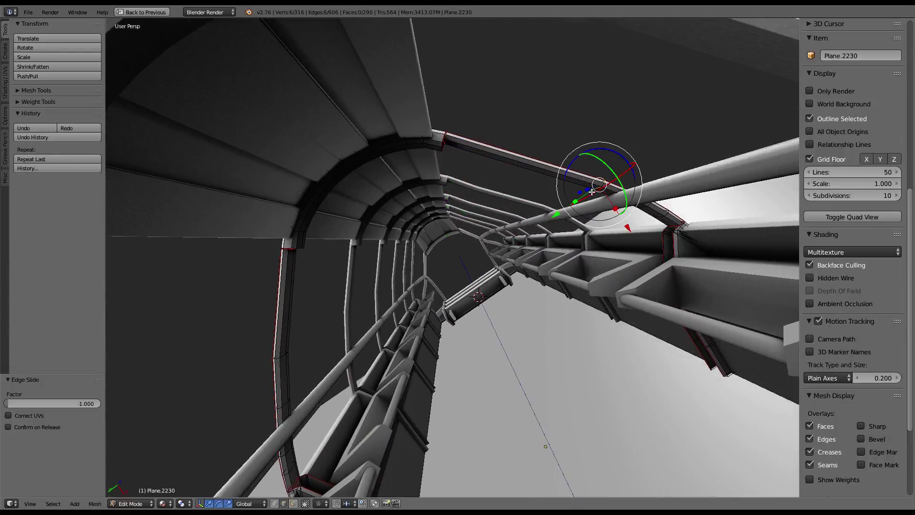
pyautogui.keyDown('alt'); pyautogui.rightClick(283, 359); pyautogui.keyUp('alt')
pyautogui.press('g')
pyautogui.press('g')
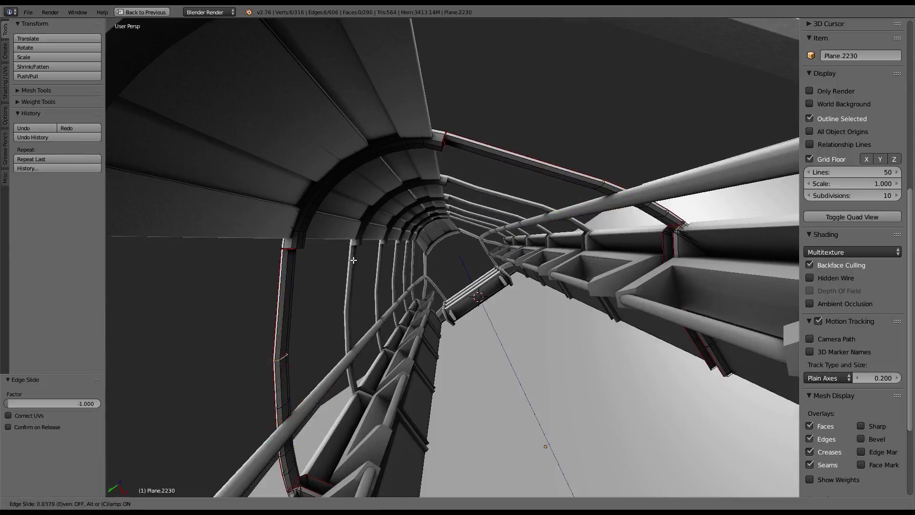
pyautogui.click(373, 233)
pyautogui.moveTo(373, 234); pyautogui.dragTo(393, 213, button='middle')
# Merge 36 duplicate vertices on Plane.2230 with Remove Doubles
pyautogui.press('a')
pyautogui.press('w')
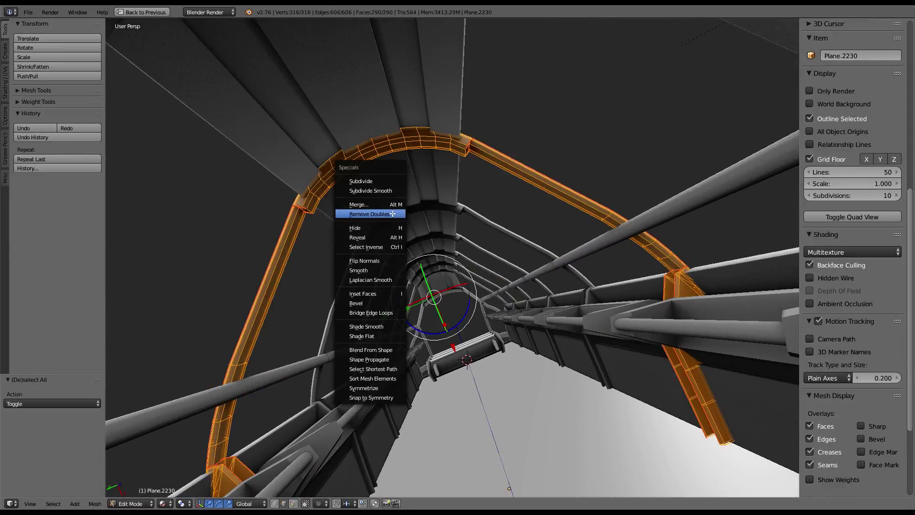
pyautogui.click(391, 214)
# Enlarge the UV editor to check the arch piece's UVs
pyautogui.hotkey('ctrl', 'Up')
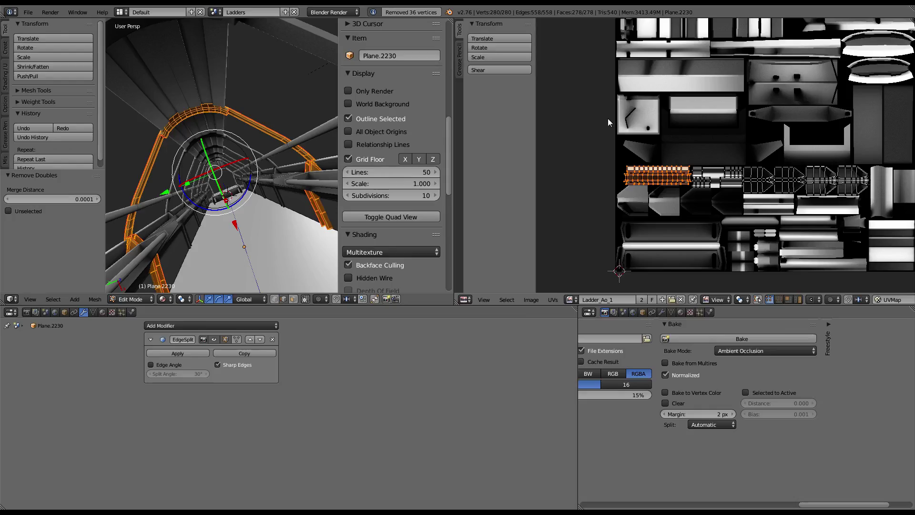
pyautogui.hotkey('ctrl', 'Up')
pyautogui.scroll(6, 377, 252)
pyautogui.scroll(2, 672, 156)
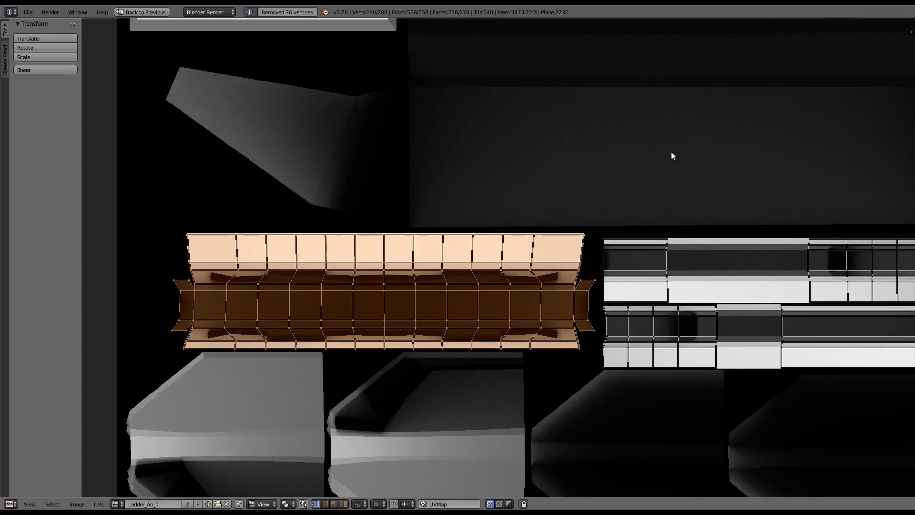
pyautogui.hotkey('ctrl', 'Up')
# Return Plane.2230 to Object Mode and start the Ambient Occlusion bake
pyautogui.press('Tab')
pyautogui.hotkey('ctrl', 'Up')
pyautogui.moveTo(412, 150)
pyautogui.mouseDown(button='middle')
pyautogui.moveTo(449, 229)
pyautogui.moveTo(470, 235)
pyautogui.moveTo(408, 173)
pyautogui.moveTo(467, 290)
pyautogui.mouseUp(button='middle')
pyautogui.hotkey('ctrl', 'Up')
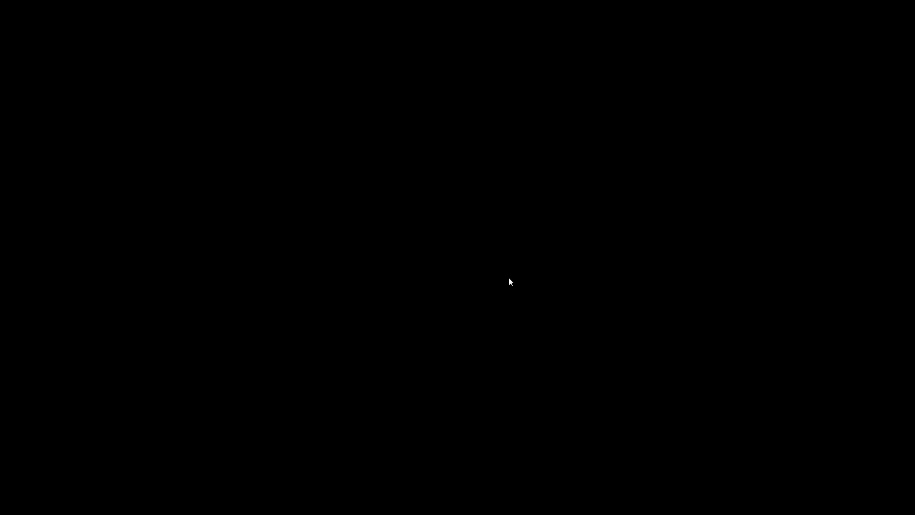
pyautogui.click(694, 341)
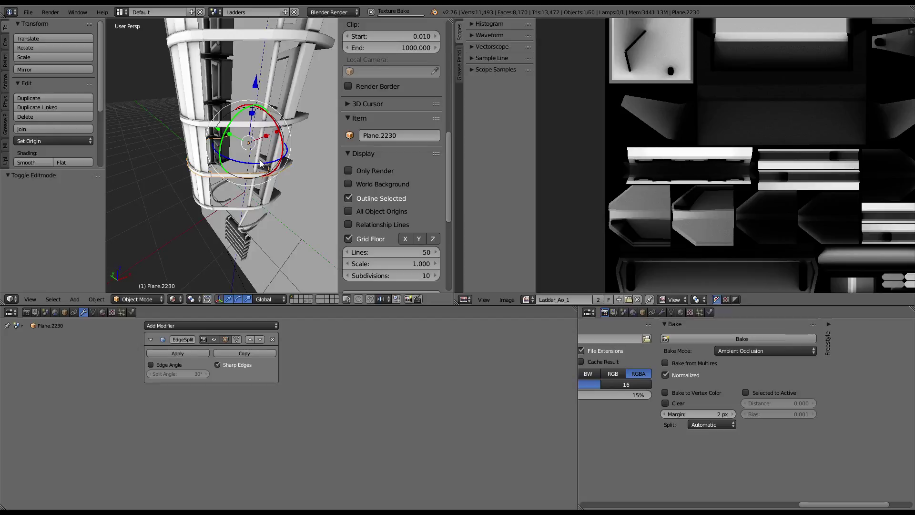
# Bake ambient occlusion for lower ring piece Plane.2238 into Ladder_Ao_1, then inspect the cage
pyautogui.rightClick(222, 211)
pyautogui.click(715, 337)
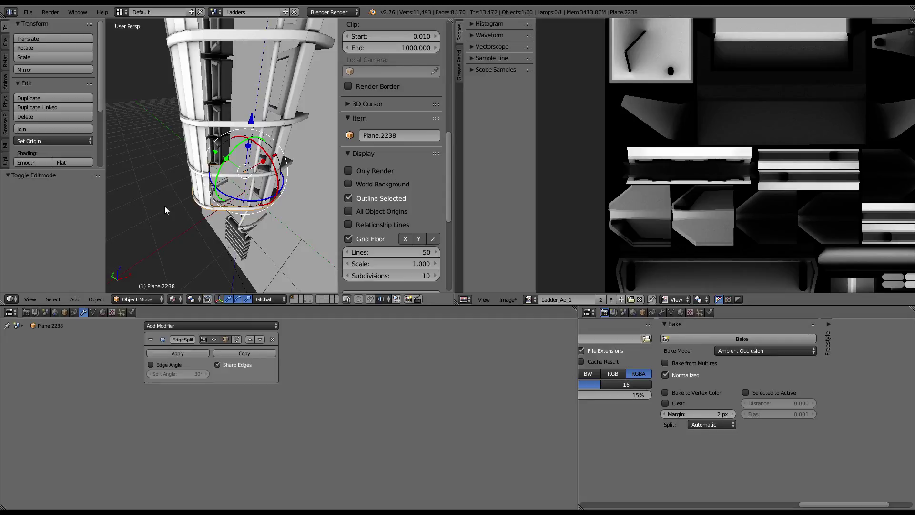
pyautogui.moveTo(165, 206); pyautogui.dragTo(212, 87, button='middle')
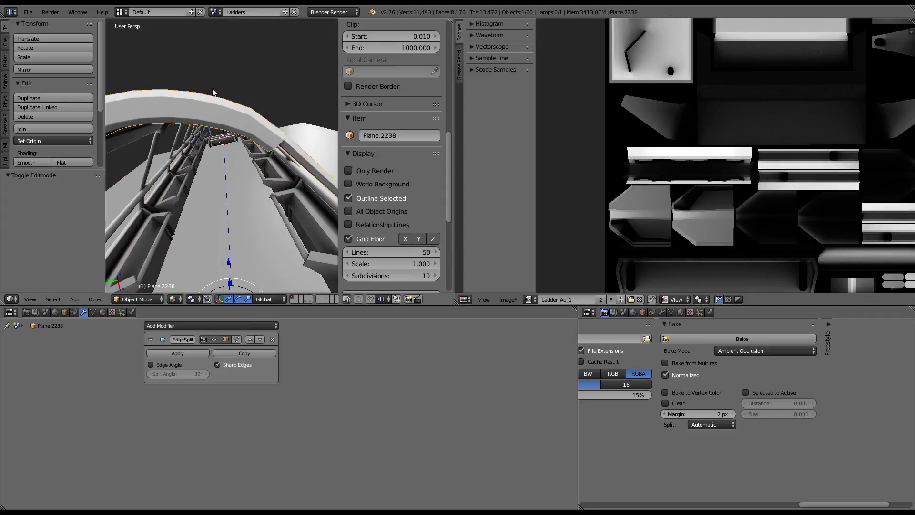
pyautogui.moveTo(333, 142)
pyautogui.mouseDown(button='middle')
pyautogui.moveTo(330, 115)
pyautogui.moveTo(288, 97)
pyautogui.moveTo(276, 107)
pyautogui.moveTo(313, 100)
pyautogui.mouseUp(button='middle')
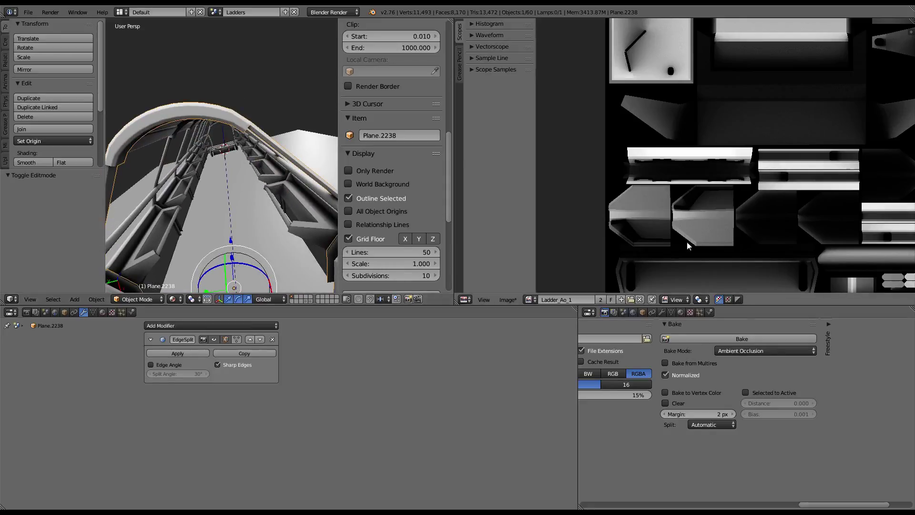
# Save the bake as Ladder_Ao_1.png and put Plane.2238 into Edit Mode
pyautogui.click(513, 297)
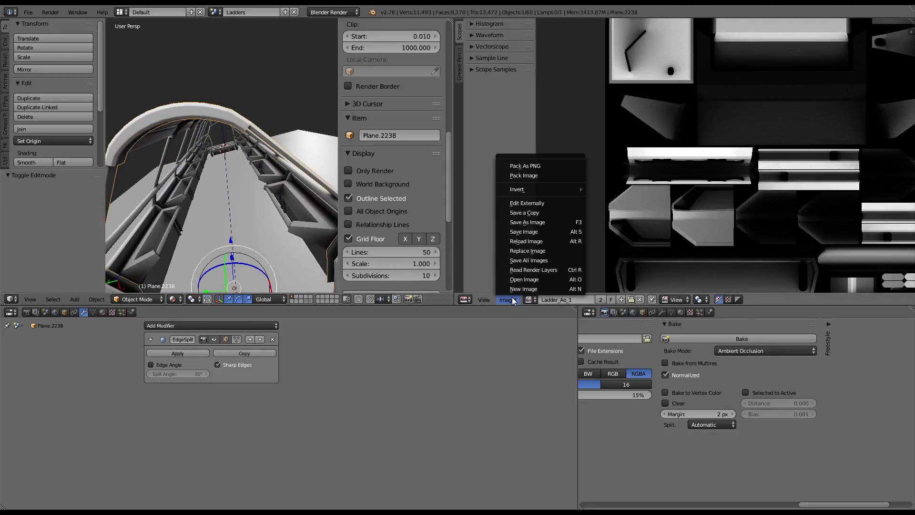
pyautogui.click(528, 232)
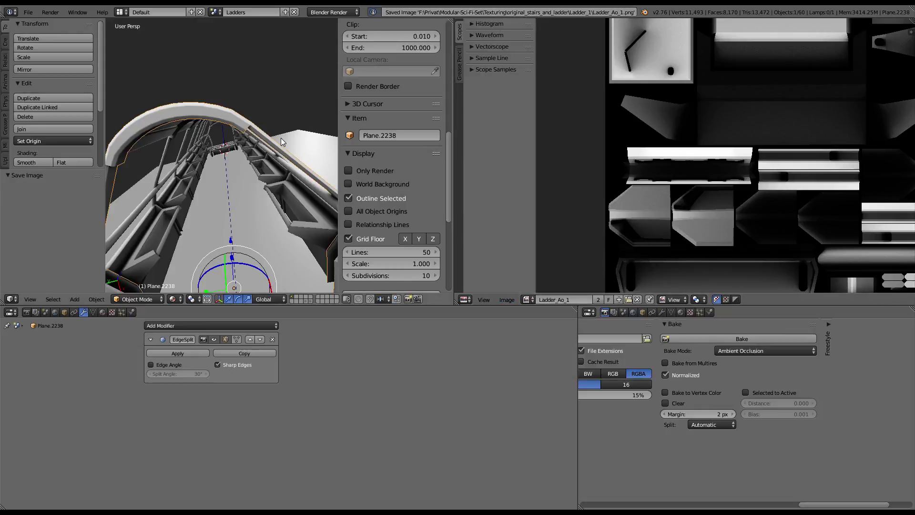
pyautogui.hotkey('ctrl', 'Up')
pyautogui.press('Tab')
pyautogui.moveTo(370, 168)
pyautogui.mouseDown(button='middle')
pyautogui.moveTo(415, 131)
pyautogui.moveTo(432, 176)
pyautogui.moveTo(449, 158)
pyautogui.moveTo(344, 145)
pyautogui.moveTo(290, 156)
pyautogui.moveTo(494, 98)
pyautogui.moveTo(449, 188)
pyautogui.moveTo(519, 298)
pyautogui.moveTo(531, 282)
pyautogui.moveTo(524, 174)
pyautogui.mouseUp(button='middle')
pyautogui.press('Tab')
pyautogui.press('Tab')
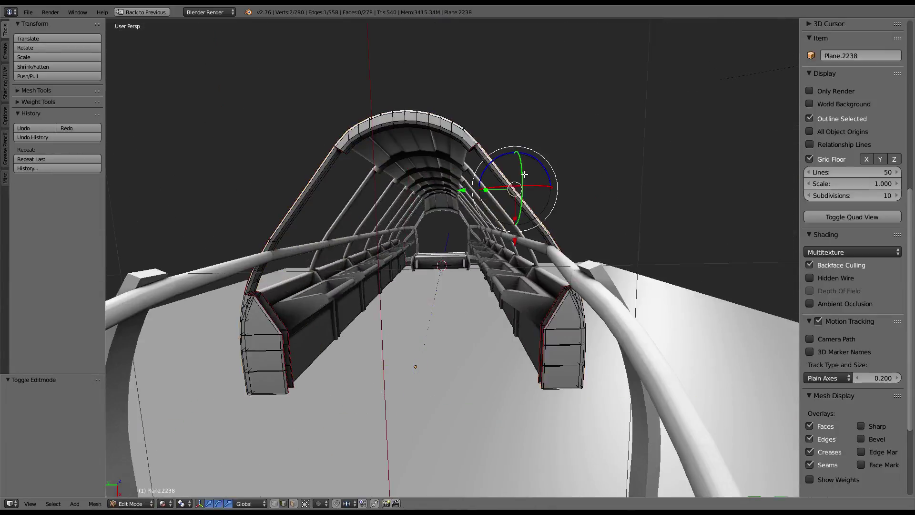
# Select the edge loops of both arch beams and subdivide them once
pyautogui.keyDown('alt'); pyautogui.rightClick(535, 138); pyautogui.keyUp('alt')
pyautogui.keyDown('alt'); pyautogui.keyDown('shift'); pyautogui.rightClick(230, 148); pyautogui.keyUp('shift'); pyautogui.keyUp('alt')
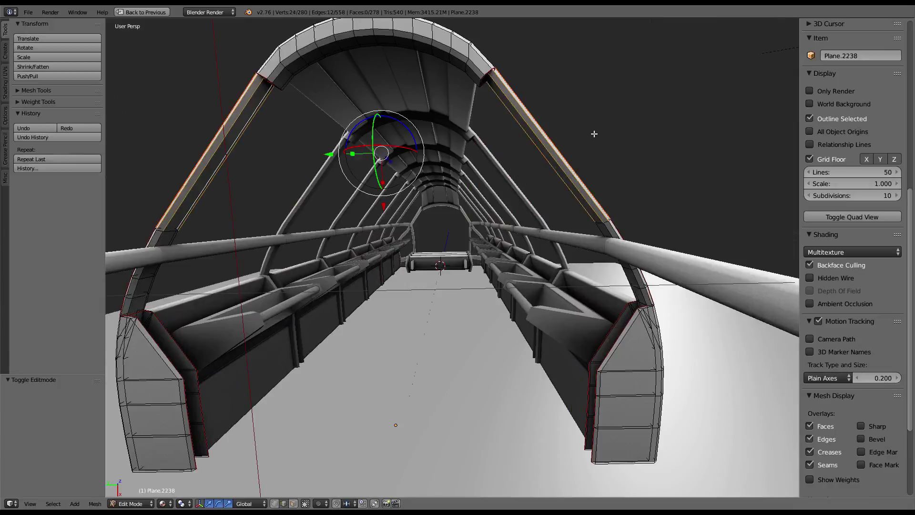
pyautogui.press('w')
pyautogui.click(583, 100)
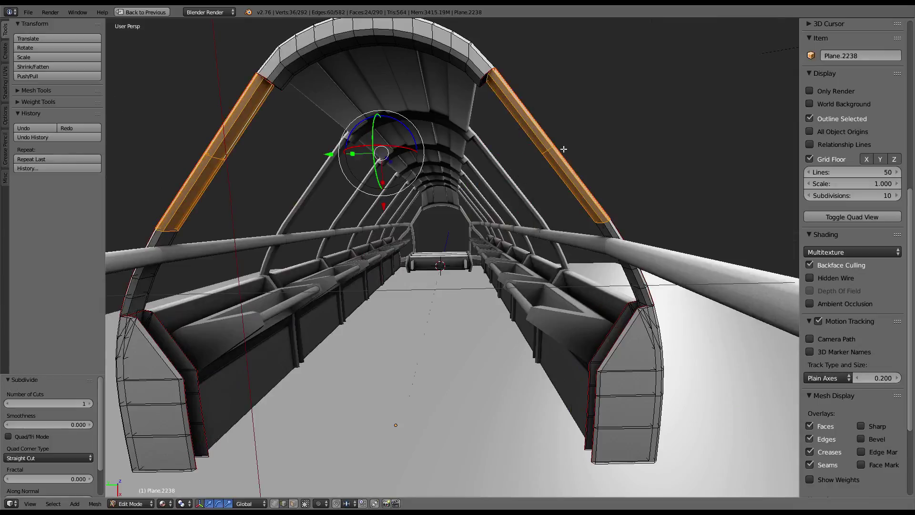
# Try rotating and Y-moving the new right-arch loop, cancelling both attempts
pyautogui.keyDown('alt'); pyautogui.rightClick(545, 151); pyautogui.keyUp('alt')
pyautogui.press('r')
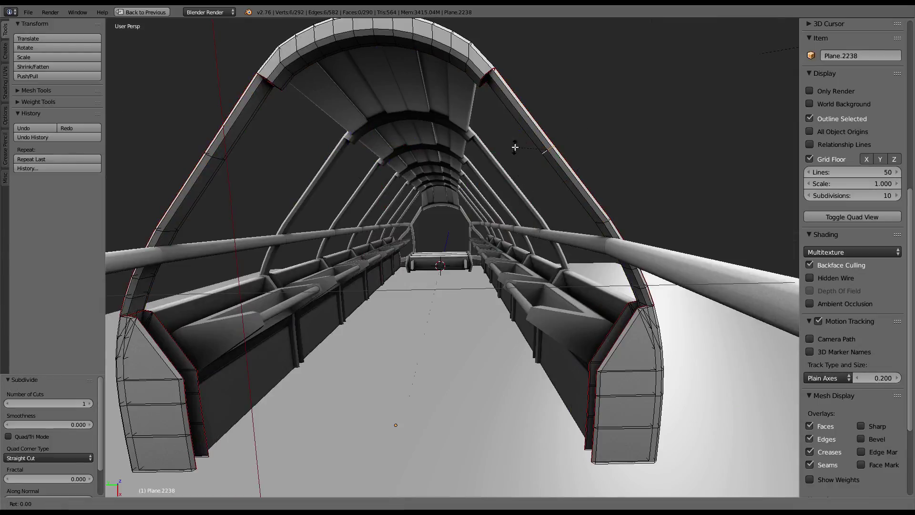
pyautogui.rightClick(566, 146)
pyautogui.press('g')
pyautogui.press('y')
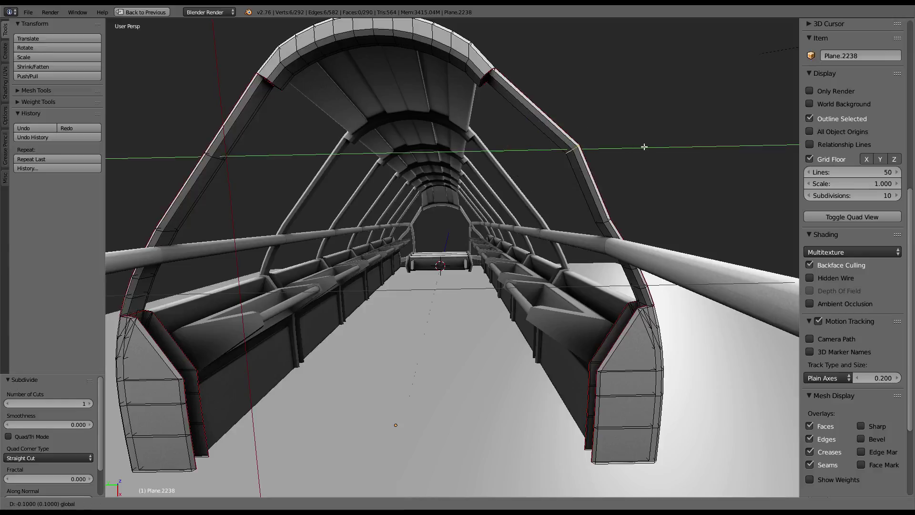
pyautogui.rightClick(696, 147)
pyautogui.moveTo(345, 171)
pyautogui.mouseDown(button='middle')
pyautogui.moveTo(361, 174)
pyautogui.moveTo(285, 214)
pyautogui.moveTo(275, 202)
pyautogui.mouseUp(button='middle')
# Slide the new left-arch edge loop along Y and inspect the tunnel from inside and out
pyautogui.keyDown('shift'); pyautogui.rightClick(223, 119); pyautogui.keyUp('shift')
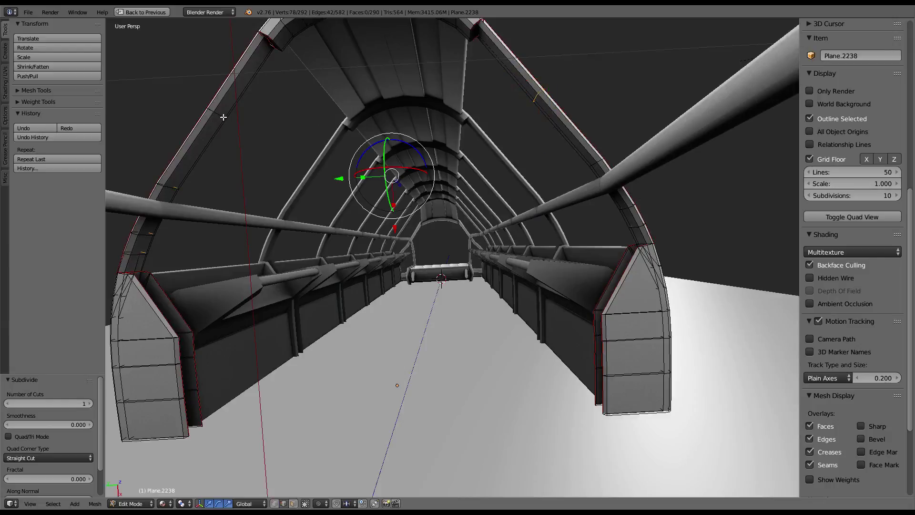
pyautogui.rightClick(221, 117)
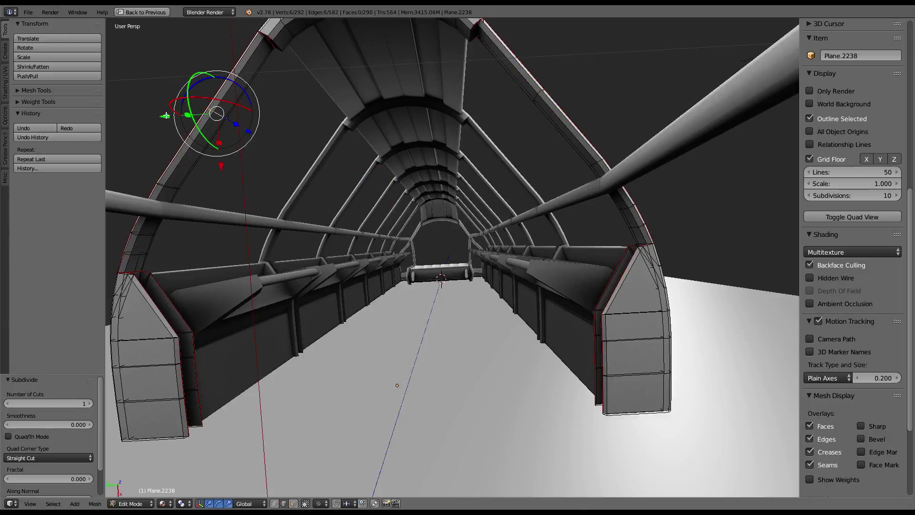
pyautogui.moveTo(165, 116); pyautogui.dragTo(146, 117)
pyautogui.moveTo(146, 118)
pyautogui.mouseDown(button='middle')
pyautogui.moveTo(198, 145)
pyautogui.moveTo(202, 137)
pyautogui.mouseUp(button='middle')
pyautogui.moveTo(206, 171); pyautogui.dragTo(198, 158, button='middle')
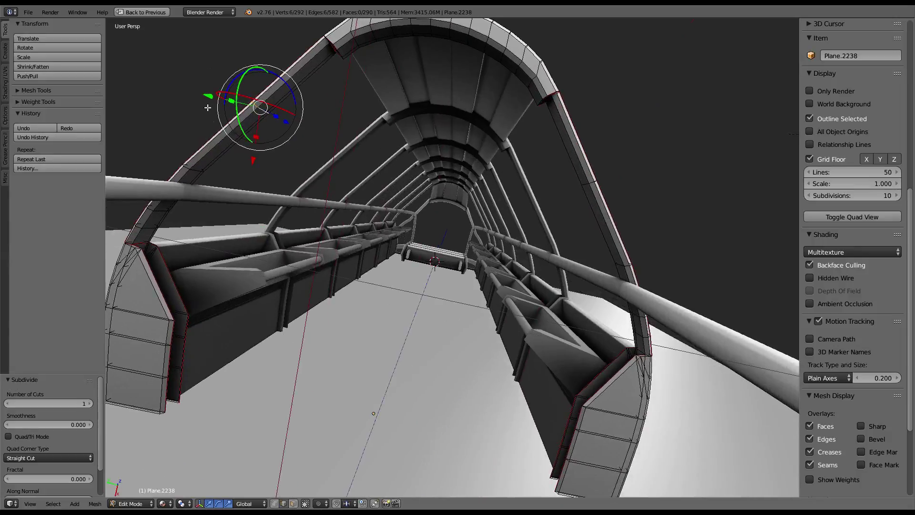
pyautogui.moveTo(206, 95); pyautogui.dragTo(190, 88)
pyautogui.press('Tab')
pyautogui.moveTo(410, 95)
pyautogui.mouseDown(button='middle')
pyautogui.moveTo(469, 146)
pyautogui.moveTo(405, 133)
pyautogui.moveTo(450, 128)
pyautogui.moveTo(476, 105)
pyautogui.moveTo(438, 183)
pyautogui.moveTo(435, 62)
pyautogui.mouseUp(button='middle')
pyautogui.press('Tab')
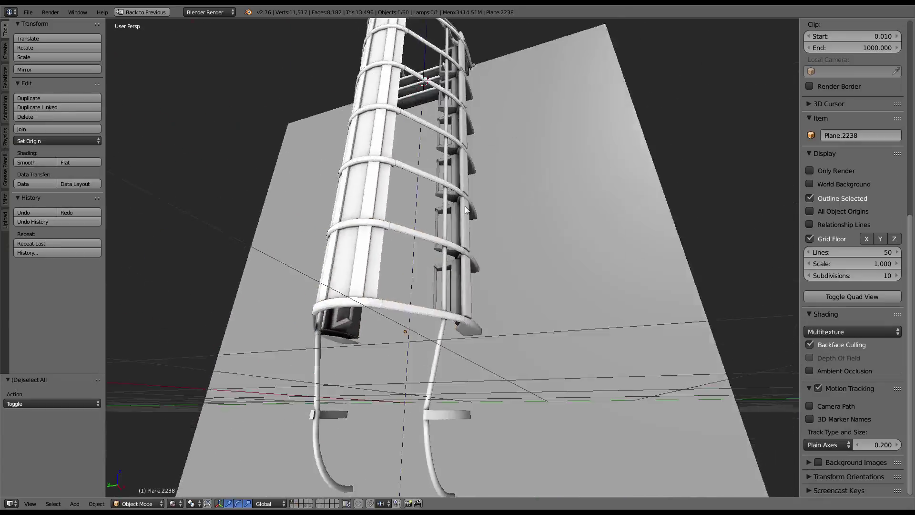
# Select the vertical ladder post Plane.2233 and enter Edit Mode
pyautogui.moveTo(465, 206)
pyautogui.mouseDown(button='middle')
pyautogui.moveTo(448, 198)
pyautogui.moveTo(456, 250)
pyautogui.moveTo(473, 262)
pyautogui.moveTo(516, 216)
pyautogui.moveTo(522, 152)
pyautogui.moveTo(553, 179)
pyautogui.moveTo(507, 176)
pyautogui.moveTo(487, 186)
pyautogui.moveTo(521, 254)
pyautogui.moveTo(470, 291)
pyautogui.moveTo(494, 274)
pyautogui.moveTo(497, 253)
pyautogui.moveTo(460, 259)
pyautogui.moveTo(501, 255)
pyautogui.moveTo(519, 224)
pyautogui.moveTo(498, 328)
pyautogui.moveTo(466, 316)
pyautogui.moveTo(431, 260)
pyautogui.moveTo(468, 384)
pyautogui.moveTo(424, 219)
pyautogui.moveTo(413, 267)
pyautogui.moveTo(422, 307)
pyautogui.moveTo(455, 272)
pyautogui.moveTo(396, 293)
pyautogui.moveTo(266, 272)
pyautogui.moveTo(353, 249)
pyautogui.moveTo(414, 284)
pyautogui.moveTo(357, 275)
pyautogui.moveTo(387, 287)
pyautogui.moveTo(377, 217)
pyautogui.moveTo(384, 183)
pyautogui.moveTo(377, 276)
pyautogui.moveTo(321, 259)
pyautogui.moveTo(365, 323)
pyautogui.moveTo(362, 295)
pyautogui.moveTo(399, 271)
pyautogui.mouseUp(button='middle')
pyautogui.scroll(2, 523, 153)
pyautogui.rightClick(399, 271)
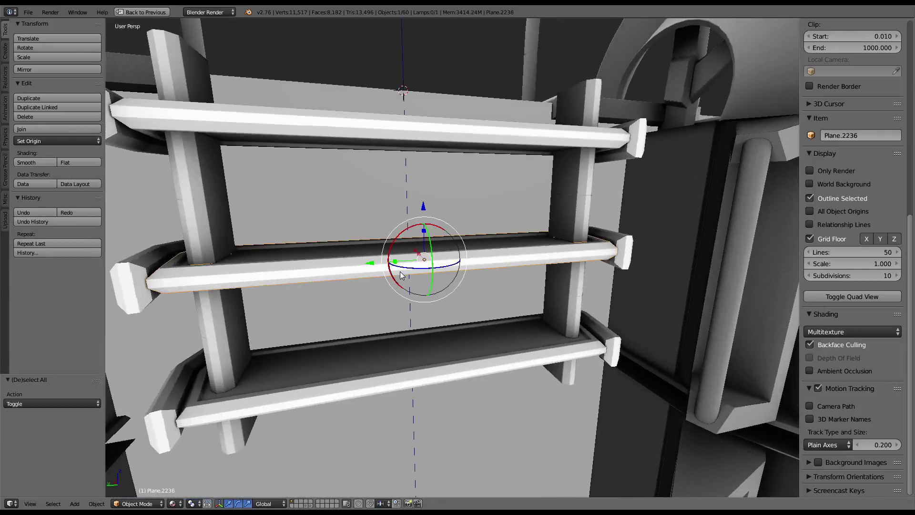
pyautogui.moveTo(467, 294)
pyautogui.mouseDown(button='middle')
pyautogui.moveTo(460, 276)
pyautogui.moveTo(587, 268)
pyautogui.moveTo(538, 300)
pyautogui.moveTo(443, 317)
pyautogui.mouseUp(button='middle')
pyautogui.rightClick(579, 262)
pyautogui.press('Tab')
# Zoom in on the rungs and select a first side face of the post
pyautogui.scroll(2, 429, 320)
pyautogui.scroll(2, 421, 323)
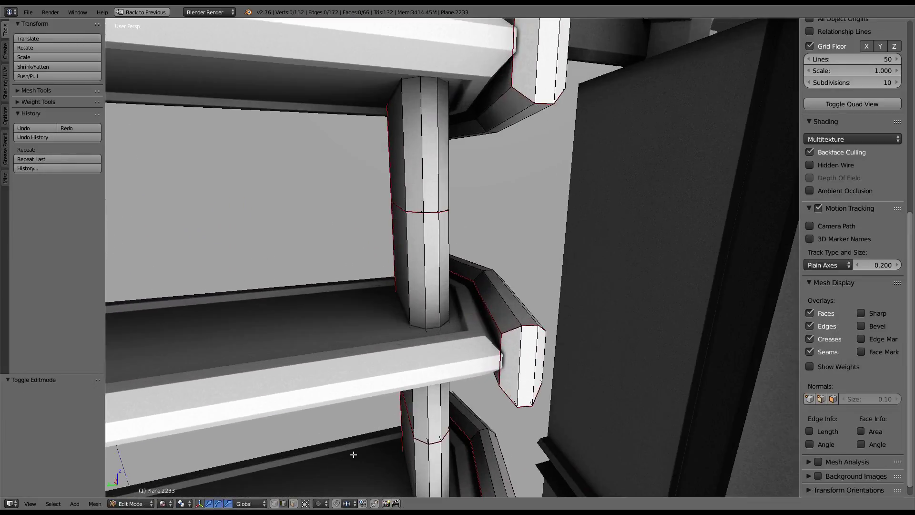
pyautogui.moveTo(295, 296); pyautogui.dragTo(477, 267, button='middle')
pyautogui.scroll(-2, 557, 247)
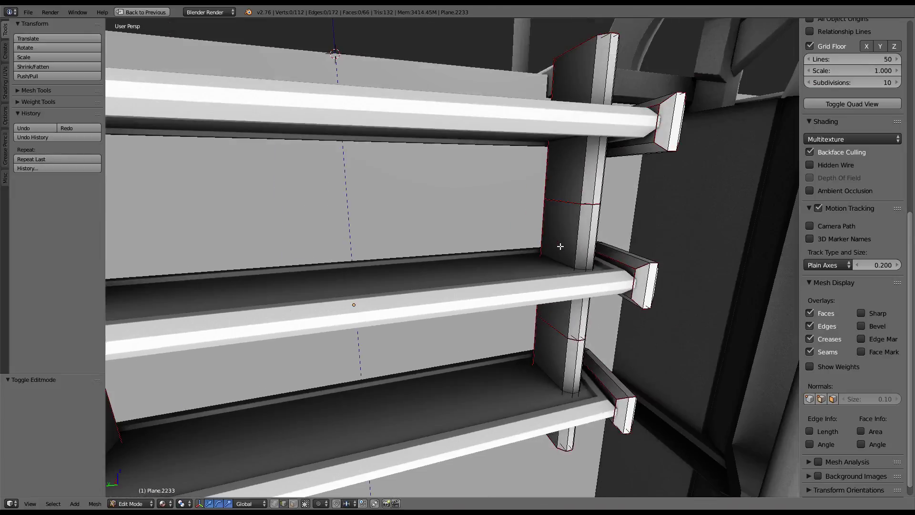
pyautogui.moveTo(558, 247); pyautogui.dragTo(536, 286, button='middle')
pyautogui.scroll(2, 542, 268)
pyautogui.scroll(-3, 536, 286)
pyautogui.scroll(1, 537, 289)
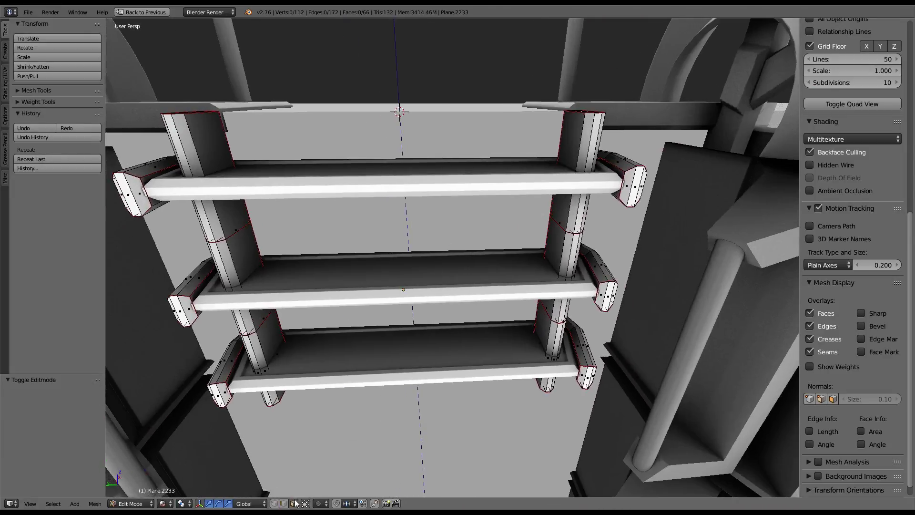
pyautogui.scroll(4, 477, 286)
pyautogui.rightClick(649, 328)
pyautogui.moveTo(649, 328)
pyautogui.mouseDown(button='middle')
pyautogui.moveTo(715, 285)
pyautogui.moveTo(663, 237)
pyautogui.mouseUp(button='middle')
# Add the remaining post faces to the selection and duplicate them in place
pyautogui.keyDown('shift'); pyautogui.rightClick(699, 285); pyautogui.keyUp('shift')
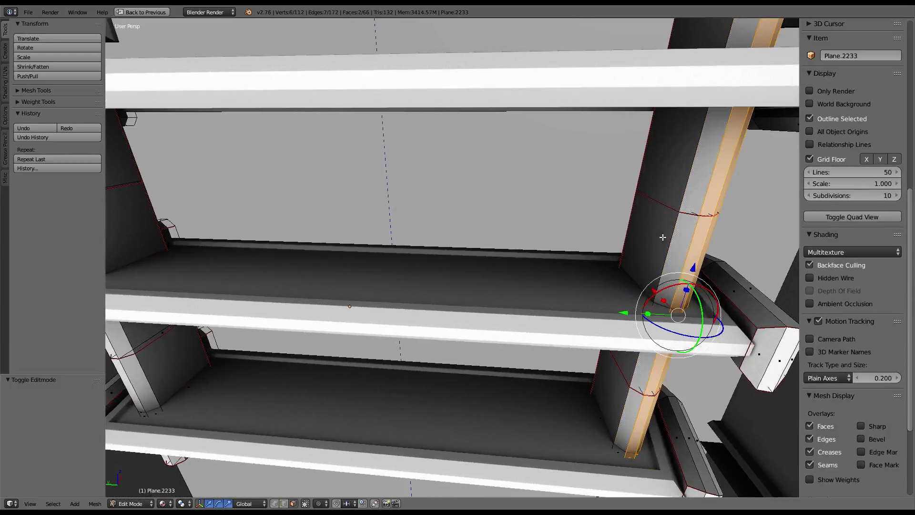
pyautogui.rightClick(662, 237)
pyautogui.keyDown('shift'); pyautogui.rightClick(684, 248); pyautogui.keyUp('shift')
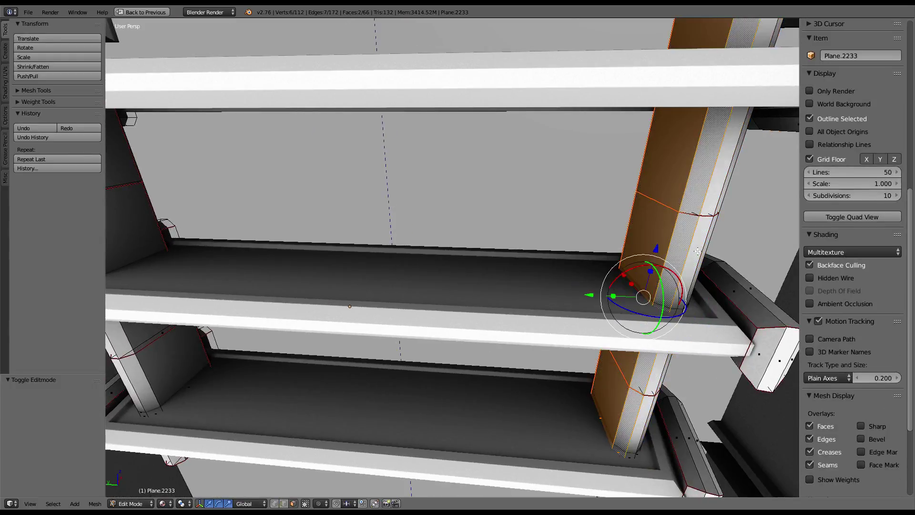
pyautogui.keyDown('shift'); pyautogui.rightClick(697, 251); pyautogui.keyUp('shift')
pyautogui.moveTo(697, 251)
pyautogui.mouseDown(button='middle')
pyautogui.moveTo(639, 256)
pyautogui.moveTo(655, 271)
pyautogui.mouseUp(button='middle')
pyautogui.keyDown('shift'); pyautogui.rightClick(658, 258); pyautogui.keyUp('shift')
pyautogui.hotkey('shift', 'd')
pyautogui.rightClick(655, 272)
# Move the duplicated post faces 0.5 along Y
pyautogui.press('g')
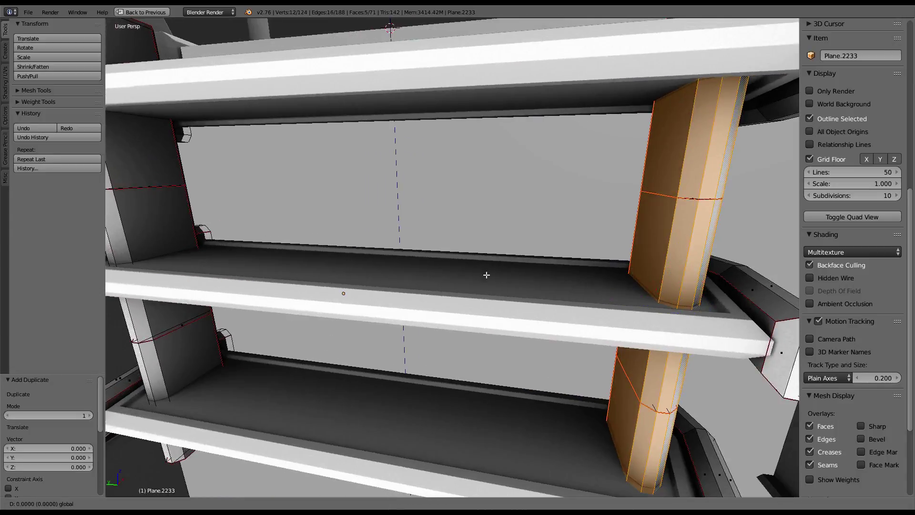
pyautogui.click(422, 255)
pyautogui.scroll(-5, 422, 256)
pyautogui.moveTo(422, 255); pyautogui.dragTo(589, 234, button='middle')
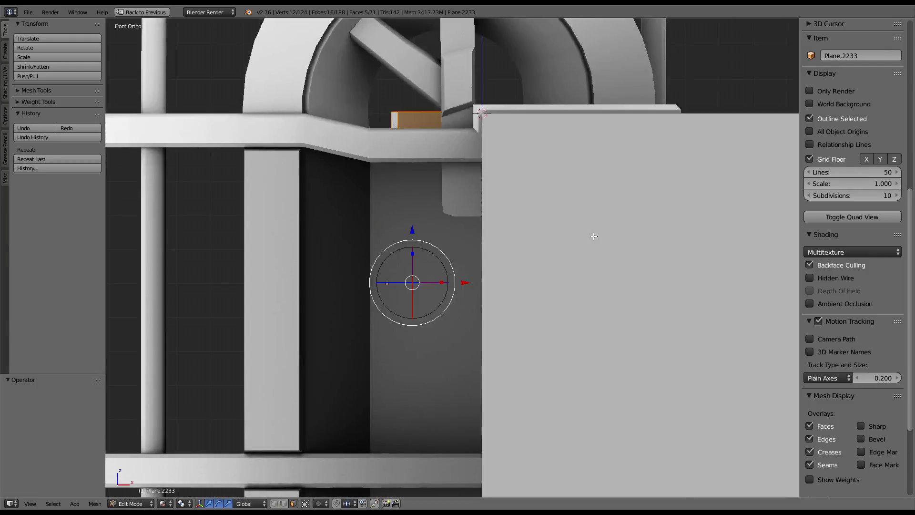
# In side orthographic wireframe view, slide the copied post to the rail centre
pyautogui.press('ctrl+KP_1')
pyautogui.press('ctrl+KP_3')
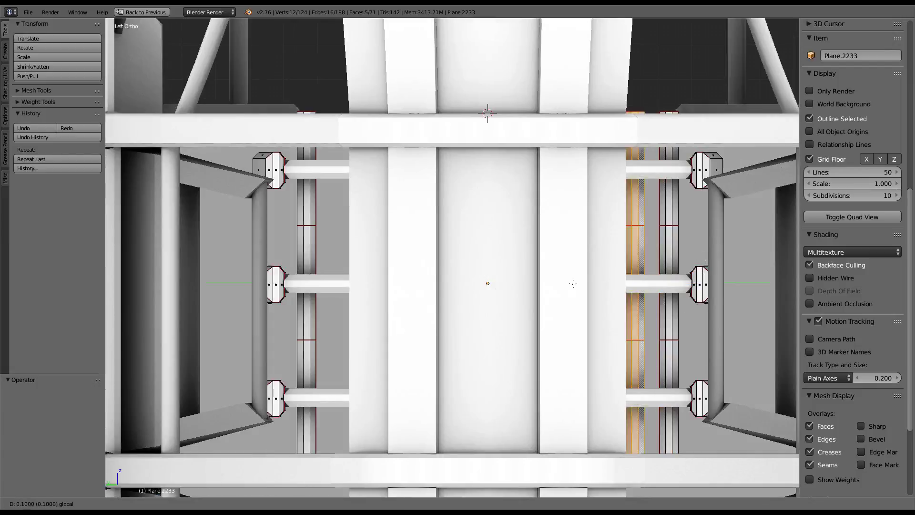
pyautogui.press('z')
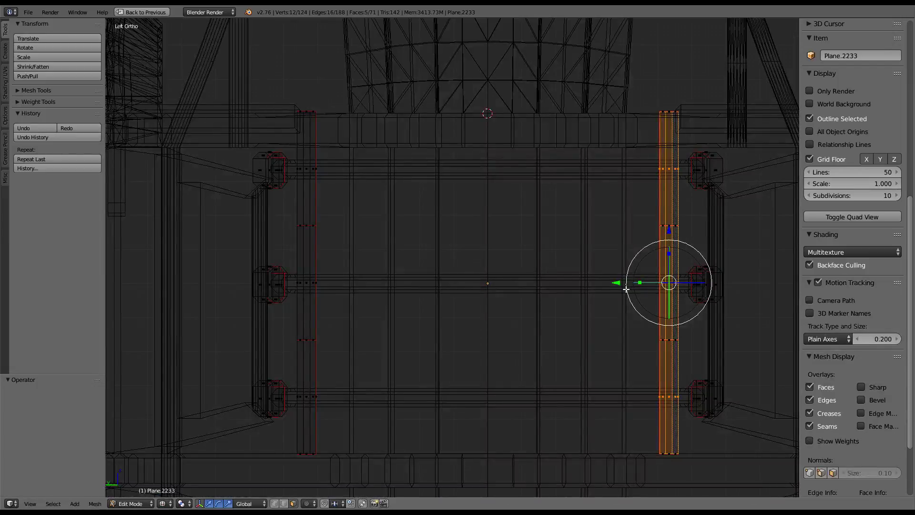
pyautogui.moveTo(625, 289); pyautogui.dragTo(434, 294)
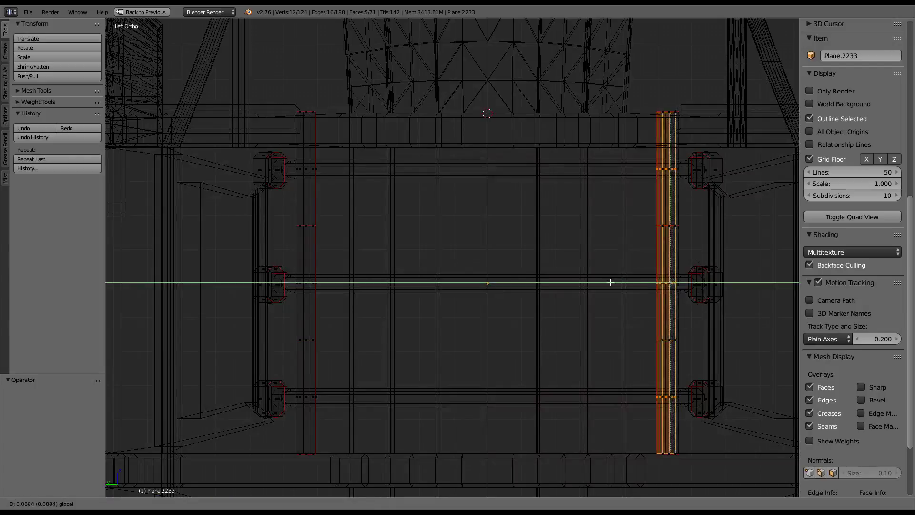
pyautogui.click(433, 294)
# Return to perspective and check the post in solid, then material shading
pyautogui.press('KP_5')
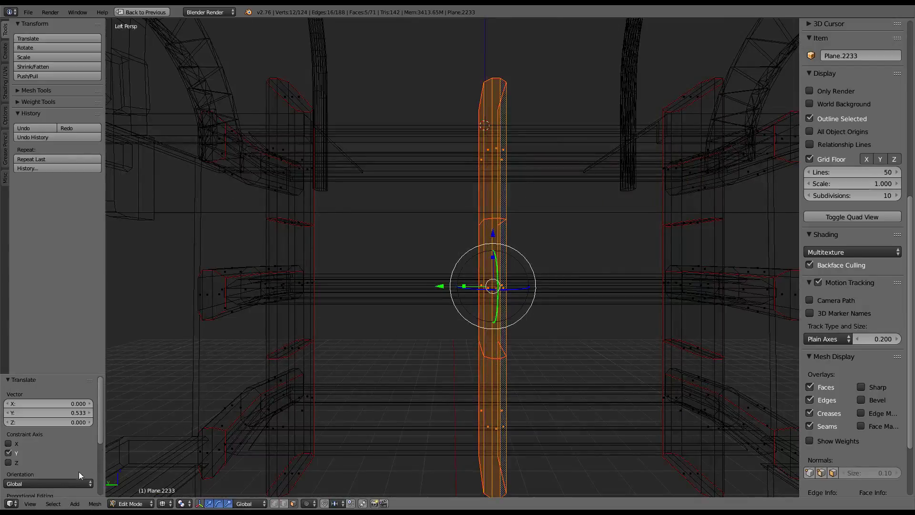
pyautogui.click(165, 503)
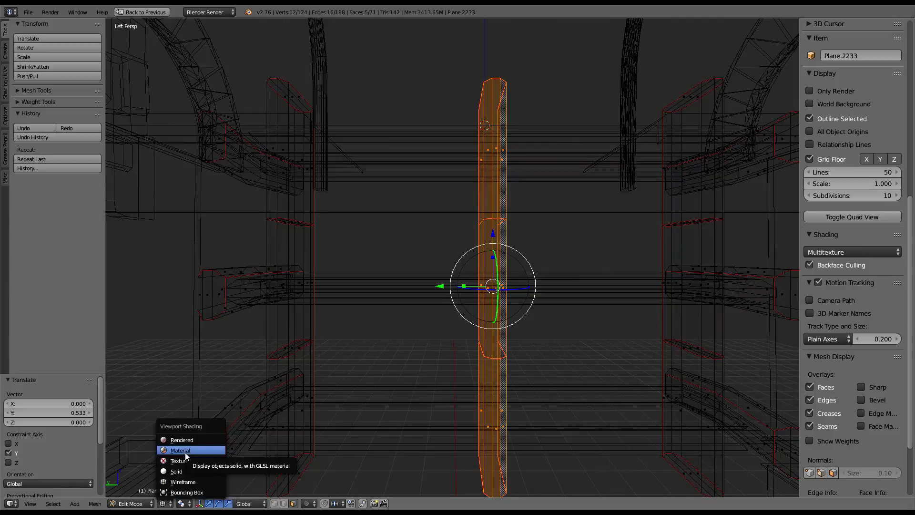
pyautogui.click(183, 472)
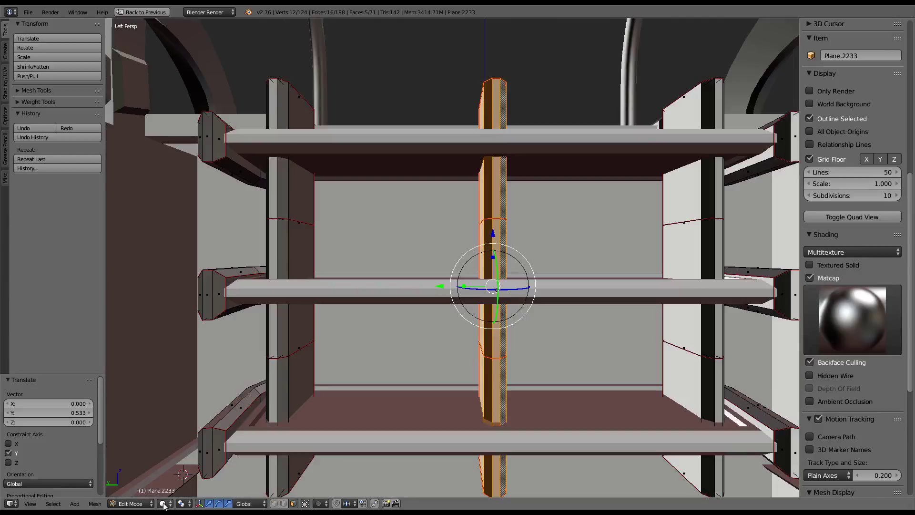
pyautogui.click(162, 503)
pyautogui.click(167, 450)
pyautogui.scroll(3, 460, 242)
pyautogui.moveTo(459, 241)
pyautogui.mouseDown(button='middle')
pyautogui.moveTo(492, 247)
pyautogui.moveTo(461, 285)
pyautogui.moveTo(391, 276)
pyautogui.mouseUp(button='middle')
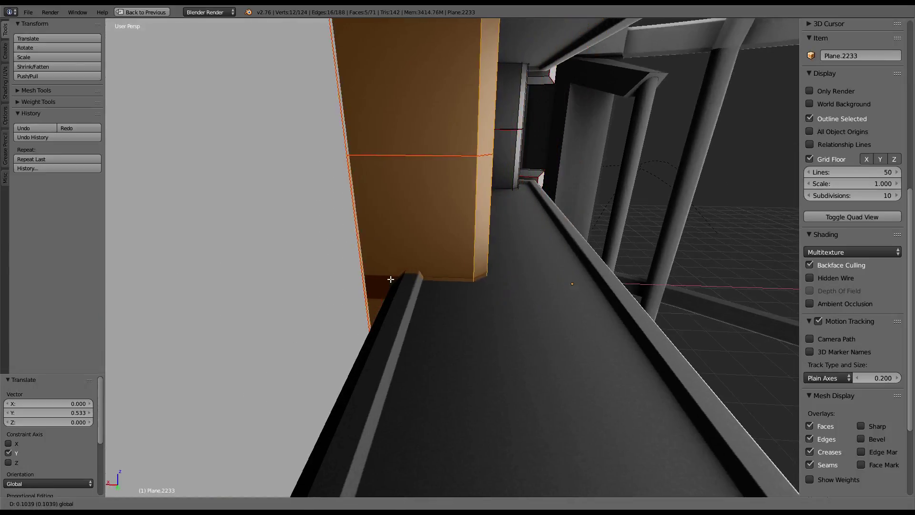
# Nudge the post sideways and re-enter Edit Mode after viewing the rails
pyautogui.press('g')
pyautogui.click(392, 279)
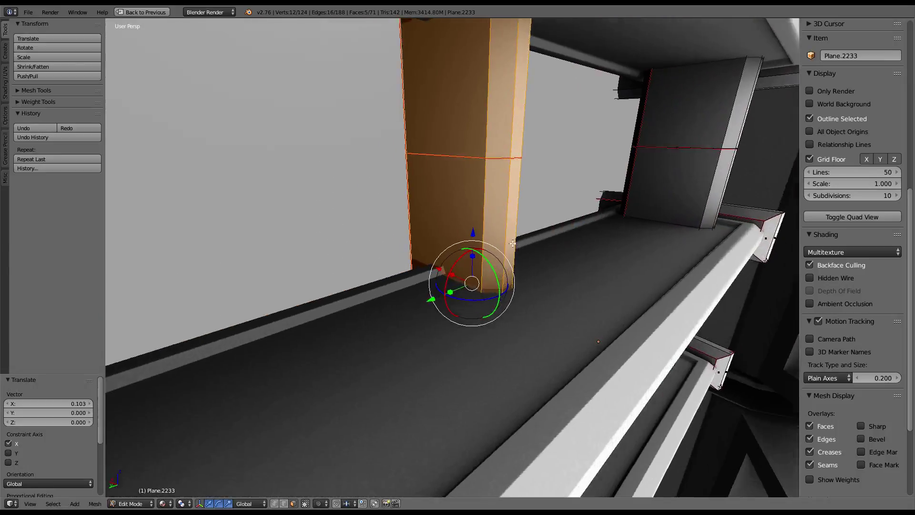
pyautogui.press('Tab')
pyautogui.moveTo(392, 280)
pyautogui.mouseDown(button='middle')
pyautogui.moveTo(511, 242)
pyautogui.moveTo(407, 217)
pyautogui.moveTo(402, 198)
pyautogui.moveTo(428, 231)
pyautogui.moveTo(424, 248)
pyautogui.moveTo(382, 251)
pyautogui.moveTo(483, 247)
pyautogui.moveTo(535, 289)
pyautogui.moveTo(498, 292)
pyautogui.mouseUp(button='middle')
pyautogui.press('Tab')
# Shift the post faces a further 0.108 along X
pyautogui.press('g')
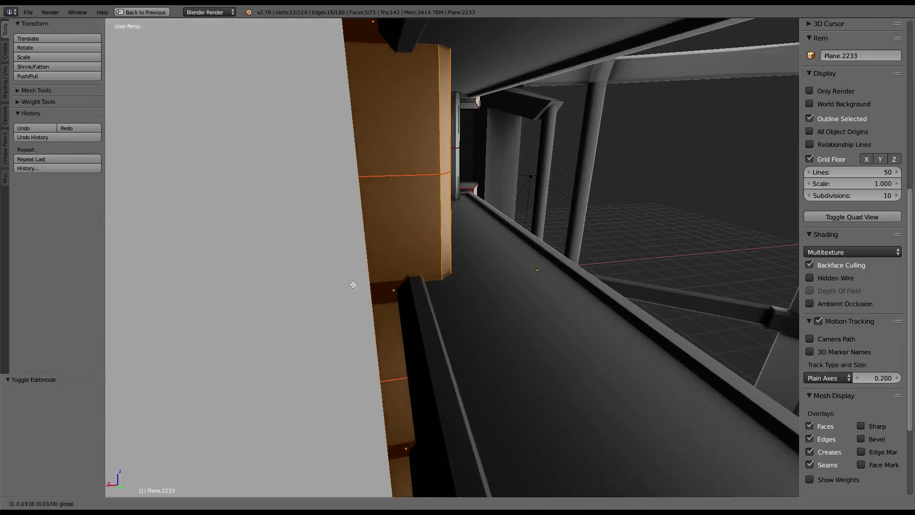
pyautogui.click(311, 284)
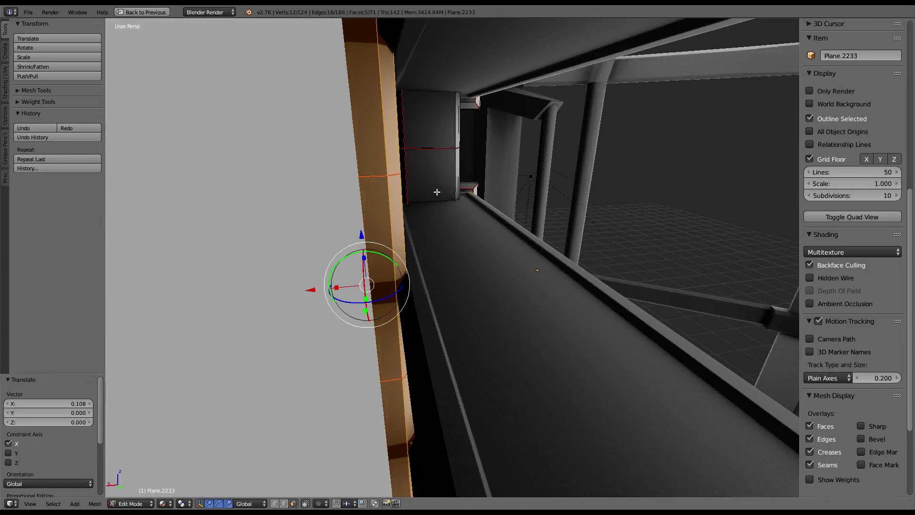
pyautogui.moveTo(311, 285)
pyautogui.mouseDown(button='middle')
pyautogui.moveTo(462, 347)
pyautogui.moveTo(428, 379)
pyautogui.moveTo(374, 353)
pyautogui.moveTo(371, 305)
pyautogui.moveTo(420, 329)
pyautogui.moveTo(459, 311)
pyautogui.moveTo(419, 243)
pyautogui.moveTo(466, 379)
pyautogui.moveTo(455, 358)
pyautogui.moveTo(495, 342)
pyautogui.moveTo(541, 341)
pyautogui.moveTo(513, 329)
pyautogui.mouseUp(button='middle')
# Delete the selected post geometry and enter Edit Mode on rail object Plane.2237
pyautogui.press('x')
pyautogui.click(429, 306)
pyautogui.press('Tab')
pyautogui.rightClick(466, 379)
pyautogui.press('Tab')
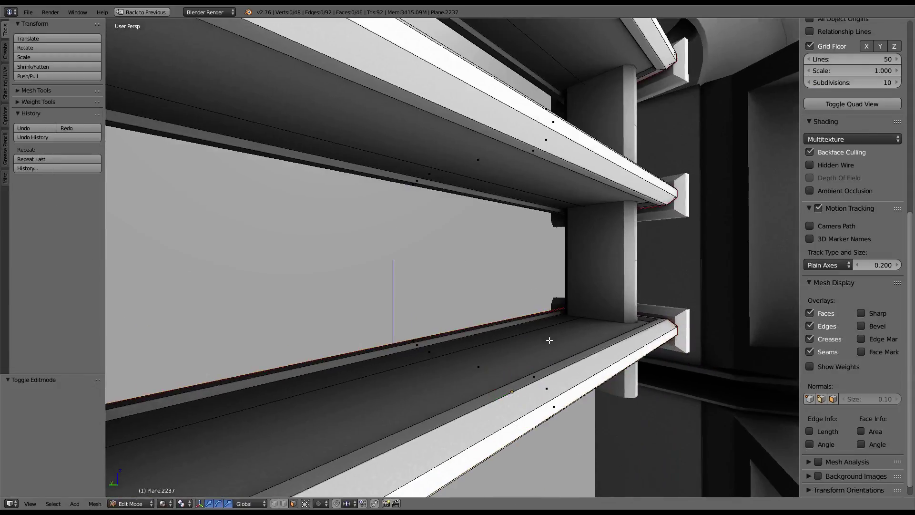
# Select a rail floor face, look at the shelf, and leave Edit Mode
pyautogui.rightClick(529, 359)
pyautogui.moveTo(529, 359); pyautogui.dragTo(510, 354, button='middle')
pyautogui.scroll(-5, 443, 369)
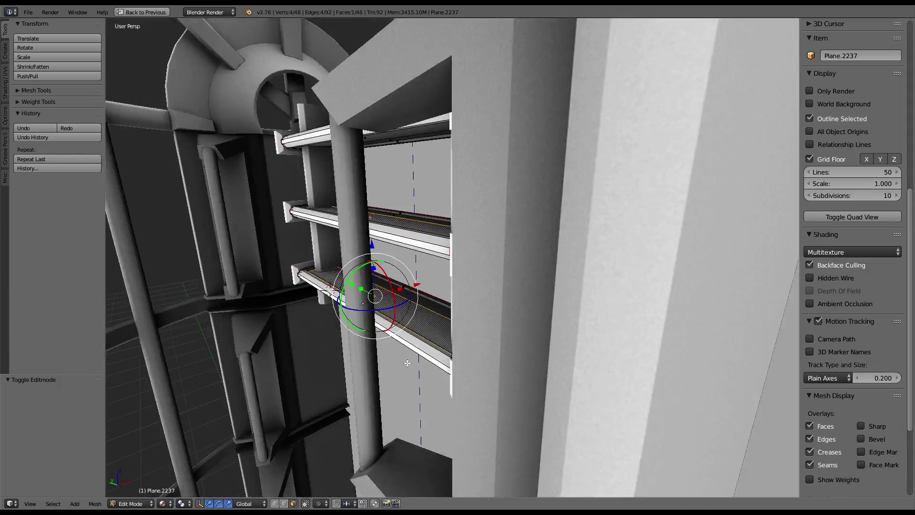
pyautogui.moveTo(443, 369)
pyautogui.mouseDown(button='middle')
pyautogui.moveTo(334, 334)
pyautogui.moveTo(546, 325)
pyautogui.moveTo(525, 286)
pyautogui.mouseUp(button='middle')
pyautogui.scroll(6, 297, 313)
pyautogui.scroll(-5, 524, 286)
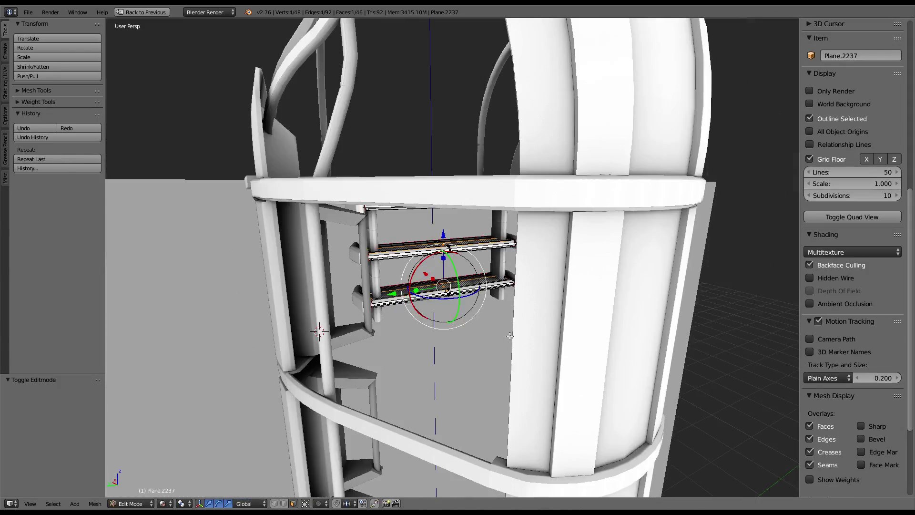
pyautogui.press('Tab')
# Orbit around the shelf and beams and select Plane.2228
pyautogui.scroll(4, 489, 242)
pyautogui.moveTo(490, 238); pyautogui.dragTo(418, 270, button='middle')
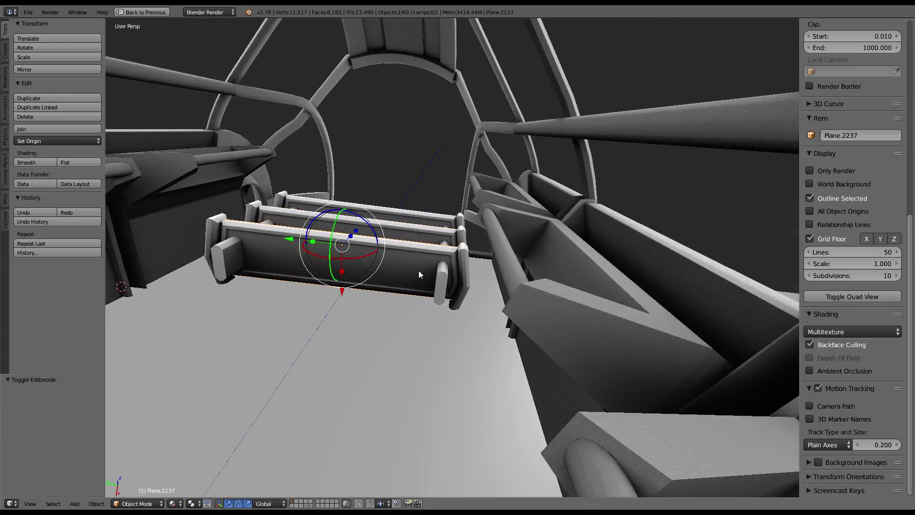
pyautogui.scroll(2, 522, 223)
pyautogui.moveTo(521, 223)
pyautogui.mouseDown(button='middle')
pyautogui.moveTo(494, 233)
pyautogui.moveTo(565, 256)
pyautogui.moveTo(540, 220)
pyautogui.moveTo(482, 253)
pyautogui.moveTo(430, 219)
pyautogui.moveTo(528, 236)
pyautogui.moveTo(510, 201)
pyautogui.moveTo(496, 239)
pyautogui.moveTo(431, 253)
pyautogui.moveTo(478, 311)
pyautogui.moveTo(499, 276)
pyautogui.mouseUp(button='middle')
pyautogui.scroll(3, 565, 263)
pyautogui.rightClick(540, 220)
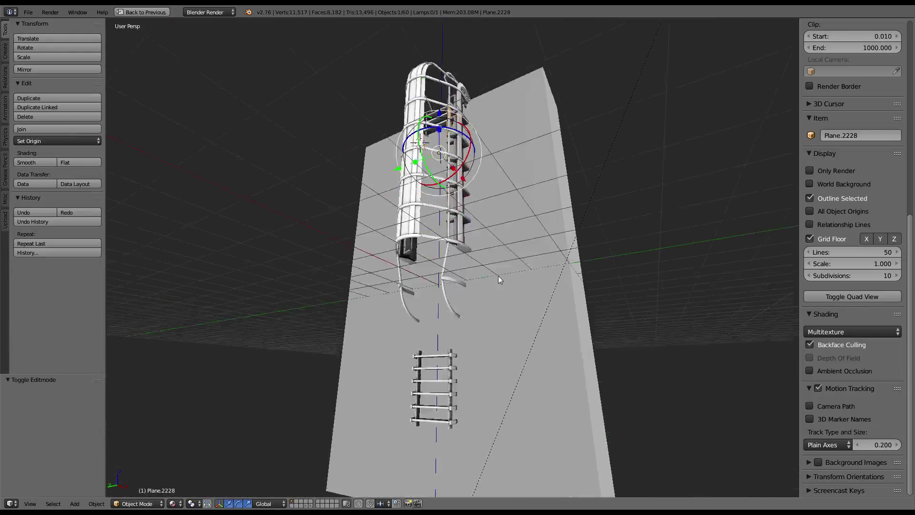
# Look down the tower and select the middle shelf Plane.2276
pyautogui.scroll(4, 524, 248)
pyautogui.moveTo(551, 224)
pyautogui.mouseDown(button='middle')
pyautogui.moveTo(500, 157)
pyautogui.moveTo(508, 246)
pyautogui.moveTo(523, 247)
pyautogui.mouseUp(button='middle')
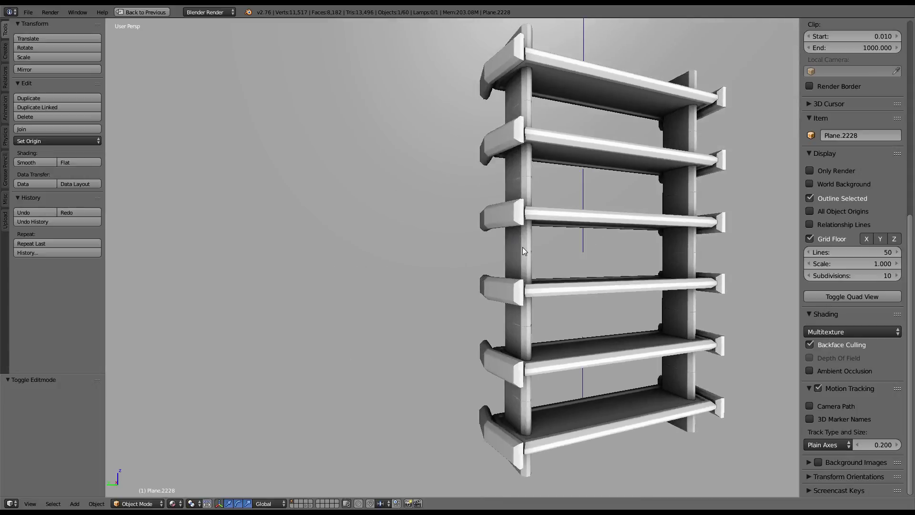
pyautogui.rightClick(587, 293)
pyautogui.scroll(2, 587, 293)
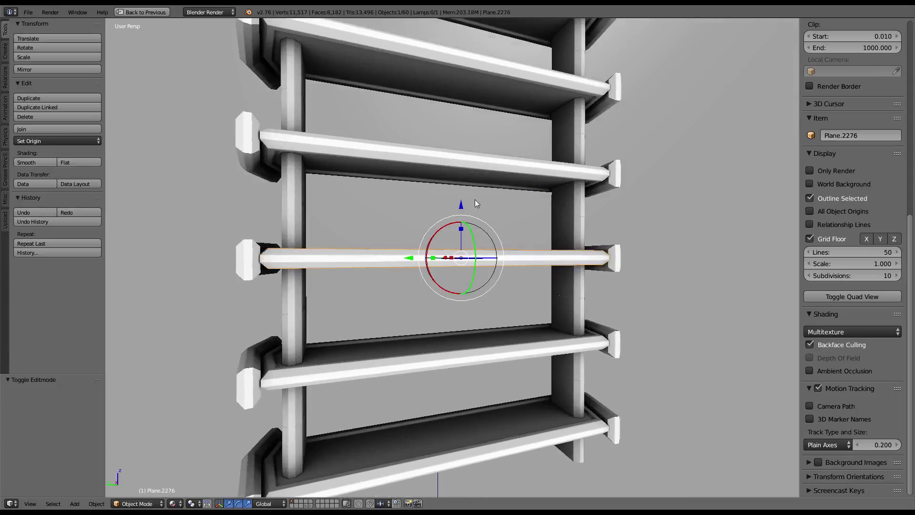
pyautogui.moveTo(475, 199)
pyautogui.mouseDown(button='middle')
pyautogui.moveTo(417, 252)
pyautogui.moveTo(558, 245)
pyautogui.moveTo(491, 211)
pyautogui.moveTo(491, 198)
pyautogui.moveTo(564, 224)
pyautogui.moveTo(542, 220)
pyautogui.moveTo(525, 185)
pyautogui.moveTo(475, 265)
pyautogui.moveTo(463, 192)
pyautogui.mouseUp(button='middle')
# Briefly edit the shelf, then enter Edit Mode on Plane.2273
pyautogui.press('Tab')
pyautogui.moveTo(442, 253)
pyautogui.mouseDown(button='middle')
pyautogui.moveTo(548, 234)
pyautogui.moveTo(417, 249)
pyautogui.moveTo(499, 239)
pyautogui.moveTo(415, 298)
pyautogui.moveTo(359, 289)
pyautogui.moveTo(454, 288)
pyautogui.mouseUp(button='middle')
pyautogui.press('Tab')
pyautogui.scroll(-4, 501, 239)
pyautogui.scroll(5, 524, 236)
pyautogui.press('Tab')
pyautogui.scroll(5, 421, 254)
# Subdivide two selected column edge loops with 2 cuts
pyautogui.press('a')
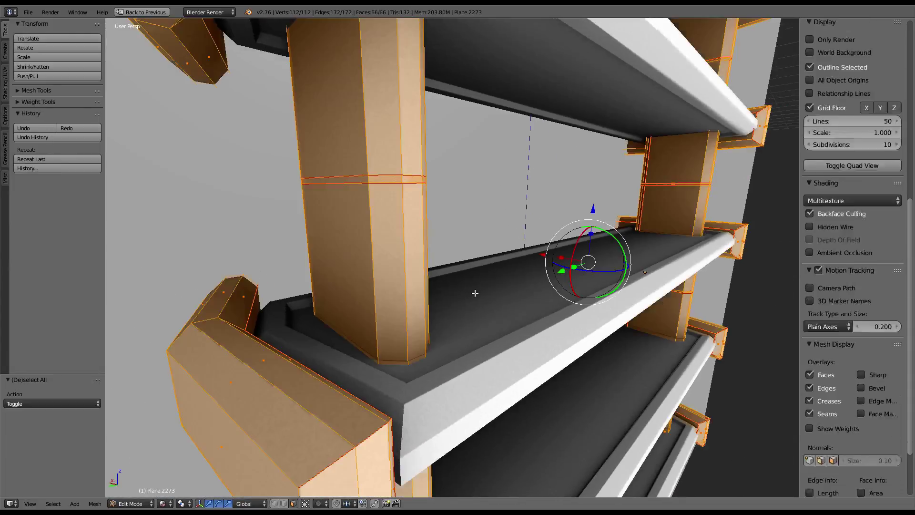
pyautogui.press('a')
pyautogui.rightClick(376, 226)
pyautogui.moveTo(376, 226)
pyautogui.mouseDown(button='middle')
pyautogui.moveTo(327, 212)
pyautogui.moveTo(258, 301)
pyautogui.moveTo(420, 216)
pyautogui.moveTo(500, 224)
pyautogui.moveTo(465, 218)
pyautogui.moveTo(536, 198)
pyautogui.moveTo(549, 242)
pyautogui.mouseUp(button='middle')
pyautogui.keyDown('alt'); pyautogui.keyDown('shift'); pyautogui.rightClick(503, 195); pyautogui.keyUp('shift'); pyautogui.keyUp('alt')
pyautogui.press('w')
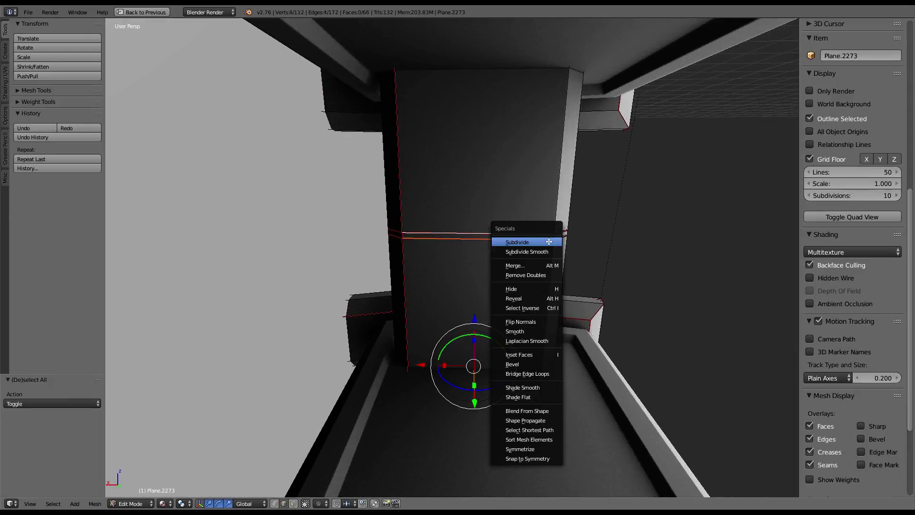
pyautogui.click(549, 242)
pyautogui.click(90, 404)
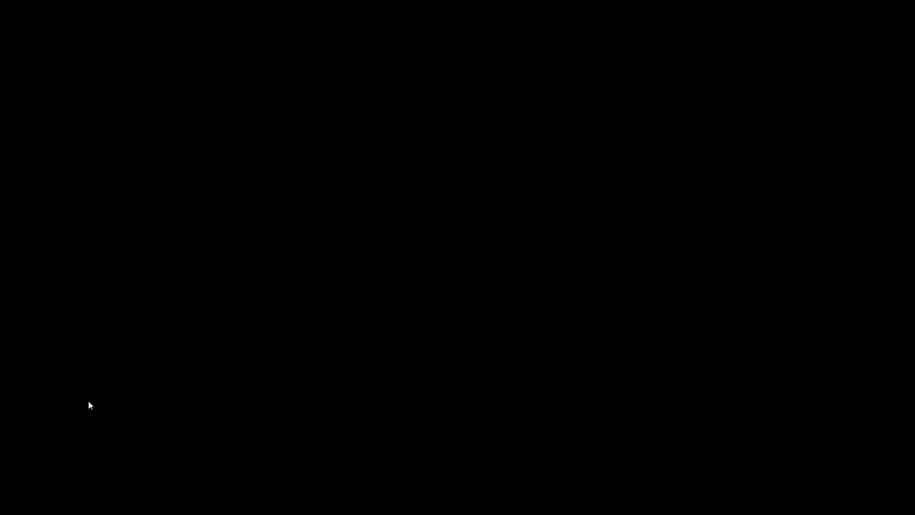
# Delete two face strips on the left of the column
pyautogui.rightClick(446, 291)
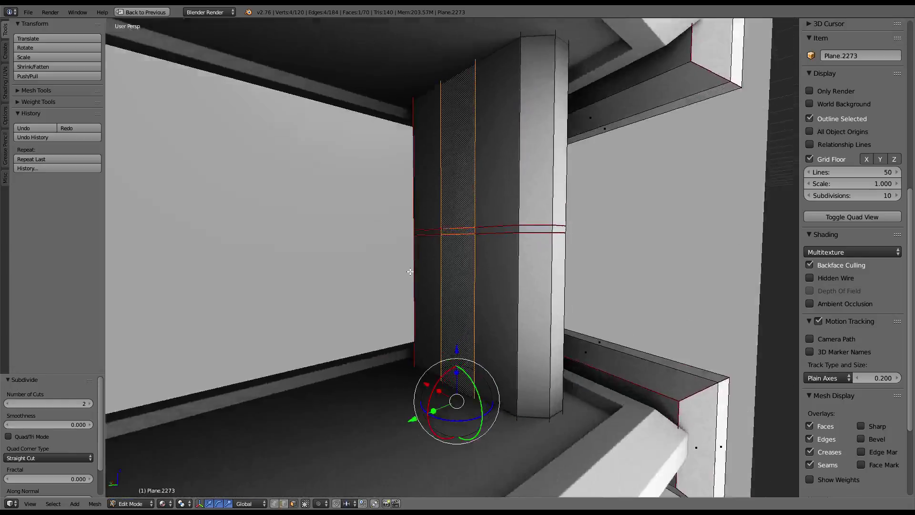
pyautogui.moveTo(468, 291)
pyautogui.mouseDown(button='middle')
pyautogui.moveTo(468, 380)
pyautogui.moveTo(409, 333)
pyautogui.moveTo(426, 247)
pyautogui.moveTo(468, 294)
pyautogui.moveTo(444, 259)
pyautogui.moveTo(476, 273)
pyautogui.mouseUp(button='middle')
pyautogui.keyDown('shift'); pyautogui.rightClick(467, 302); pyautogui.keyUp('shift')
pyautogui.press('x')
pyautogui.click(443, 380)
# Undo one step, then select two faces on the column's side
pyautogui.scroll(3, 410, 333)
pyautogui.scroll(-3, 410, 333)
pyautogui.scroll(2, 426, 248)
pyautogui.scroll(-3, 426, 247)
pyautogui.hotkey('ctrl', 'z')
pyautogui.scroll(-3, 444, 260)
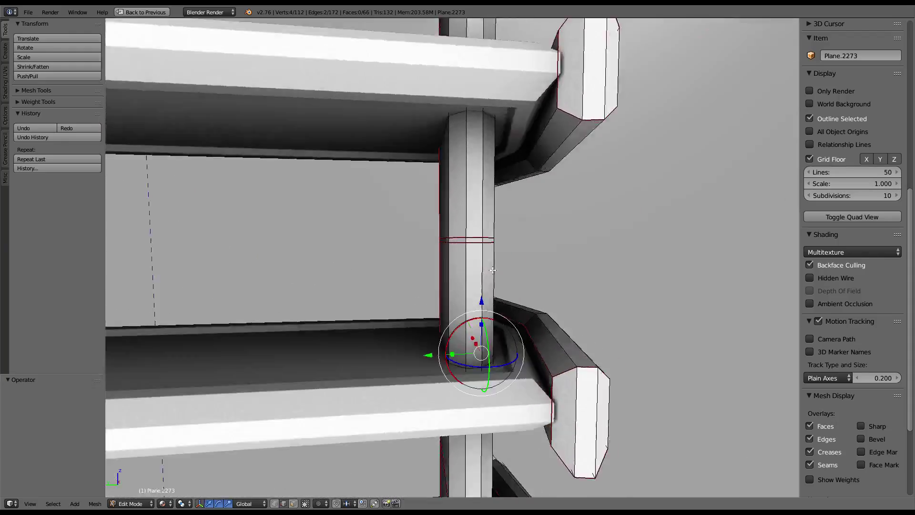
pyautogui.moveTo(730, 346)
pyautogui.mouseDown(button='middle')
pyautogui.moveTo(450, 344)
pyautogui.moveTo(465, 302)
pyautogui.mouseUp(button='middle')
pyautogui.rightClick(465, 302)
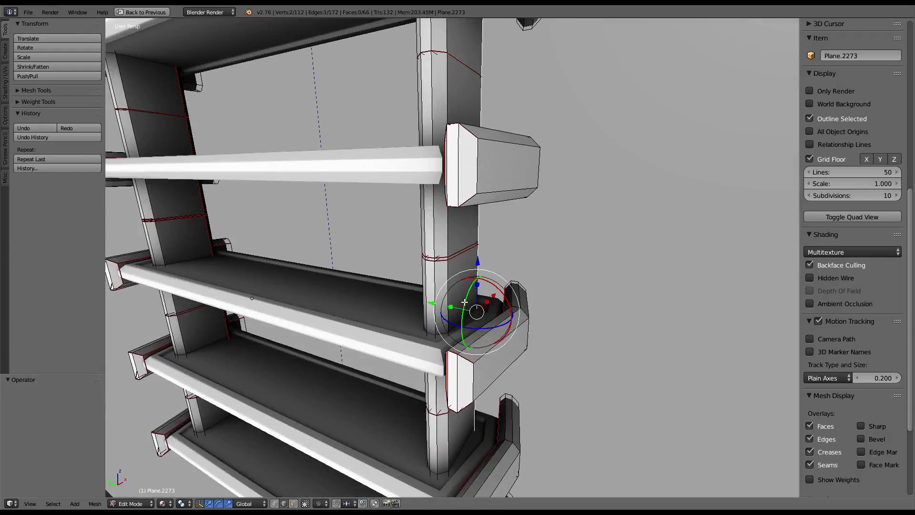
pyautogui.click(301, 502)
pyautogui.rightClick(443, 315)
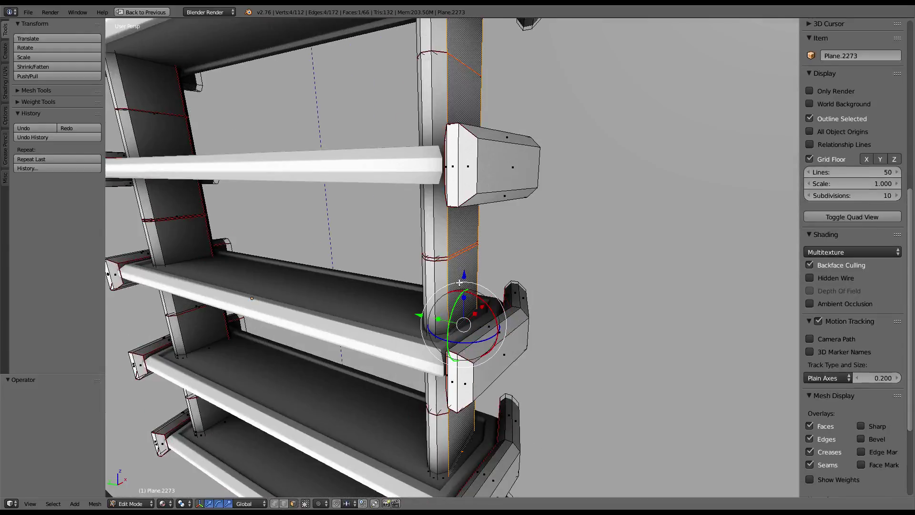
pyautogui.scroll(3, 452, 316)
pyautogui.moveTo(443, 314)
pyautogui.mouseDown(button='middle')
pyautogui.moveTo(586, 209)
pyautogui.moveTo(88, 321)
pyautogui.mouseUp(button='middle')
# Inset the two selected faces with thickness 0
pyautogui.hotkey('ctrl', 'f')
pyautogui.click(586, 209)
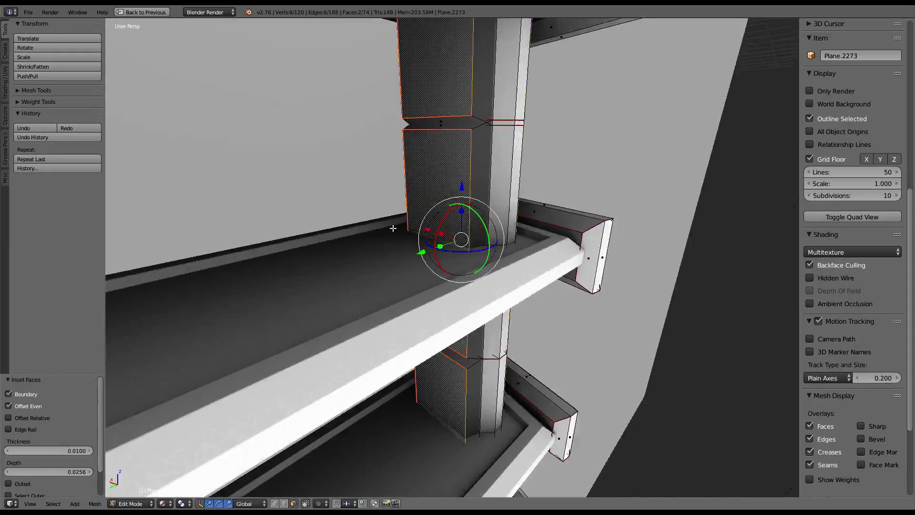
pyautogui.moveTo(393, 229); pyautogui.dragTo(349, 233, button='middle')
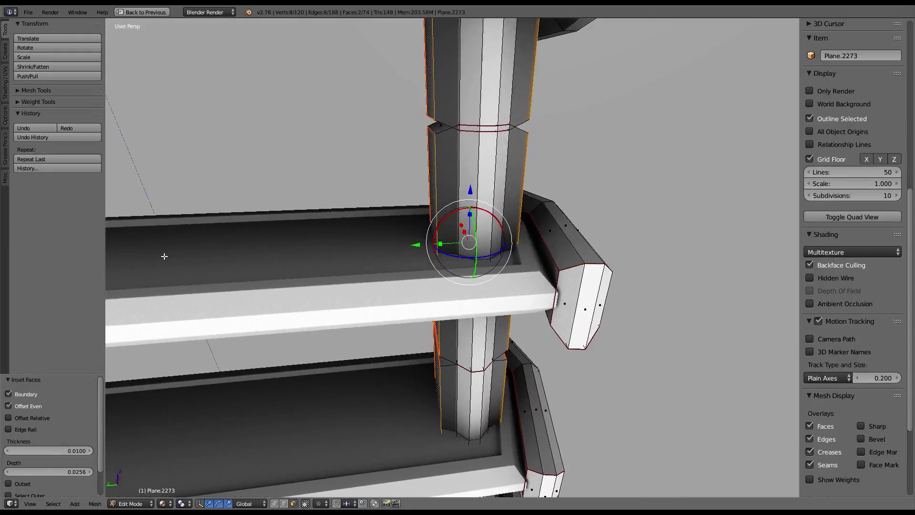
pyautogui.moveTo(67, 450); pyautogui.dragTo(28, 451)
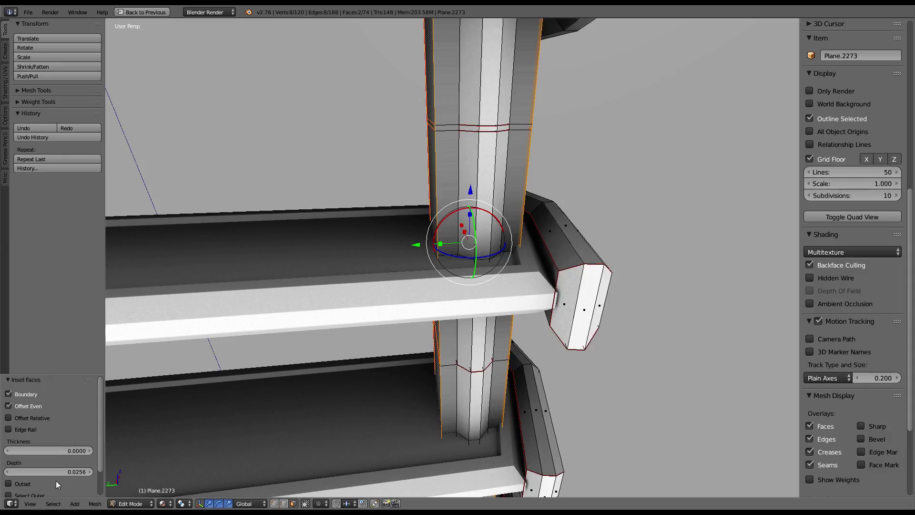
# Zero the inset depth and delete the selected faces of the pillar
pyautogui.write('0')
pyautogui.press('Return')
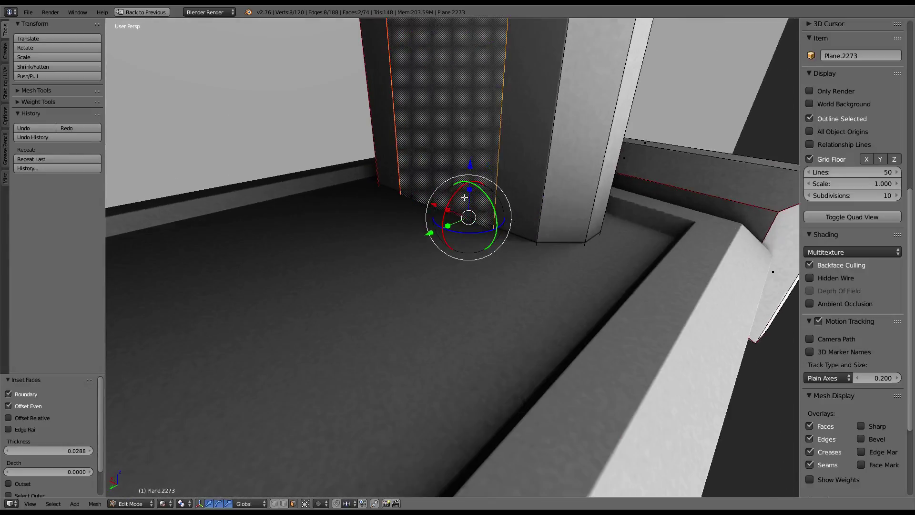
pyautogui.click(476, 186)
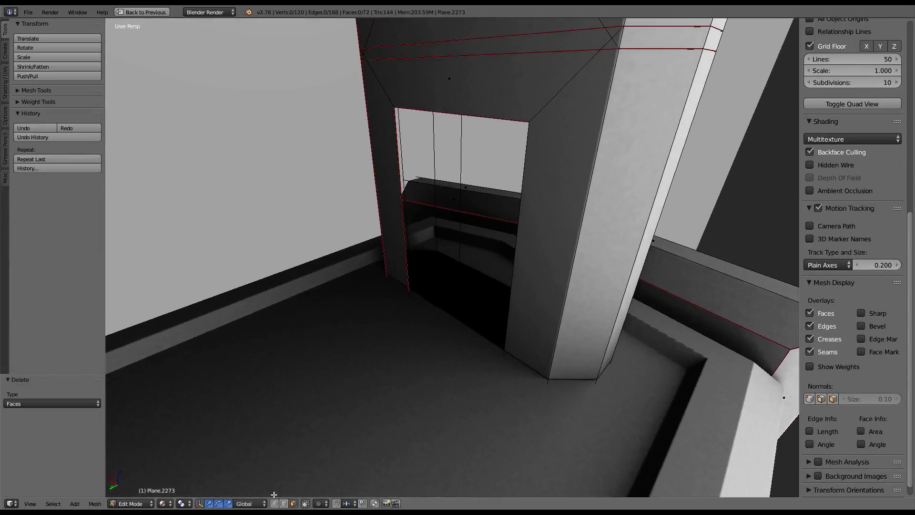
# Fill a face between the vertical edges beside the opening, then orbit to check it
pyautogui.rightClick(405, 163)
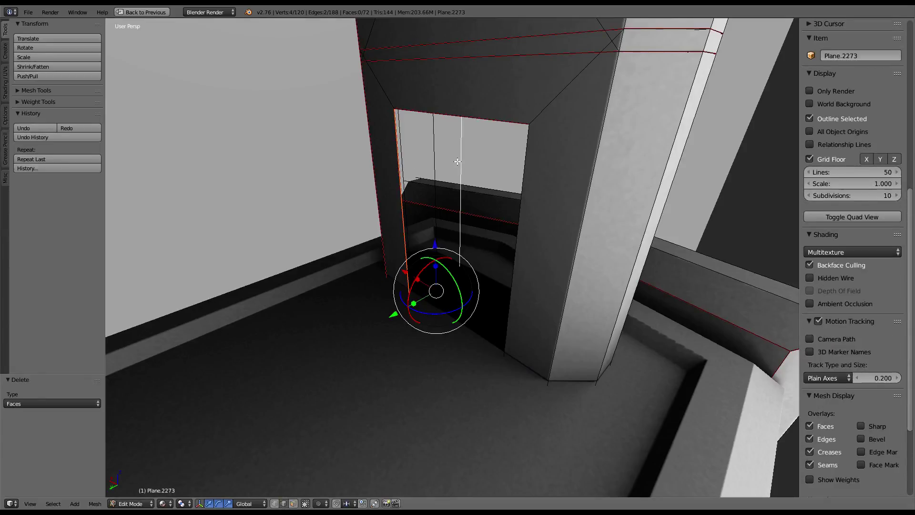
pyautogui.press('f')
pyautogui.moveTo(458, 161); pyautogui.dragTo(501, 95, button='middle')
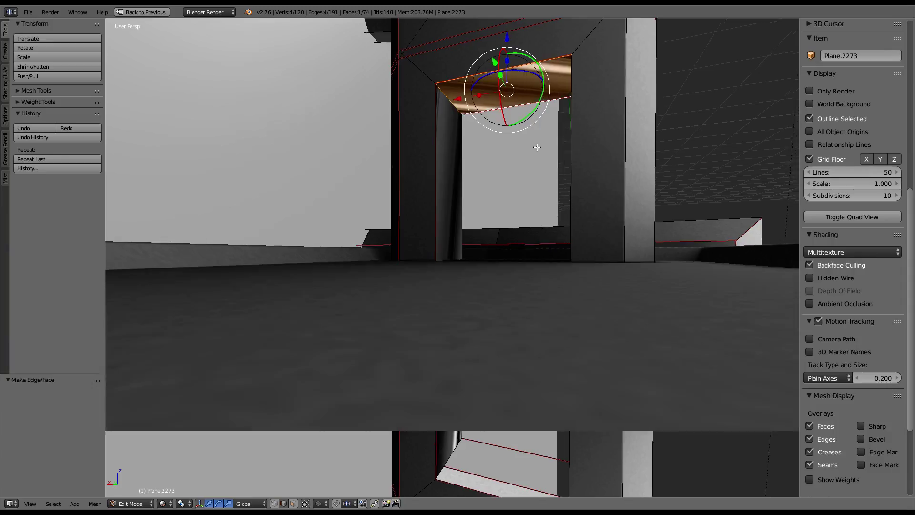
pyautogui.moveTo(535, 143)
pyautogui.mouseDown(button='middle')
pyautogui.moveTo(580, 172)
pyautogui.moveTo(450, 330)
pyautogui.moveTo(439, 265)
pyautogui.moveTo(479, 184)
pyautogui.mouseUp(button='middle')
# Select an edge under the pillar, check the whole shelf unit, and mark the edges sharp
pyautogui.rightClick(462, 228)
pyautogui.press('Tab')
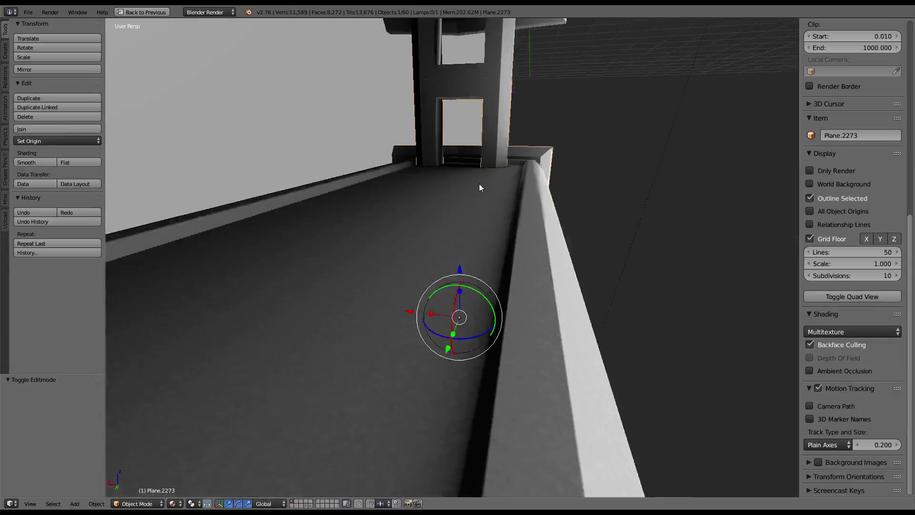
pyautogui.scroll(-5, 479, 184)
pyautogui.moveTo(347, 153)
pyautogui.mouseDown(button='middle')
pyautogui.moveTo(313, 149)
pyautogui.moveTo(449, 176)
pyautogui.mouseUp(button='middle')
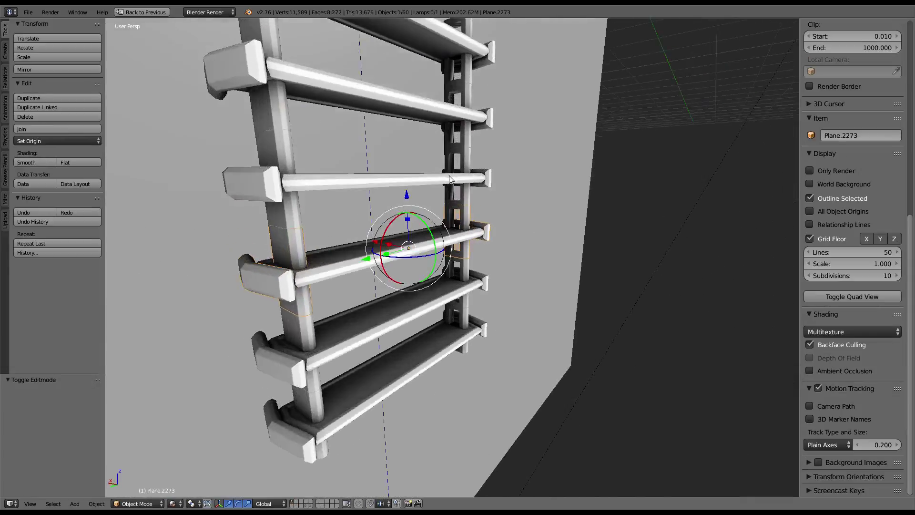
pyautogui.scroll(5, 449, 176)
pyautogui.press('Tab')
pyautogui.hotkey('ctrl', 'e')
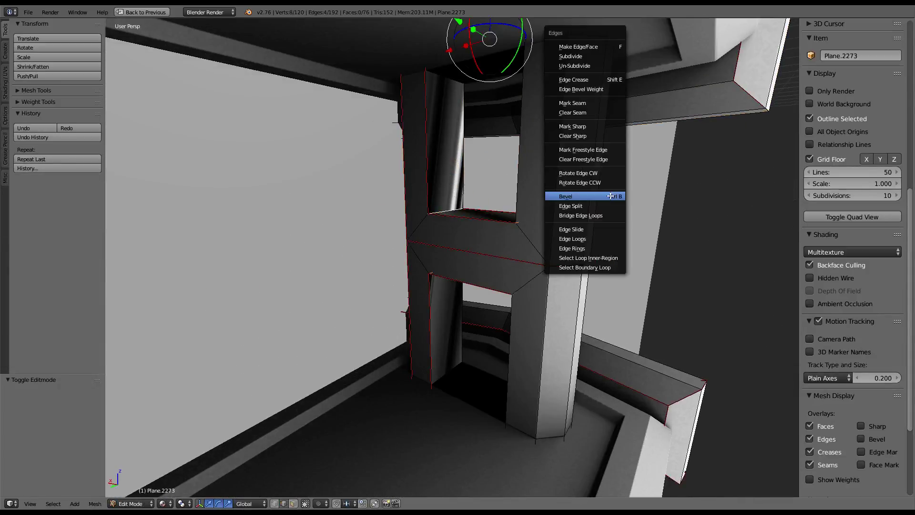
pyautogui.click(588, 124)
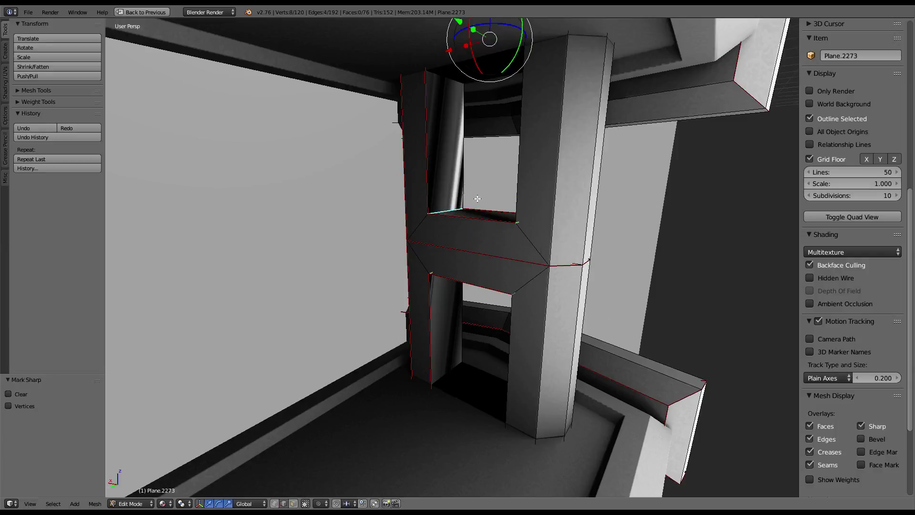
pyautogui.hotkey('ctrl', 'e')
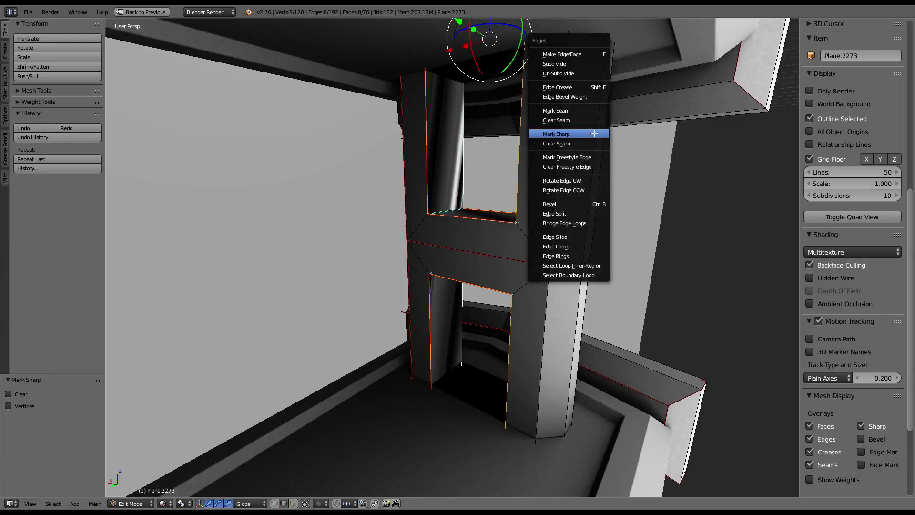
pyautogui.click(591, 128)
# Select the opening faces' boundary loop and mark those edges sharp
pyautogui.moveTo(591, 127); pyautogui.dragTo(465, 295, button='middle')
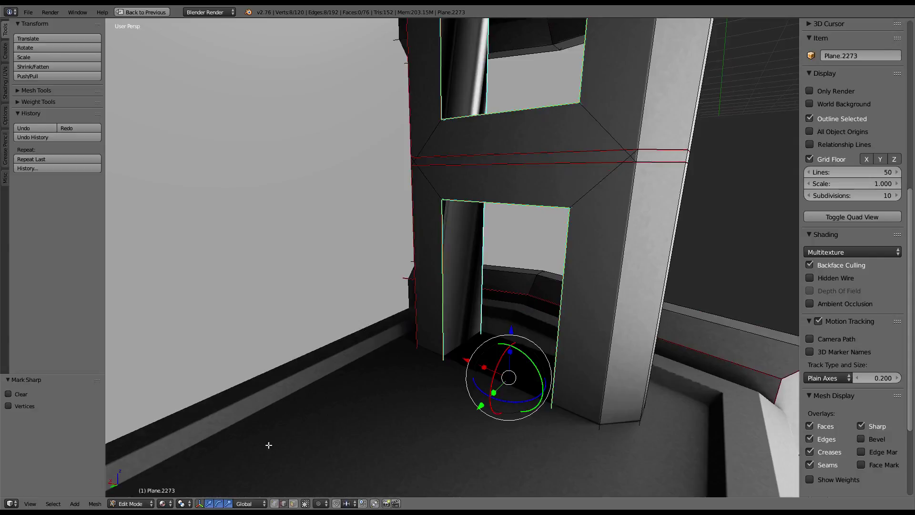
pyautogui.moveTo(300, 497); pyautogui.dragTo(529, 283, button='middle')
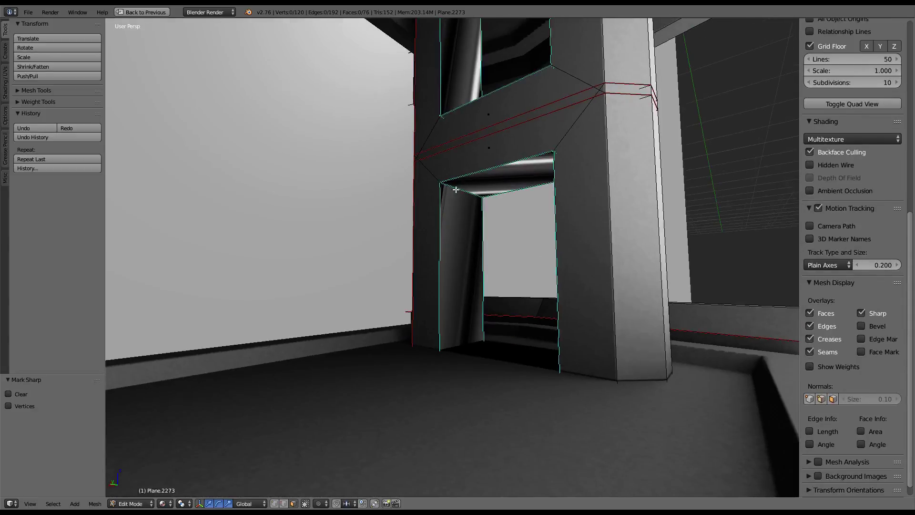
pyautogui.hotkey('ctrl', 'e')
pyautogui.click(523, 326)
pyautogui.hotkey('ctrl', 'e')
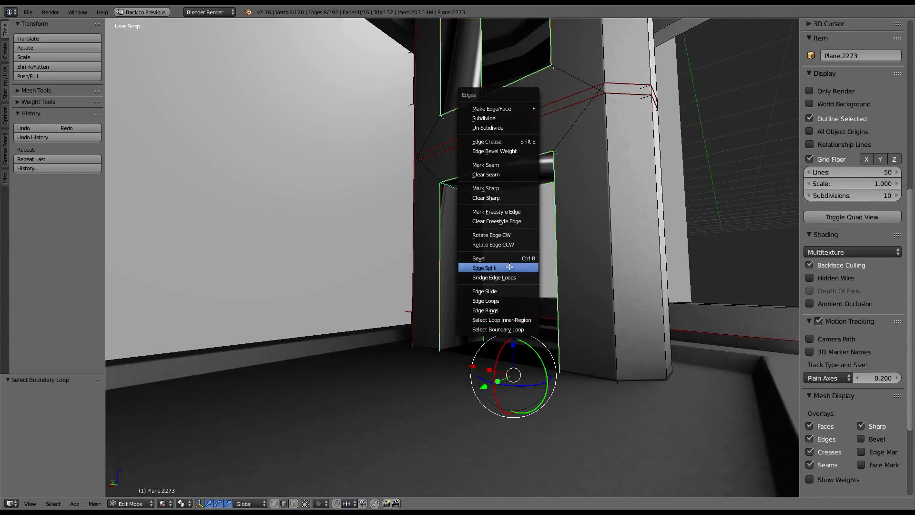
pyautogui.click(484, 169)
pyautogui.hotkey('ctrl', 'e')
pyautogui.click(488, 192)
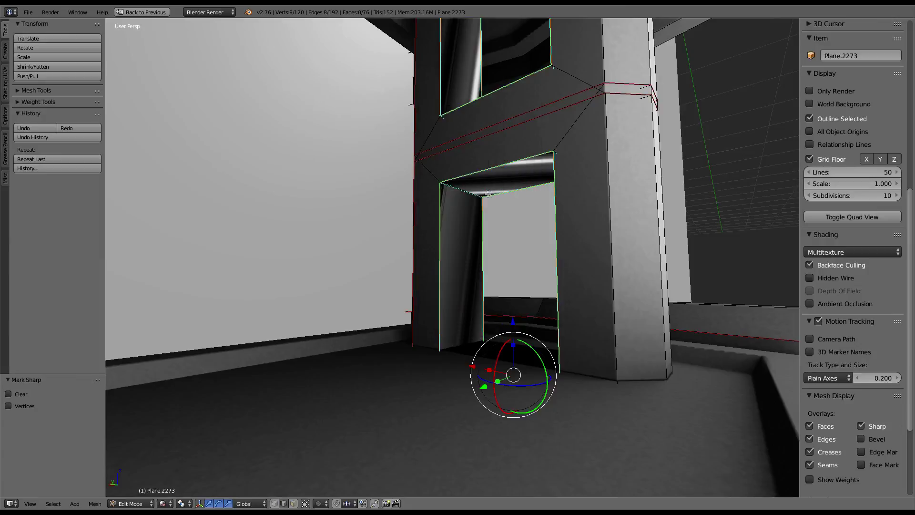
pyautogui.hotkey('ctrl', 'e')
pyautogui.click(519, 177)
pyautogui.moveTo(519, 177); pyautogui.dragTo(548, 173, button='middle')
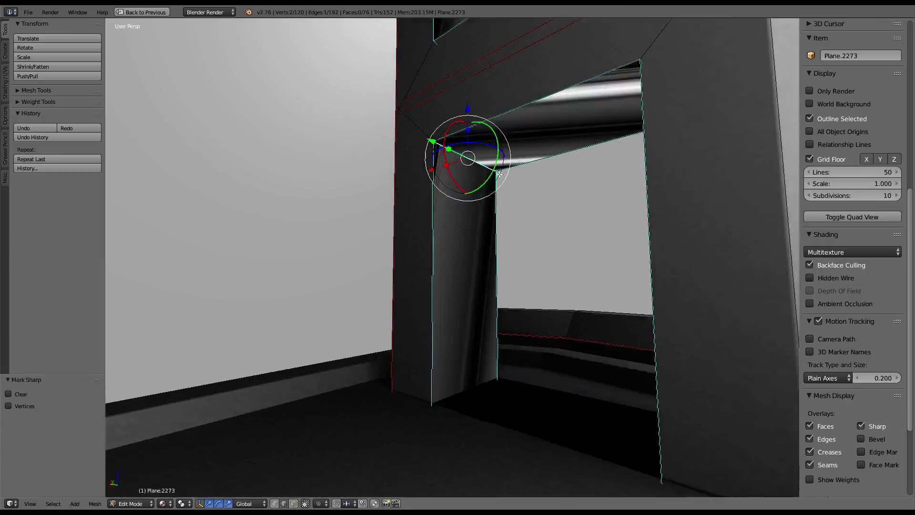
pyautogui.hotkey('ctrl', 'e')
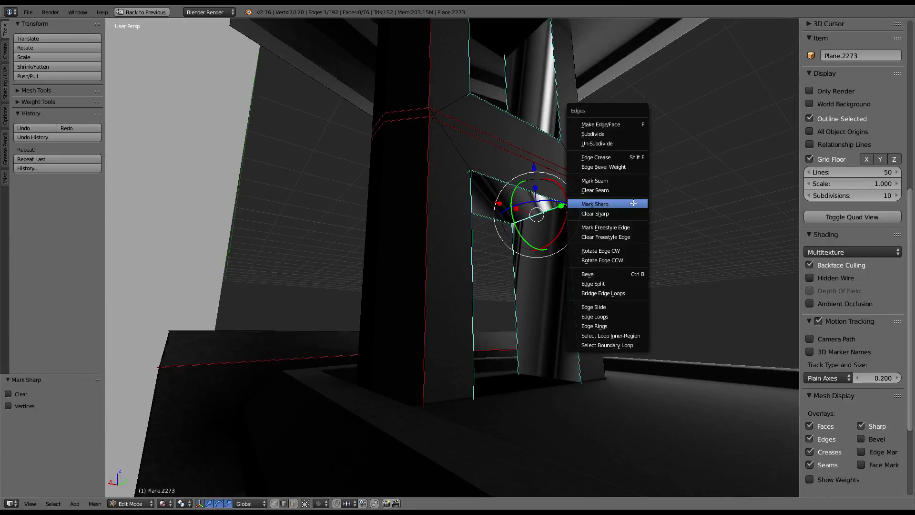
# Clear the selection and select the lower-right and upper faces of the opening
pyautogui.press('a')
pyautogui.rightClick(539, 229)
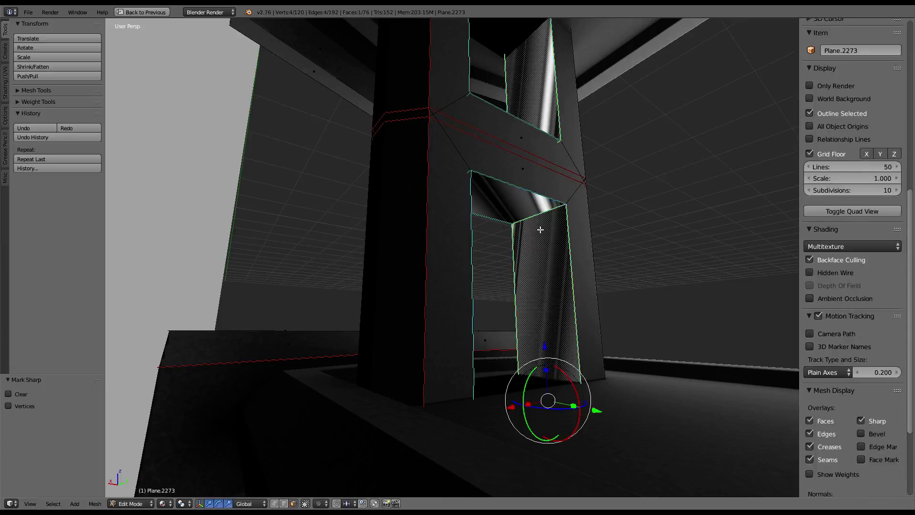
pyautogui.keyDown('shift'); pyautogui.rightClick(530, 215); pyautogui.keyUp('shift')
# Restore the UV editor layout and unwrap the selected faces with the Conformal method
pyautogui.hotkey('ctrl', 'Up')
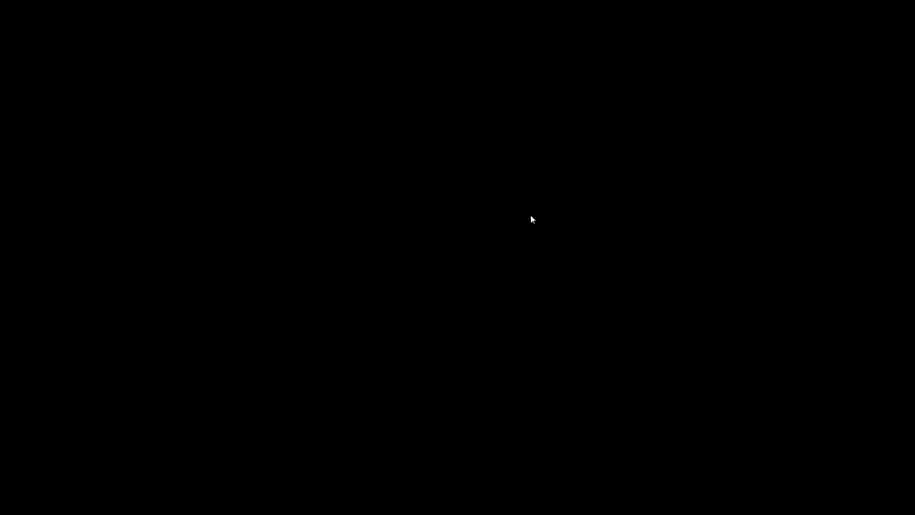
pyautogui.moveTo(638, 148); pyautogui.dragTo(637, 149, button='middle')
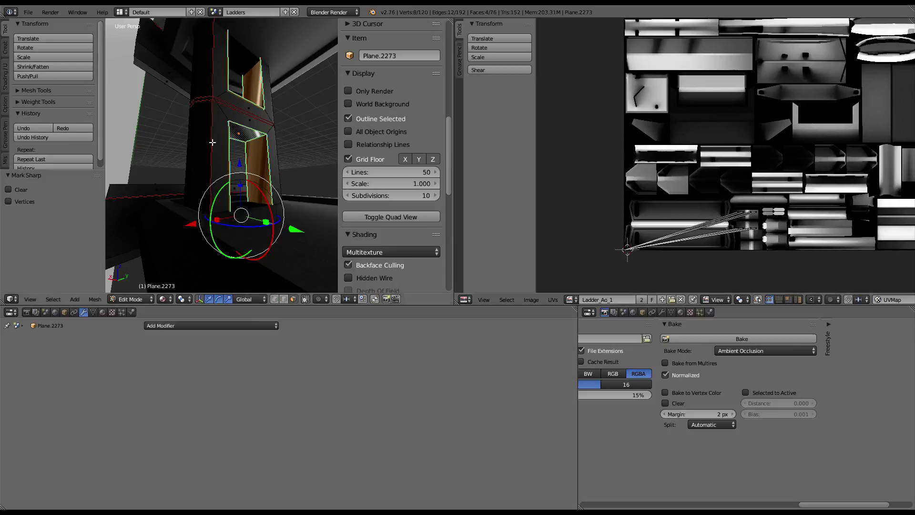
pyautogui.click(212, 143)
pyautogui.moveTo(306, 143)
pyautogui.mouseDown(button='middle')
pyautogui.moveTo(188, 143)
pyautogui.moveTo(280, 159)
pyautogui.moveTo(310, 159)
pyautogui.moveTo(147, 132)
pyautogui.moveTo(266, 150)
pyautogui.mouseUp(button='middle')
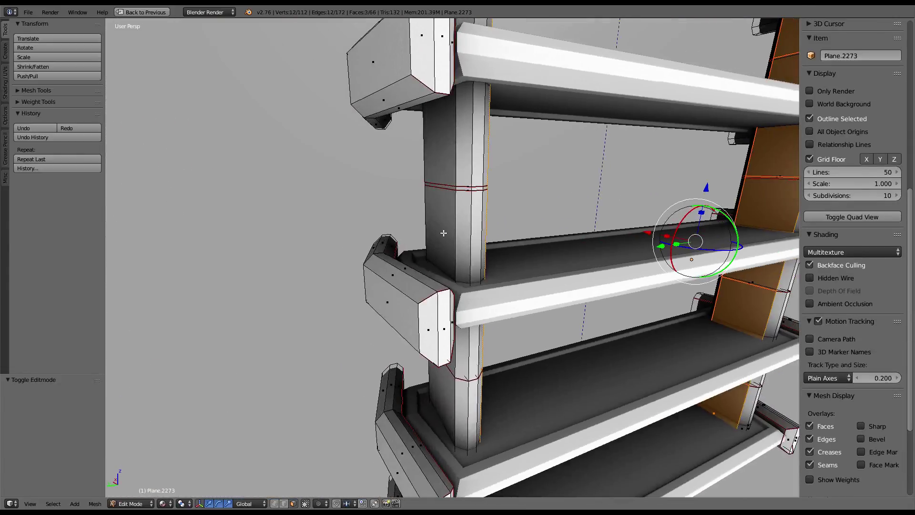
# Add the column face to the selection and inset the column faces by 0.0383
pyautogui.keyDown('shift'); pyautogui.rightClick(444, 232); pyautogui.keyUp('shift')
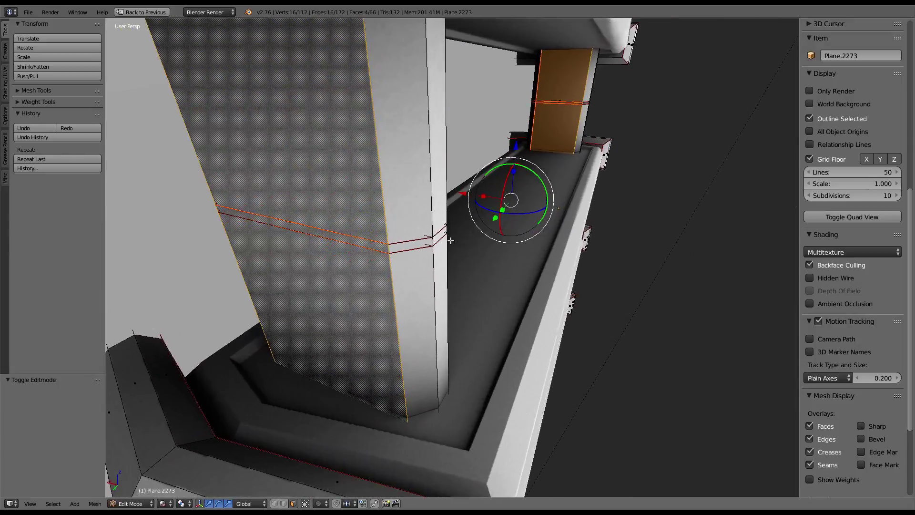
pyautogui.scroll(-3, 451, 241)
pyautogui.moveTo(451, 240)
pyautogui.mouseDown(button='middle')
pyautogui.moveTo(410, 228)
pyautogui.moveTo(478, 212)
pyautogui.mouseUp(button='middle')
pyautogui.scroll(3, 410, 228)
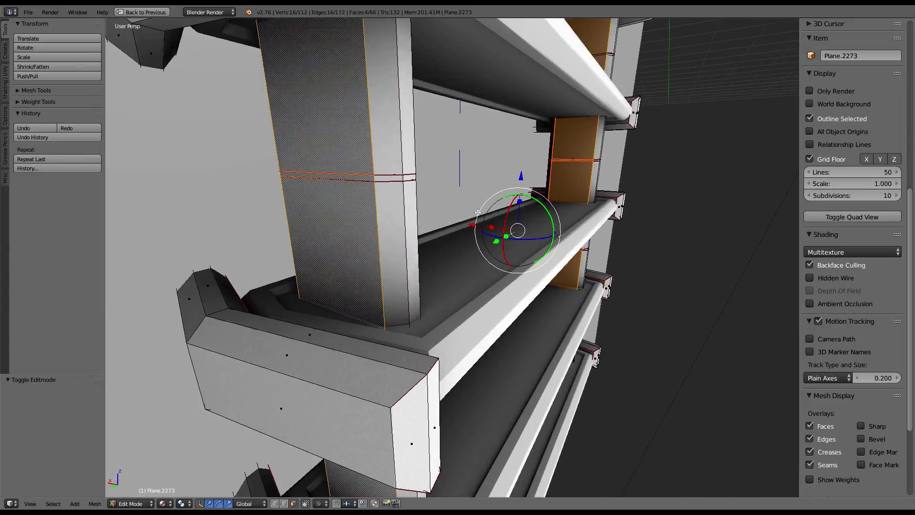
pyautogui.hotkey('ctrl', 'f')
pyautogui.click(523, 193)
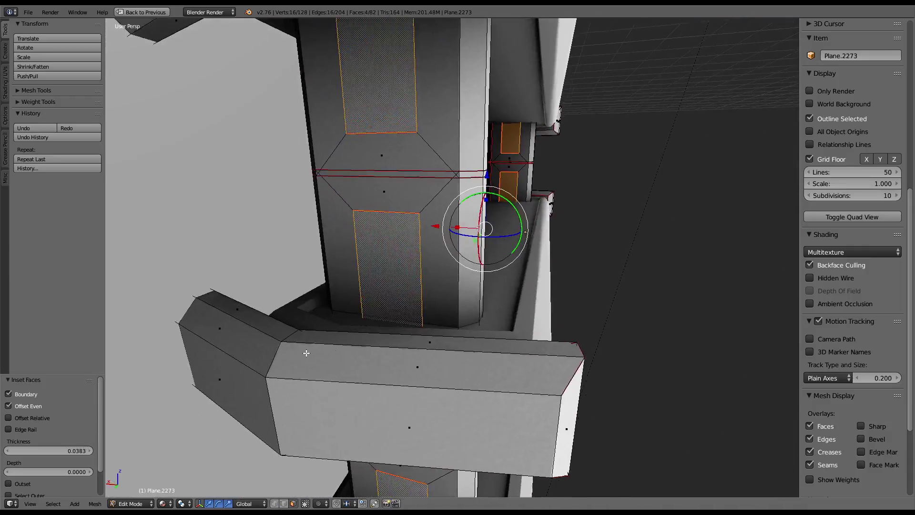
# Delete the inset faces to open the holes, and check the column in Object Mode
pyautogui.moveTo(259, 332); pyautogui.dragTo(461, 268, button='middle')
pyautogui.click(462, 269)
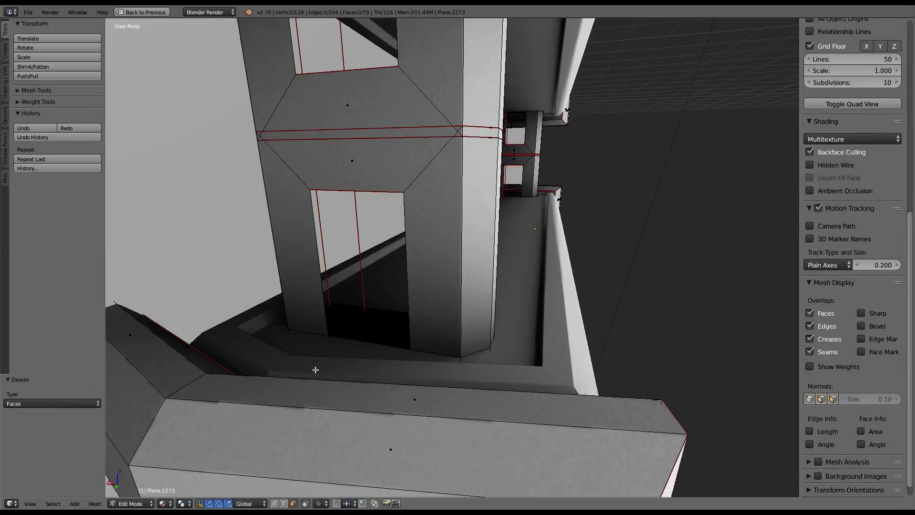
pyautogui.press('Tab')
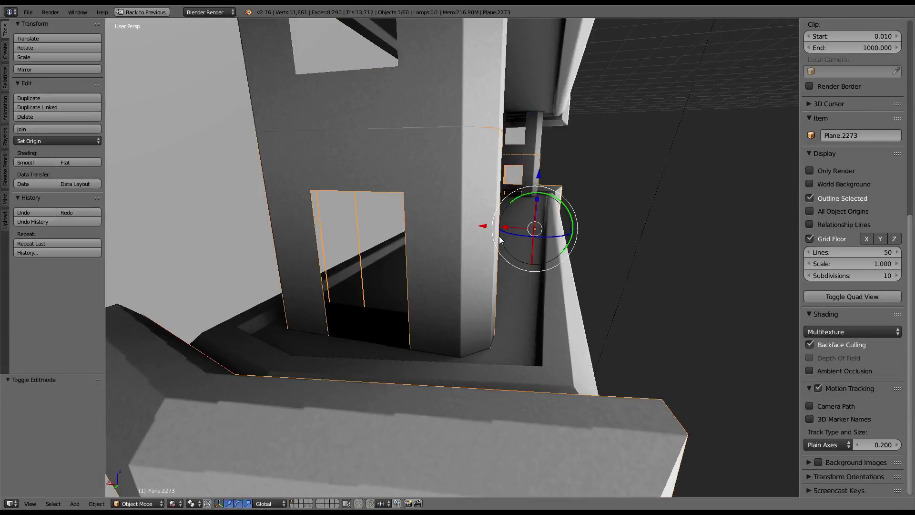
pyautogui.moveTo(499, 236); pyautogui.dragTo(325, 240, button='middle')
pyautogui.press('Tab')
# Fill faces between the selected edges across the frame around the opening
pyautogui.rightClick(325, 240)
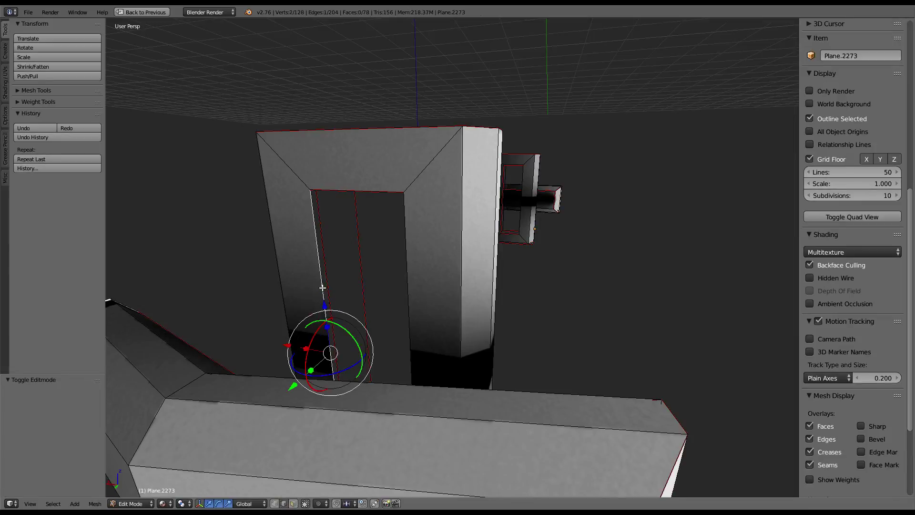
pyautogui.press('f')
pyautogui.moveTo(358, 273); pyautogui.dragTo(388, 184, button='middle')
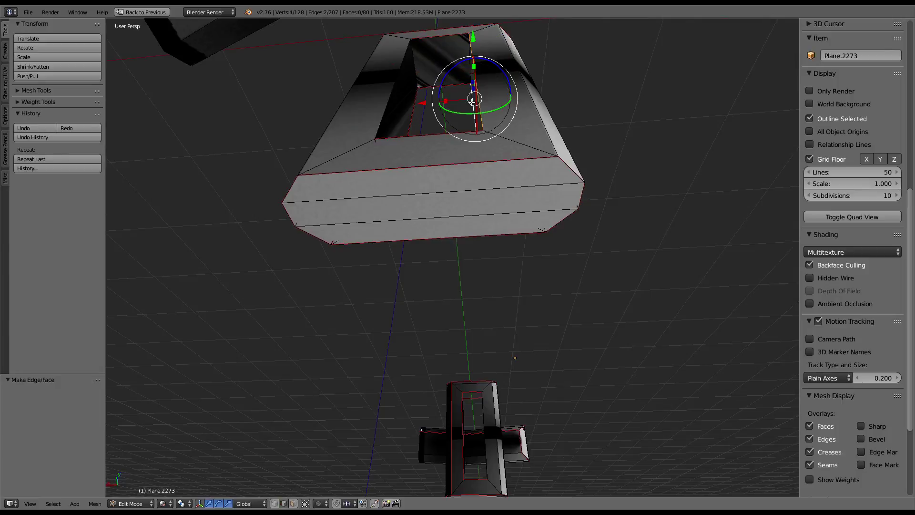
pyautogui.press('f')
pyautogui.moveTo(472, 101)
pyautogui.mouseDown(button='middle')
pyautogui.moveTo(402, 479)
pyautogui.moveTo(418, 445)
pyautogui.mouseUp(button='middle')
pyautogui.rightClick(401, 479)
pyautogui.moveTo(457, 389)
pyautogui.mouseDown(button='middle')
pyautogui.moveTo(411, 282)
pyautogui.moveTo(247, 196)
pyautogui.mouseUp(button='middle')
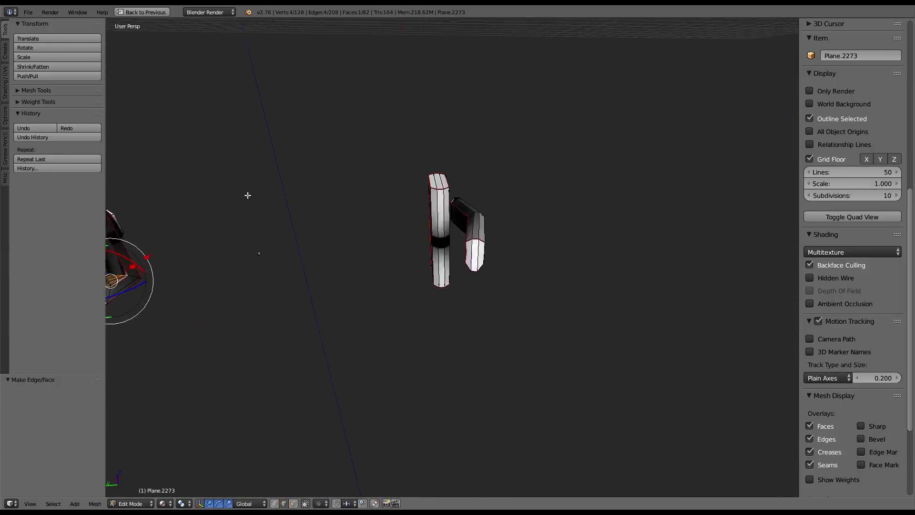
pyautogui.scroll(5, 413, 297)
pyautogui.moveTo(413, 297); pyautogui.dragTo(426, 365, button='middle')
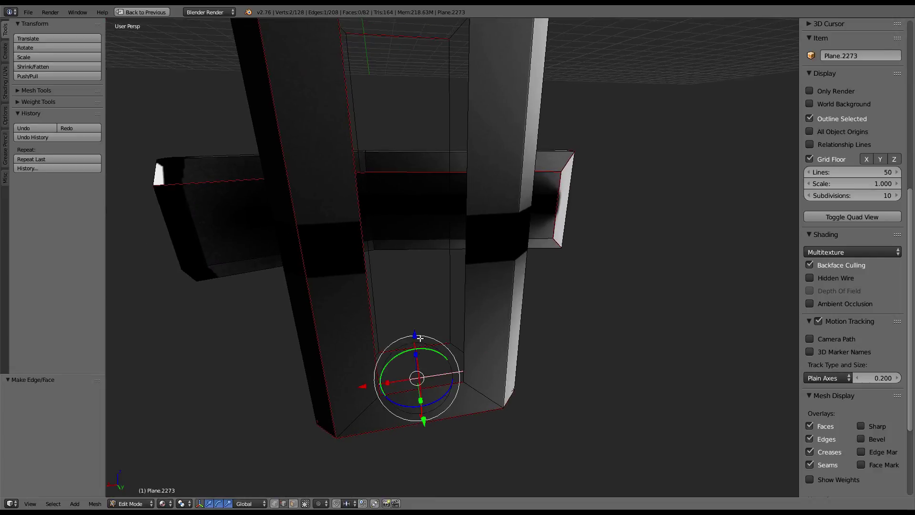
pyautogui.press('f')
pyautogui.moveTo(443, 400); pyautogui.dragTo(307, 198, button='middle')
# Select the edges across the top opening and fill it with a face
pyautogui.rightClick(363, 261)
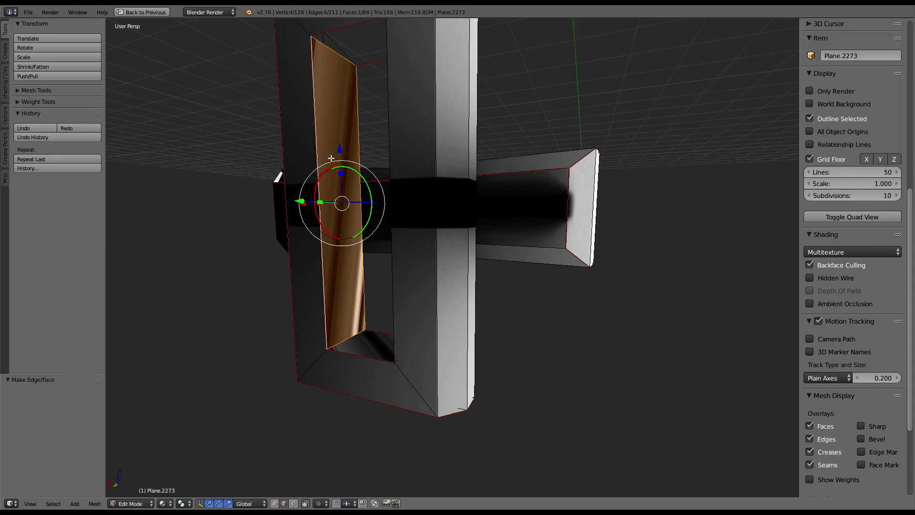
pyautogui.moveTo(597, 278)
pyautogui.mouseDown(button='middle')
pyautogui.moveTo(377, 139)
pyautogui.moveTo(486, 225)
pyautogui.mouseUp(button='middle')
pyautogui.keyDown('alt'); pyautogui.rightClick(377, 140); pyautogui.keyUp('alt')
pyautogui.press('f')
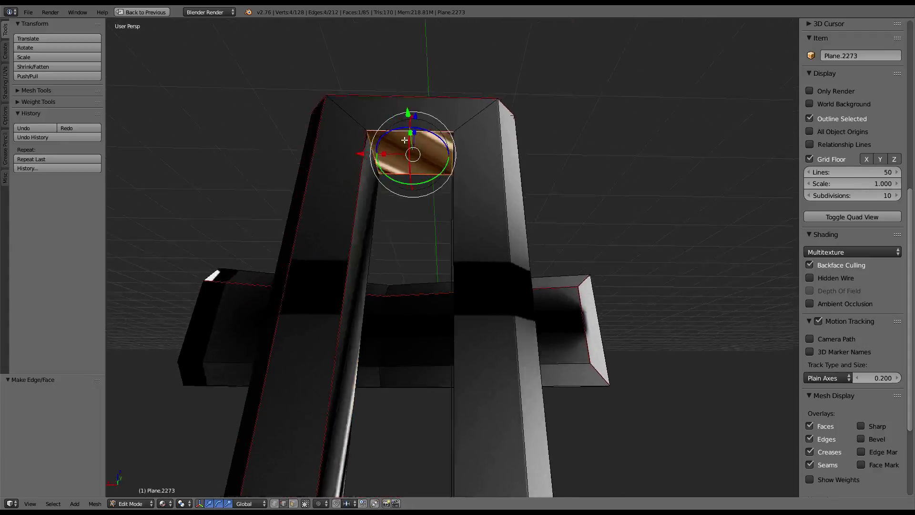
# Select the frame's outer and inner face loops
pyautogui.rightClick(482, 163)
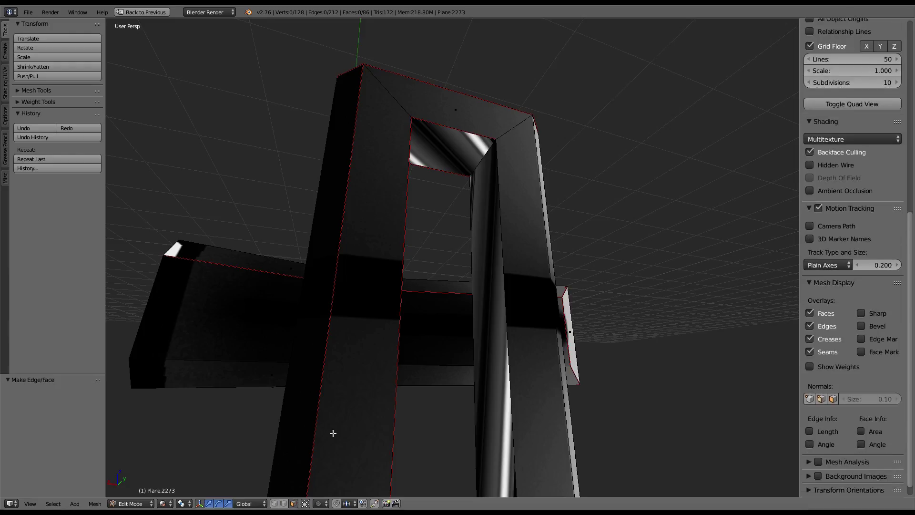
pyautogui.keyDown('alt'); pyautogui.rightClick(487, 149); pyautogui.keyUp('alt')
pyautogui.scroll(-5, 321, 178)
pyautogui.moveTo(321, 178)
pyautogui.mouseDown(button='middle')
pyautogui.moveTo(158, 243)
pyautogui.moveTo(495, 209)
pyautogui.mouseUp(button='middle')
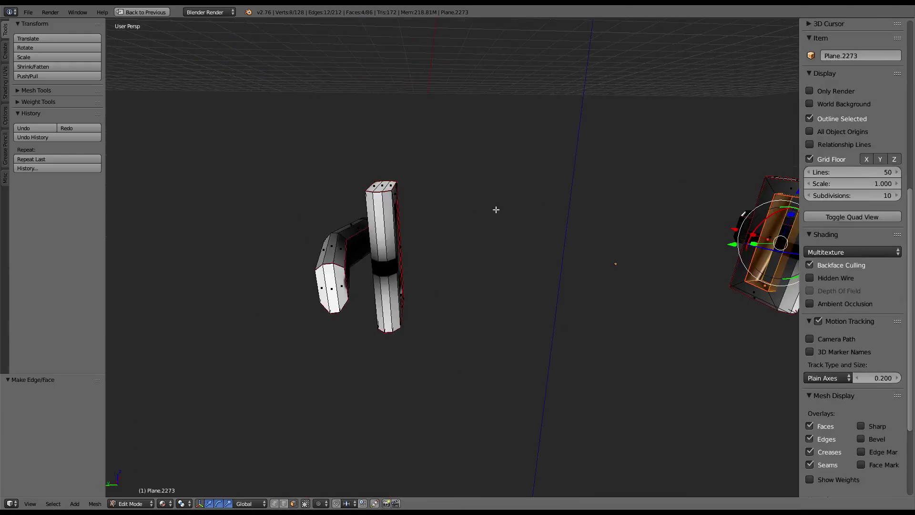
pyautogui.moveTo(428, 240); pyautogui.dragTo(482, 215, button='middle')
pyautogui.keyDown('alt'); pyautogui.keyDown('shift'); pyautogui.rightClick(413, 267); pyautogui.keyUp('shift'); pyautogui.keyUp('alt')
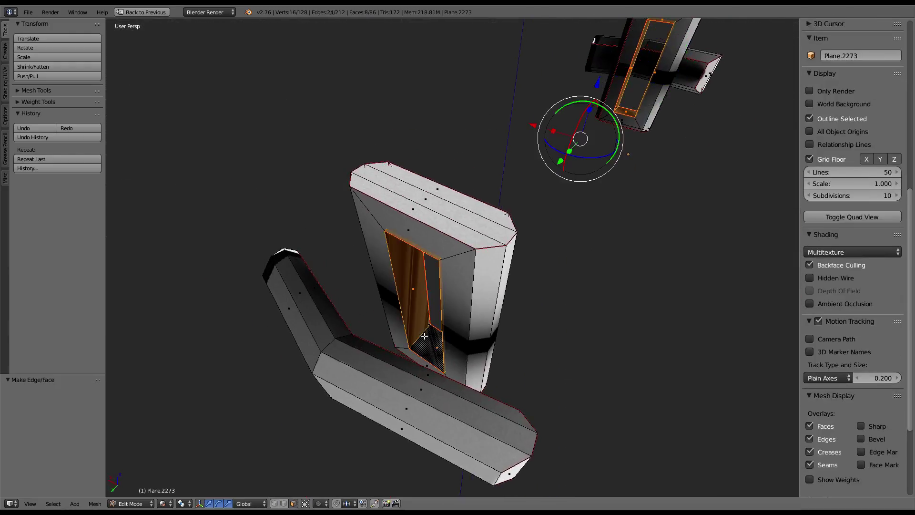
# Clear existing seams, select the boundary loop, and mark it as a seam
pyautogui.hotkey('ctrl', 'e')
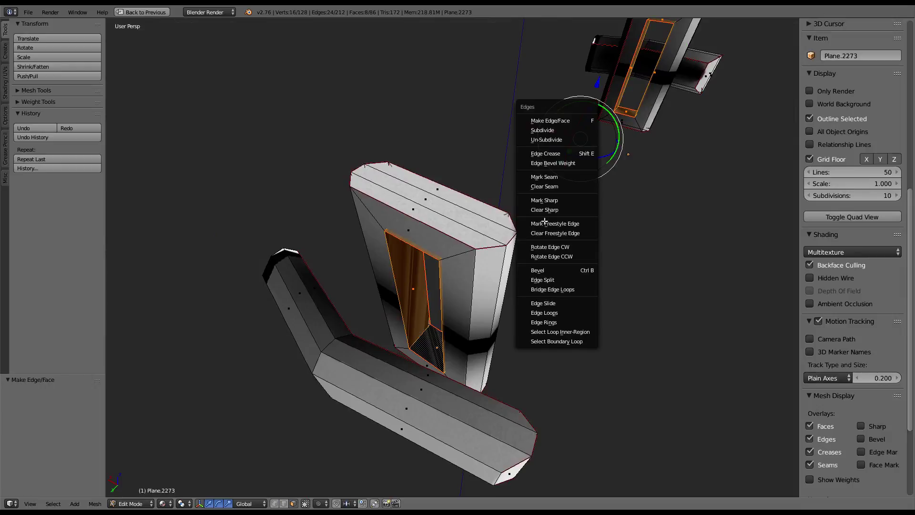
pyautogui.click(573, 185)
pyautogui.hotkey('ctrl', 'e')
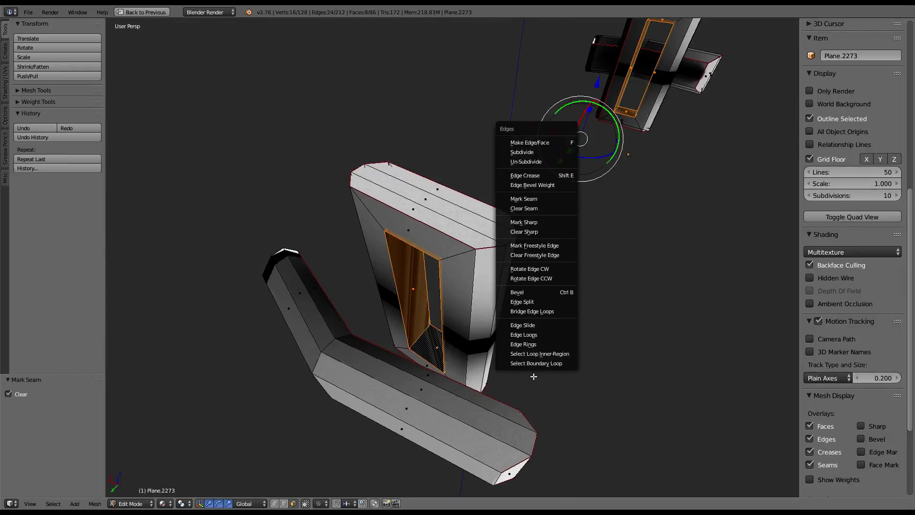
pyautogui.click(531, 364)
pyautogui.hotkey('ctrl', 'e')
pyautogui.click(508, 199)
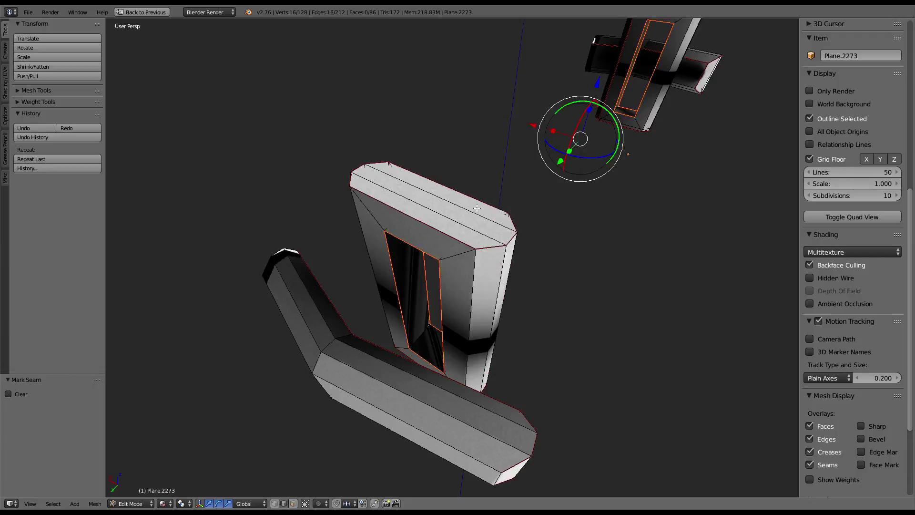
pyautogui.moveTo(508, 200); pyautogui.dragTo(430, 220, button='middle')
# Pick single rail edges and move the view inside the opening
pyautogui.rightClick(508, 270)
pyautogui.rightClick(524, 163)
pyautogui.moveTo(524, 163)
pyautogui.mouseDown(button='middle')
pyautogui.moveTo(280, 170)
pyautogui.moveTo(463, 200)
pyautogui.mouseUp(button='middle')
pyautogui.scroll(5, 335, 200)
pyautogui.moveTo(334, 200); pyautogui.dragTo(406, 163, button='middle')
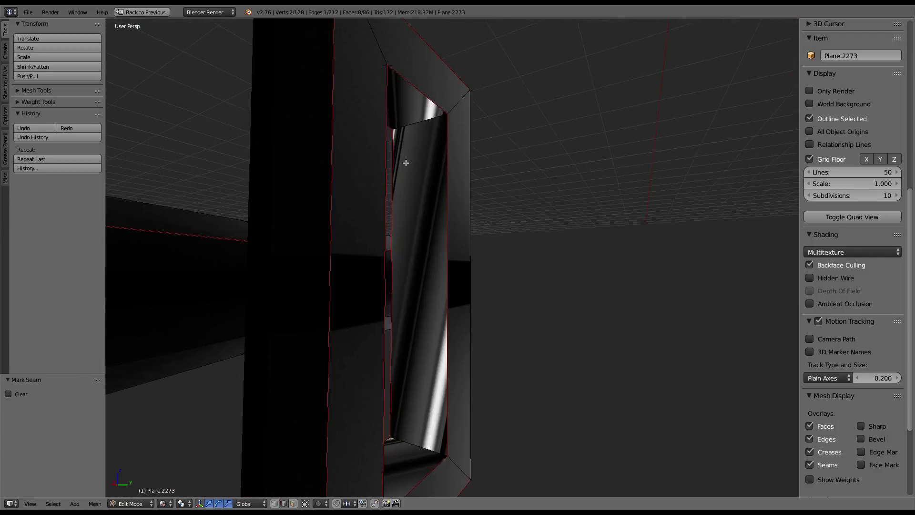
pyautogui.hotkey('ctrl', 'e')
pyautogui.click(590, 86)
# Select the inner faces of both holes and restore the layout with the UV editor
pyautogui.hotkey('ctrl', 'l')
pyautogui.press('KP_Decimal')
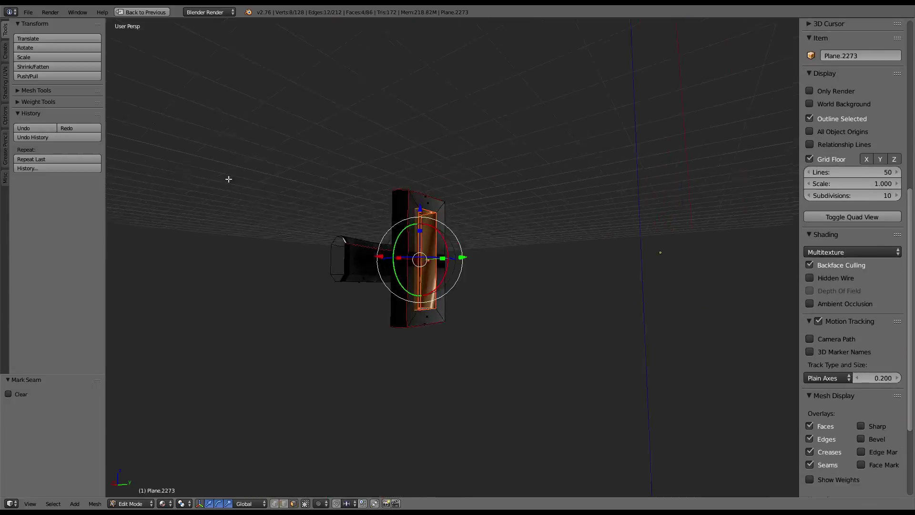
pyautogui.keyDown('shift'); pyautogui.moveTo(158, 198); pyautogui.dragTo(267, 205, button='middle'); pyautogui.keyUp('shift')
pyautogui.scroll(3, 242, 353)
pyautogui.press('l')
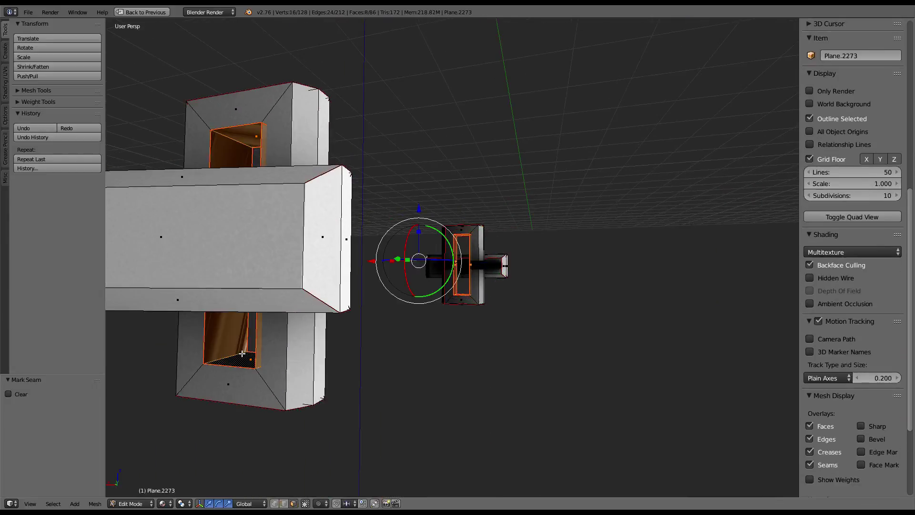
pyautogui.hotkey('ctrl', 'Up')
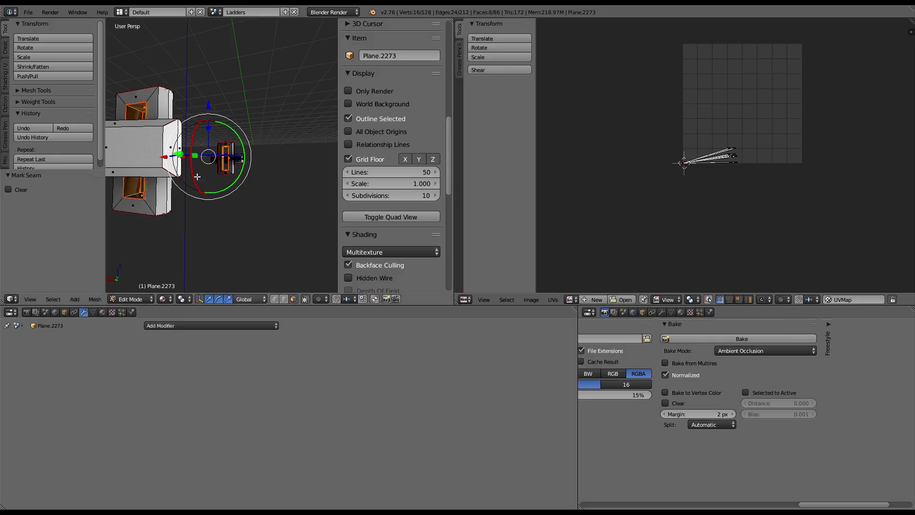
# Load Ladder_Ao_1 in the image editor and unwrap the selected faces
pyautogui.click(572, 300)
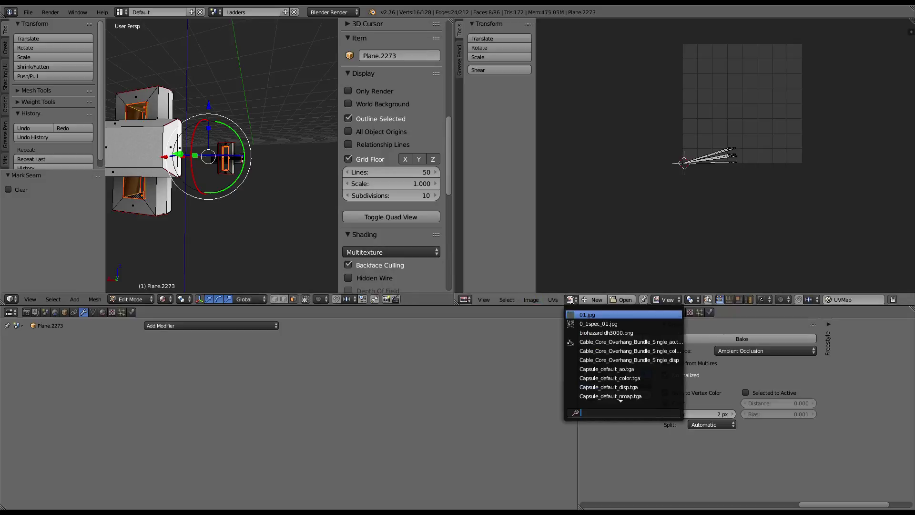
pyautogui.write('la')
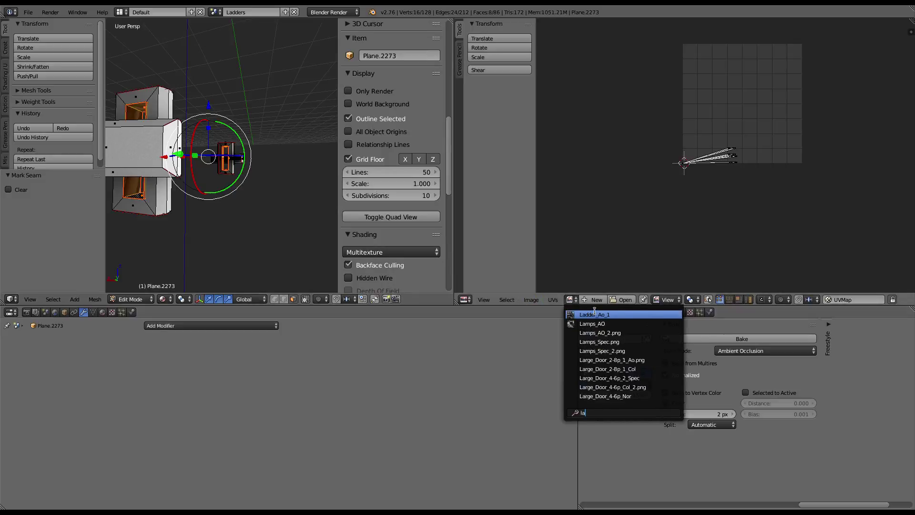
pyautogui.click(595, 312)
pyautogui.press('u')
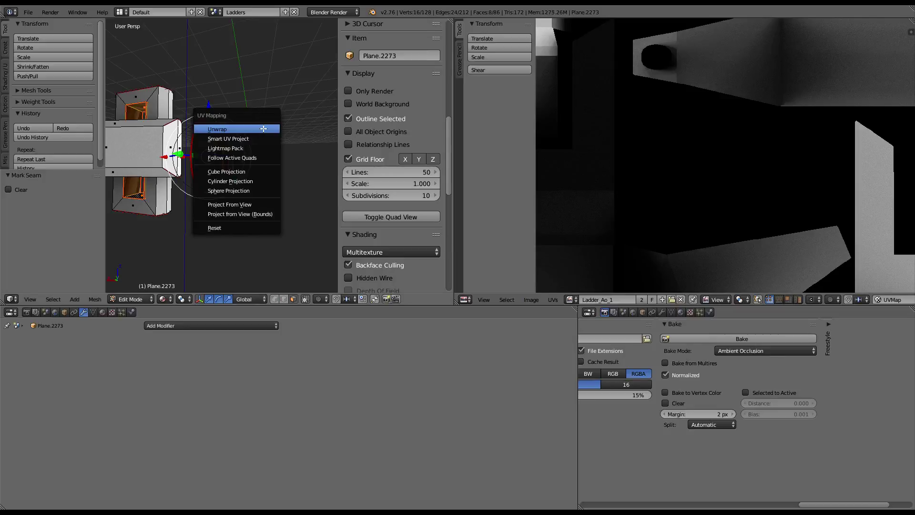
pyautogui.press('Return')
# Scale all UVs down, rotate them 90 degrees, and place the strip on the texture
pyautogui.scroll(-2, 629, 116)
pyautogui.scroll(-2, 631, 161)
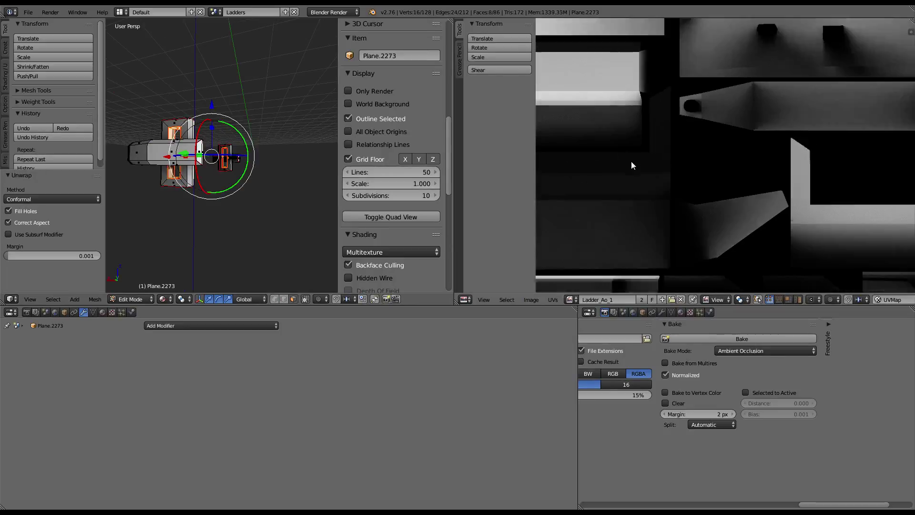
pyautogui.scroll(-2, 632, 161)
pyautogui.scroll(-2, 631, 161)
pyautogui.press('a')
pyautogui.press('s')
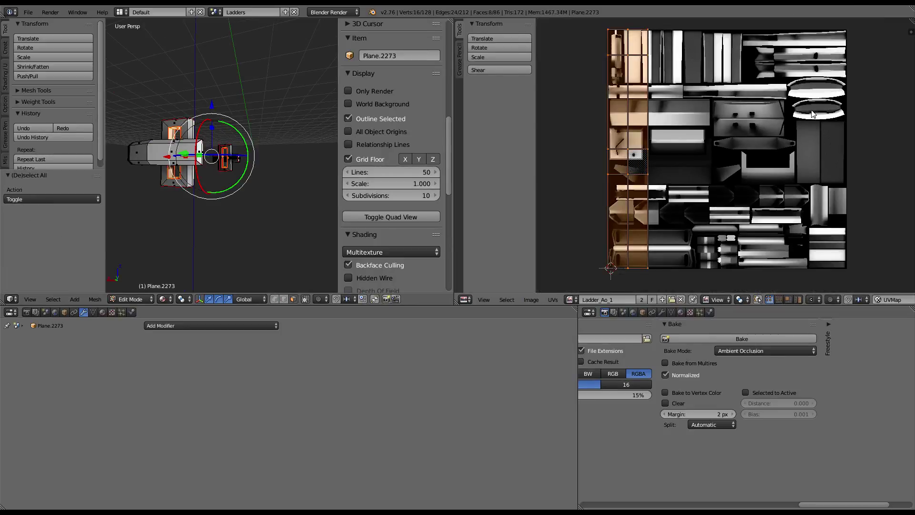
pyautogui.click(709, 116)
pyautogui.write('r90')
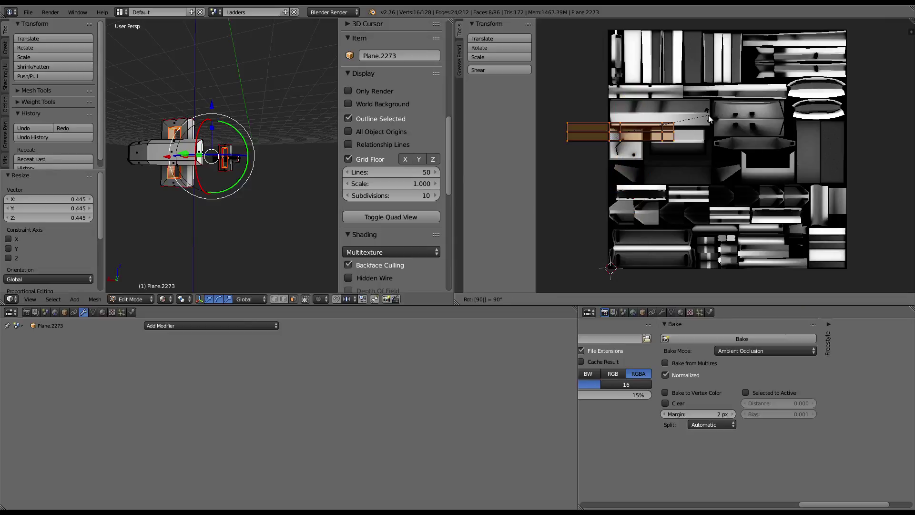
pyautogui.press('Return')
pyautogui.press('g')
pyautogui.click(715, 143)
# Resize the UV strip and move it onto the dark area of the texture
pyautogui.scroll(2, 668, 158)
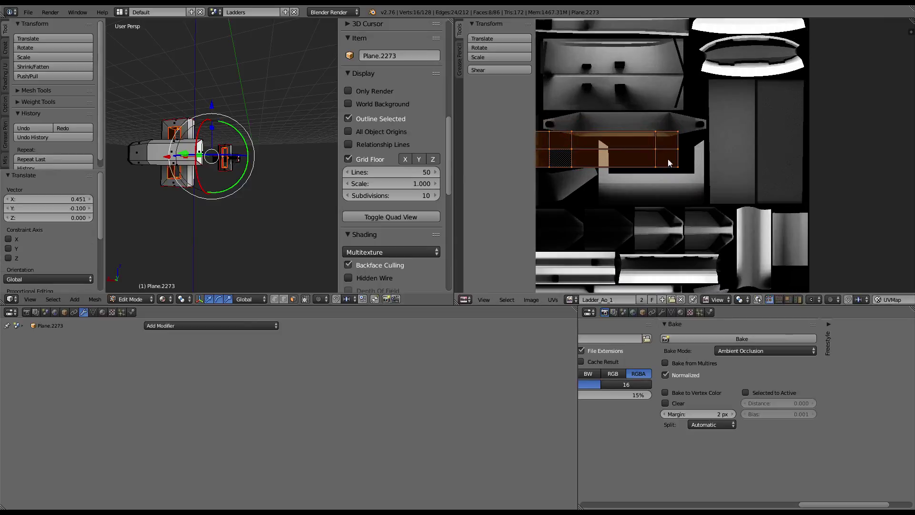
pyautogui.press('s')
pyautogui.click(688, 150)
pyautogui.scroll(3, 738, 171)
pyautogui.press('g')
pyautogui.click(829, 210)
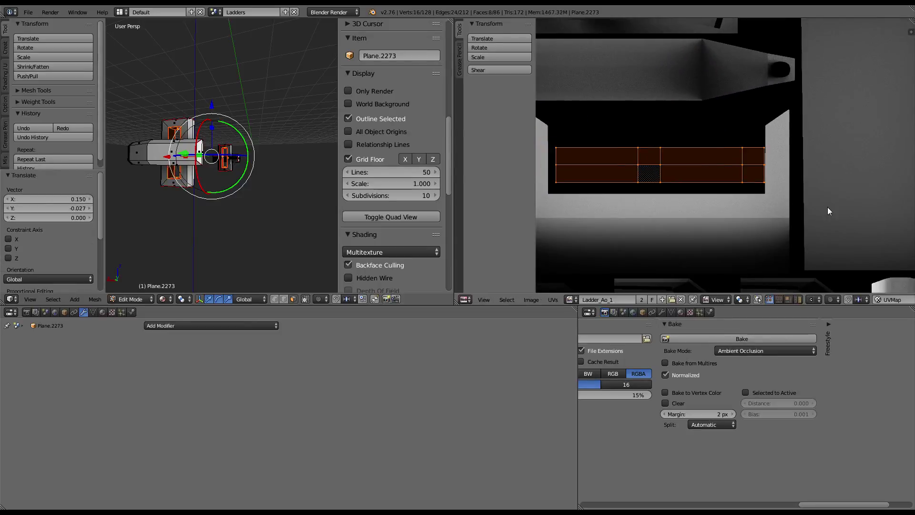
pyautogui.scroll(2, 853, 151)
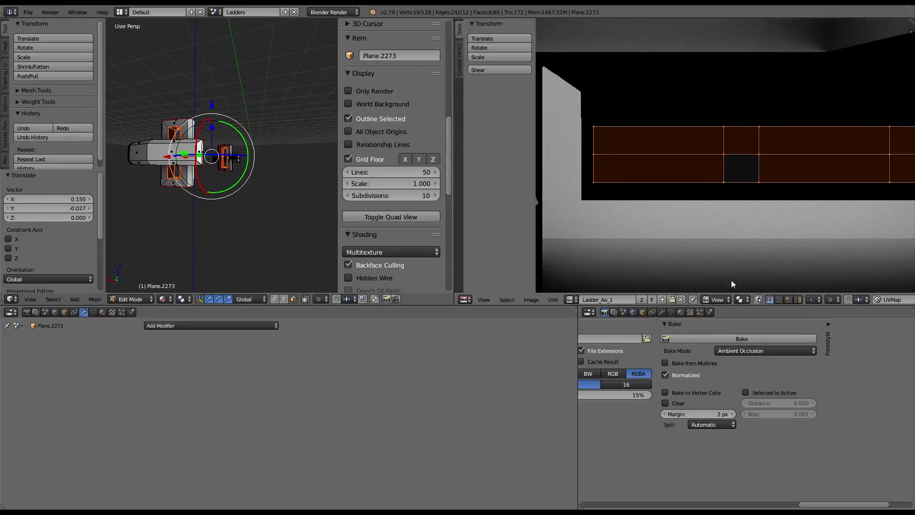
pyautogui.press('g')
pyautogui.click(774, 179)
pyautogui.moveTo(776, 171); pyautogui.dragTo(739, 183, button='middle')
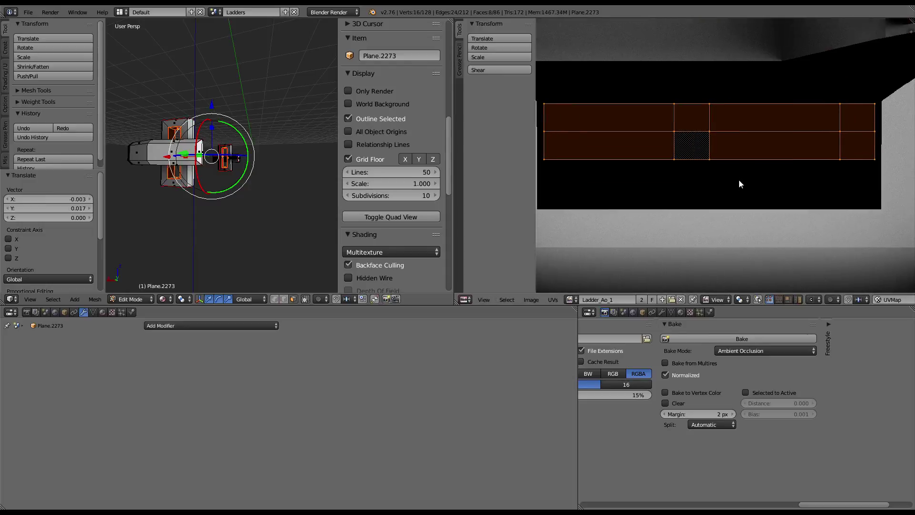
pyautogui.press('g')
pyautogui.click(745, 182)
# Select the bottom row of UVs and move it down
pyautogui.press('a')
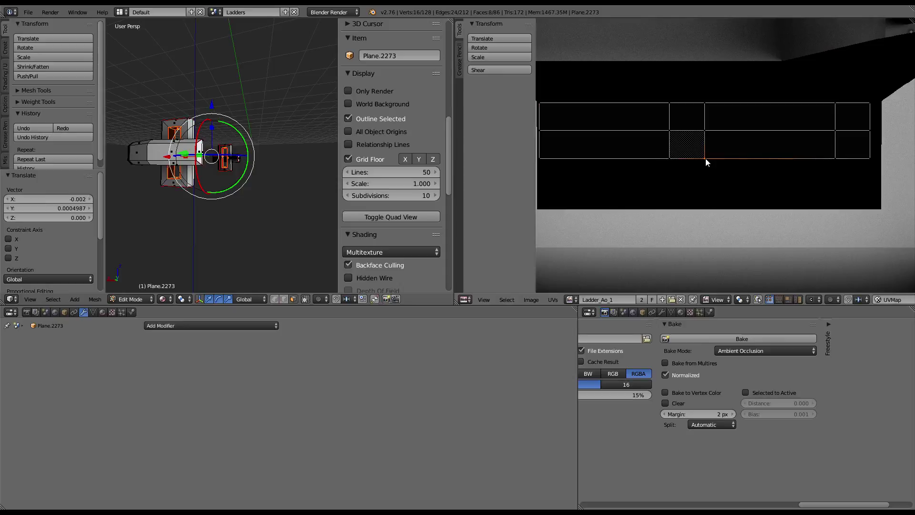
pyautogui.press('l')
pyautogui.press('g')
pyautogui.click(705, 161)
pyautogui.scroll(-1, 705, 161)
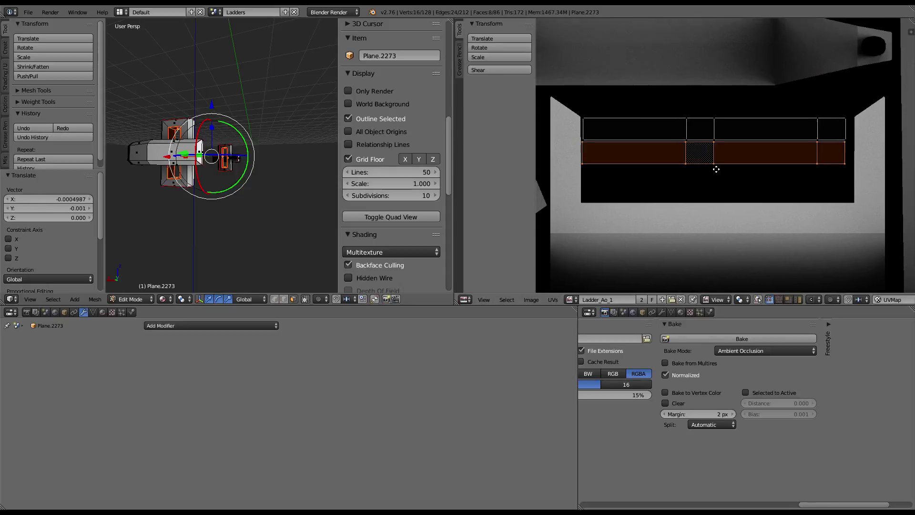
pyautogui.moveTo(705, 161); pyautogui.dragTo(734, 181, button='middle')
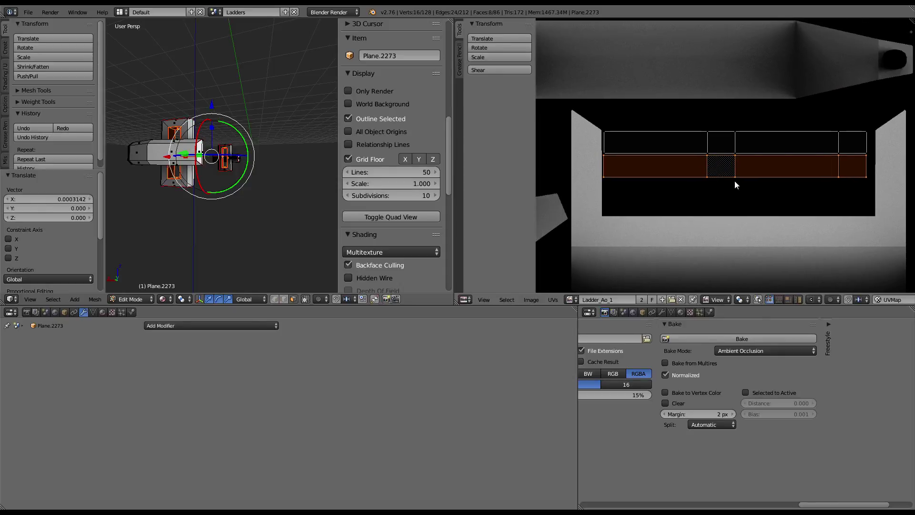
pyautogui.scroll(-4, 734, 181)
# Box-select both UV rows, move them lower on the texture, and return to Object Mode
pyautogui.press('b')
pyautogui.moveTo(653, 126); pyautogui.dragTo(860, 230)
pyautogui.press('KP_Decimal')
pyautogui.press('g')
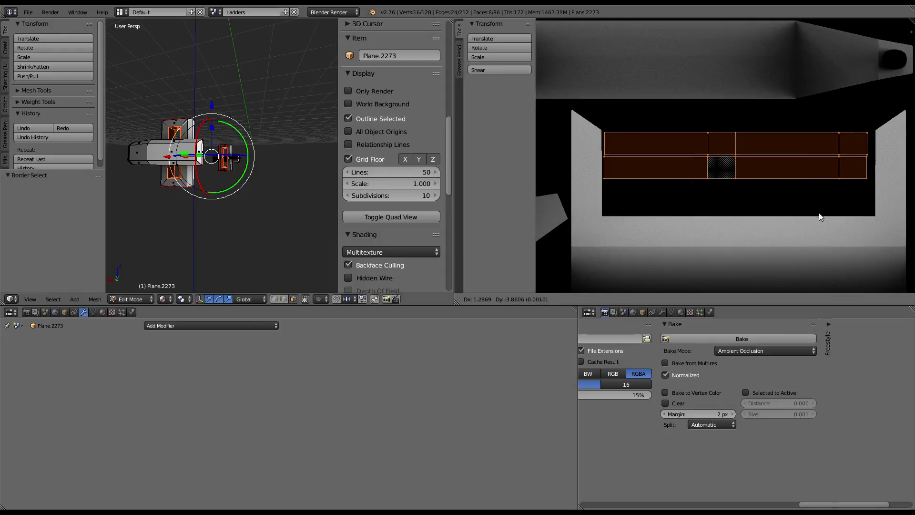
pyautogui.click(823, 242)
pyautogui.moveTo(822, 242); pyautogui.dragTo(717, 190, button='middle')
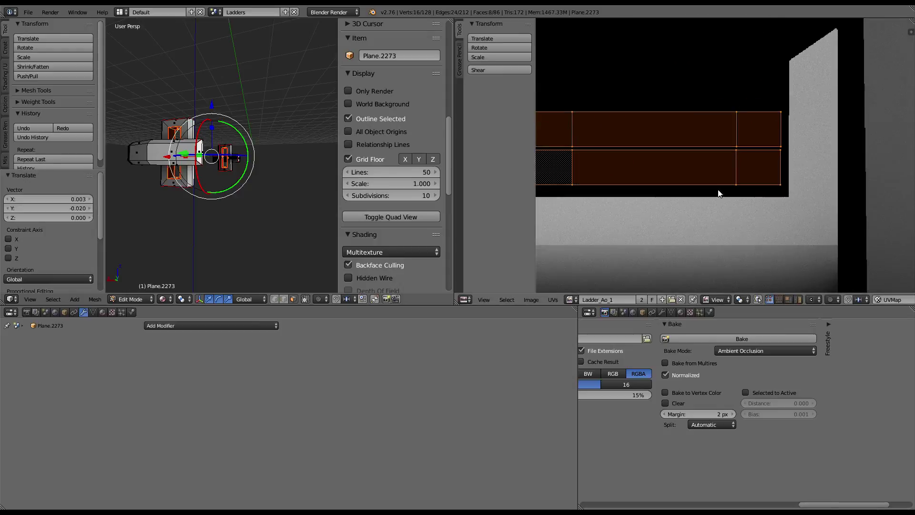
pyautogui.scroll(-3, 718, 190)
pyautogui.press('Tab')
# Reveal all hidden ladder objects and select the rail piece Plane.2273
pyautogui.hotkey('alt', 'h')
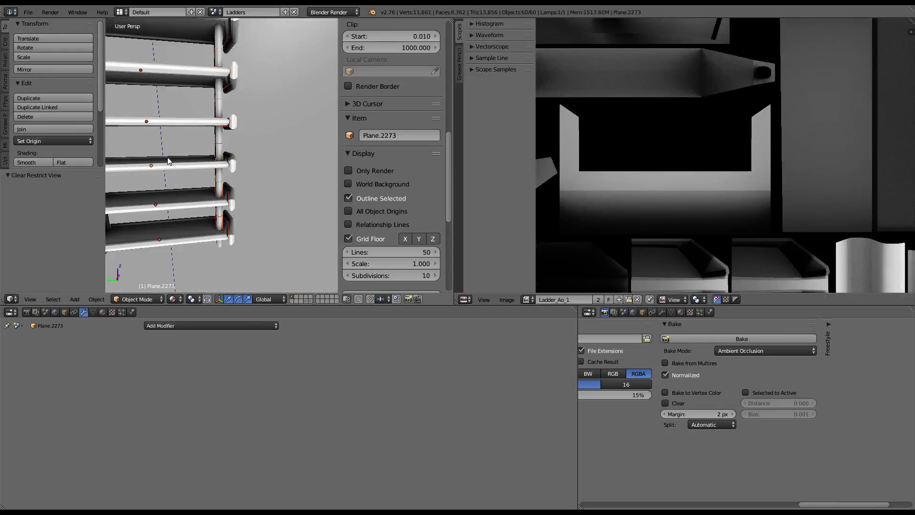
pyautogui.moveTo(168, 157)
pyautogui.mouseDown(button='middle')
pyautogui.moveTo(247, 144)
pyautogui.moveTo(198, 136)
pyautogui.moveTo(244, 187)
pyautogui.moveTo(199, 143)
pyautogui.moveTo(206, 185)
pyautogui.moveTo(184, 198)
pyautogui.moveTo(191, 110)
pyautogui.mouseUp(button='middle')
pyautogui.rightClick(234, 187)
pyautogui.press('KP_Decimal')
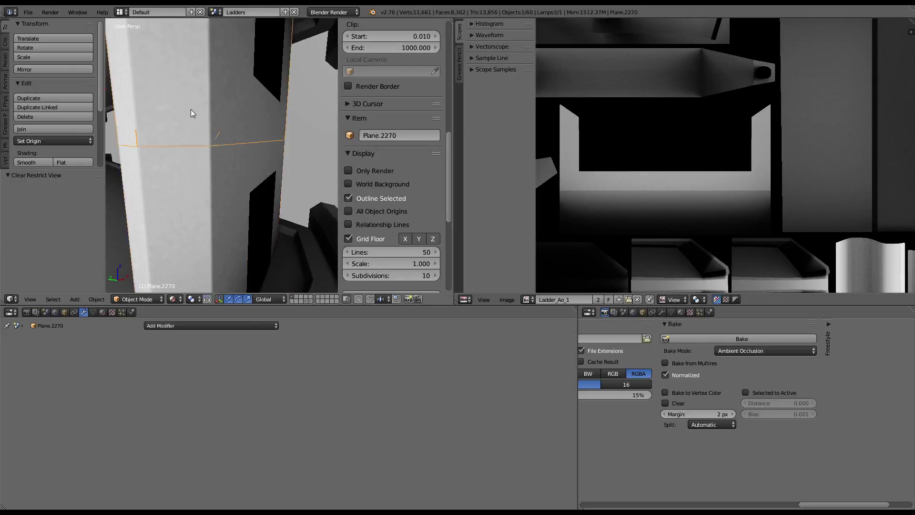
pyautogui.scroll(-5, 191, 110)
# Add rail pieces Plane.2270 and Plane.2274 to the selection and start the ambient occlusion bake
pyautogui.rightClick(215, 148)
pyautogui.moveTo(216, 149)
pyautogui.mouseDown(button='middle')
pyautogui.moveTo(238, 211)
pyautogui.moveTo(231, 148)
pyautogui.moveTo(222, 171)
pyautogui.moveTo(257, 104)
pyautogui.moveTo(224, 98)
pyautogui.moveTo(258, 191)
pyautogui.moveTo(279, 210)
pyautogui.moveTo(233, 72)
pyautogui.moveTo(194, 63)
pyautogui.moveTo(186, 96)
pyautogui.moveTo(244, 122)
pyautogui.mouseUp(button='middle')
pyautogui.rightClick(237, 161)
pyautogui.press('KP_Decimal')
pyautogui.scroll(-3, 224, 101)
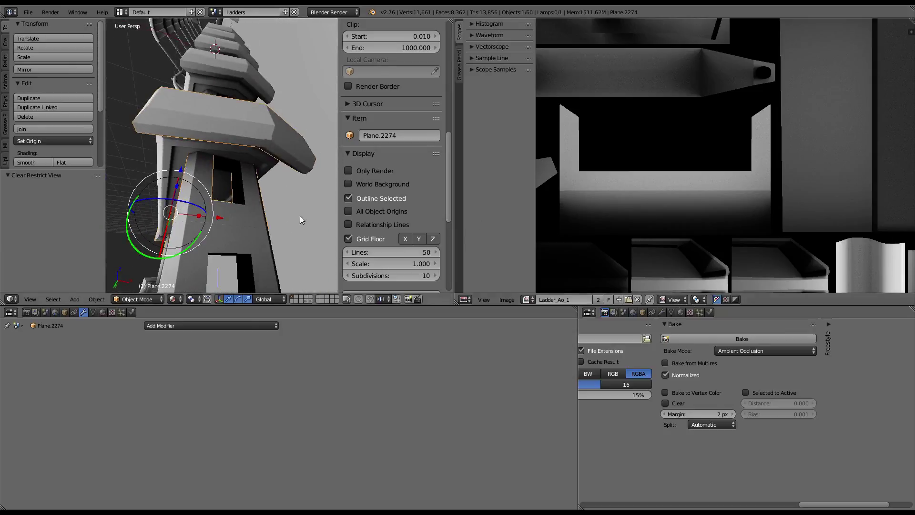
pyautogui.click(777, 339)
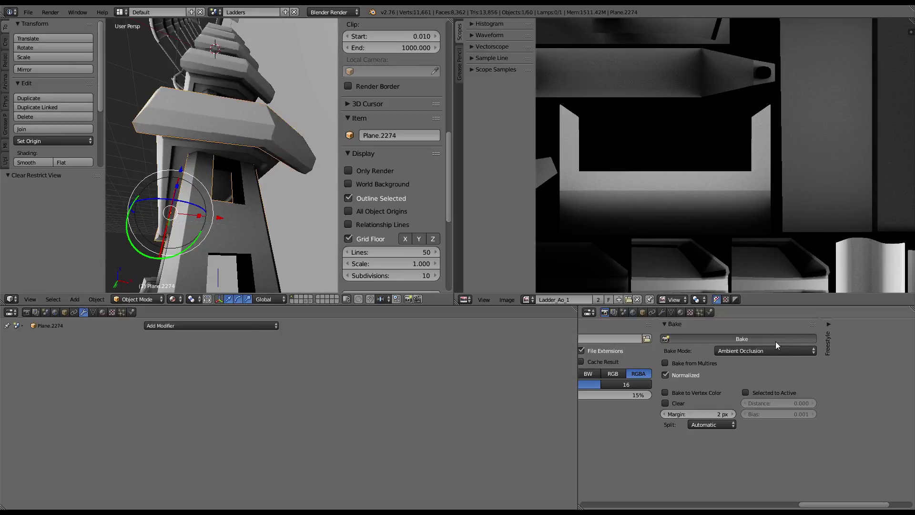
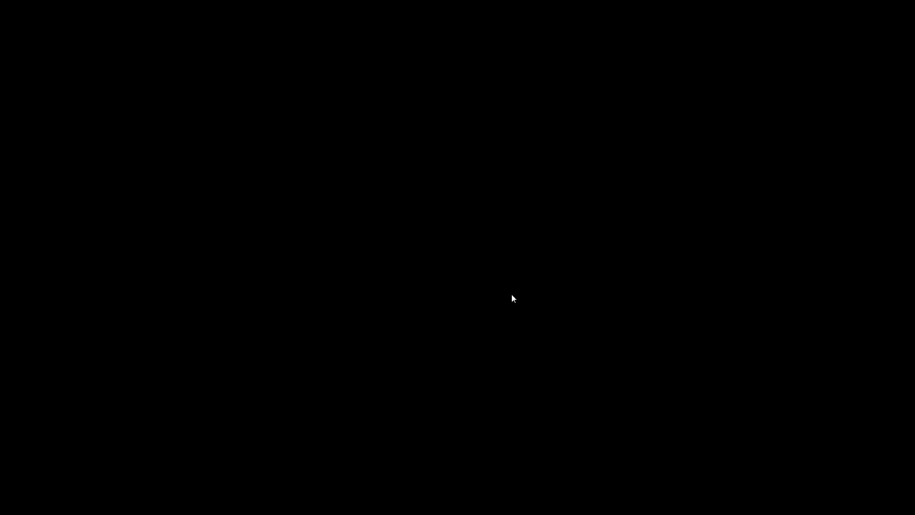
# Save the Ladder_Ao_1 image and start a new Ambient Occlusion bake into it
pyautogui.click(513, 298)
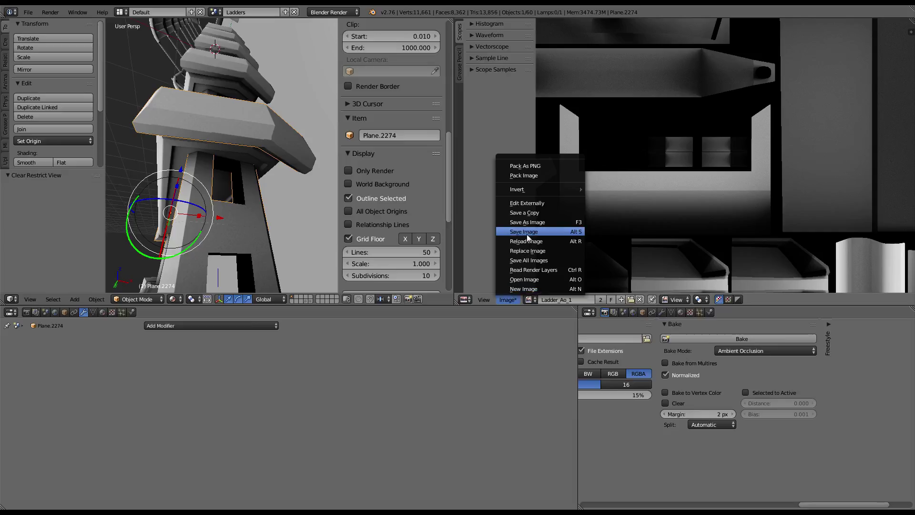
pyautogui.click(527, 233)
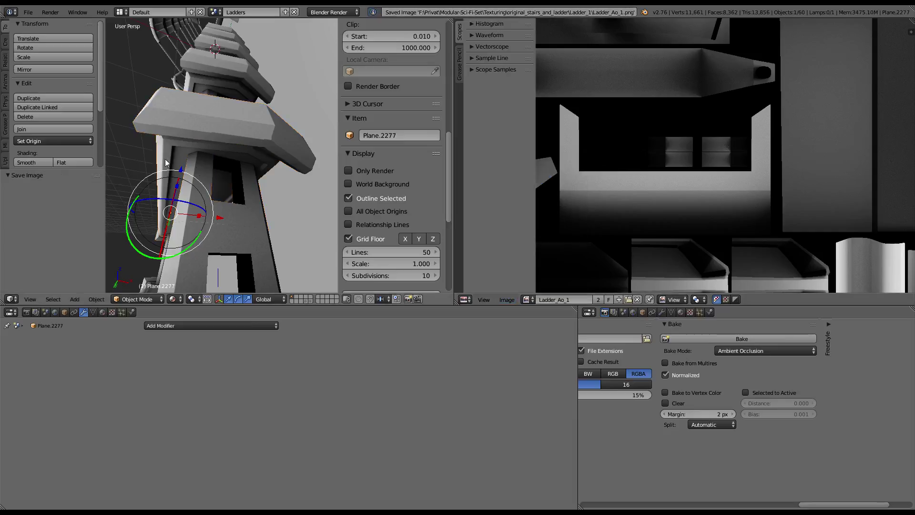
pyautogui.click(701, 340)
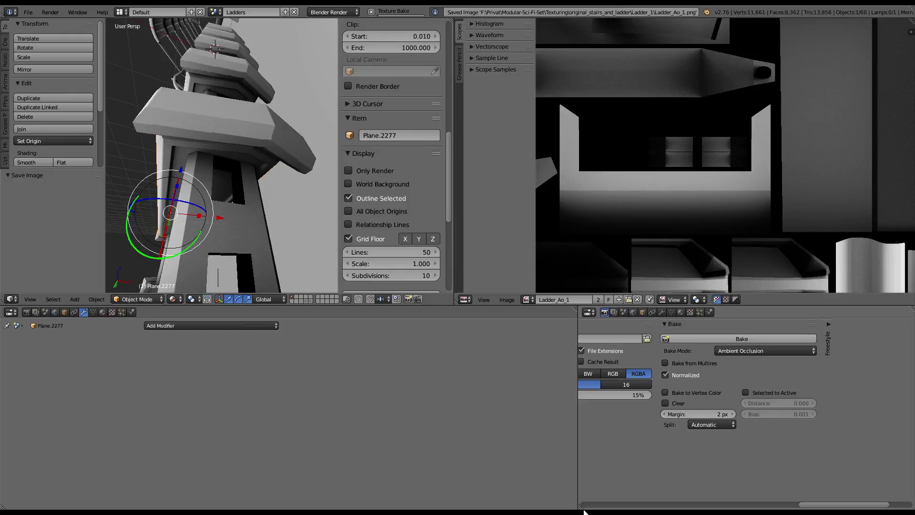
# Orbit around to the ladder rungs and select one rung object
pyautogui.scroll(5, 270, 133)
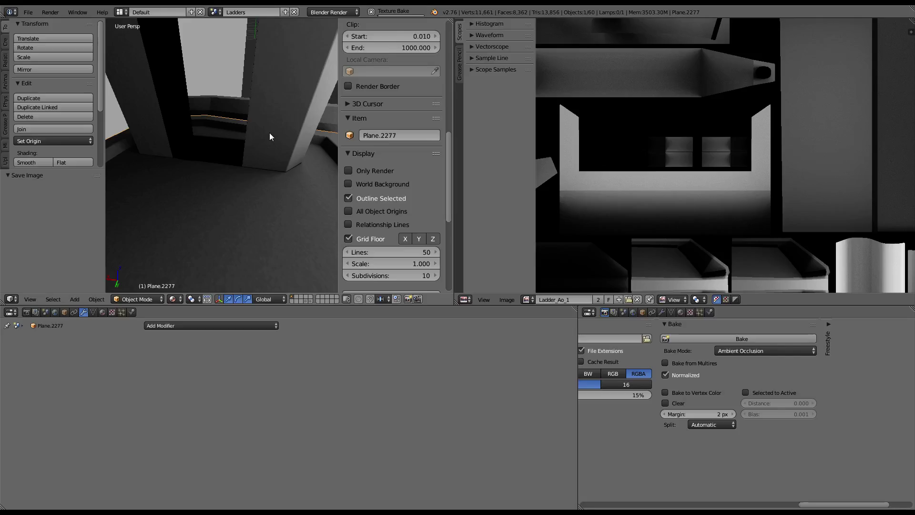
pyautogui.scroll(3, 207, 102)
pyautogui.scroll(-3, 207, 102)
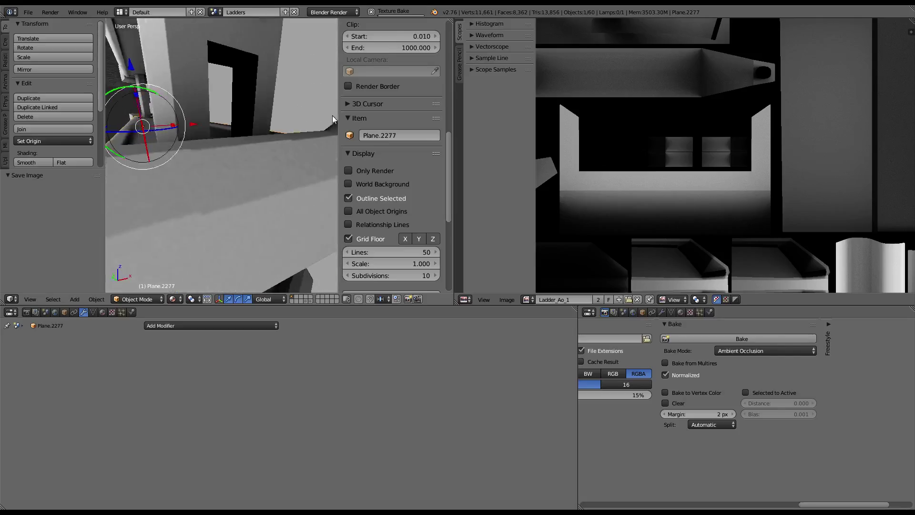
pyautogui.scroll(-1, 372, 96)
pyautogui.moveTo(218, 121)
pyautogui.mouseDown(button='middle')
pyautogui.moveTo(172, 150)
pyautogui.moveTo(163, 196)
pyautogui.moveTo(182, 153)
pyautogui.mouseUp(button='middle')
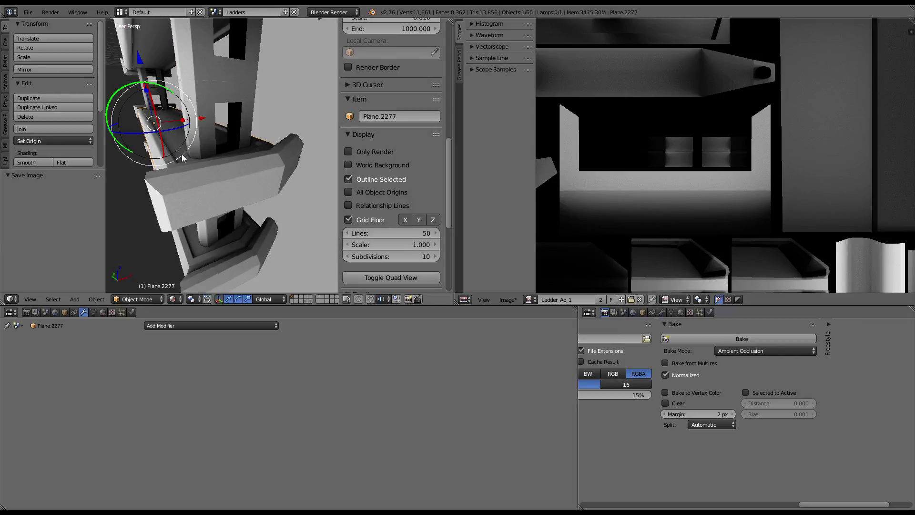
pyautogui.moveTo(181, 154); pyautogui.dragTo(300, 152, button='middle')
pyautogui.rightClick(242, 168)
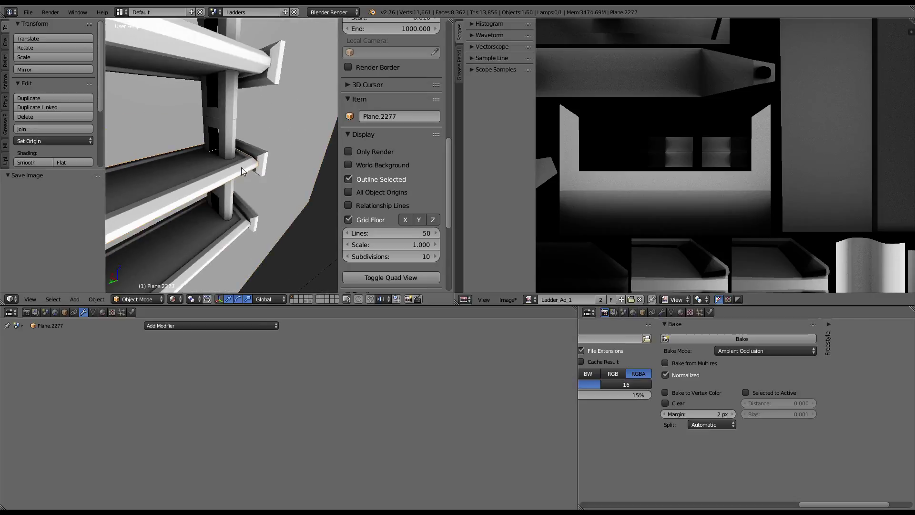
pyautogui.scroll(-5, 673, 170)
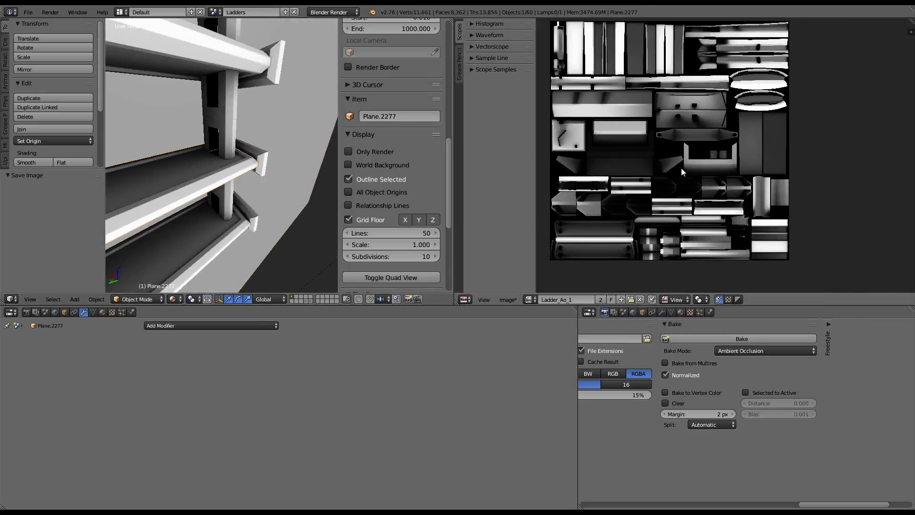
pyautogui.scroll(2, 682, 168)
# Inspect the rung's UVs in Edit Mode, then return to Object Mode
pyautogui.press('Tab')
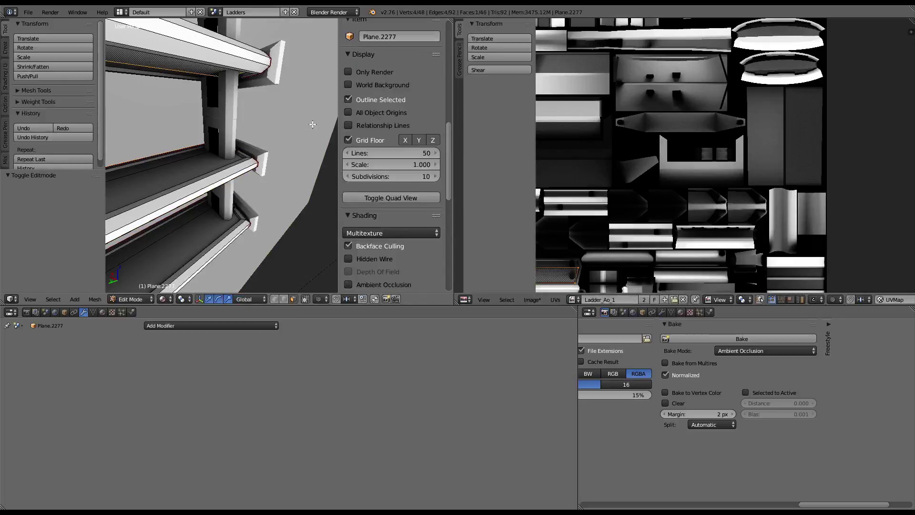
pyautogui.scroll(5, 805, 60)
pyautogui.scroll(2, 805, 60)
pyautogui.moveTo(806, 60); pyautogui.dragTo(772, 70, button='middle')
pyautogui.press('Tab')
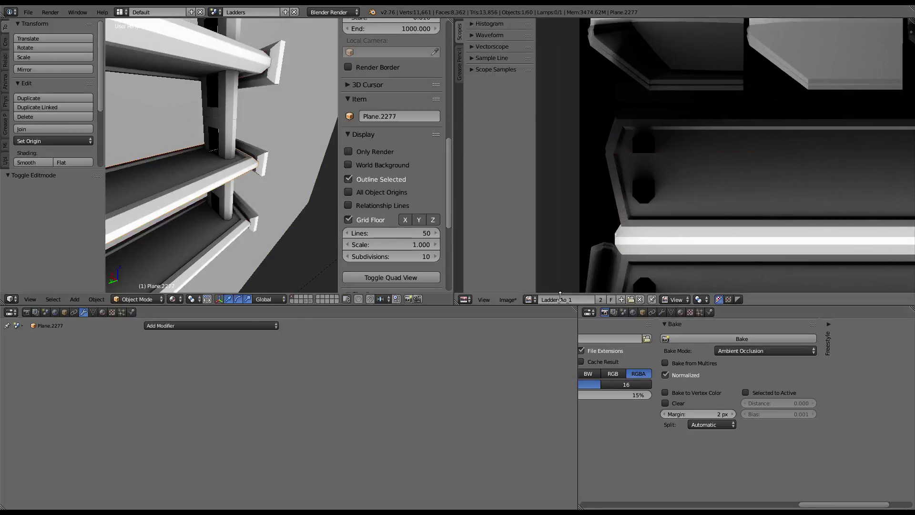
# Save the re-baked Ladder_Ao_1 texture image again
pyautogui.click(511, 302)
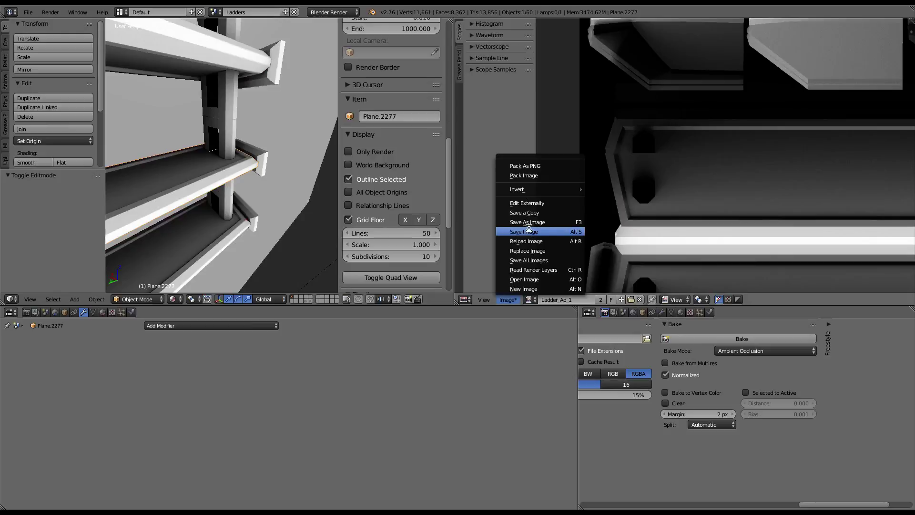
pyautogui.press('Return')
pyautogui.click(507, 299)
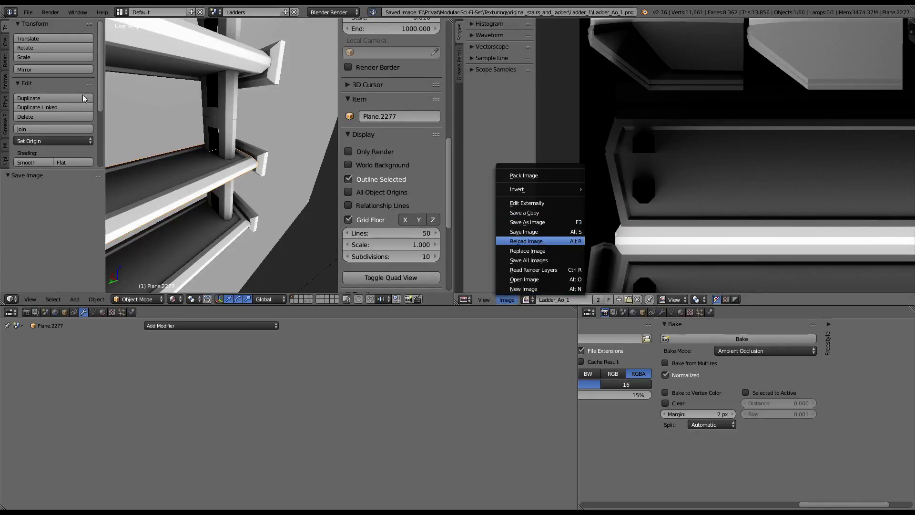
pyautogui.scroll(2, 224, 117)
# Maximise the 3D view, deselect everything, and orbit to look down the ladder cage
pyautogui.hotkey('ctrl', 'Up')
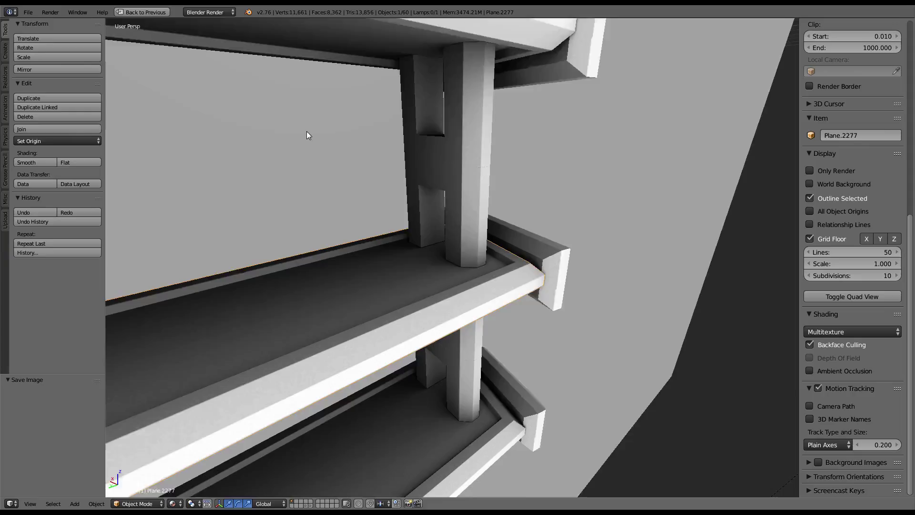
pyautogui.moveTo(307, 131)
pyautogui.mouseDown(button='middle')
pyautogui.moveTo(345, 153)
pyautogui.moveTo(245, 127)
pyautogui.moveTo(378, 82)
pyautogui.moveTo(381, 235)
pyautogui.moveTo(428, 198)
pyautogui.moveTo(466, 276)
pyautogui.moveTo(544, 332)
pyautogui.moveTo(539, 247)
pyautogui.mouseUp(button='middle')
pyautogui.press('a')
pyautogui.scroll(-2, 347, 153)
pyautogui.scroll(-3, 539, 247)
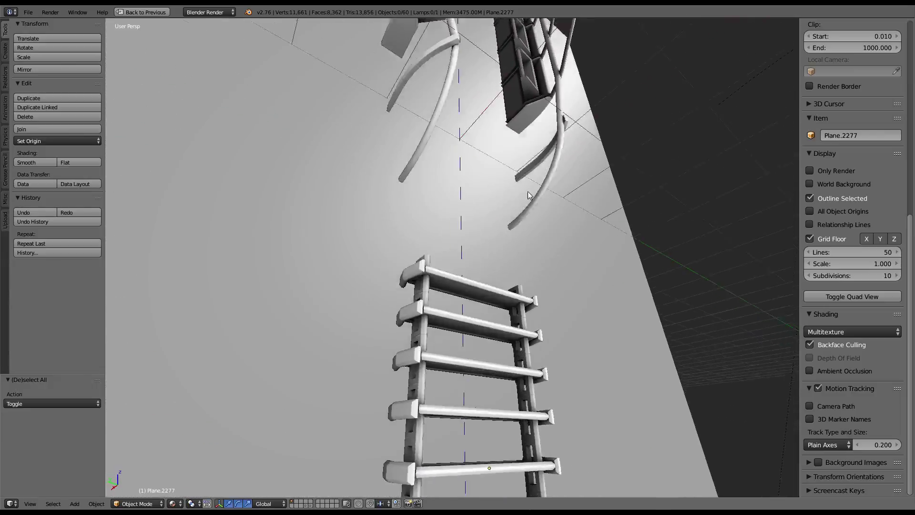
pyautogui.scroll(4, 522, 182)
pyautogui.scroll(-4, 522, 181)
pyautogui.moveTo(522, 181)
pyautogui.mouseDown(button='middle')
pyautogui.moveTo(436, 210)
pyautogui.moveTo(504, 362)
pyautogui.moveTo(621, 407)
pyautogui.moveTo(559, 330)
pyautogui.moveTo(391, 307)
pyautogui.moveTo(421, 334)
pyautogui.moveTo(403, 253)
pyautogui.moveTo(494, 302)
pyautogui.moveTo(403, 238)
pyautogui.moveTo(460, 281)
pyautogui.moveTo(480, 224)
pyautogui.moveTo(474, 186)
pyautogui.moveTo(509, 219)
pyautogui.moveTo(506, 260)
pyautogui.moveTo(514, 252)
pyautogui.moveTo(492, 242)
pyautogui.moveTo(351, 225)
pyautogui.moveTo(352, 172)
pyautogui.moveTo(302, 153)
pyautogui.moveTo(375, 148)
pyautogui.moveTo(415, 157)
pyautogui.moveTo(408, 253)
pyautogui.moveTo(446, 156)
pyautogui.moveTo(552, 217)
pyautogui.moveTo(543, 245)
pyautogui.moveTo(572, 277)
pyautogui.moveTo(684, 306)
pyautogui.mouseUp(button='middle')
pyautogui.scroll(3, 504, 363)
# Edit cage object Plane.2239 and duplicate one of its side panel faces
pyautogui.rightClick(494, 302)
pyautogui.press('Tab')
pyautogui.rightClick(509, 219)
pyautogui.hotkey('shift', 'd')
# Move the duplicated face along Y, narrow it on X, and flatten it to 0 on Y
pyautogui.press('y')
pyautogui.click(409, 255)
pyautogui.press('s')
pyautogui.press('x')
pyautogui.click(500, 246)
pyautogui.write('sy')
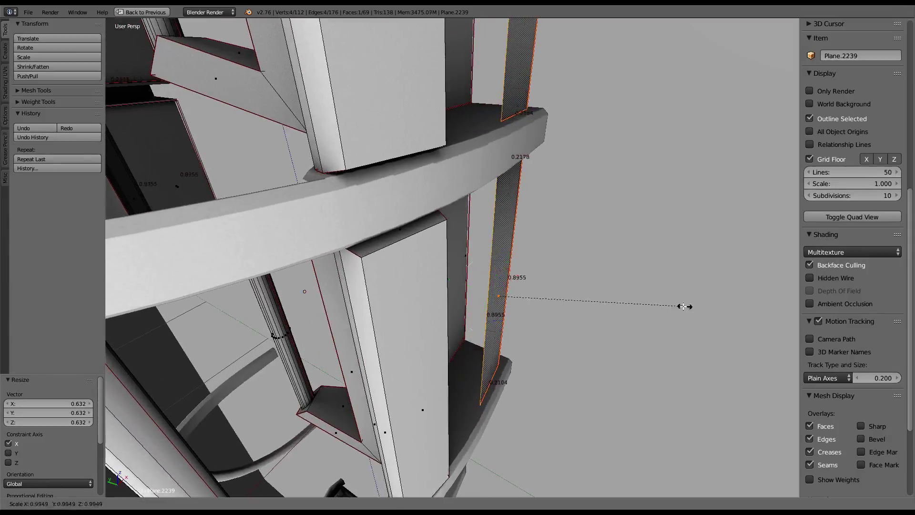
pyautogui.write('0')
pyautogui.press('Return')
pyautogui.scroll(5, 606, 298)
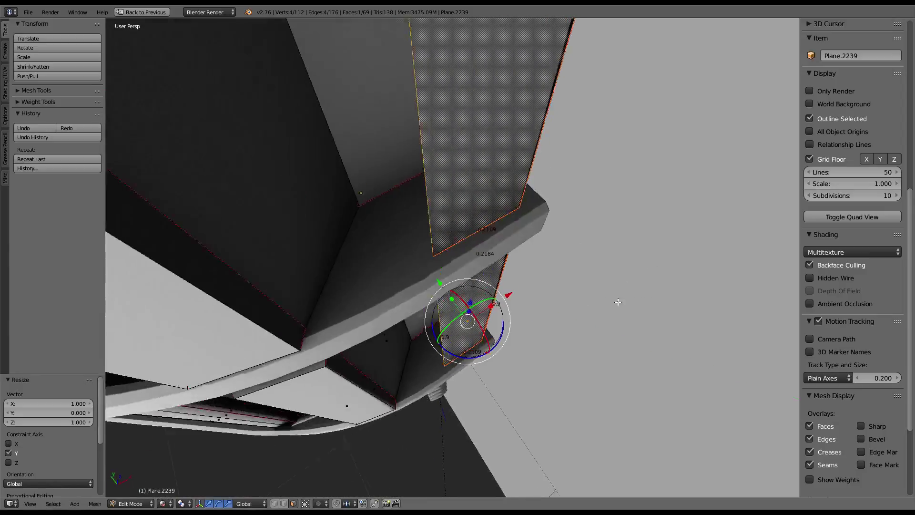
# Readjust the face's X width, nudge it along X, and flatten it to zero on Y again
pyautogui.press('s')
pyautogui.click(553, 307)
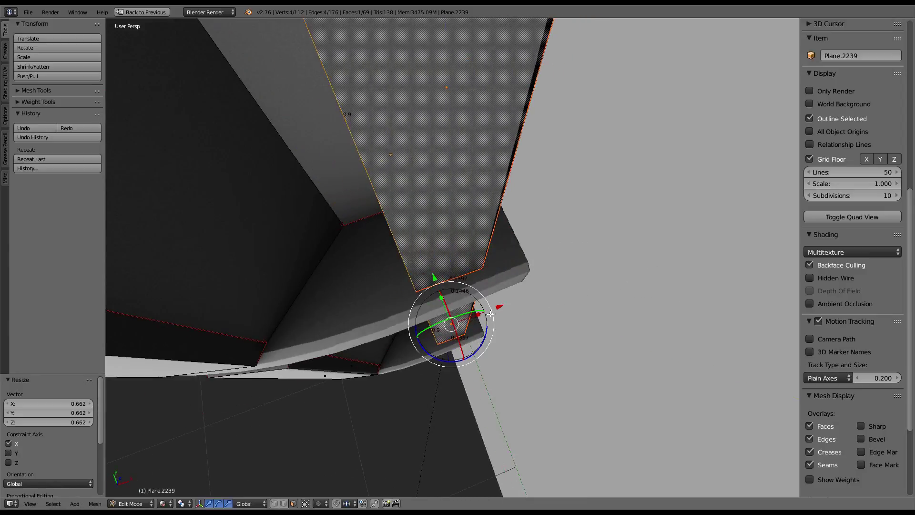
pyautogui.moveTo(499, 307); pyautogui.dragTo(512, 310)
pyautogui.press('s')
pyautogui.press('y')
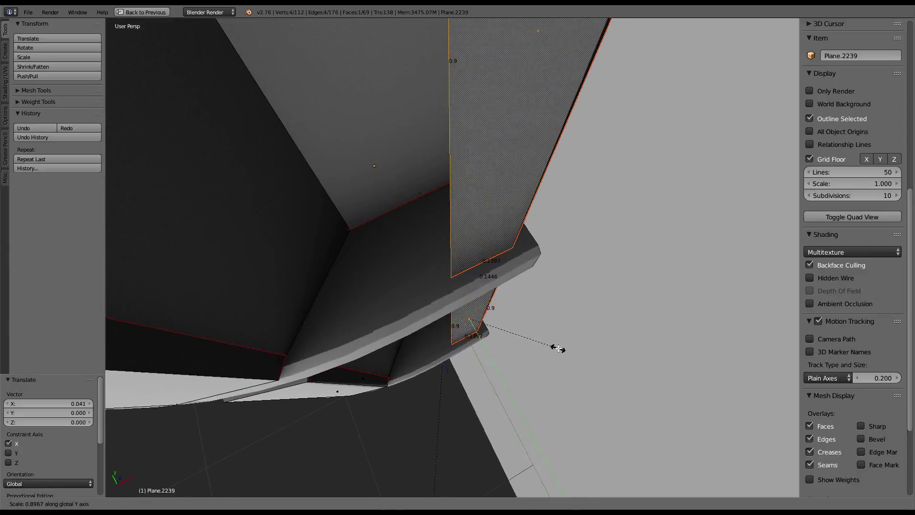
pyautogui.press('Return')
pyautogui.moveTo(559, 349)
pyautogui.mouseDown(button='middle')
pyautogui.moveTo(582, 204)
pyautogui.moveTo(529, 228)
pyautogui.moveTo(569, 181)
pyautogui.mouseUp(button='middle')
pyautogui.scroll(3, 582, 200)
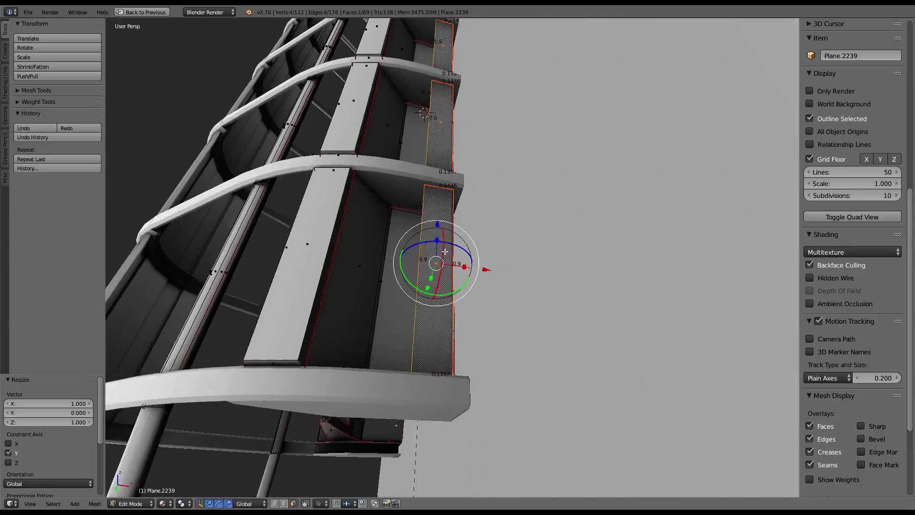
pyautogui.moveTo(569, 180)
pyautogui.mouseDown(button='middle')
pyautogui.moveTo(536, 274)
pyautogui.moveTo(420, 283)
pyautogui.moveTo(483, 260)
pyautogui.moveTo(471, 305)
pyautogui.mouseUp(button='middle')
# Extrude the flat face 0.036 along Y into a thin vertical bracket
pyautogui.press('e')
pyautogui.press('Escape')
pyautogui.press('g')
pyautogui.press('y')
pyautogui.click(417, 276)
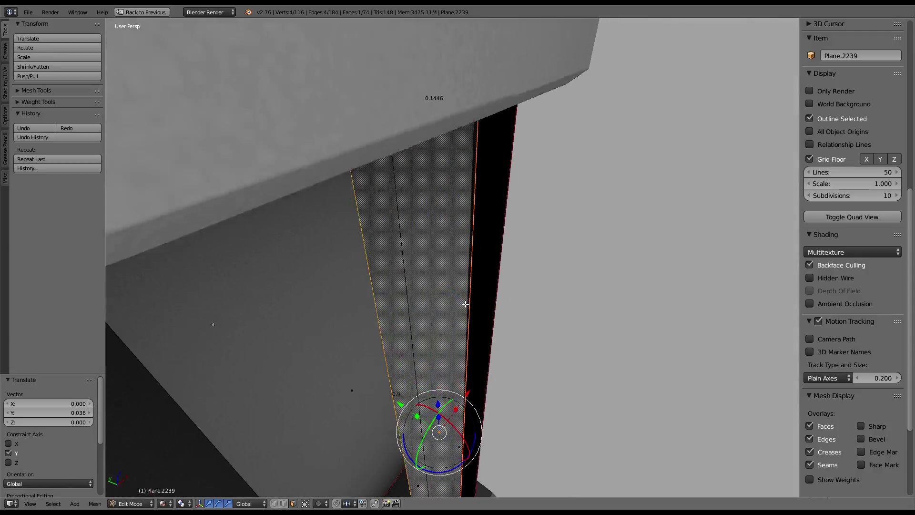
pyautogui.scroll(-3, 471, 295)
pyautogui.scroll(5, 471, 305)
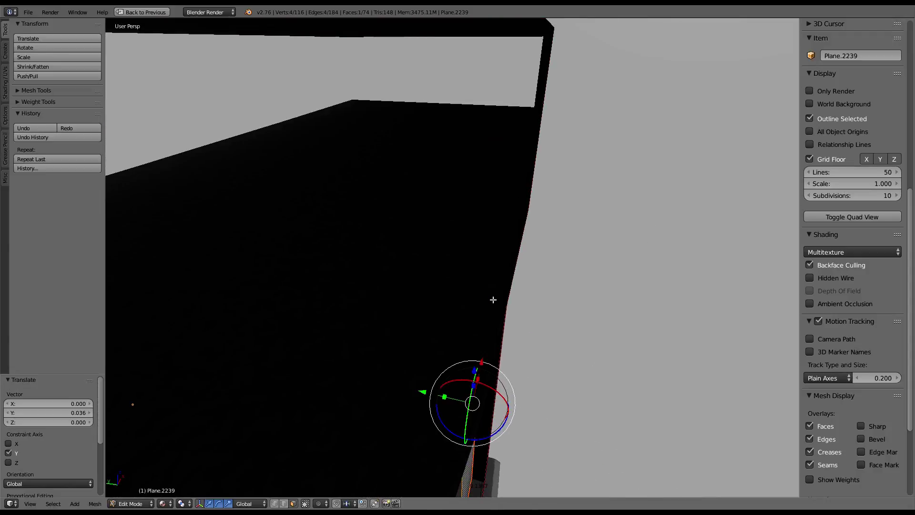
pyautogui.scroll(-3, 465, 271)
pyautogui.scroll(-5, 464, 272)
pyautogui.moveTo(465, 271)
pyautogui.mouseDown(button='middle')
pyautogui.moveTo(482, 351)
pyautogui.moveTo(450, 229)
pyautogui.mouseUp(button='middle')
pyautogui.scroll(3, 482, 351)
pyautogui.scroll(3, 481, 351)
pyautogui.scroll(-5, 482, 351)
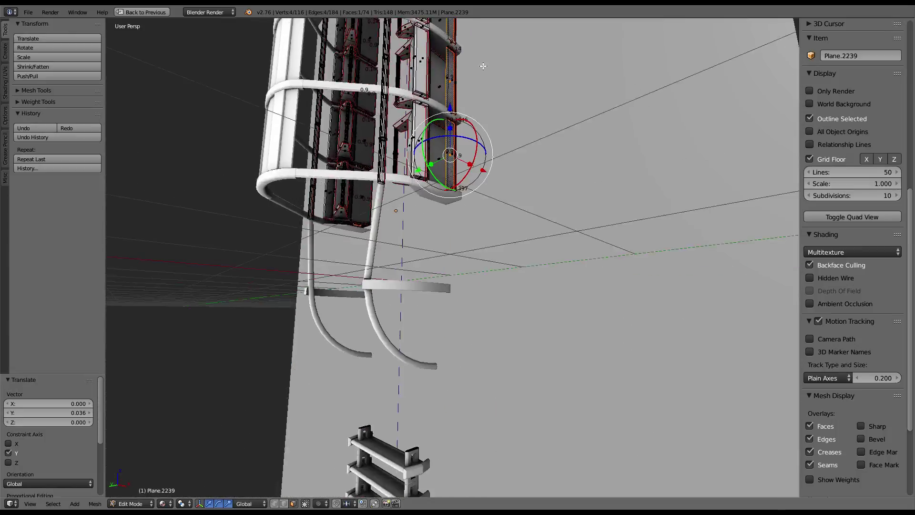
pyautogui.scroll(3, 449, 229)
pyautogui.scroll(1, 450, 230)
pyautogui.scroll(4, 450, 230)
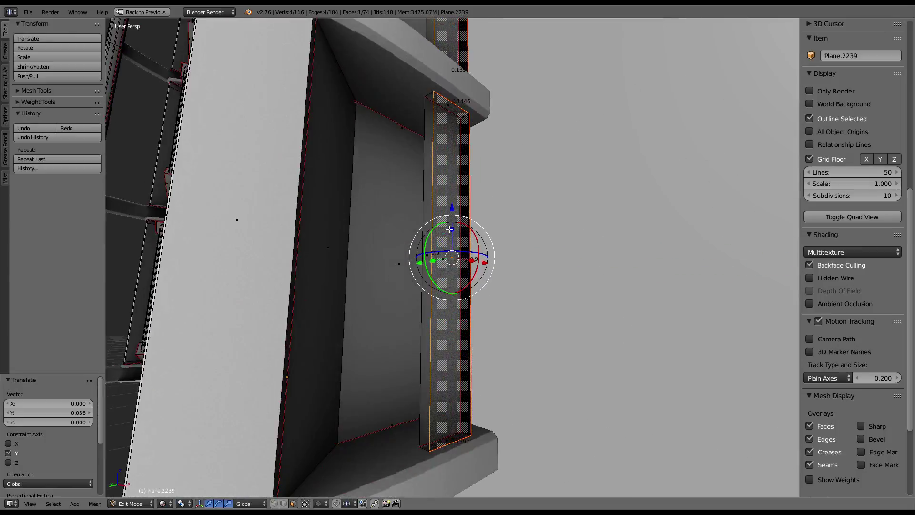
# Isolate the bracket strip and delete its top and bottom end faces
pyautogui.hotkey('ctrl', 'l')
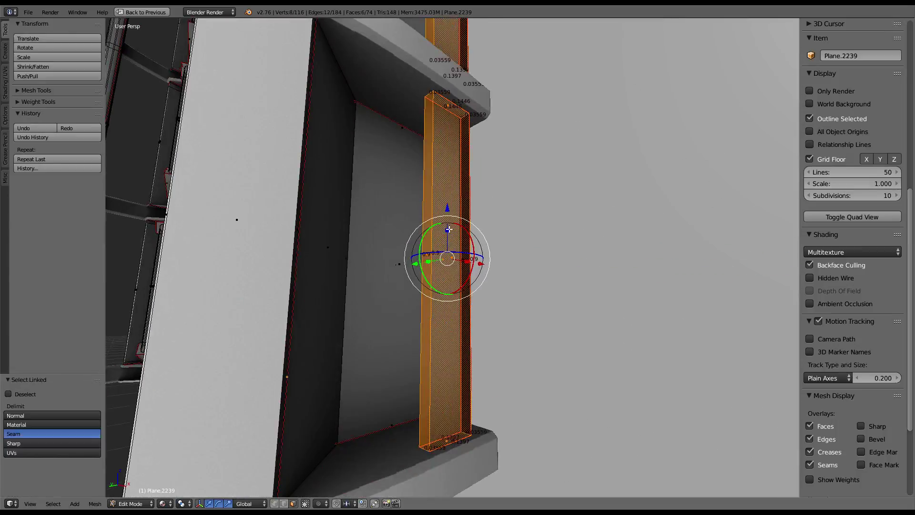
pyautogui.hotkey('shift', 'h')
pyautogui.rightClick(448, 108)
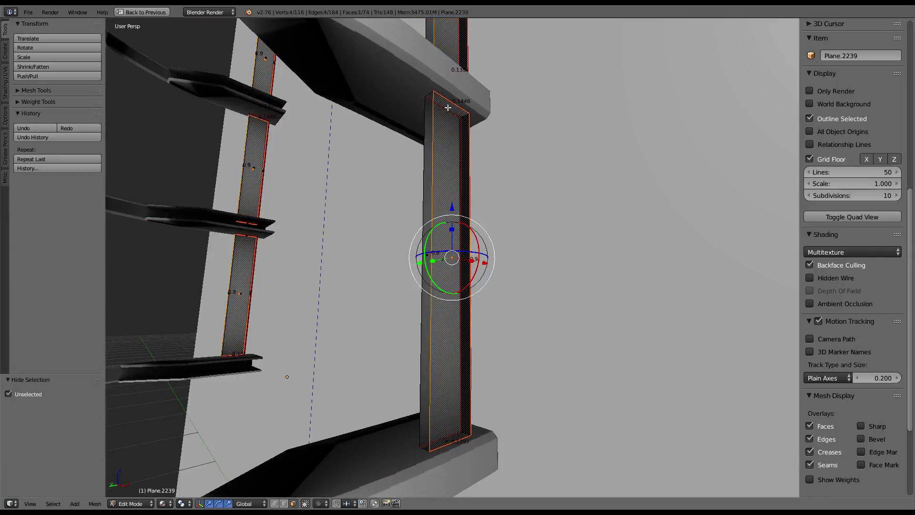
pyautogui.rightClick(448, 108)
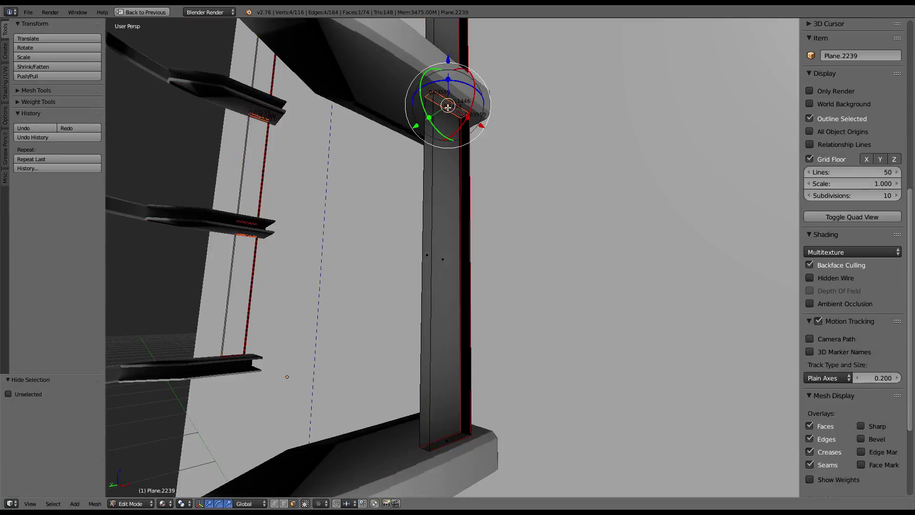
pyautogui.rightClick(447, 437)
pyautogui.press('x')
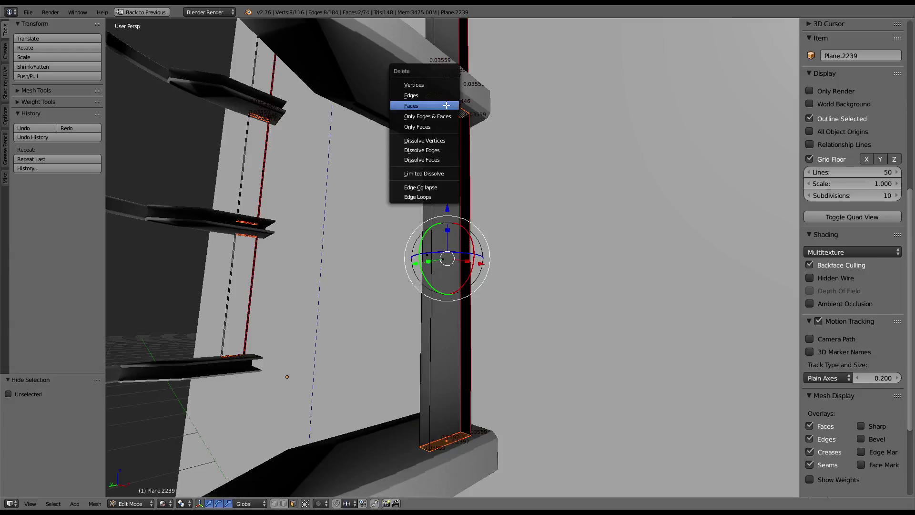
pyautogui.click(447, 105)
# Reveal hidden geometry, select the whole pillar strip, recalculate its normals and clear its seams
pyautogui.rightClick(446, 154)
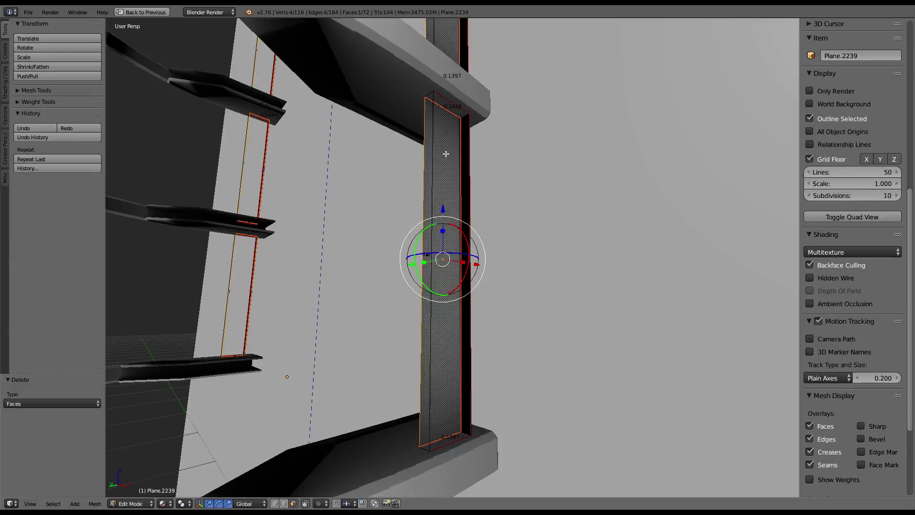
pyautogui.hotkey('alt', 'h')
pyautogui.hotkey('ctrl', 'l')
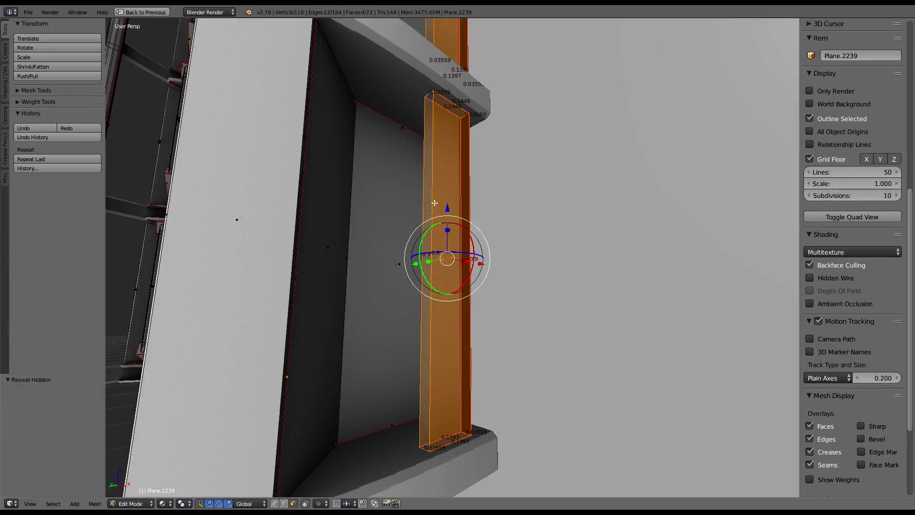
pyautogui.hotkey('ctrl', 'n')
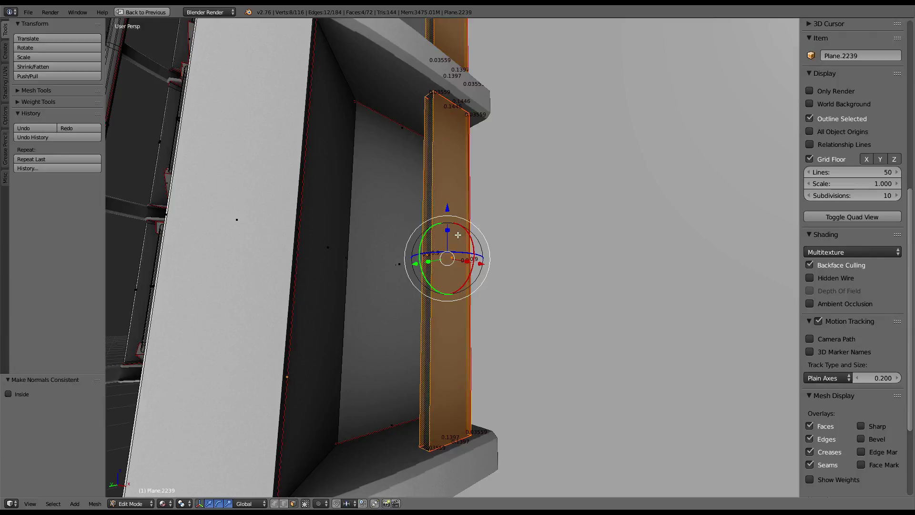
pyautogui.hotkey('ctrl', 'e')
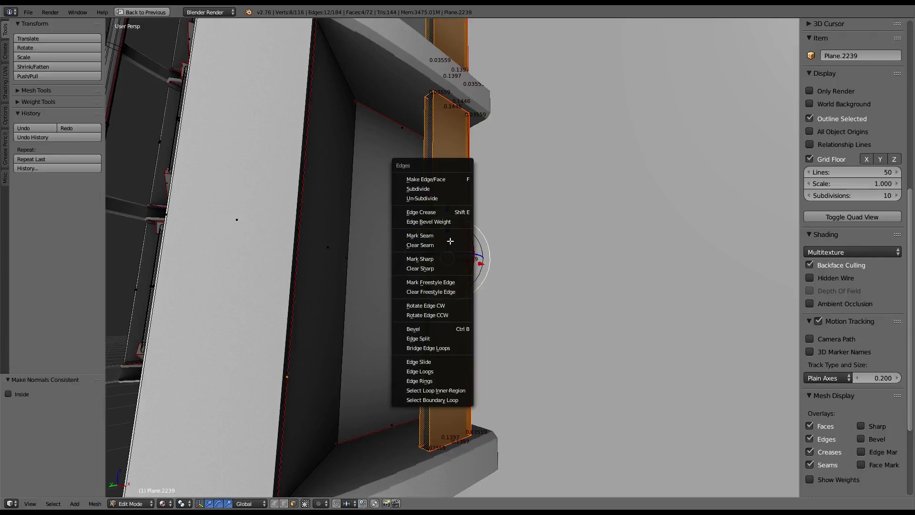
pyautogui.click(448, 301)
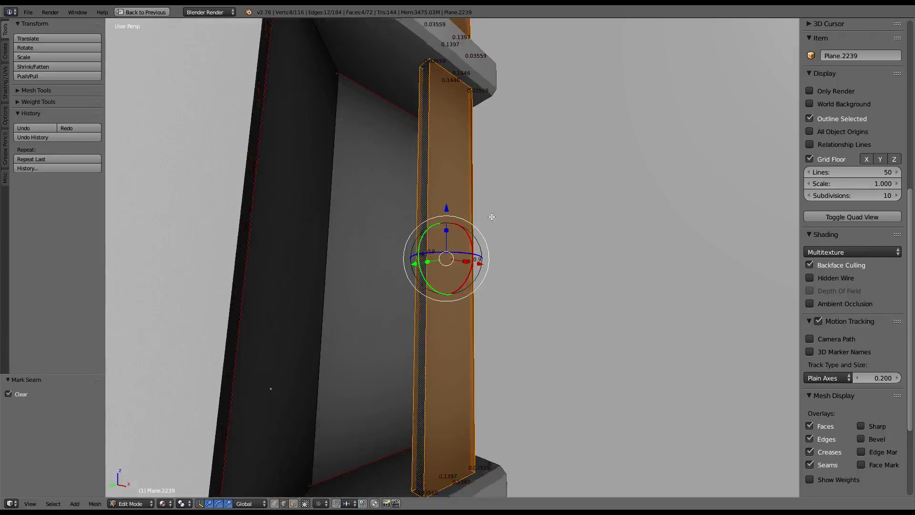
# Mark a seam along one vertical edge of the pillar and slide it slightly sideways
pyautogui.moveTo(323, 482); pyautogui.dragTo(476, 200, button='middle')
pyautogui.rightClick(491, 196)
pyautogui.hotkey('ctrl', 'e')
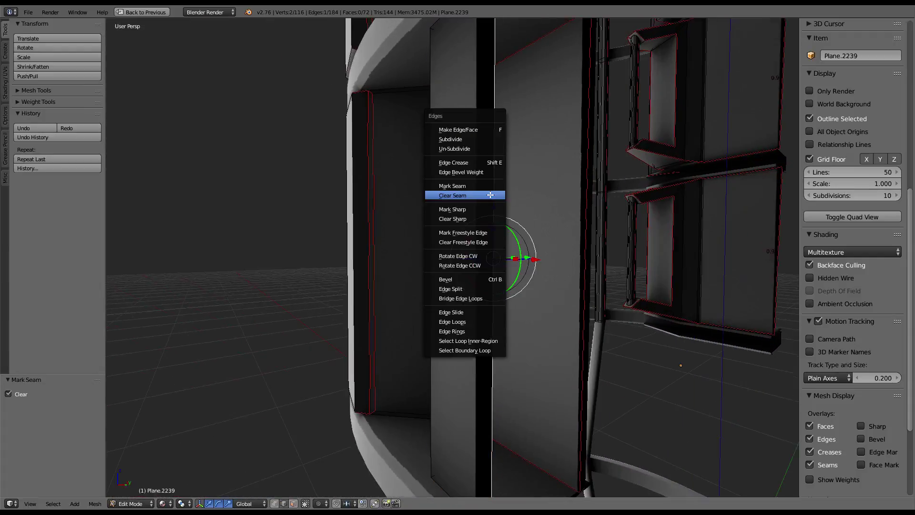
pyautogui.click(485, 186)
pyautogui.moveTo(485, 186); pyautogui.dragTo(404, 194, button='middle')
pyautogui.hotkey('ctrl', 'e')
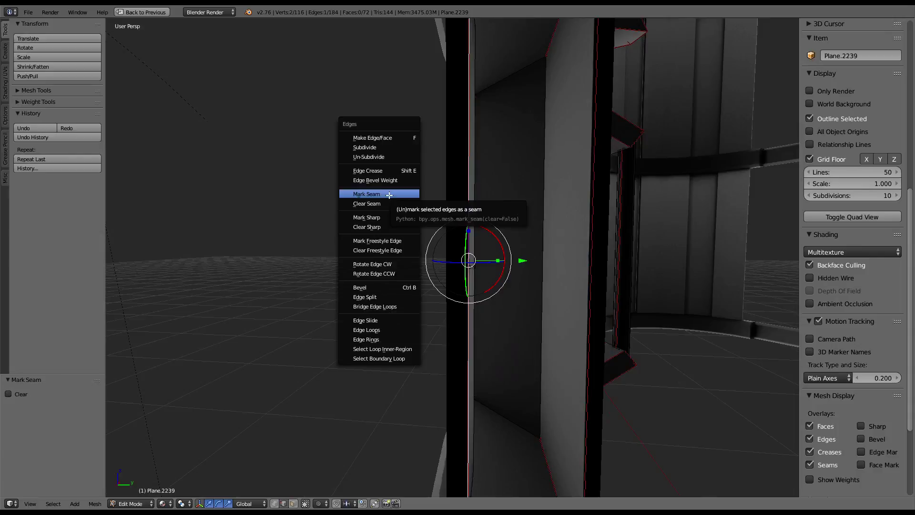
pyautogui.click(389, 195)
pyautogui.moveTo(389, 195)
pyautogui.mouseDown(button='middle')
pyautogui.moveTo(479, 199)
pyautogui.moveTo(486, 189)
pyautogui.moveTo(471, 238)
pyautogui.mouseUp(button='middle')
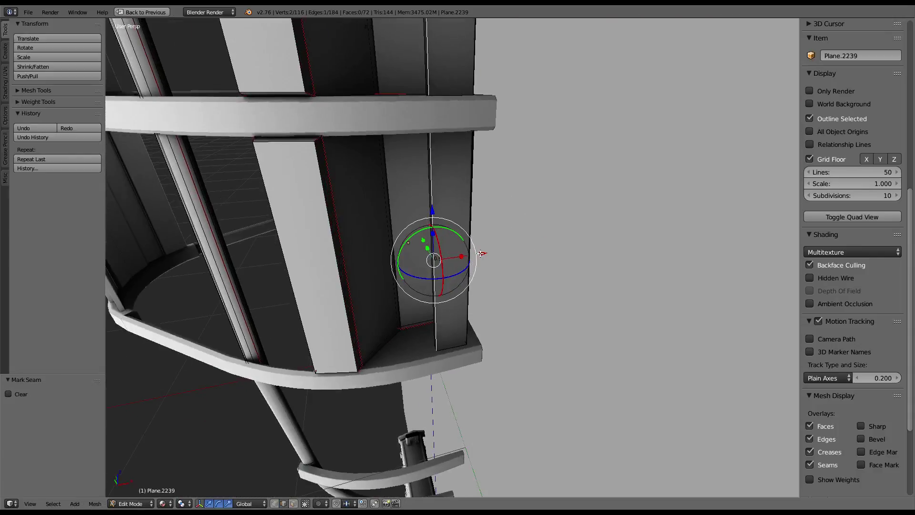
pyautogui.moveTo(481, 254); pyautogui.dragTo(478, 251)
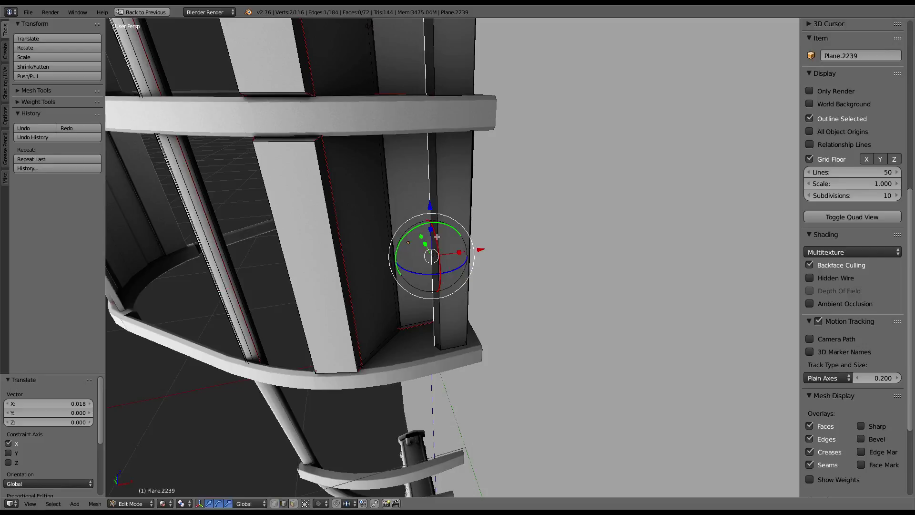
# Select the pillar strip faces up to their seams and unwrap them
pyautogui.press('g')
pyautogui.press('g')
pyautogui.press('l')
pyautogui.hotkey('ctrl', 'Up')
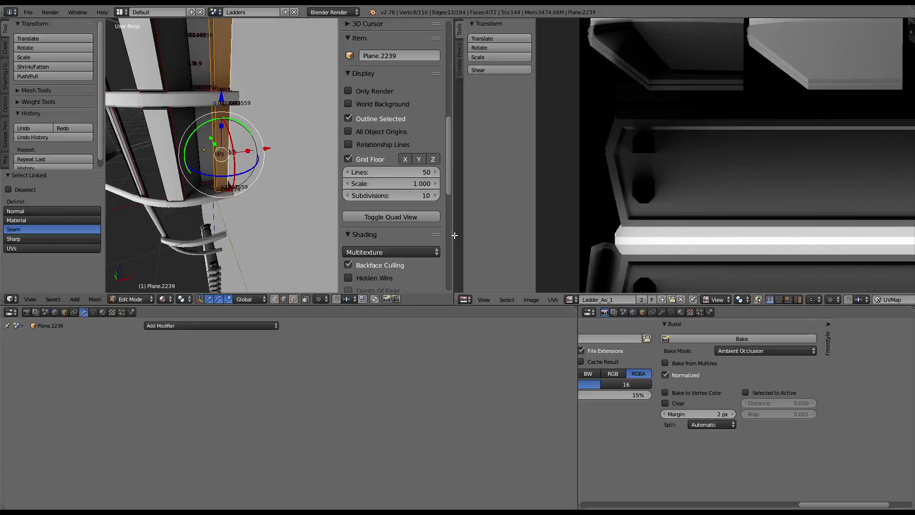
pyautogui.moveTo(762, 163); pyautogui.dragTo(672, 177, button='middle')
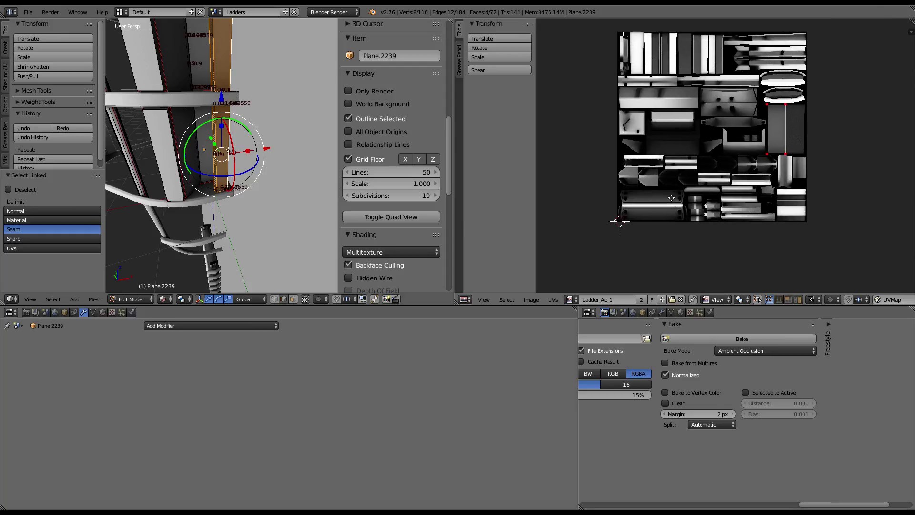
pyautogui.press('u')
pyautogui.click(288, 97)
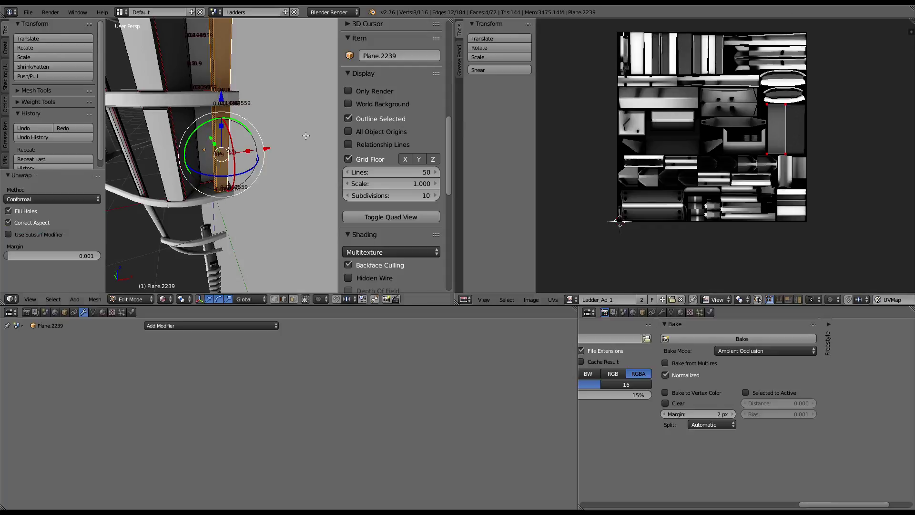
# Clear the pins from the pillar strip's UV island and re-unwrap it
pyautogui.moveTo(312, 129); pyautogui.dragTo(342, 123, button='middle')
pyautogui.press('a')
pyautogui.press('a')
pyautogui.press('a')
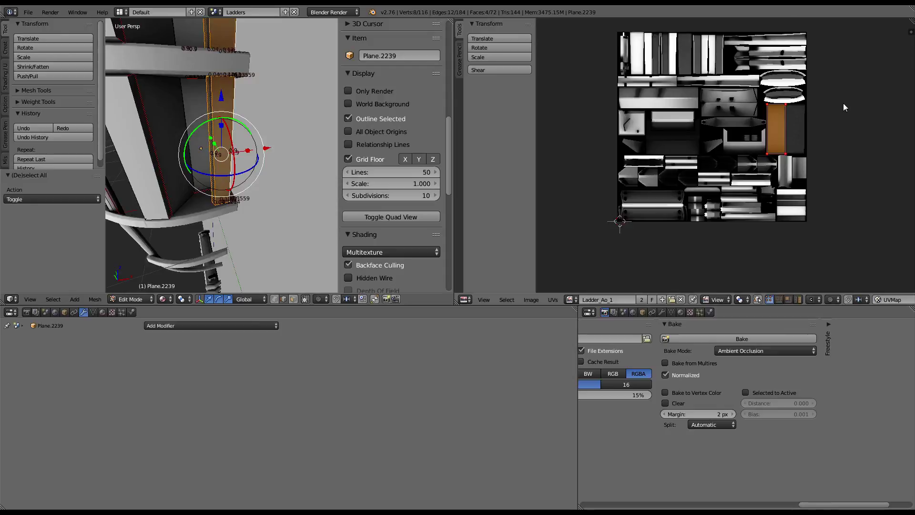
pyautogui.hotkey('alt', 'p')
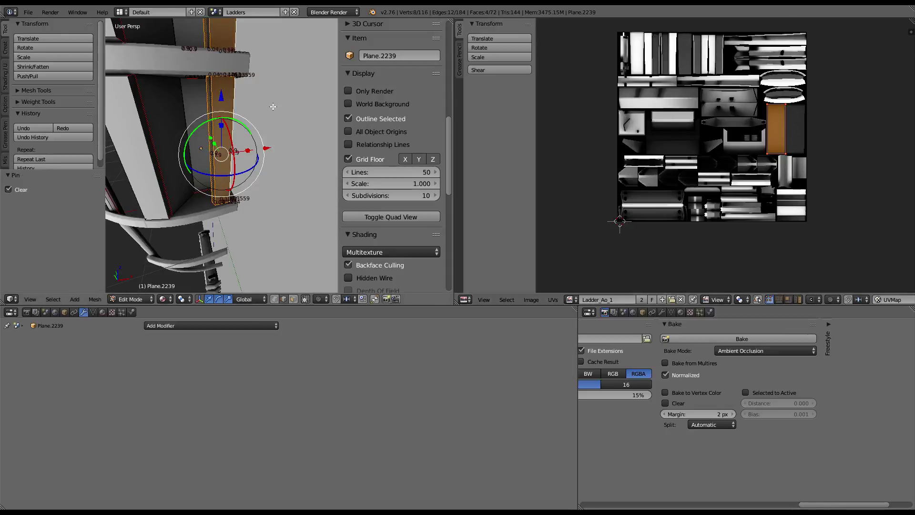
pyautogui.press('u')
pyautogui.click(274, 106)
# Shrink the UV island to 0.292 and move it over the drawer texture
pyautogui.press('a')
pyautogui.press('a')
pyautogui.press('s')
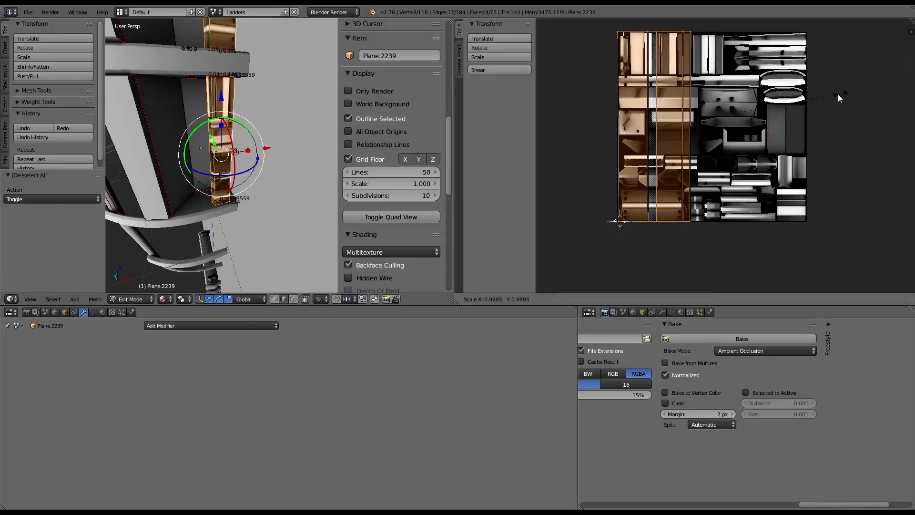
pyautogui.click(708, 101)
pyautogui.scroll(2, 708, 101)
pyautogui.scroll(2, 692, 129)
pyautogui.scroll(2, 664, 164)
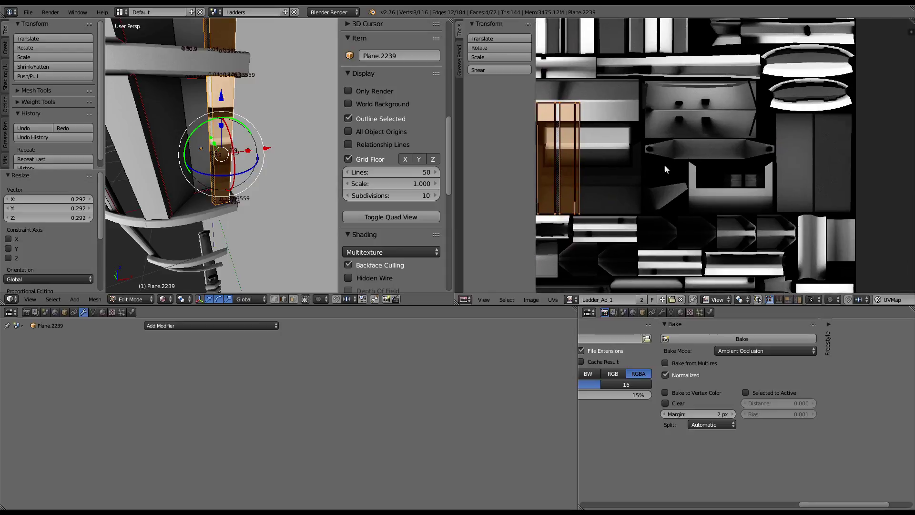
pyautogui.press('g')
pyautogui.click(808, 162)
# Shrink the island to 0.286 and rotate it 90° to horizontal
pyautogui.scroll(-2, 727, 61)
pyautogui.scroll(2, 763, 120)
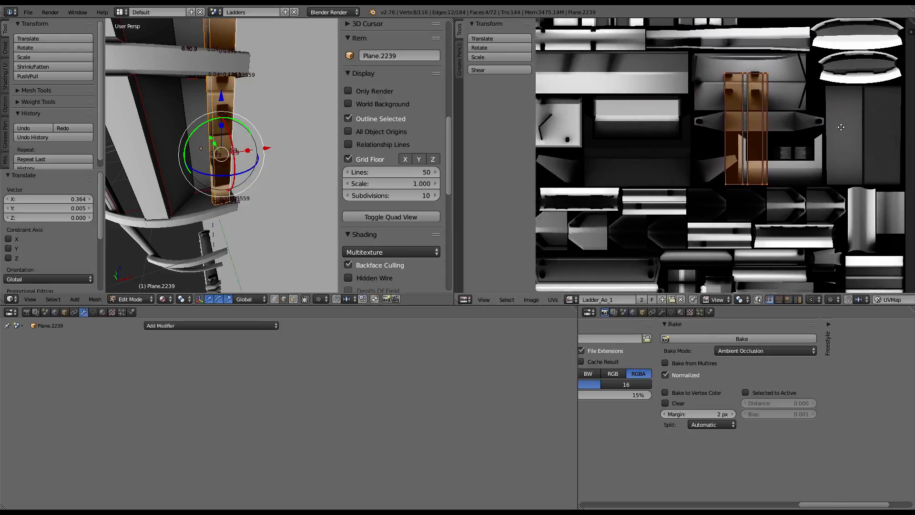
pyautogui.scroll(2, 805, 142)
pyautogui.scroll(2, 836, 130)
pyautogui.click(713, 148)
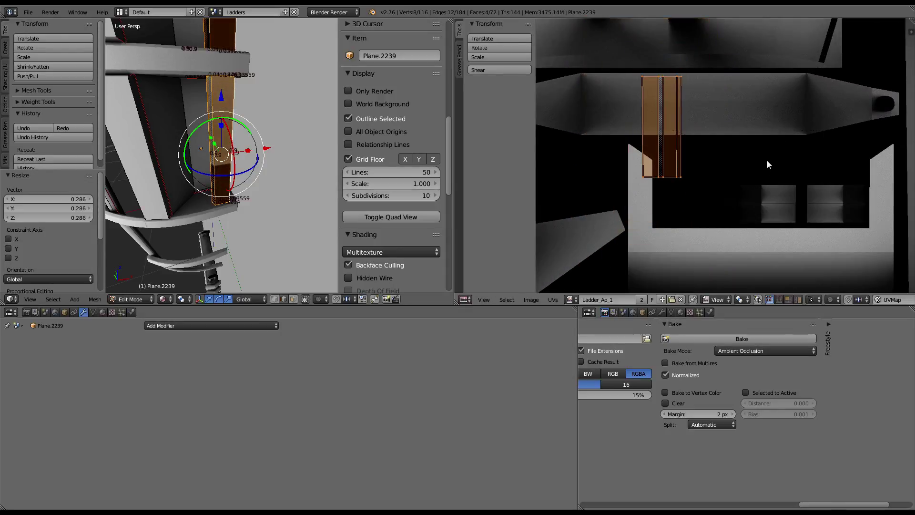
pyautogui.press('r')
pyautogui.click(634, 215)
# Move the island into the dark empty area and scale it to 0.764
pyautogui.press('g')
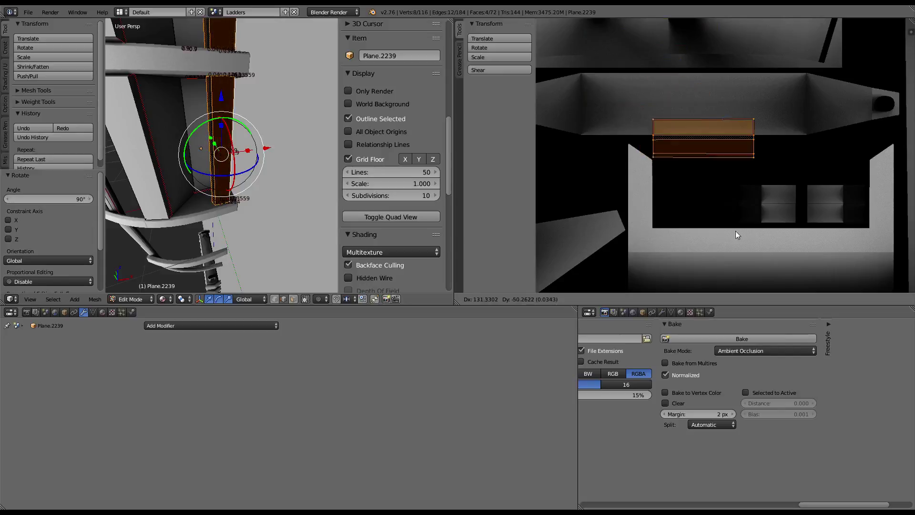
pyautogui.click(798, 242)
pyautogui.scroll(1, 798, 242)
pyautogui.scroll(1, 702, 234)
pyautogui.press('s')
pyautogui.click(781, 171)
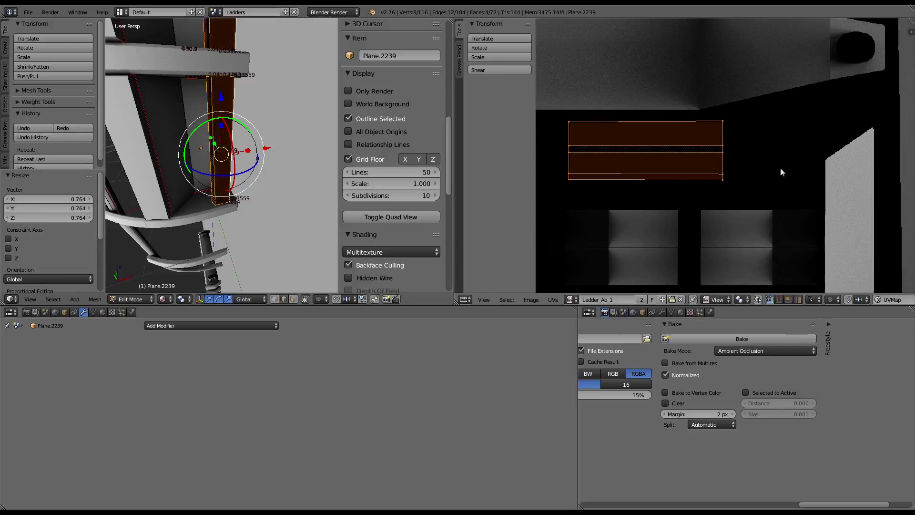
# Rescale the island to 1.276, then adjust it to 1.174
pyautogui.press('s')
pyautogui.click(875, 178)
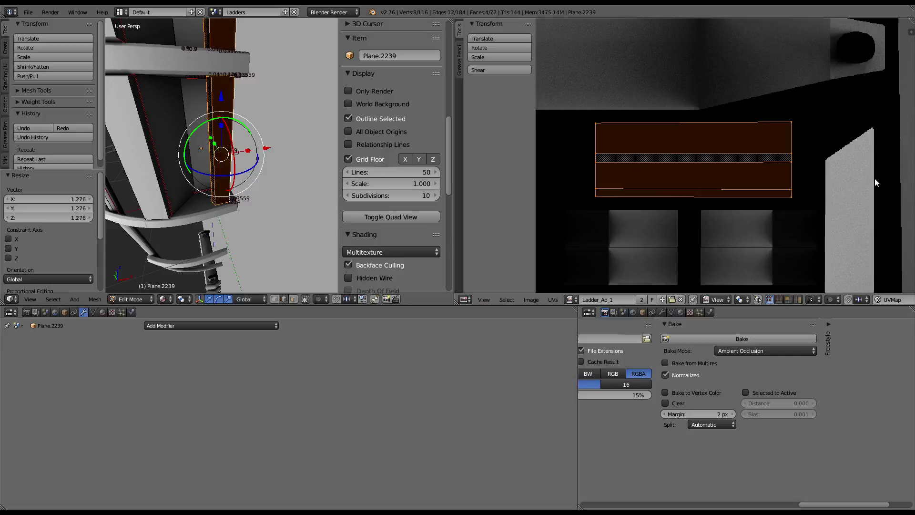
pyautogui.scroll(-2, 787, 168)
pyautogui.press('s')
pyautogui.click(840, 166)
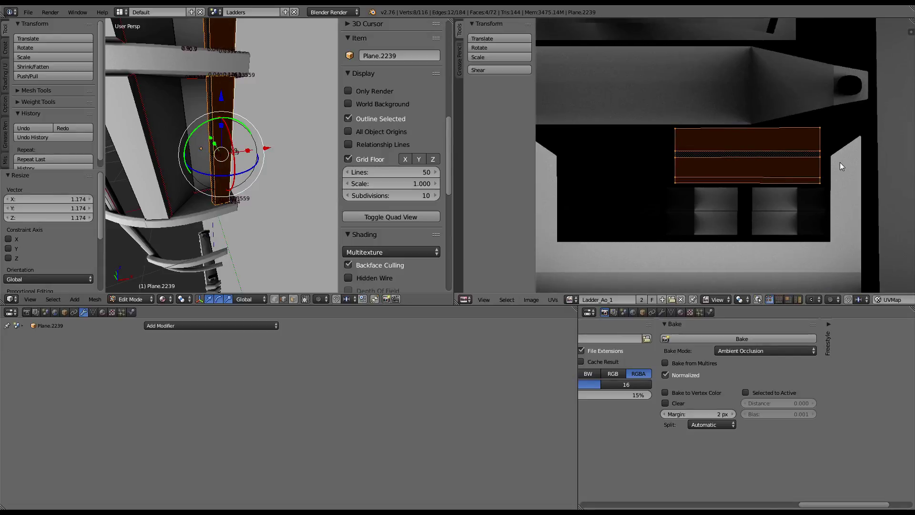
pyautogui.scroll(-1, 815, 199)
pyautogui.scroll(-4, 786, 188)
# Re-unwrap the pillar strip, shrink it to 0.222 and rotate it 90°
pyautogui.press('e')
pyautogui.scroll(-4, 782, 186)
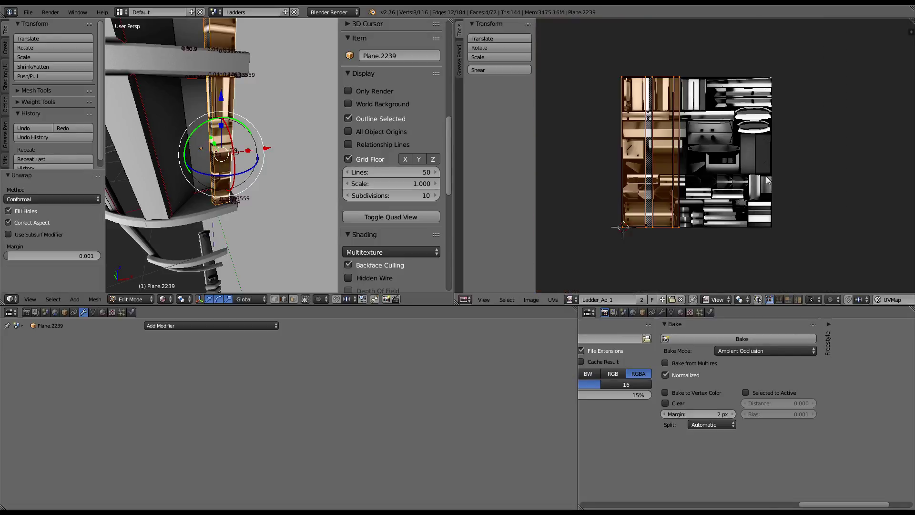
pyautogui.press('s')
pyautogui.click(689, 149)
pyautogui.write('r')
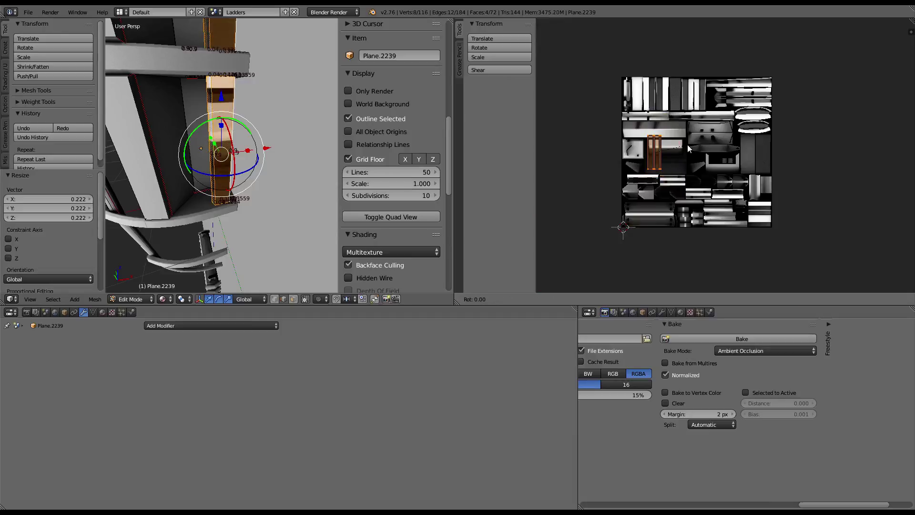
pyautogui.write('90')
pyautogui.click(689, 148)
pyautogui.scroll(3, 666, 154)
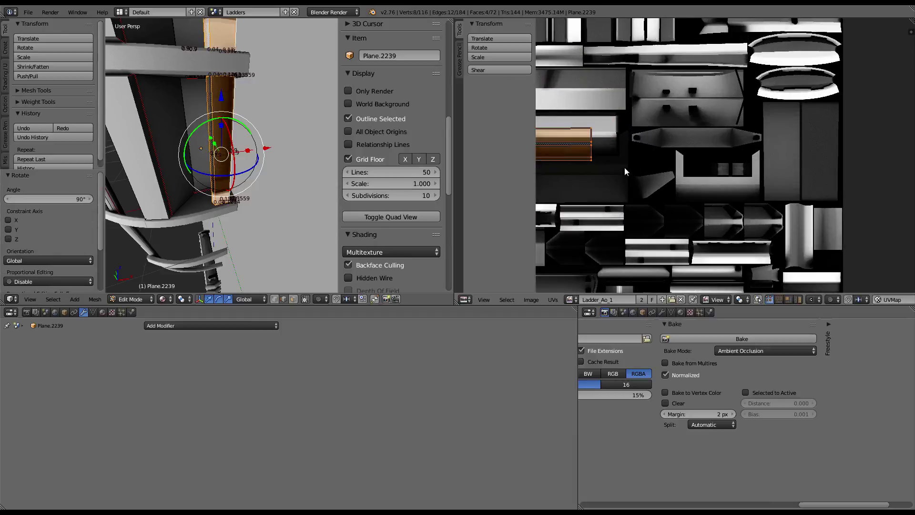
# Position the island in the free, empty region of the texture
pyautogui.press('g')
pyautogui.click(765, 187)
pyautogui.scroll(2, 764, 187)
pyautogui.press('g')
pyautogui.scroll(2, 715, 174)
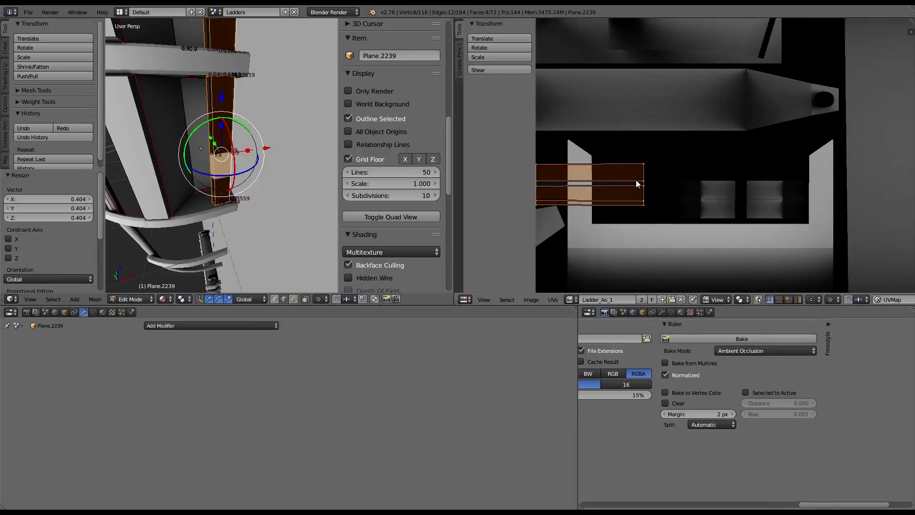
pyautogui.click(802, 149)
pyautogui.scroll(2, 802, 150)
pyautogui.press('g')
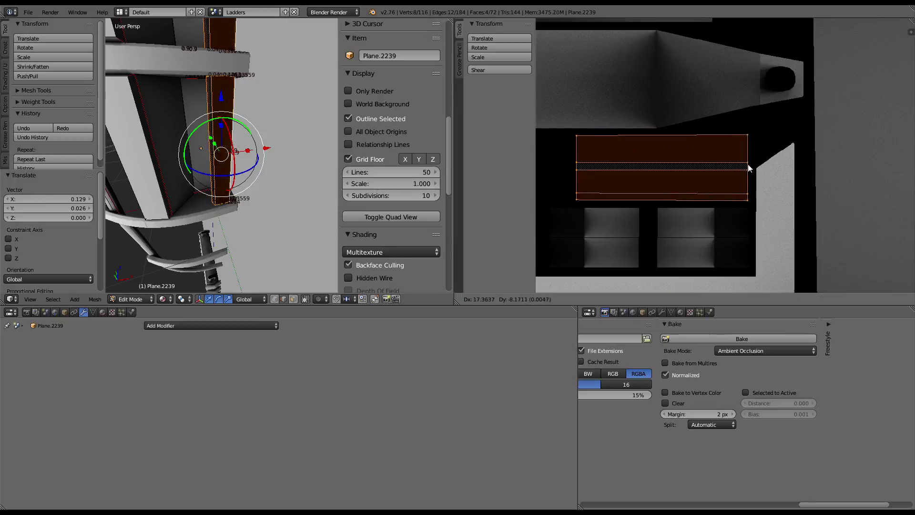
pyautogui.click(752, 164)
# Apply Align Auto to the bracket's bottom, hatched-band and top UV edges
pyautogui.moveTo(286, 157); pyautogui.dragTo(34, 161, button='middle')
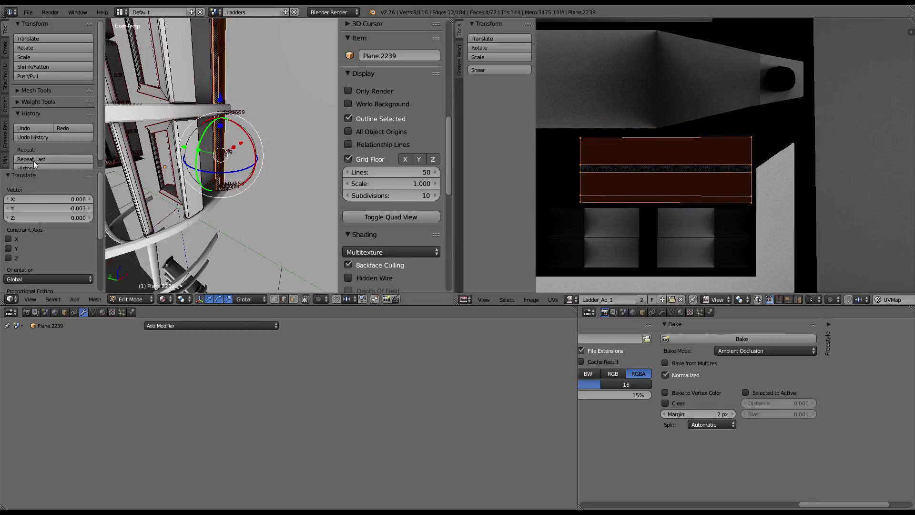
pyautogui.click(693, 201)
pyautogui.press('w')
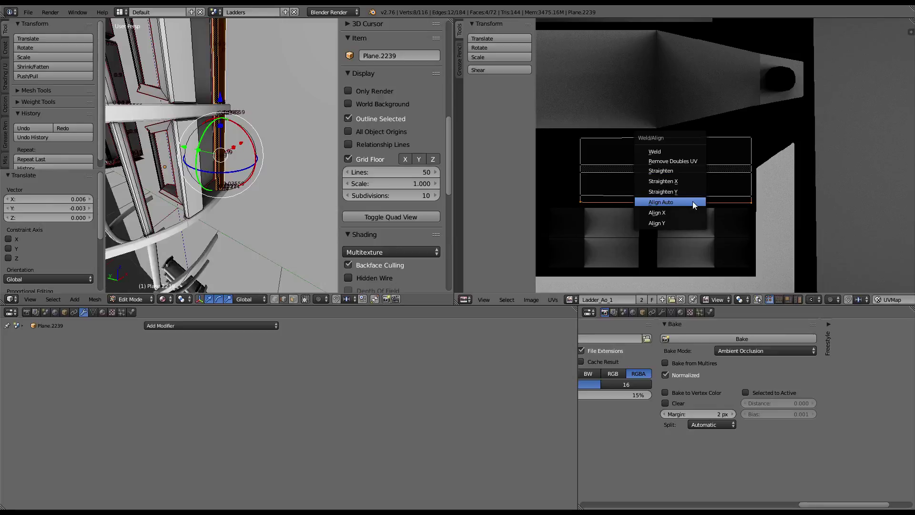
pyautogui.click(693, 201)
pyautogui.click(672, 182)
pyautogui.press('w')
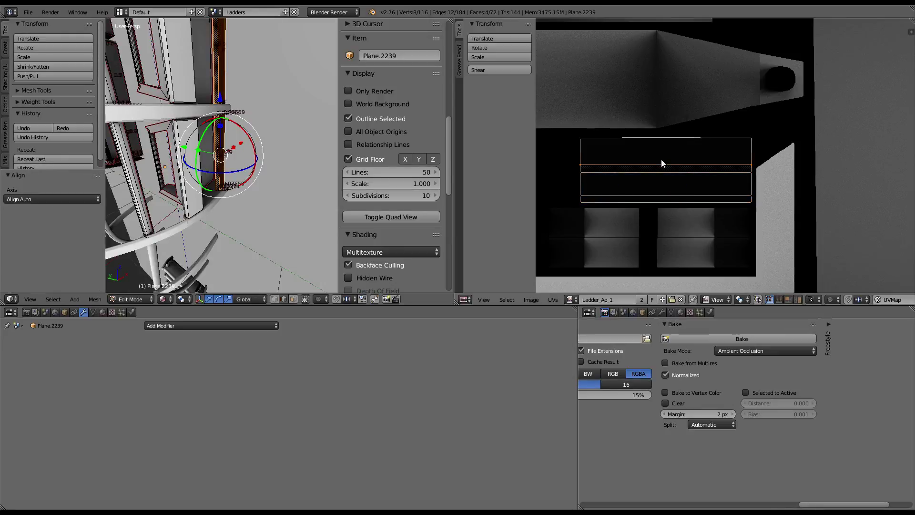
pyautogui.click(670, 181)
pyautogui.click(662, 138)
pyautogui.press('w')
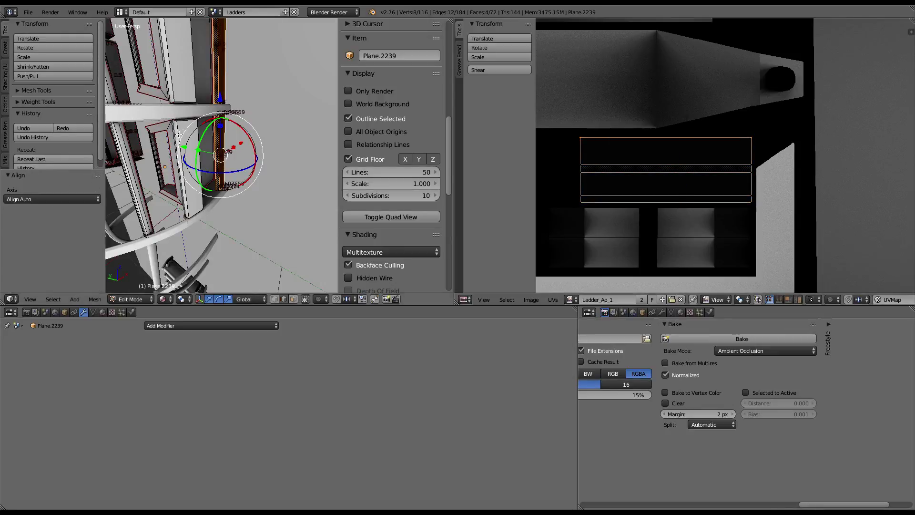
pyautogui.moveTo(179, 134); pyautogui.dragTo(231, 108, button='middle')
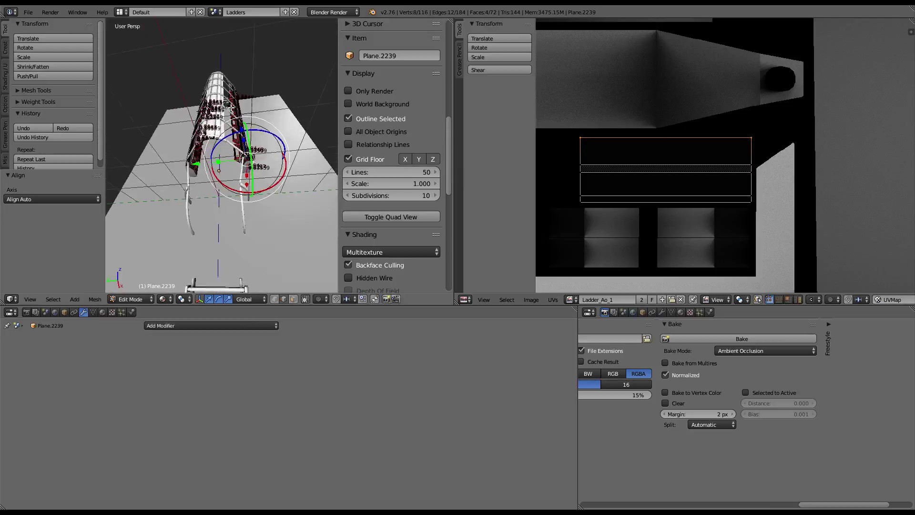
# Leave bracket edit mode and check the ladder Plane.2275's UV layout
pyautogui.scroll(4, 231, 109)
pyautogui.press('Tab')
pyautogui.scroll(3, 238, 143)
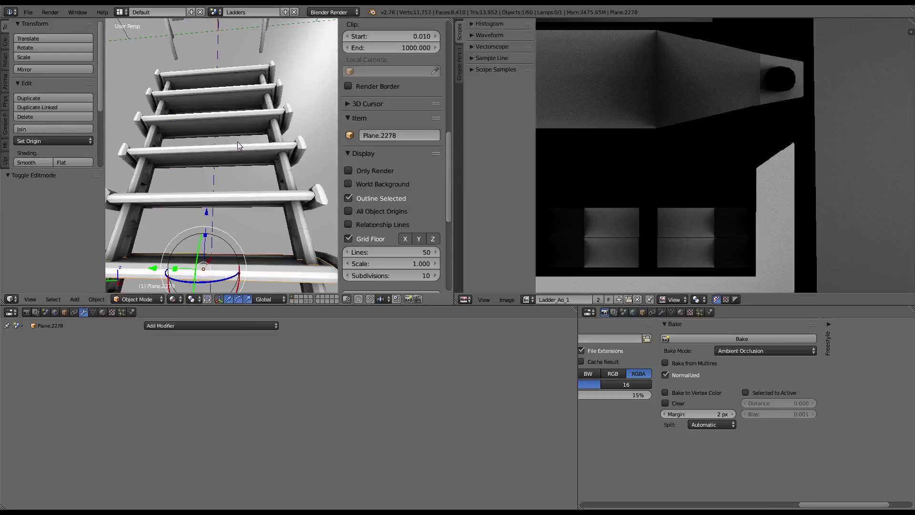
pyautogui.rightClick(237, 142)
pyautogui.press('Tab')
pyautogui.press('a')
pyautogui.press('a')
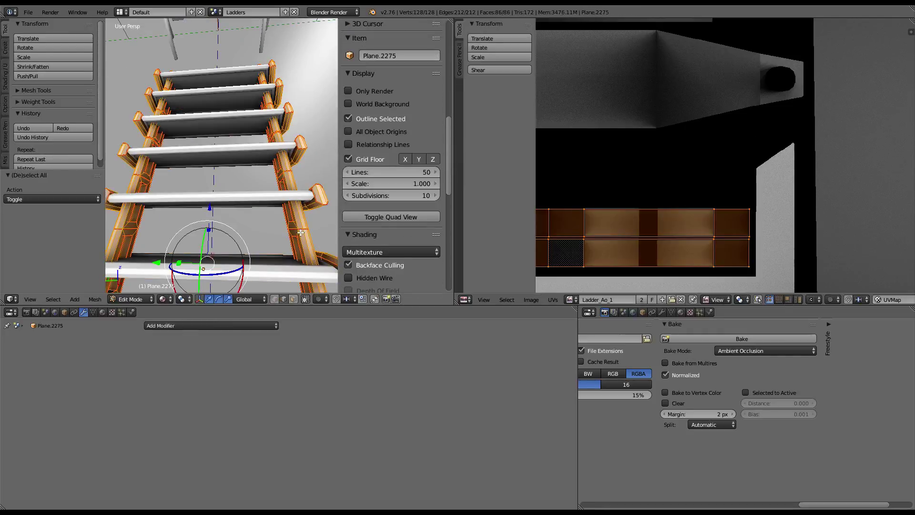
pyautogui.scroll(-5, 301, 233)
pyautogui.scroll(-3, 301, 233)
pyautogui.press('Tab')
# Select the cage tower piece Plane.2219 and bake ambient occlusion
pyautogui.scroll(-2, 247, 73)
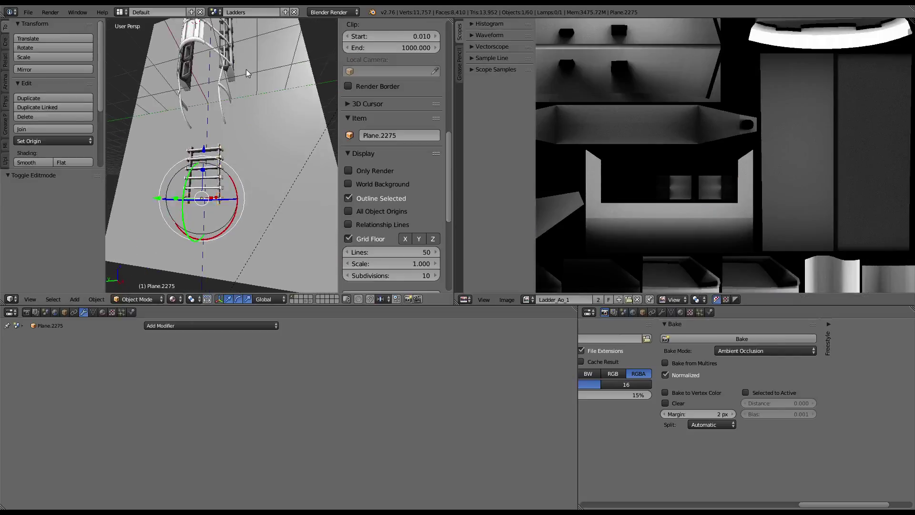
pyautogui.scroll(5, 240, 143)
pyautogui.moveTo(237, 169)
pyautogui.mouseDown(button='middle')
pyautogui.moveTo(233, 178)
pyautogui.moveTo(231, 138)
pyautogui.moveTo(205, 151)
pyautogui.mouseUp(button='middle')
pyautogui.rightClick(233, 177)
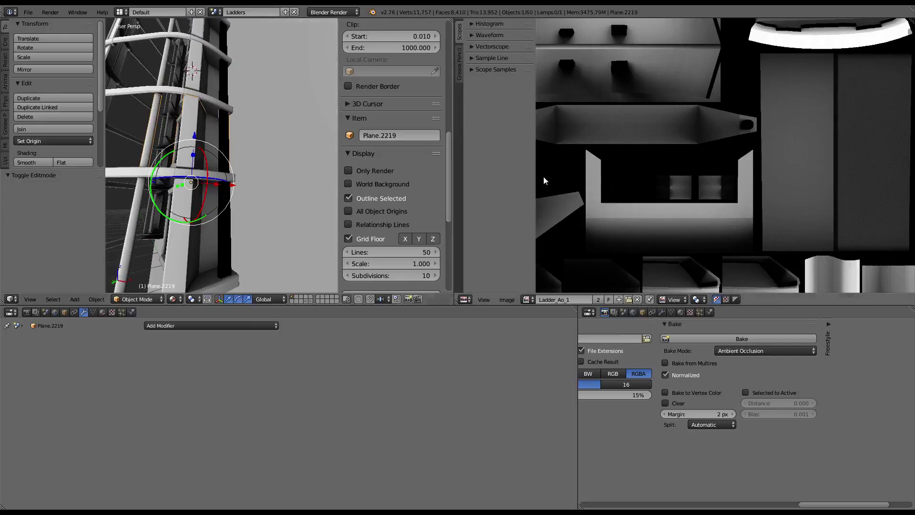
pyautogui.click(757, 337)
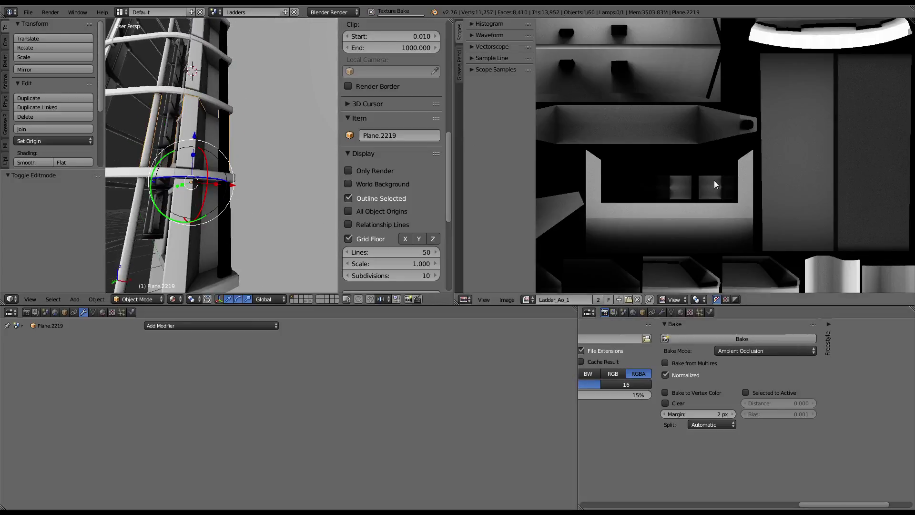
pyautogui.scroll(-2, 714, 180)
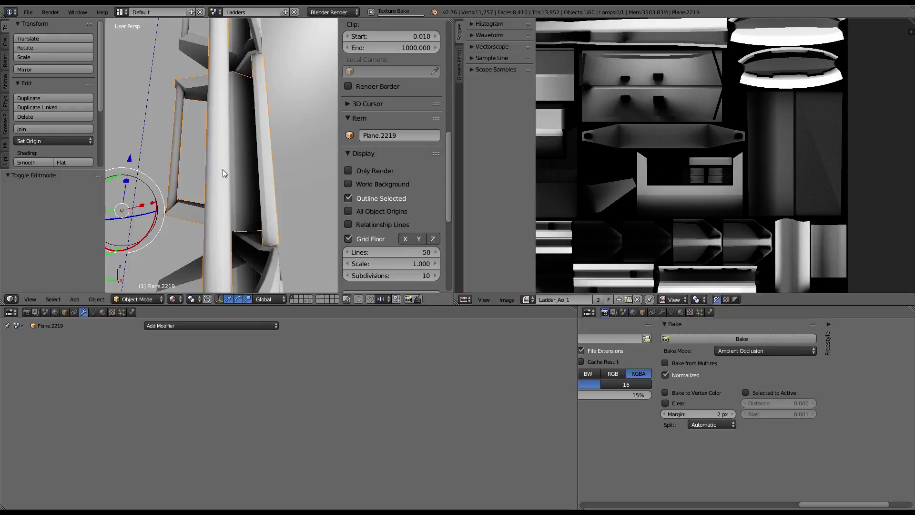
# Inspect the rebaked shading on the ladder and start saving the Ladder_Ao_1 image
pyautogui.moveTo(212, 164)
pyautogui.mouseDown(button='middle')
pyautogui.moveTo(151, 145)
pyautogui.moveTo(185, 128)
pyautogui.mouseUp(button='middle')
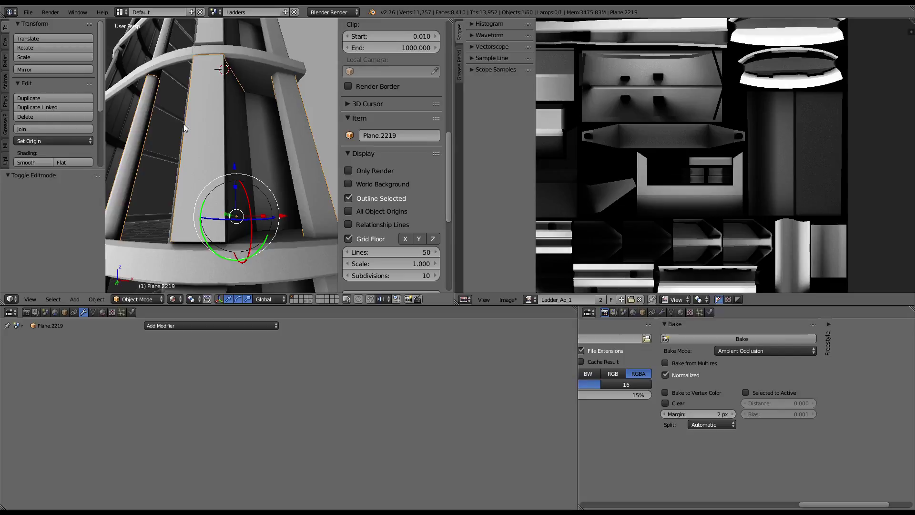
pyautogui.moveTo(184, 124)
pyautogui.mouseDown(button='middle')
pyautogui.moveTo(168, 150)
pyautogui.moveTo(127, 164)
pyautogui.moveTo(261, 111)
pyautogui.moveTo(325, 119)
pyautogui.moveTo(249, 122)
pyautogui.mouseUp(button='middle')
pyautogui.scroll(-6, 193, 136)
pyautogui.scroll(-4, 803, 193)
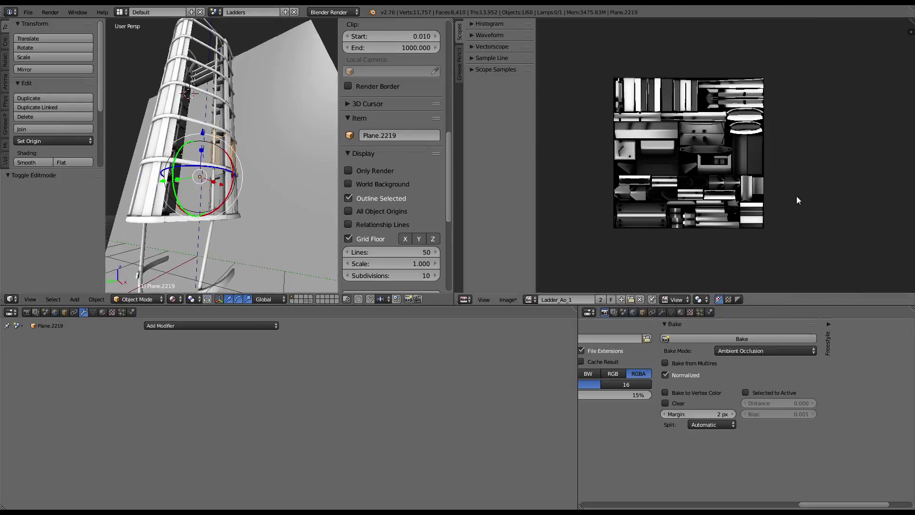
pyautogui.click(508, 300)
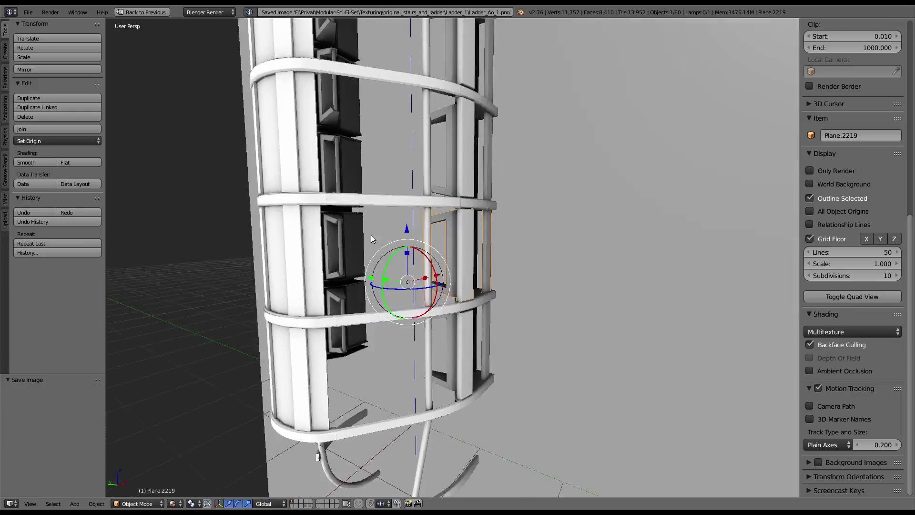
pyautogui.moveTo(371, 234)
pyautogui.mouseDown(button='middle')
pyautogui.moveTo(411, 370)
pyautogui.moveTo(390, 367)
pyautogui.moveTo(400, 344)
pyautogui.mouseUp(button='middle')
pyautogui.rightClick(376, 355)
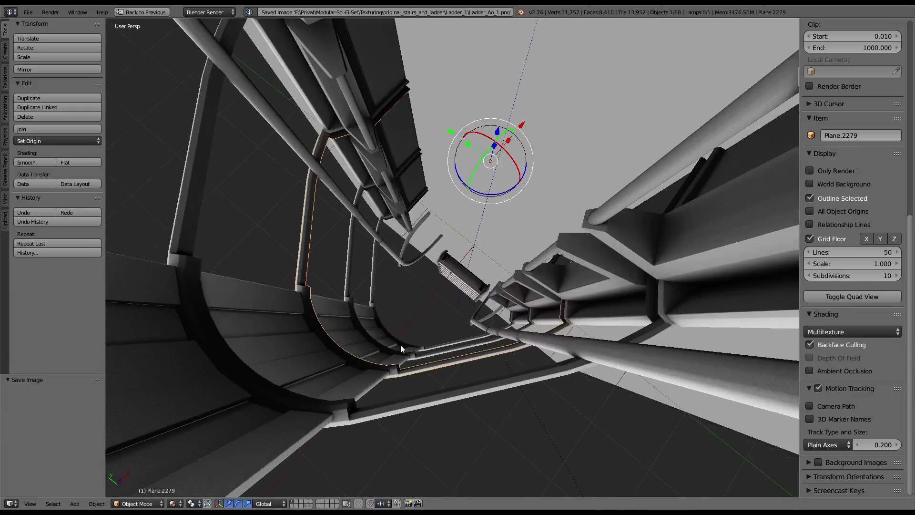
pyautogui.press('KP_Decimal')
pyautogui.scroll(-5, 428, 241)
pyautogui.keyDown('shift'); pyautogui.moveTo(458, 215); pyautogui.dragTo(471, 180, button='middle'); pyautogui.keyUp('shift')
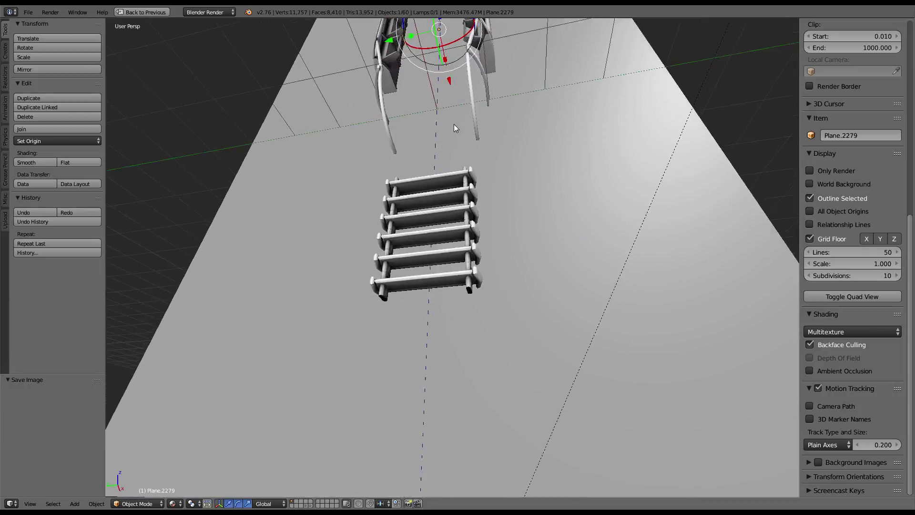
pyautogui.scroll(5, 454, 123)
pyautogui.rightClick(508, 321)
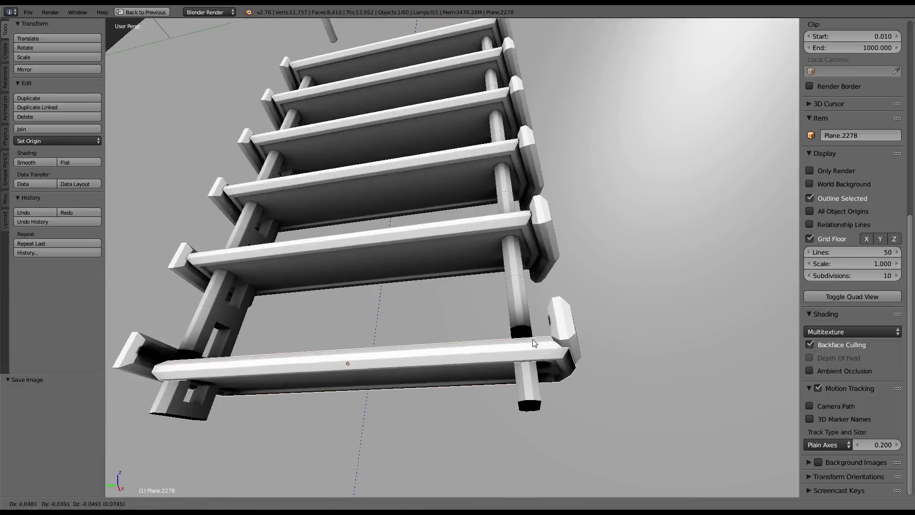
pyautogui.rightClick(548, 334)
pyautogui.keyDown('shift'); pyautogui.rightClick(542, 384); pyautogui.keyUp('shift')
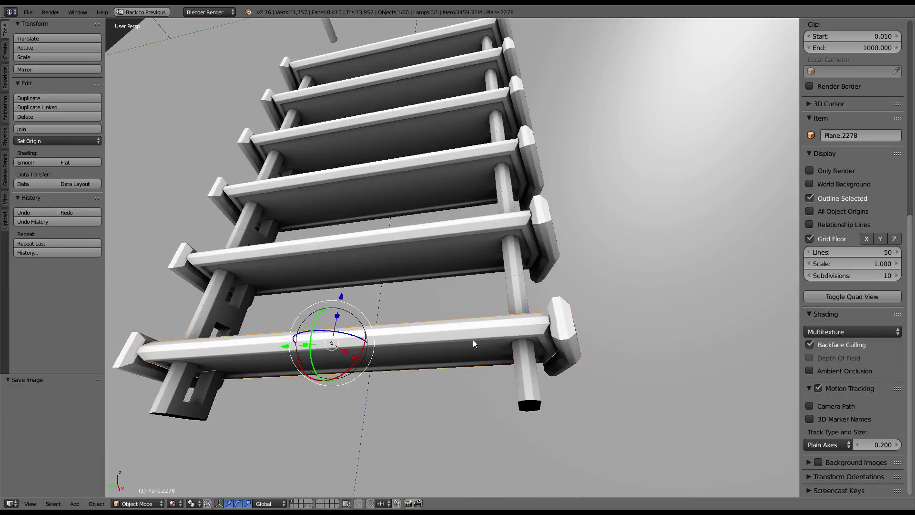
pyautogui.press('g')
pyautogui.rightClick(555, 365)
pyautogui.scroll(-6, 493, 227)
pyautogui.moveTo(493, 227)
pyautogui.mouseDown(button='middle')
pyautogui.moveTo(508, 314)
pyautogui.moveTo(475, 264)
pyautogui.moveTo(451, 343)
pyautogui.moveTo(532, 385)
pyautogui.moveTo(322, 271)
pyautogui.moveTo(371, 267)
pyautogui.moveTo(371, 321)
pyautogui.moveTo(325, 304)
pyautogui.moveTo(325, 254)
pyautogui.moveTo(376, 258)
pyautogui.moveTo(372, 293)
pyautogui.moveTo(355, 319)
pyautogui.moveTo(279, 285)
pyautogui.moveTo(371, 275)
pyautogui.moveTo(350, 313)
pyautogui.moveTo(371, 287)
pyautogui.moveTo(381, 233)
pyautogui.moveTo(427, 214)
pyautogui.moveTo(453, 233)
pyautogui.moveTo(403, 222)
pyautogui.moveTo(457, 224)
pyautogui.moveTo(414, 202)
pyautogui.moveTo(442, 278)
pyautogui.moveTo(479, 228)
pyautogui.moveTo(491, 171)
pyautogui.moveTo(453, 178)
pyautogui.moveTo(399, 287)
pyautogui.moveTo(423, 259)
pyautogui.mouseUp(button='middle')
pyautogui.scroll(4, 475, 265)
pyautogui.scroll(3, 374, 291)
pyautogui.moveTo(478, 283); pyautogui.dragTo(392, 195, button='right')
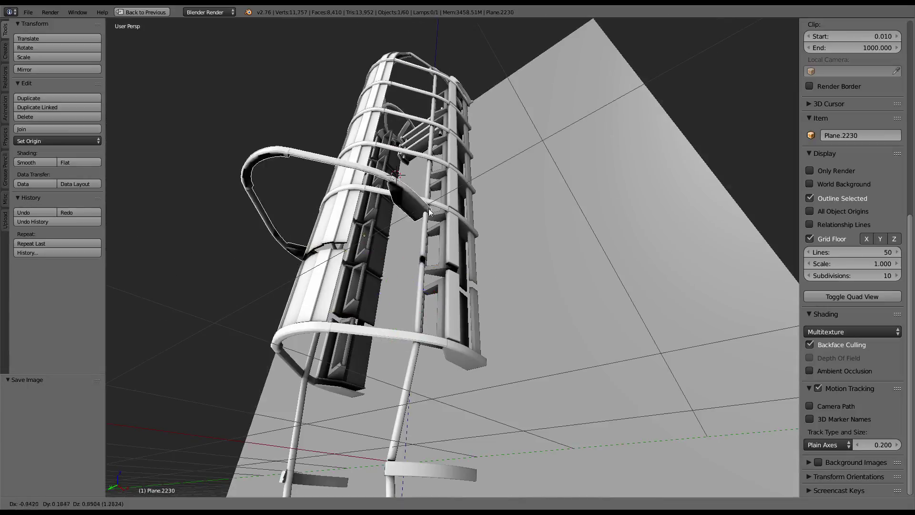
pyautogui.rightClick(392, 196)
pyautogui.scroll(4, 392, 196)
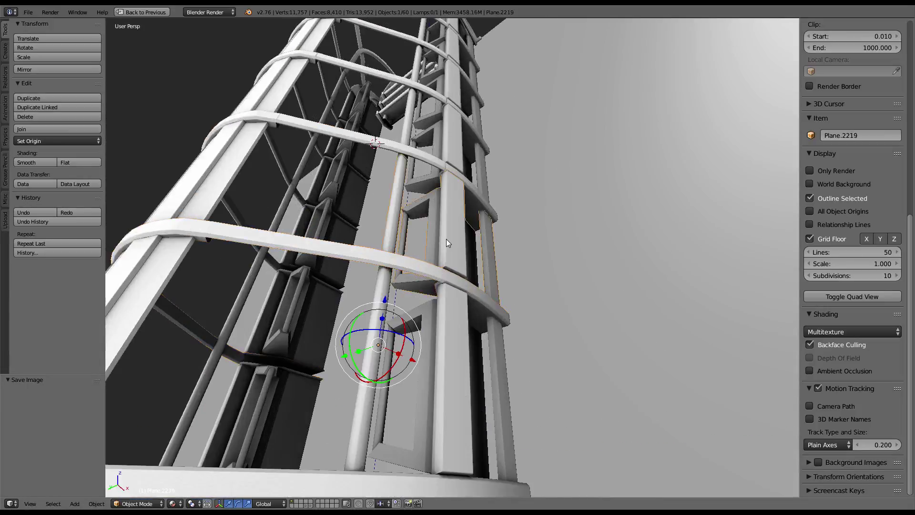
pyautogui.rightClick(411, 225)
pyautogui.moveTo(400, 237)
pyautogui.mouseDown(button='middle')
pyautogui.moveTo(398, 180)
pyautogui.moveTo(424, 215)
pyautogui.mouseUp(button='middle')
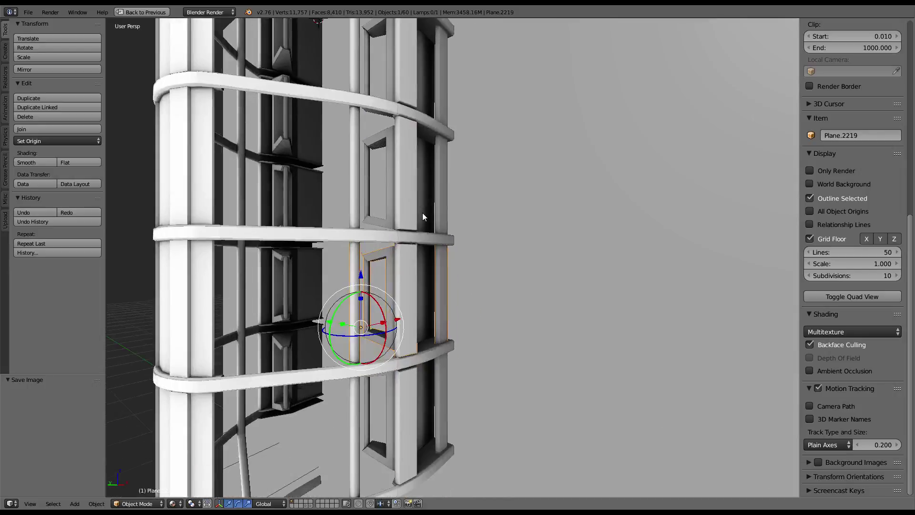
pyautogui.scroll(-3, 424, 215)
pyautogui.moveTo(492, 216)
pyautogui.mouseDown(button='middle')
pyautogui.moveTo(534, 205)
pyautogui.moveTo(463, 230)
pyautogui.moveTo(385, 197)
pyautogui.moveTo(479, 242)
pyautogui.moveTo(443, 237)
pyautogui.mouseUp(button='middle')
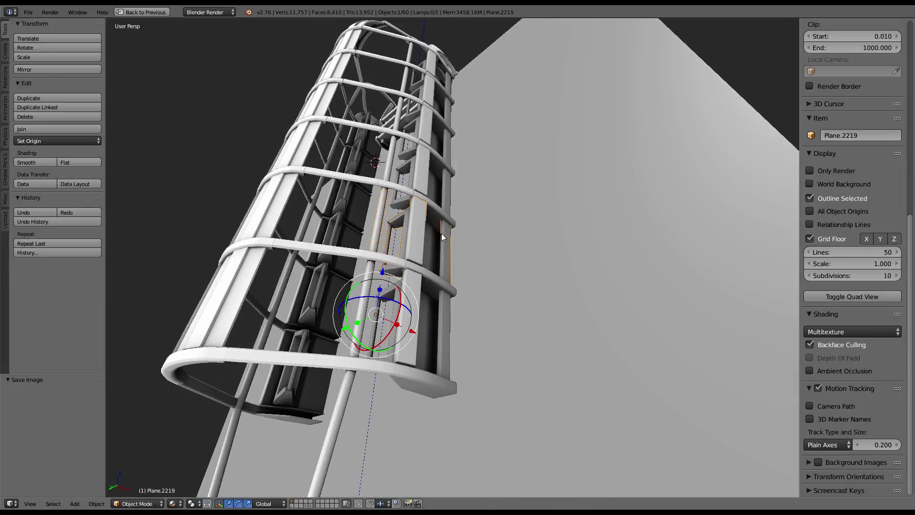
pyautogui.scroll(1, 442, 236)
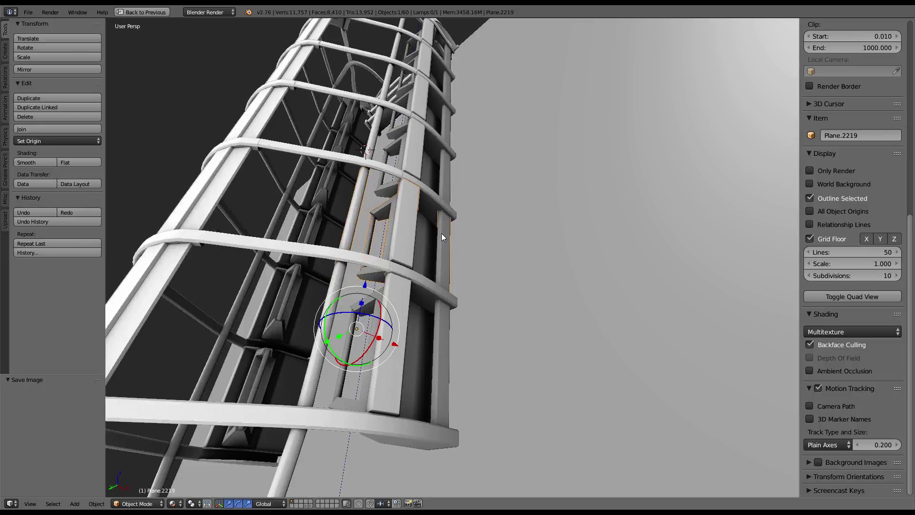
# Select one face of Plane.2219's vertical strip in face-select edit mode
pyautogui.press('Tab')
pyautogui.moveTo(453, 254); pyautogui.dragTo(426, 377, button='middle')
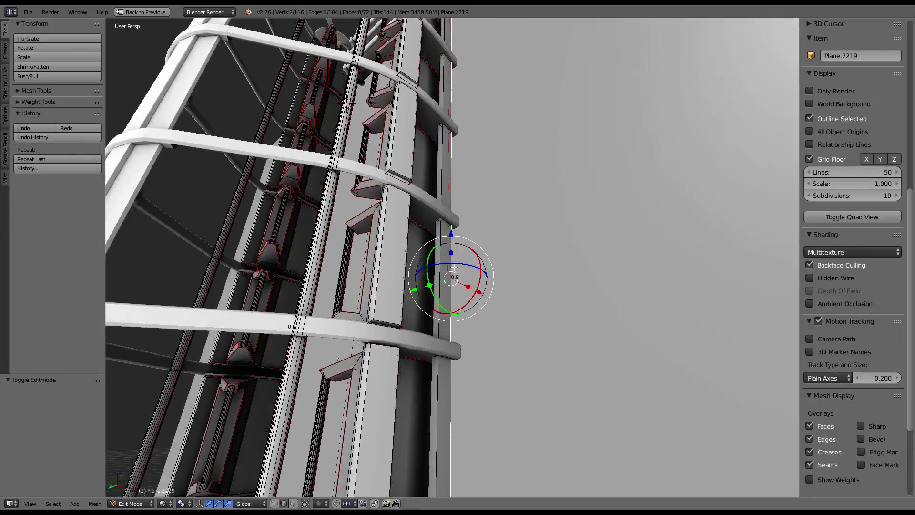
pyautogui.click(293, 504)
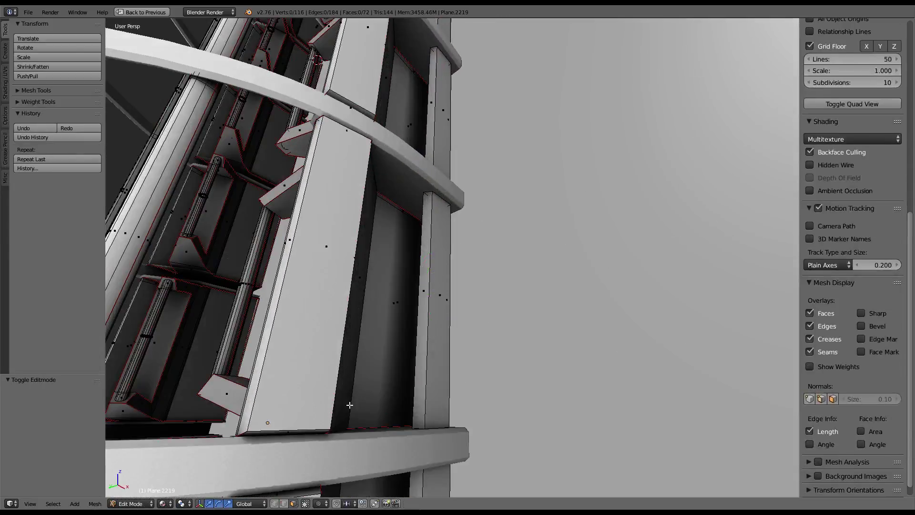
pyautogui.rightClick(429, 327)
pyautogui.moveTo(429, 327)
pyautogui.mouseDown(button='middle')
pyautogui.moveTo(459, 341)
pyautogui.moveTo(482, 269)
pyautogui.moveTo(495, 312)
pyautogui.moveTo(462, 307)
pyautogui.mouseUp(button='middle')
pyautogui.scroll(-5, 459, 341)
pyautogui.scroll(2, 483, 270)
pyautogui.scroll(2, 482, 269)
pyautogui.scroll(2, 482, 270)
# Duplicate the strip face in place and shorten the copy along Z
pyautogui.hotkey('shift', 'd')
pyautogui.press('Escape')
pyautogui.press('s')
pyautogui.press('z')
pyautogui.click(460, 330)
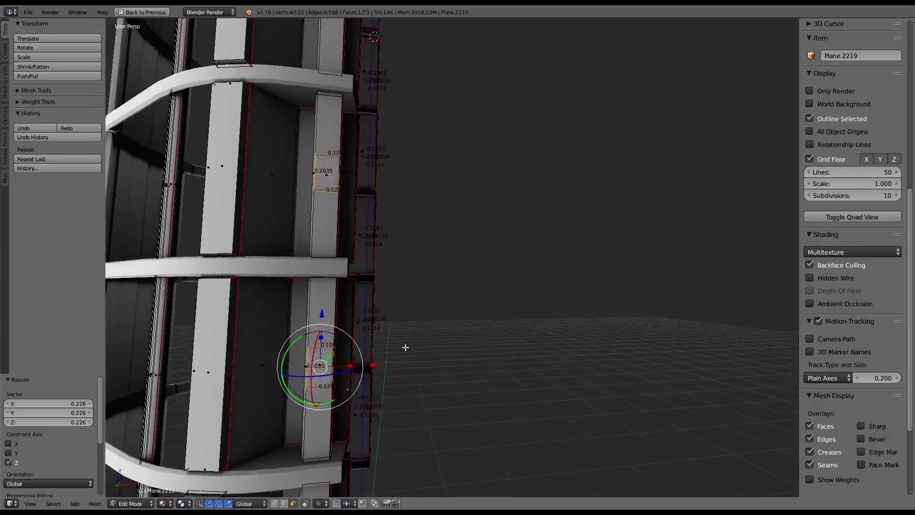
# Widen the new bracket faces along X
pyautogui.press('s')
pyautogui.press('Escape')
pyautogui.press('s')
pyautogui.press('x')
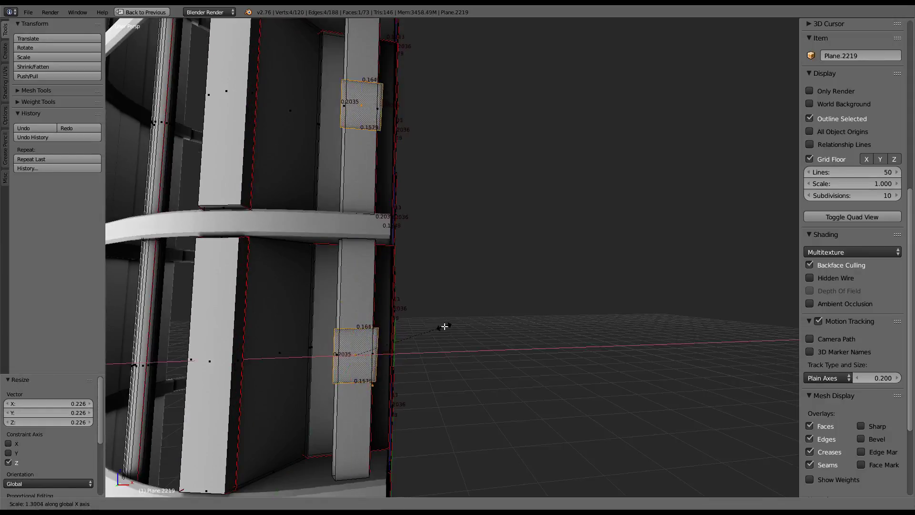
pyautogui.click(515, 324)
pyautogui.moveTo(515, 314); pyautogui.dragTo(531, 300, button='middle')
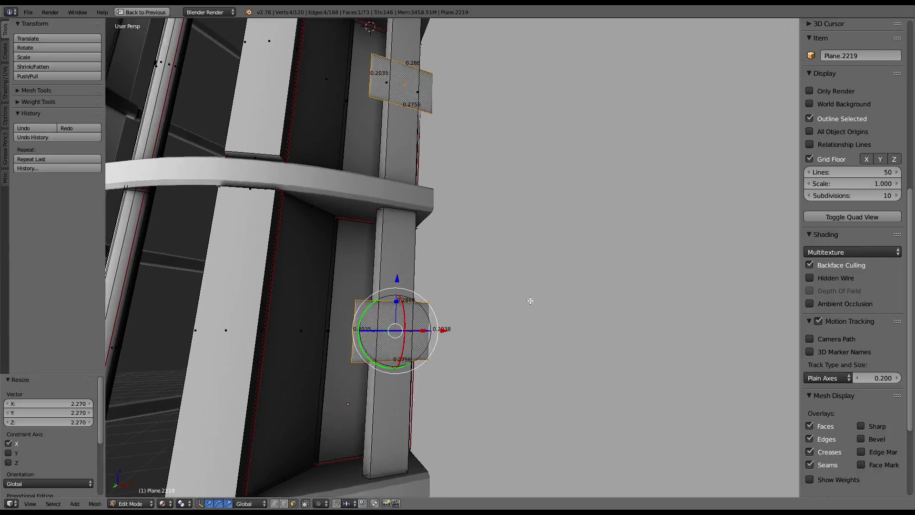
pyautogui.moveTo(324, 482); pyautogui.dragTo(430, 309, button='middle')
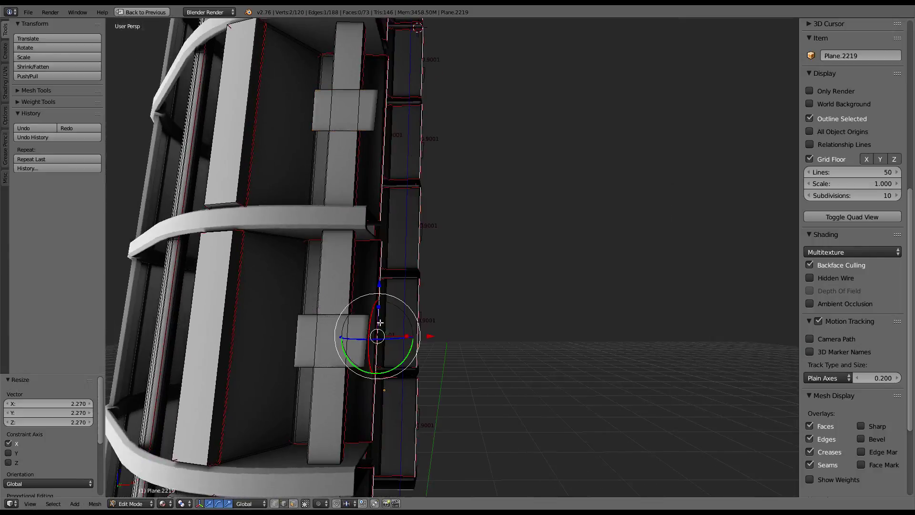
# Scale the selected vertices to 0 on X twice, checking the flattened geometry
pyautogui.press('s')
pyautogui.press('x')
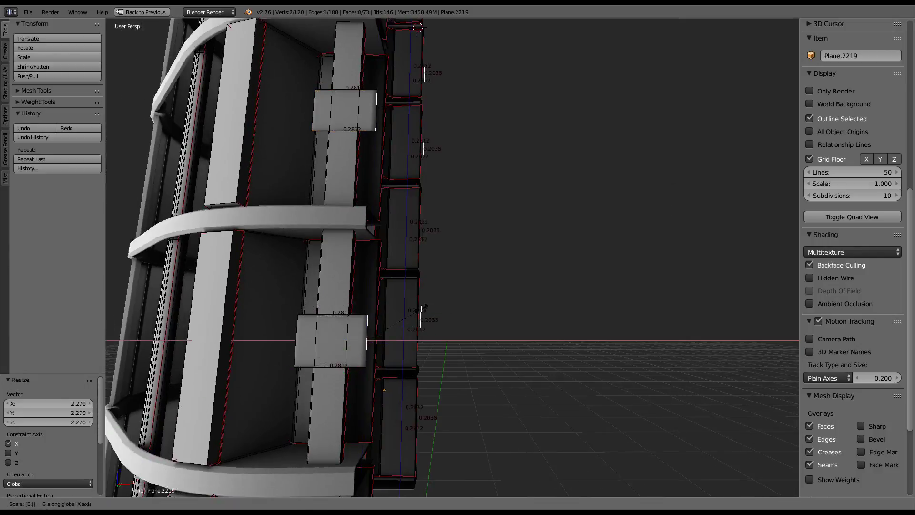
pyautogui.press('Return')
pyautogui.moveTo(421, 309)
pyautogui.mouseDown(button='middle')
pyautogui.moveTo(340, 354)
pyautogui.moveTo(444, 290)
pyautogui.mouseUp(button='middle')
pyautogui.scroll(4, 469, 287)
pyautogui.press('s')
pyautogui.press('x')
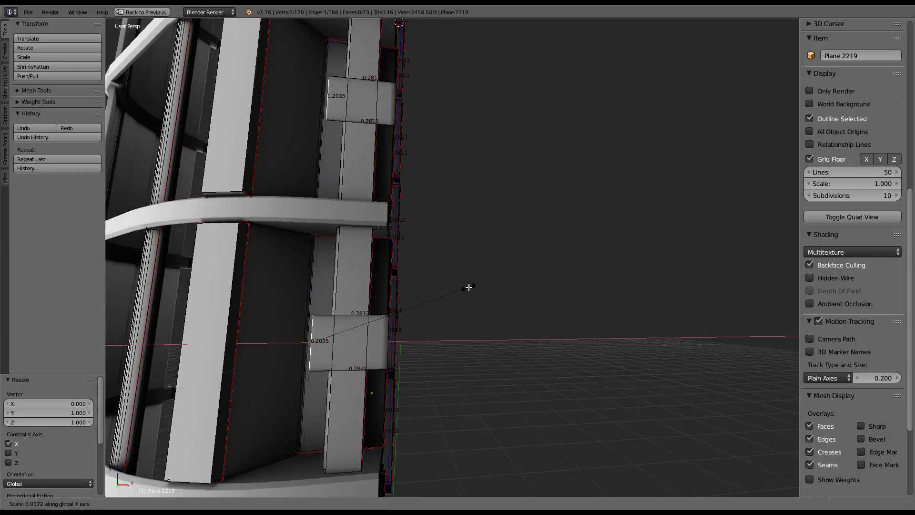
pyautogui.press('Return')
pyautogui.moveTo(468, 286)
pyautogui.mouseDown(button='middle')
pyautogui.moveTo(464, 315)
pyautogui.moveTo(460, 299)
pyautogui.mouseUp(button='middle')
# Select the small square face, extrude it into a box and slide it along Y
pyautogui.press('l')
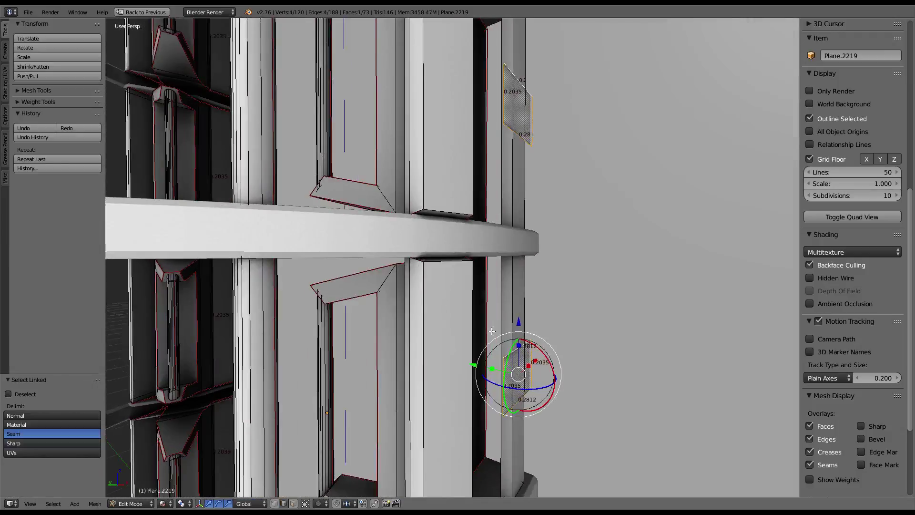
pyautogui.moveTo(408, 315); pyautogui.dragTo(409, 321)
pyautogui.press('e')
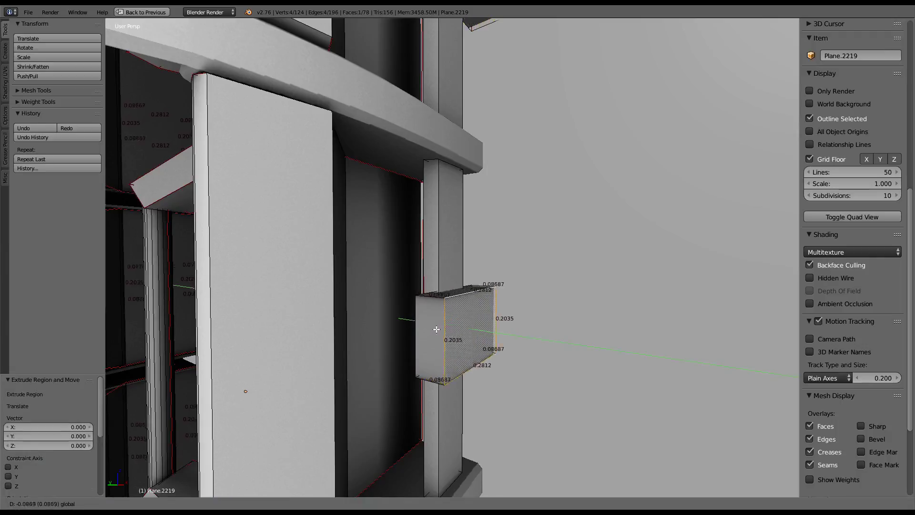
pyautogui.click(445, 331)
pyautogui.moveTo(445, 331); pyautogui.dragTo(436, 354, button='middle')
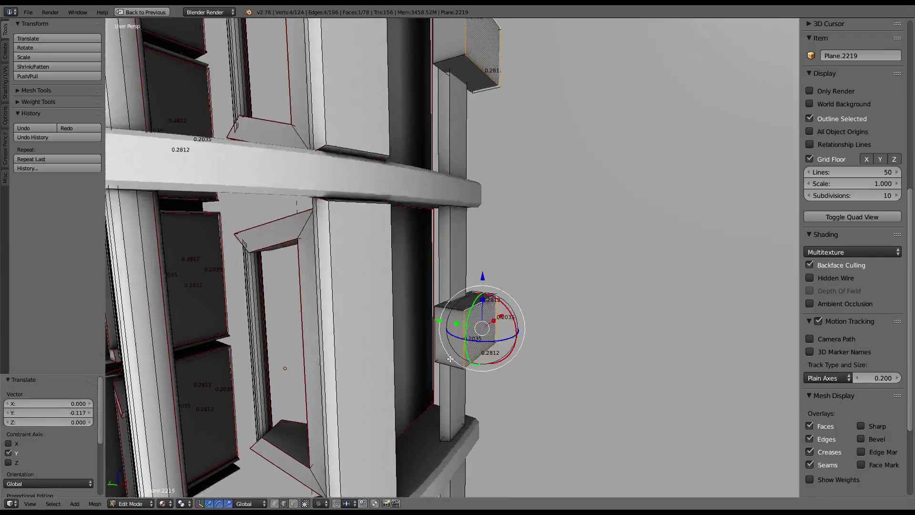
pyautogui.moveTo(443, 333); pyautogui.dragTo(453, 332)
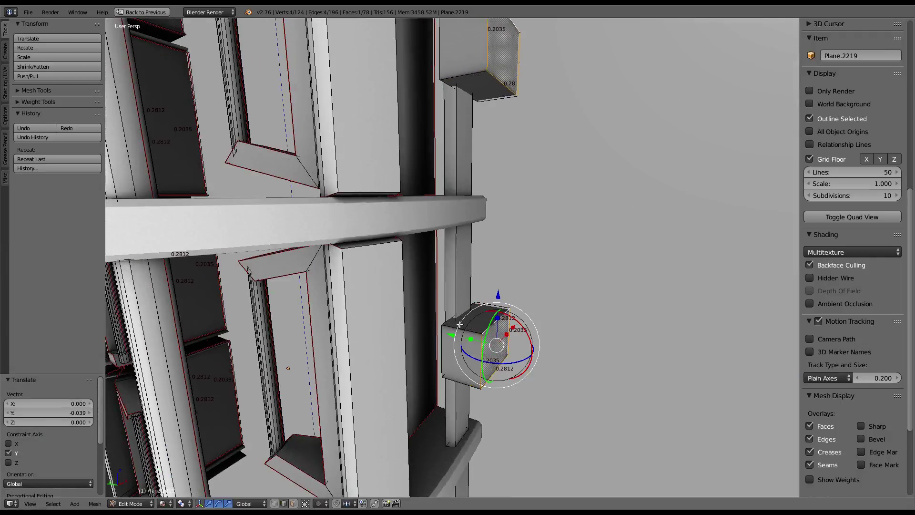
pyautogui.moveTo(459, 325)
pyautogui.mouseDown(button='middle')
pyautogui.moveTo(479, 240)
pyautogui.moveTo(446, 332)
pyautogui.mouseUp(button='middle')
# Push one box edge outward along X and delete the unwanted face
pyautogui.rightClick(445, 332)
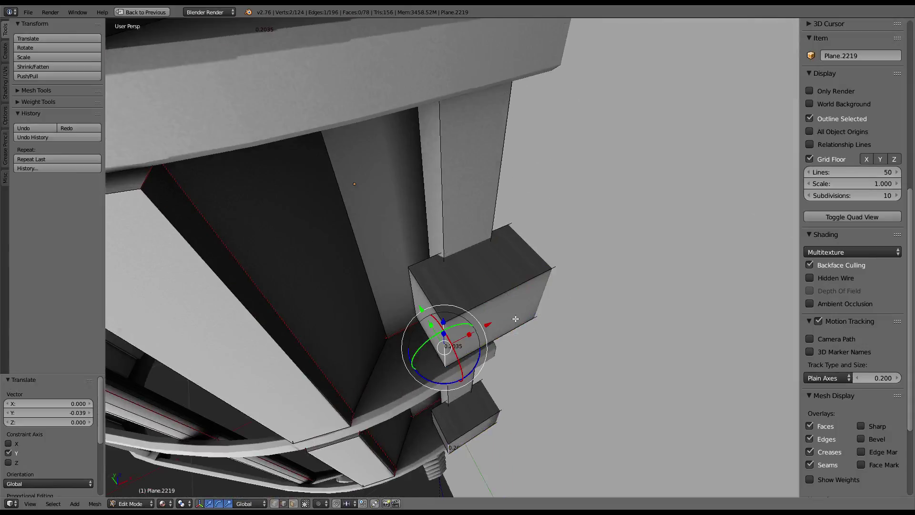
pyautogui.press('g')
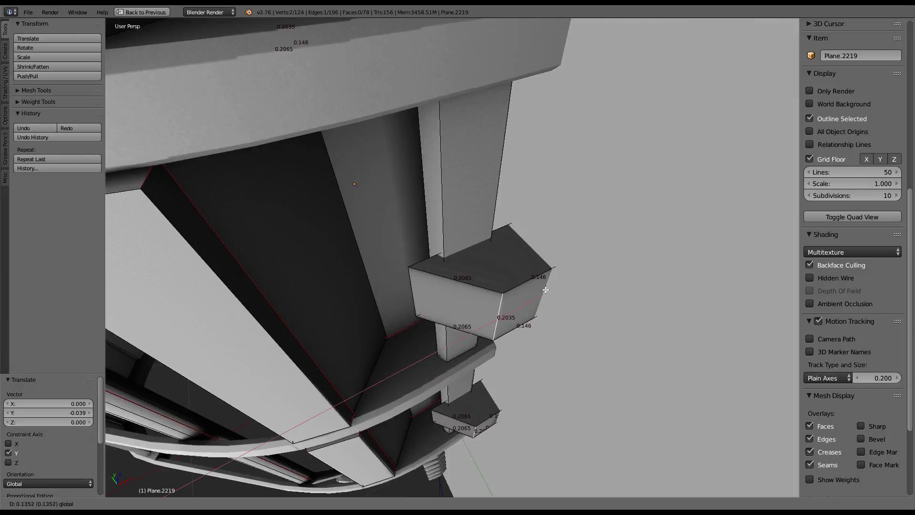
pyautogui.click(575, 272)
pyautogui.moveTo(574, 272); pyautogui.dragTo(509, 259, button='middle')
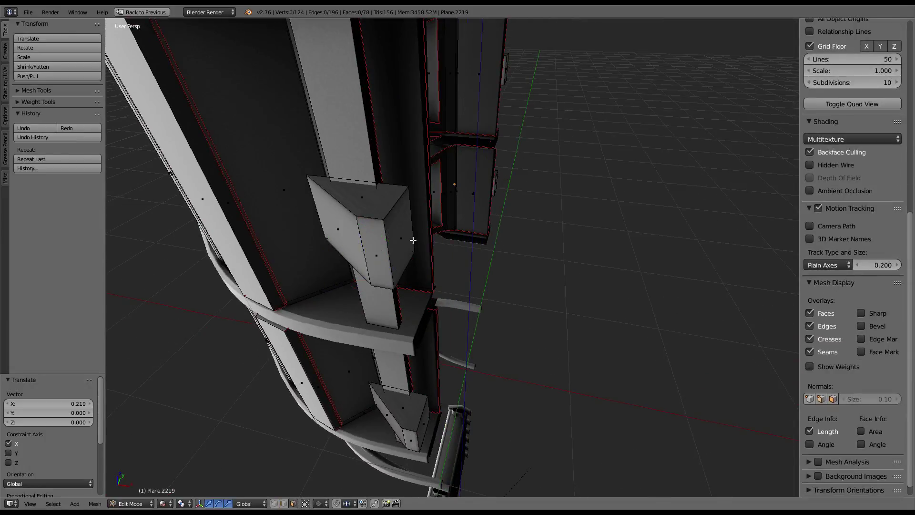
pyautogui.press('x')
pyautogui.click(411, 240)
pyautogui.moveTo(411, 240); pyautogui.dragTo(467, 297, button='middle')
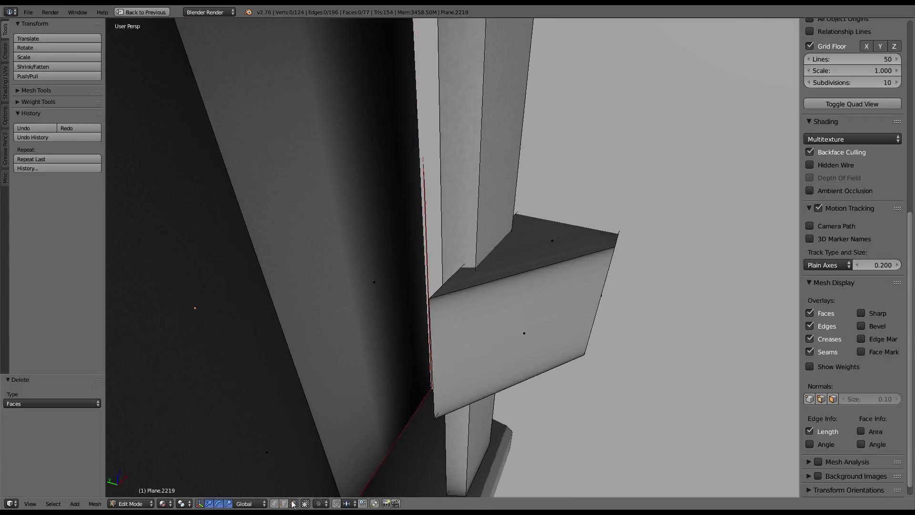
# Bevel a bracket edge, flatten it to zero on X, and begin a knife cut
pyautogui.rightClick(432, 367)
pyautogui.hotkey('ctrl', 'e')
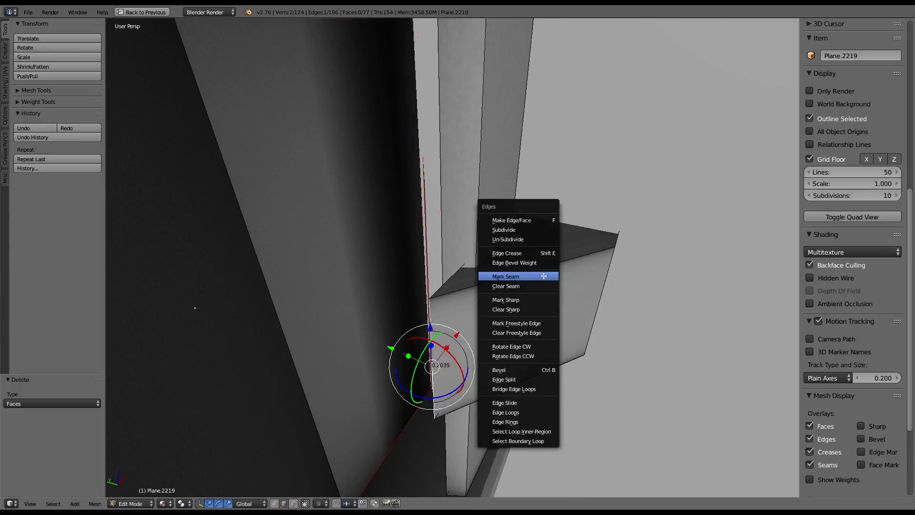
pyautogui.click(536, 373)
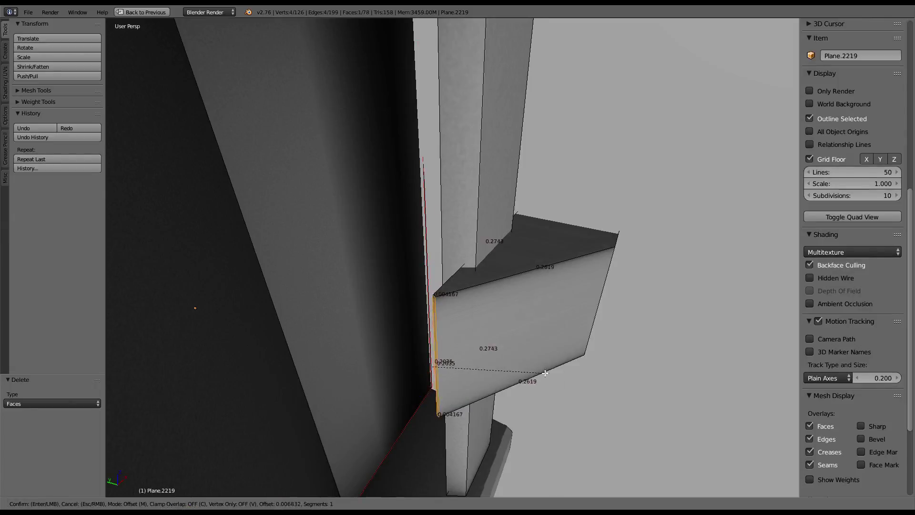
pyautogui.click(592, 372)
pyautogui.moveTo(476, 333); pyautogui.dragTo(512, 233, button='middle')
pyautogui.write('sx')
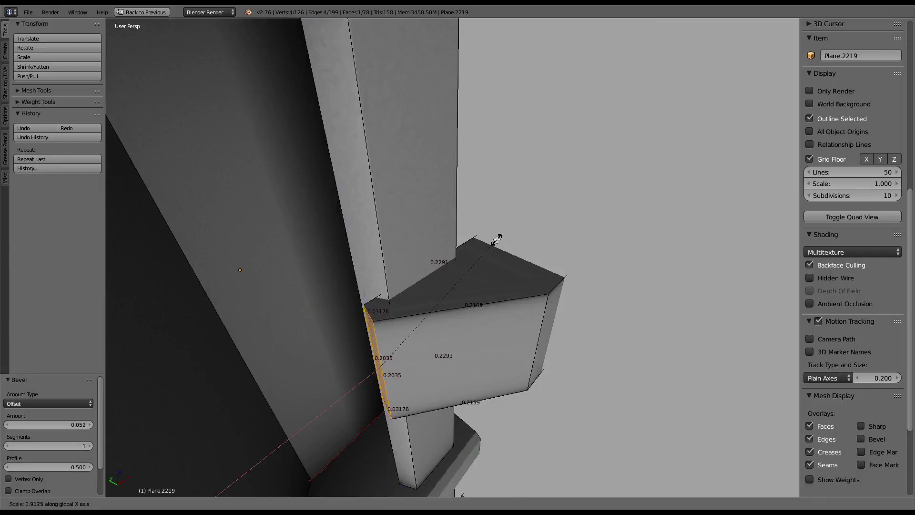
pyautogui.write('0')
pyautogui.press('Return')
pyautogui.rightClick(510, 292)
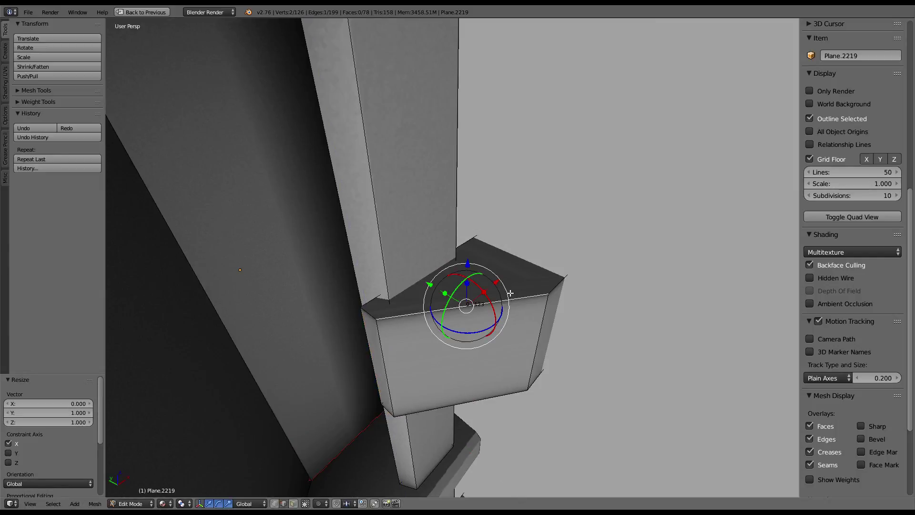
pyautogui.press('k')
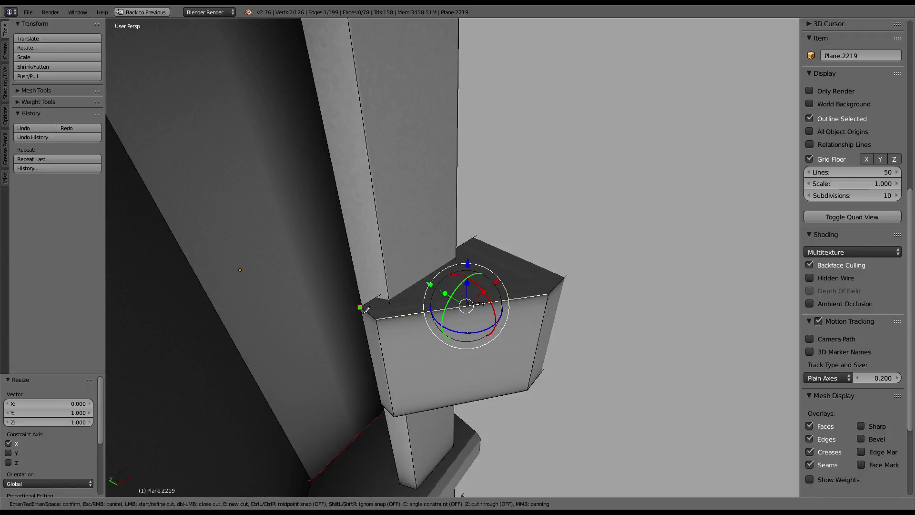
# Finish the knife cut across the top face and add a second cut across the underside
pyautogui.click(566, 276)
pyautogui.press('Return')
pyautogui.moveTo(567, 276)
pyautogui.mouseDown(button='middle')
pyautogui.moveTo(557, 215)
pyautogui.moveTo(511, 174)
pyautogui.mouseUp(button='middle')
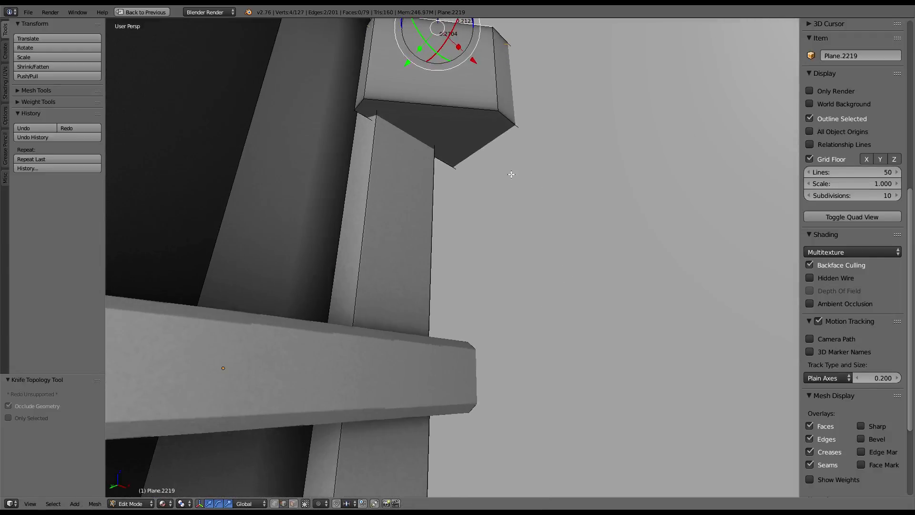
pyautogui.press('k')
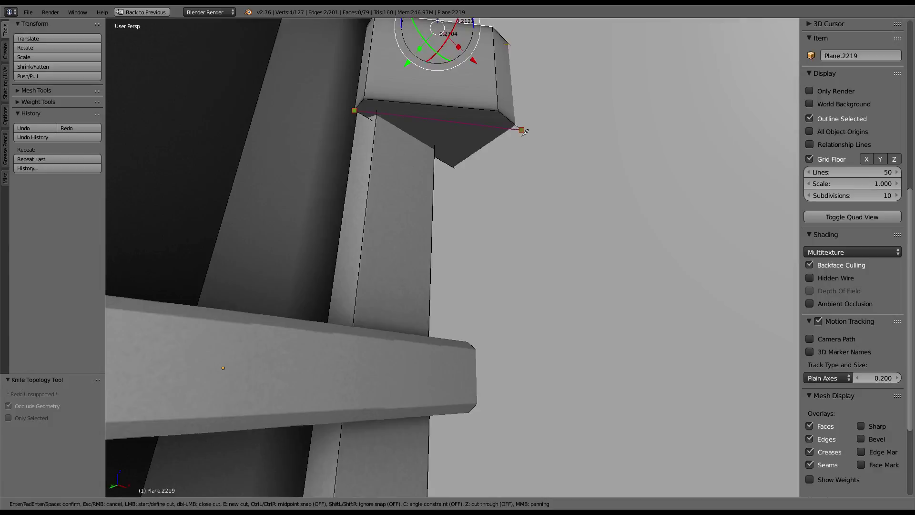
pyautogui.click(522, 130)
pyautogui.press('Return')
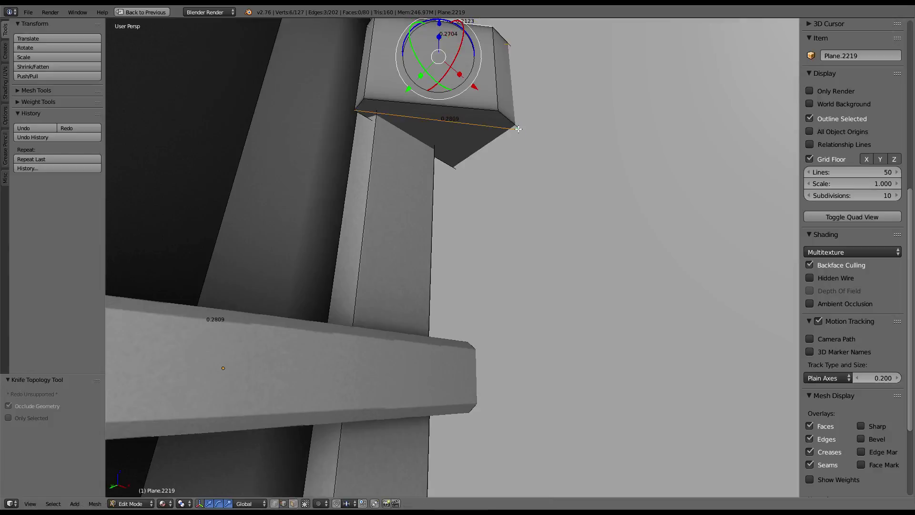
pyautogui.moveTo(513, 129)
pyautogui.mouseDown(button='middle')
pyautogui.moveTo(517, 205)
pyautogui.moveTo(464, 279)
pyautogui.moveTo(462, 256)
pyautogui.mouseUp(button='middle')
# Select the block's front top and bottom edges and scale them along Z
pyautogui.rightClick(464, 278)
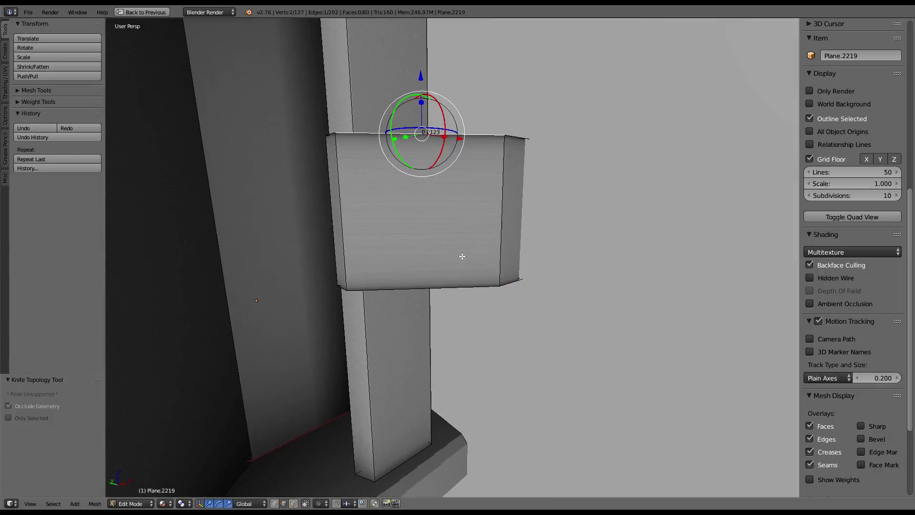
pyautogui.rightClick(411, 285)
pyautogui.moveTo(411, 285); pyautogui.dragTo(429, 324, button='middle')
pyautogui.keyDown('shift'); pyautogui.rightClick(453, 282); pyautogui.keyUp('shift')
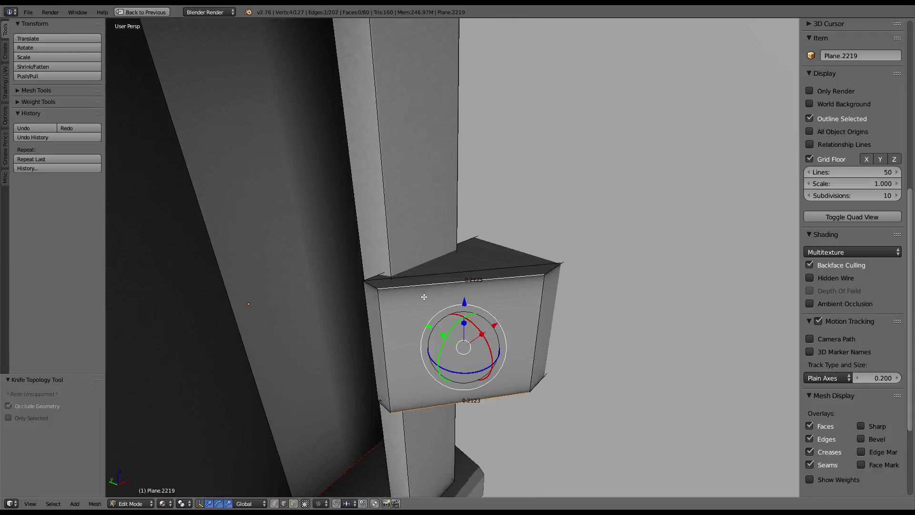
pyautogui.moveTo(453, 281)
pyautogui.mouseDown(button='middle')
pyautogui.moveTo(442, 292)
pyautogui.moveTo(498, 260)
pyautogui.moveTo(527, 198)
pyautogui.moveTo(516, 171)
pyautogui.moveTo(490, 162)
pyautogui.moveTo(434, 178)
pyautogui.moveTo(517, 190)
pyautogui.moveTo(573, 183)
pyautogui.moveTo(518, 193)
pyautogui.mouseUp(button='middle')
pyautogui.press('s')
pyautogui.press('z')
pyautogui.click(527, 198)
# Check the shape in object mode, then rescale the edges along Z to 0.897
pyautogui.scroll(-8, 527, 198)
pyautogui.press('Tab')
pyautogui.scroll(3, 434, 179)
pyautogui.scroll(-5, 434, 178)
pyautogui.press('Tab')
pyautogui.scroll(4, 518, 194)
pyautogui.scroll(3, 518, 194)
pyautogui.press('s')
pyautogui.press('z')
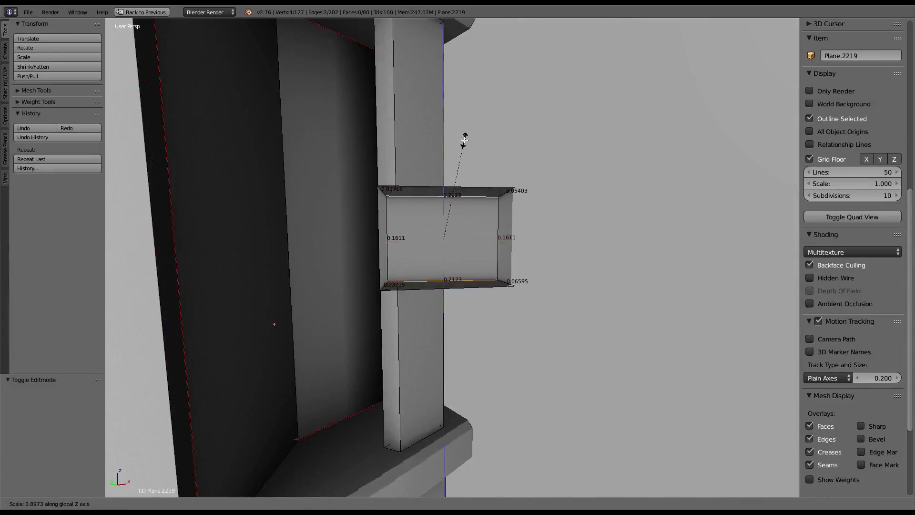
pyautogui.click(448, 152)
pyautogui.press('Tab')
pyautogui.press('Tab')
pyautogui.moveTo(448, 152)
pyautogui.mouseDown(button='middle')
pyautogui.moveTo(448, 227)
pyautogui.moveTo(429, 286)
pyautogui.moveTo(371, 293)
pyautogui.moveTo(388, 296)
pyautogui.moveTo(400, 290)
pyautogui.moveTo(360, 284)
pyautogui.mouseUp(button='middle')
pyautogui.scroll(-4, 429, 286)
pyautogui.scroll(3, 389, 296)
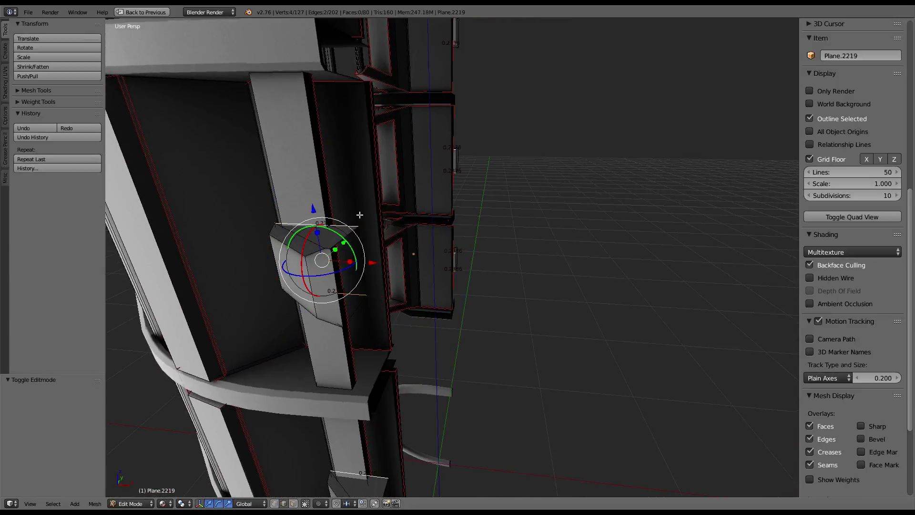
# Mark the selected block edges as seams, including a second set seen from below
pyautogui.hotkey('ctrl', 'e')
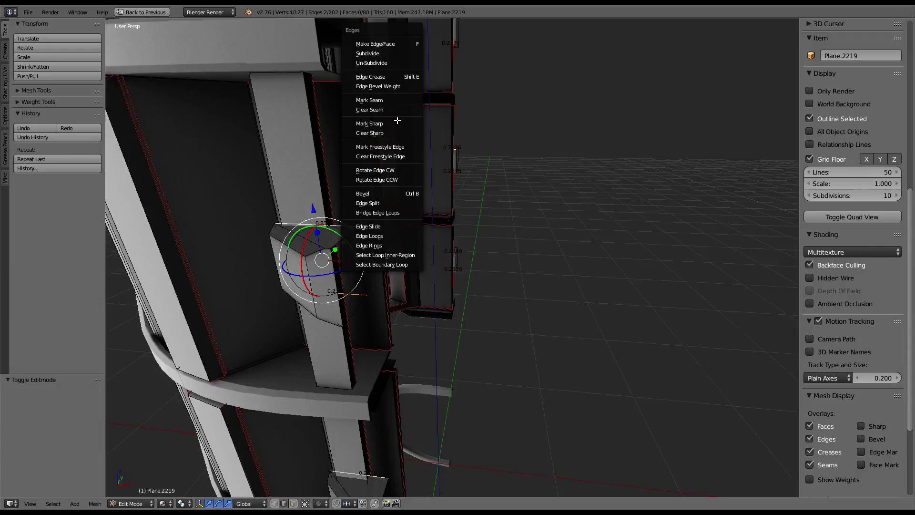
pyautogui.click(369, 100)
pyautogui.press('KP_Decimal')
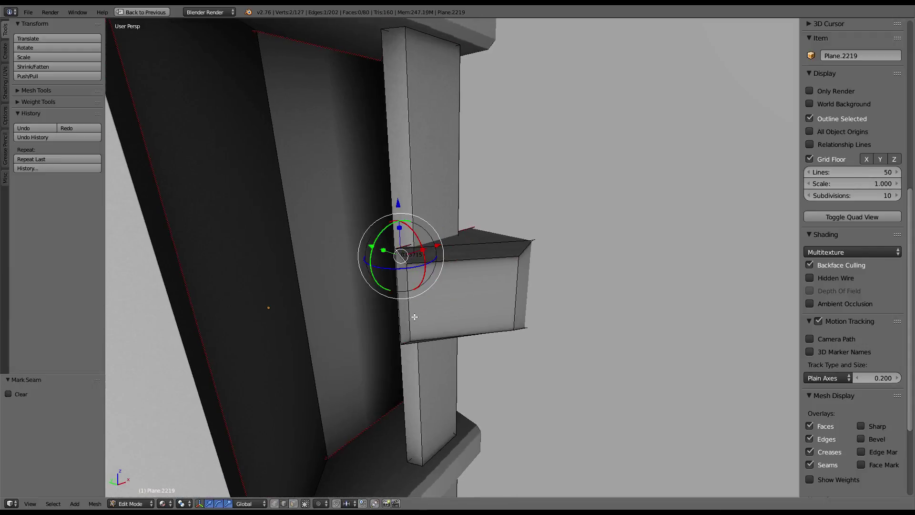
pyautogui.moveTo(421, 249)
pyautogui.mouseDown(button='middle')
pyautogui.moveTo(373, 300)
pyautogui.moveTo(417, 292)
pyautogui.moveTo(528, 219)
pyautogui.moveTo(490, 215)
pyautogui.moveTo(542, 213)
pyautogui.moveTo(517, 257)
pyautogui.mouseUp(button='middle')
pyautogui.hotkey('ctrl', 'e')
pyautogui.click(531, 219)
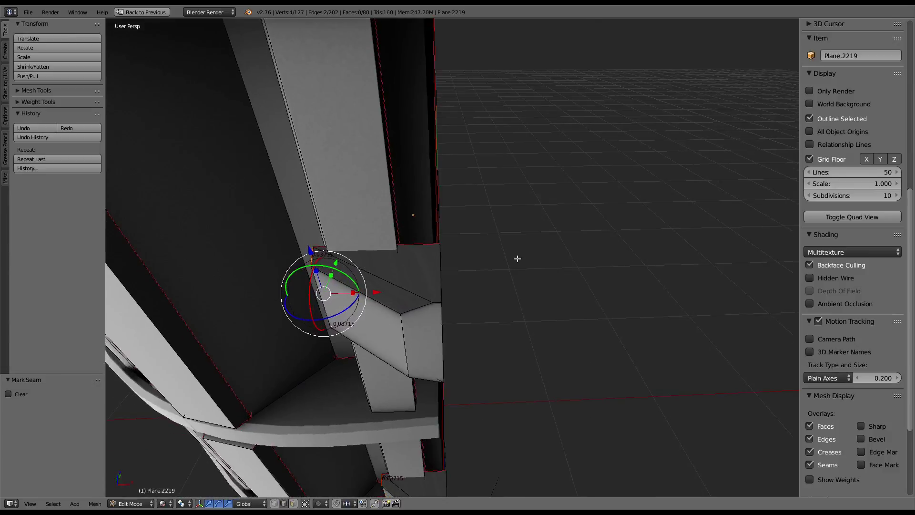
# Select the bracket's diagonal and top edges, cancelling a trial move
pyautogui.keyDown('shift'); pyautogui.rightClick(441, 286); pyautogui.keyUp('shift')
pyautogui.scroll(2, 448, 287)
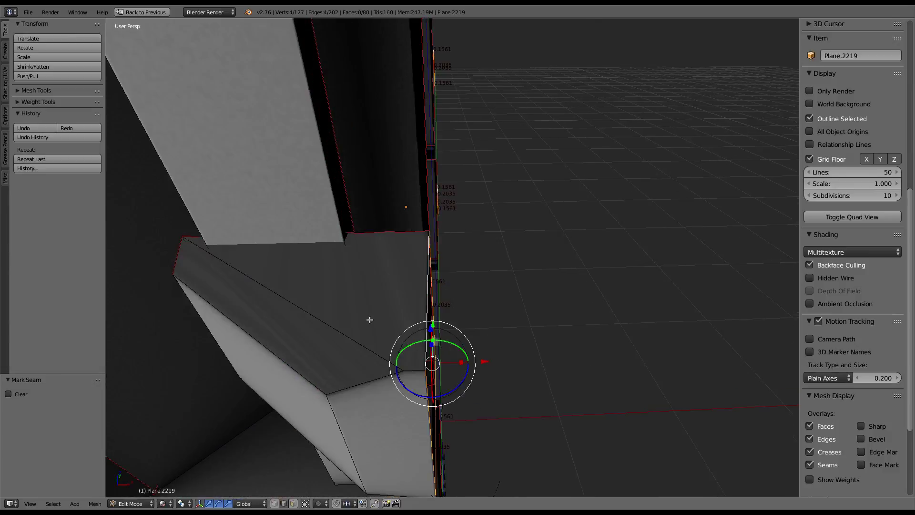
pyautogui.rightClick(387, 360)
pyautogui.rightClick(417, 374)
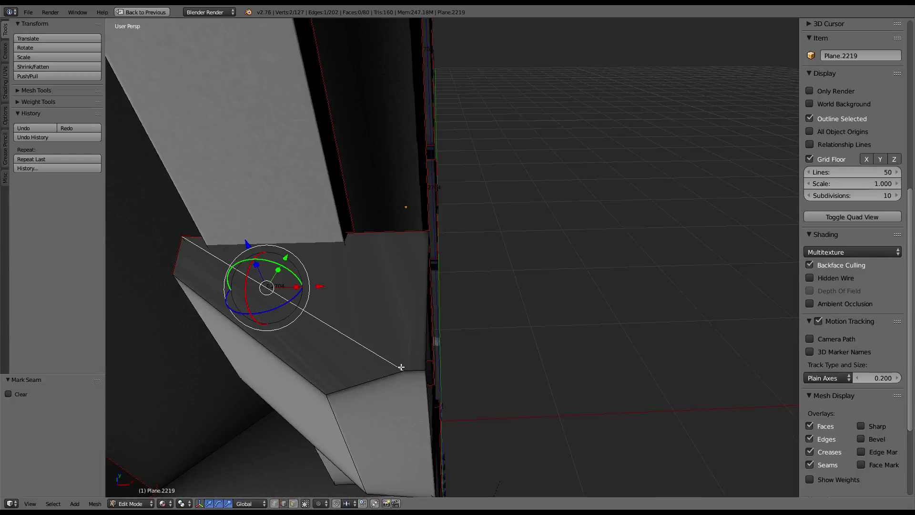
pyautogui.press('KP_Decimal')
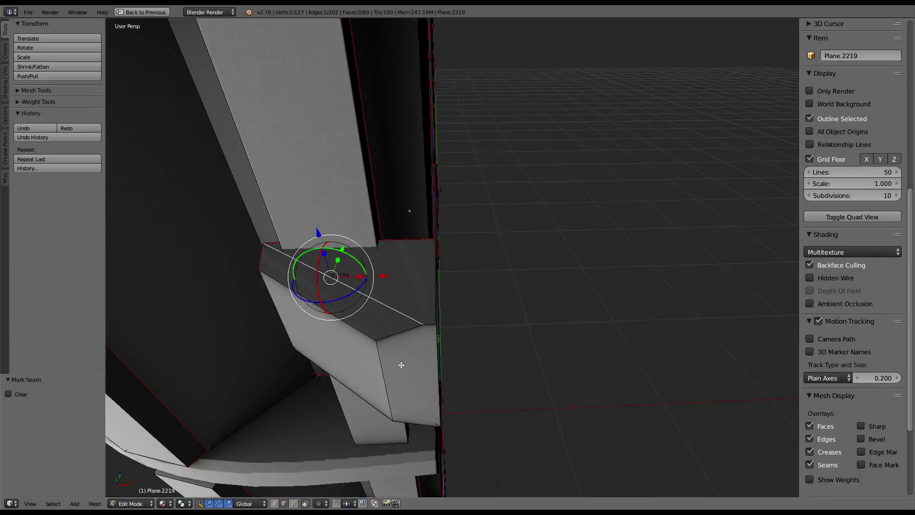
pyautogui.keyDown('shift'); pyautogui.rightClick(407, 332); pyautogui.keyUp('shift')
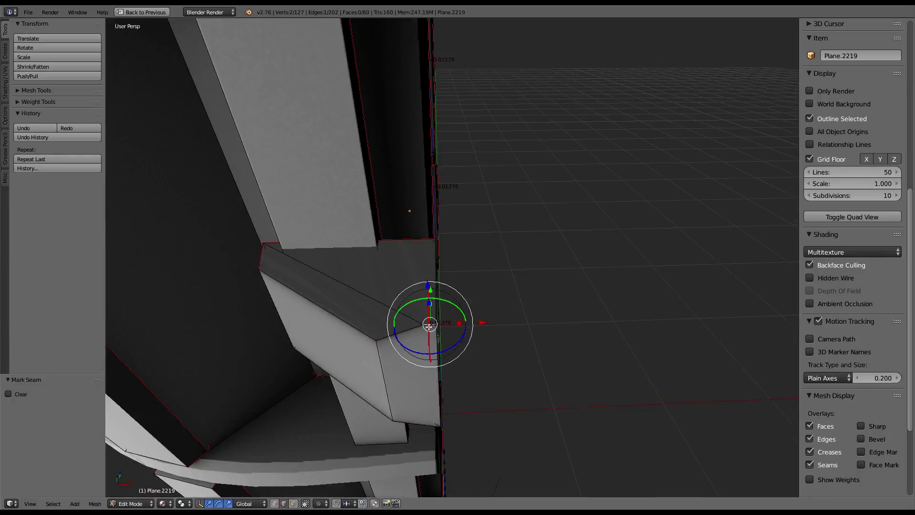
pyautogui.moveTo(407, 332); pyautogui.dragTo(443, 244, button='middle')
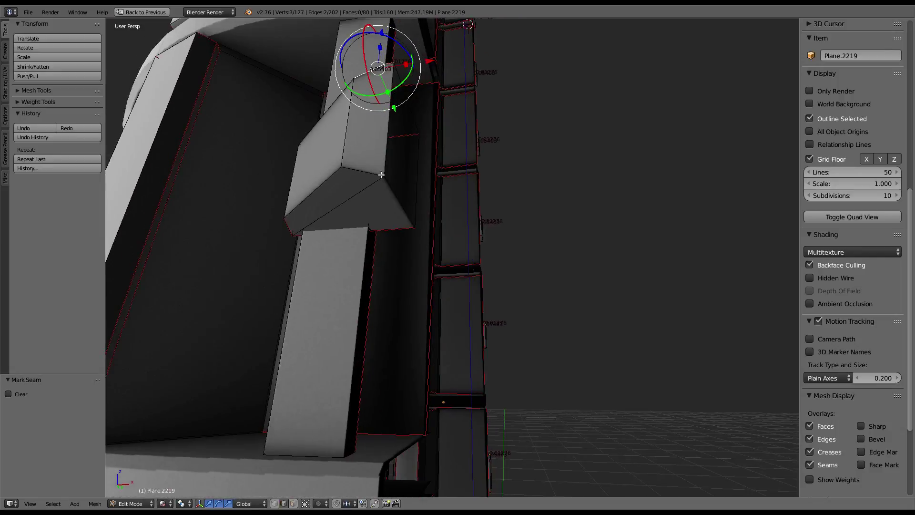
pyautogui.keyDown('shift'); pyautogui.rightClick(381, 174); pyautogui.keyUp('shift')
pyautogui.moveTo(382, 175)
pyautogui.mouseDown(button='middle')
pyautogui.moveTo(408, 183)
pyautogui.moveTo(424, 258)
pyautogui.mouseUp(button='middle')
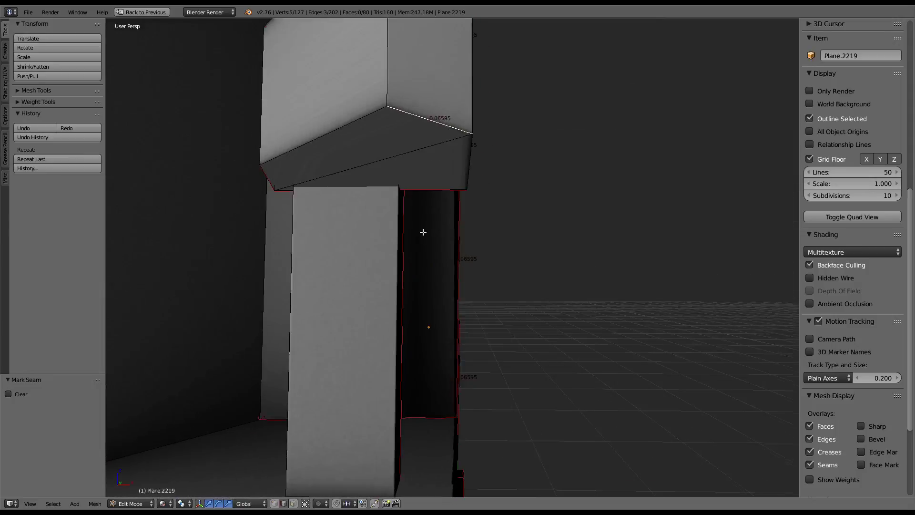
pyautogui.rightClick(403, 179)
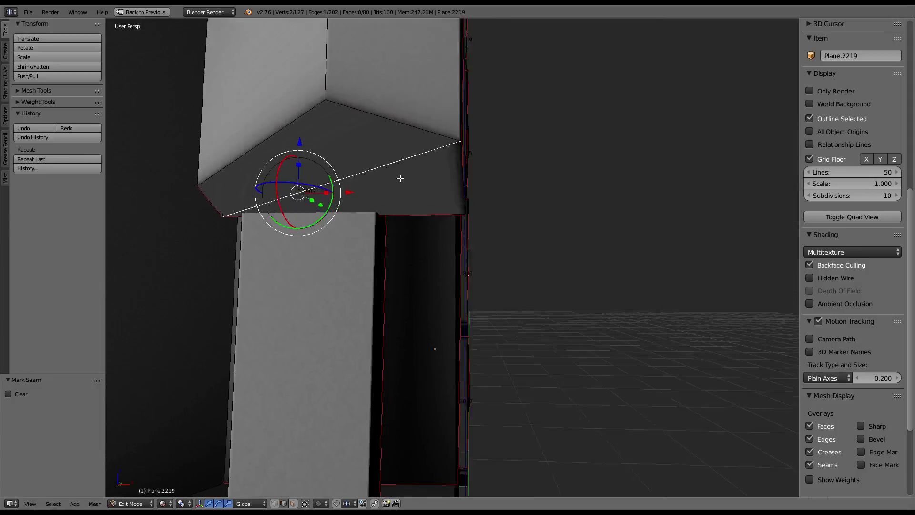
pyautogui.moveTo(401, 178)
pyautogui.mouseDown(button='middle')
pyautogui.moveTo(376, 172)
pyautogui.moveTo(398, 220)
pyautogui.mouseUp(button='middle')
pyautogui.press('g')
pyautogui.rightClick(381, 175)
# Merge the slanted edge's vertices at first and flatten them to zero width along X
pyautogui.scroll(-3, 382, 183)
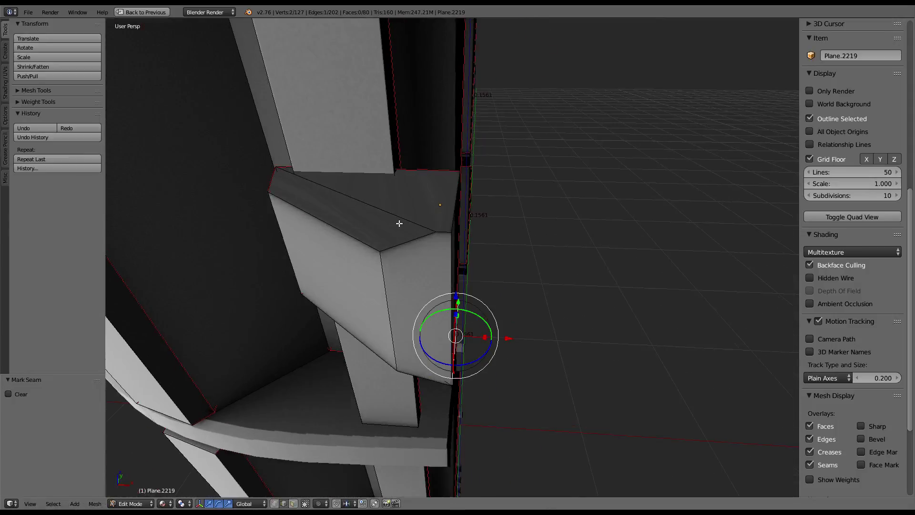
pyautogui.scroll(3, 414, 173)
pyautogui.moveTo(414, 174)
pyautogui.mouseDown(button='middle')
pyautogui.moveTo(394, 167)
pyautogui.moveTo(410, 253)
pyautogui.moveTo(402, 390)
pyautogui.mouseUp(button='middle')
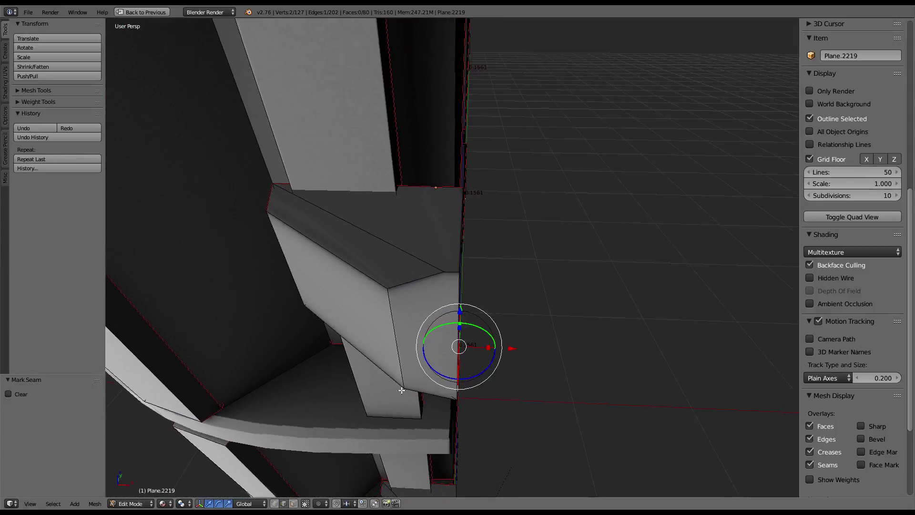
pyautogui.rightClick(428, 265)
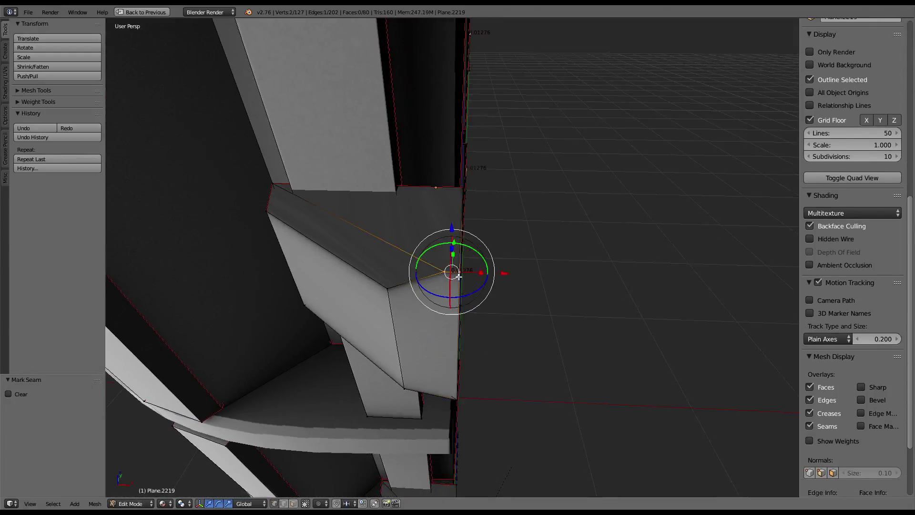
pyautogui.press('w')
pyautogui.click(630, 244)
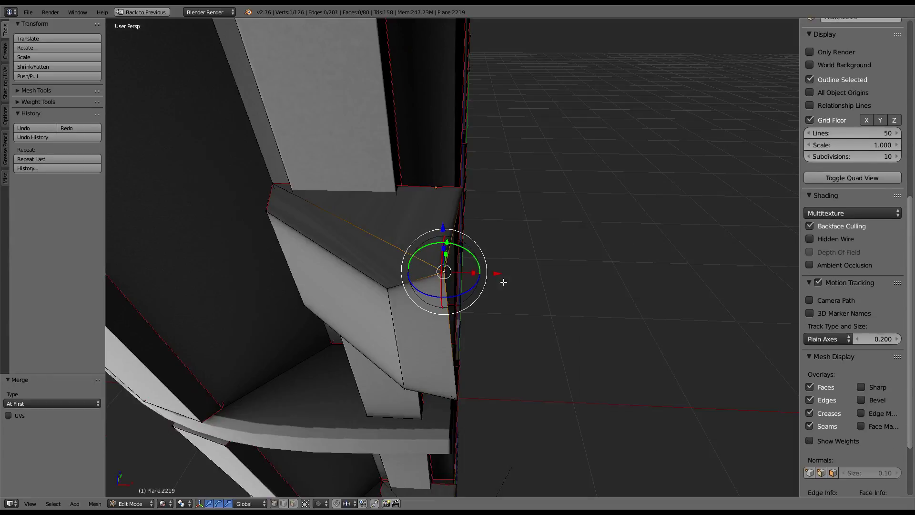
pyautogui.hotkey('ctrl', 'z')
pyautogui.press('s')
pyautogui.press('x')
pyautogui.press('0')
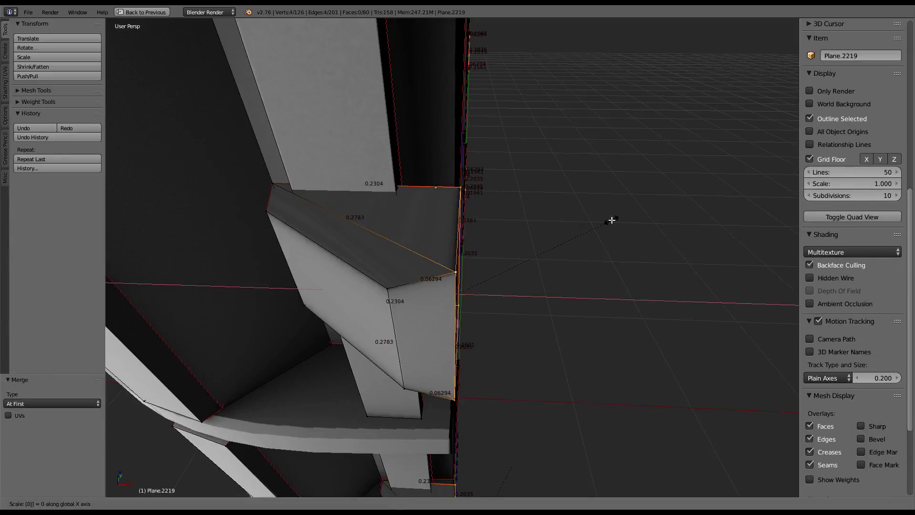
pyautogui.press('Return')
# Slide the bracket's right edge inward along X
pyautogui.moveTo(596, 196); pyautogui.dragTo(575, 194, button='middle')
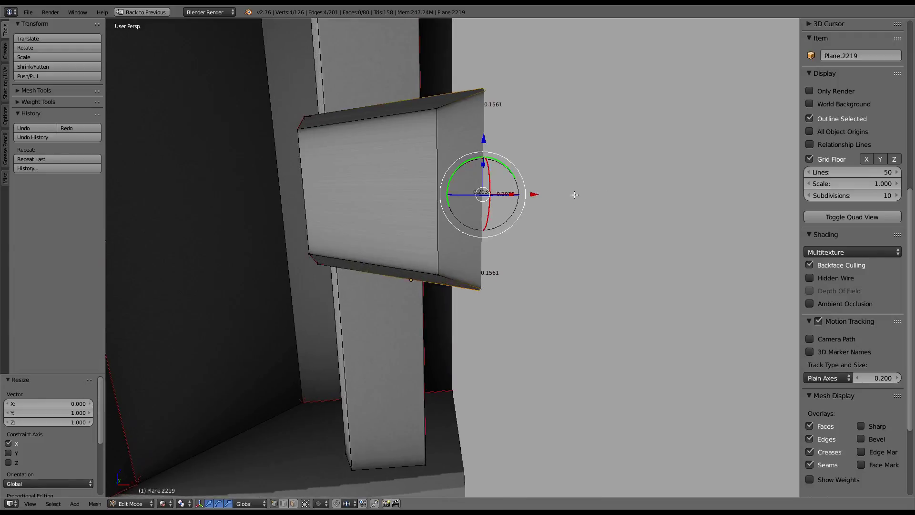
pyautogui.moveTo(534, 193); pyautogui.dragTo(529, 193)
pyautogui.moveTo(473, 203); pyautogui.dragTo(337, 230)
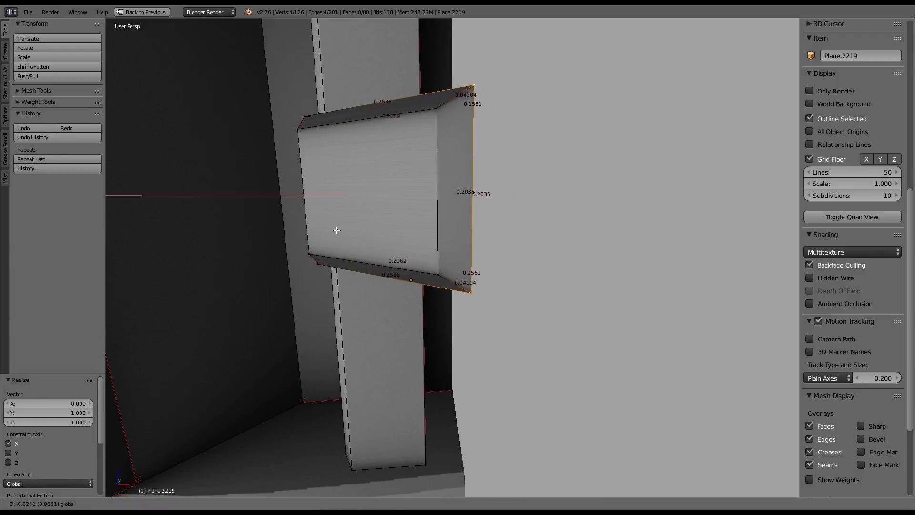
pyautogui.click(434, 238)
pyautogui.press('Tab')
pyautogui.press('Tab')
pyautogui.moveTo(434, 238)
pyautogui.mouseDown(button='middle')
pyautogui.moveTo(512, 275)
pyautogui.moveTo(432, 231)
pyautogui.mouseUp(button='middle')
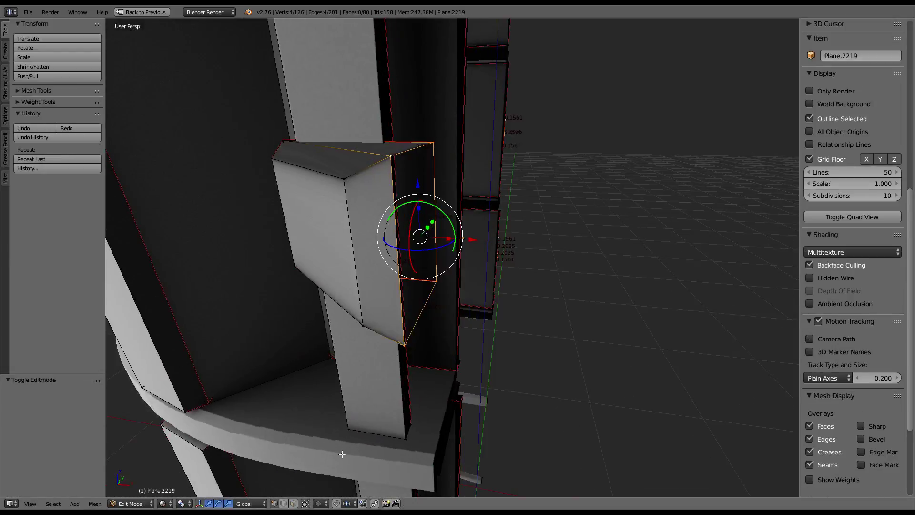
# Mark the bracket's top and bottom edges as seams
pyautogui.click(384, 165)
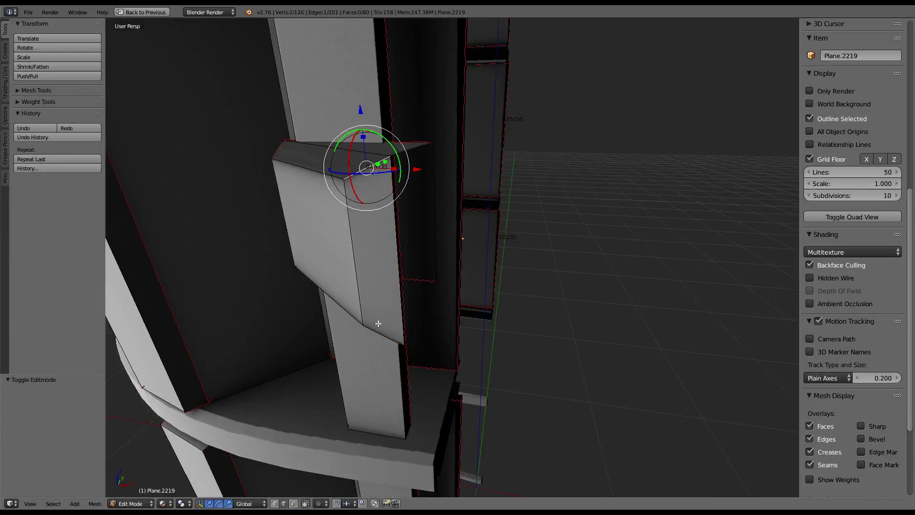
pyautogui.keyDown('shift'); pyautogui.click(379, 329); pyautogui.keyUp('shift')
pyautogui.hotkey('ctrl', 'e')
pyautogui.click(566, 204)
pyautogui.press('Tab')
pyautogui.scroll(-6, 566, 204)
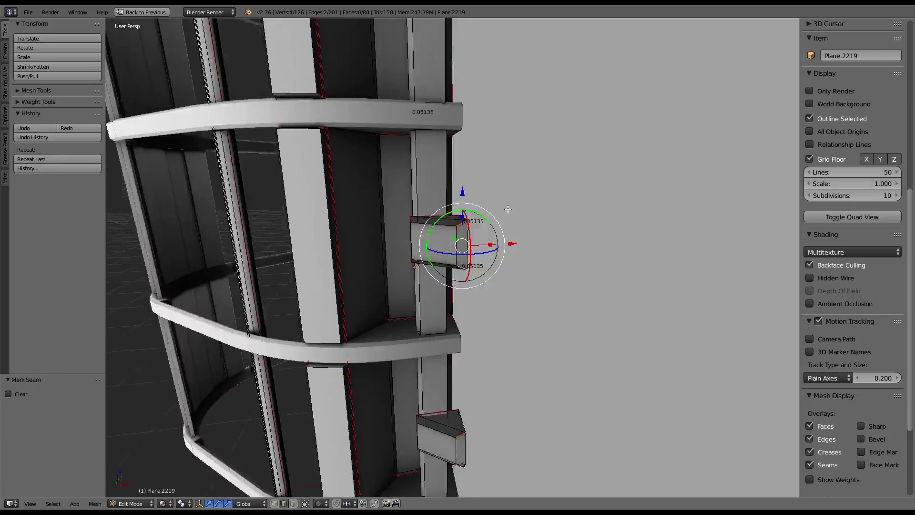
pyautogui.scroll(-3, 522, 202)
pyautogui.moveTo(523, 201)
pyautogui.mouseDown(button='middle')
pyautogui.moveTo(519, 215)
pyautogui.moveTo(569, 197)
pyautogui.mouseUp(button='middle')
# Select the linked bracket faces up to the seams and restore the multi-panel layout
pyautogui.press('a')
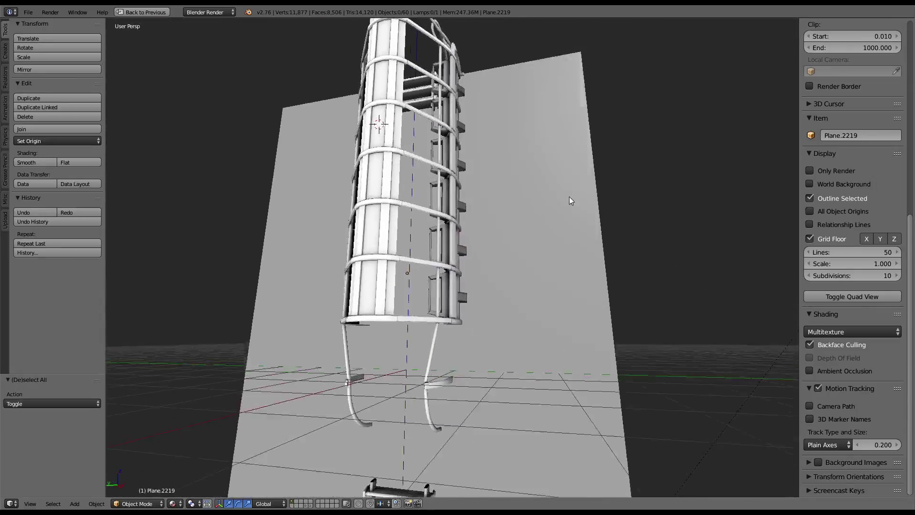
pyautogui.scroll(5, 570, 197)
pyautogui.scroll(3, 535, 216)
pyautogui.press('Tab')
pyautogui.hotkey('ctrl', 'l')
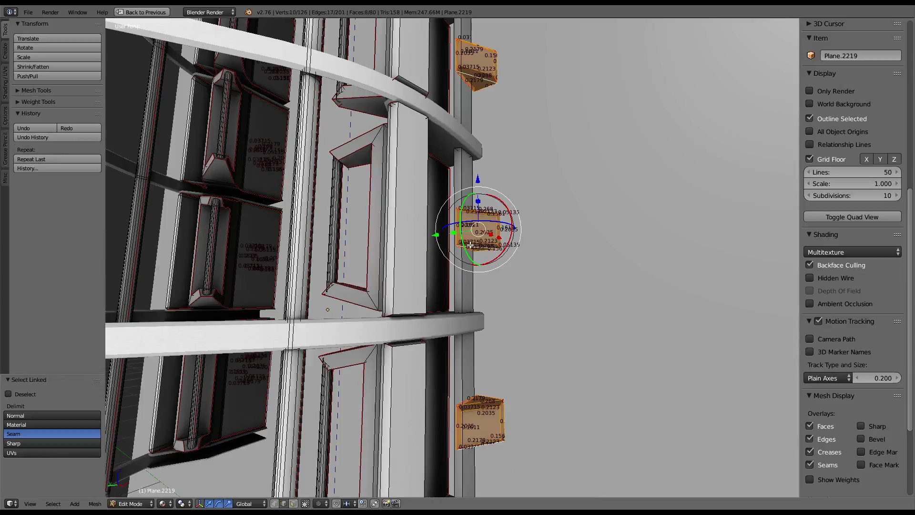
pyautogui.hotkey('ctrl', 'Up')
pyautogui.hotkey('ctrl', 'Up')
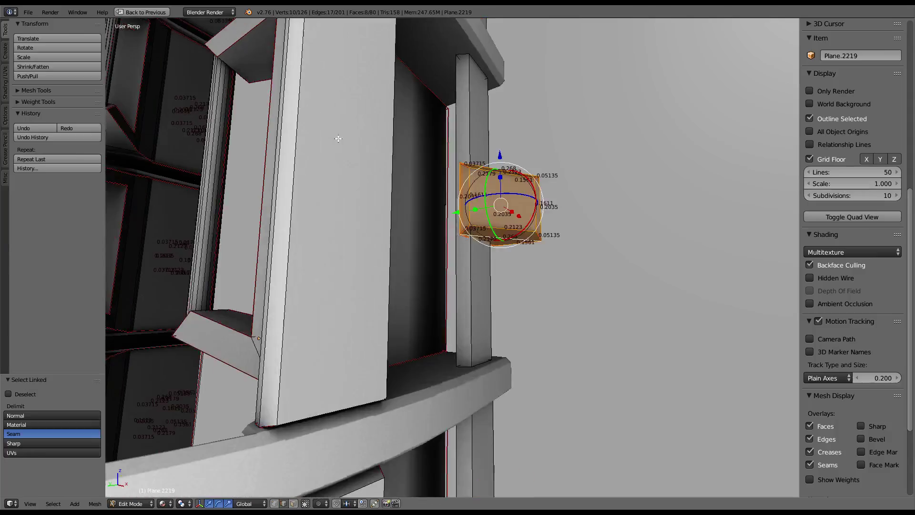
pyautogui.moveTo(286, 191); pyautogui.dragTo(220, 204, button='middle')
pyautogui.scroll(2, 301, 184)
pyautogui.hotkey('ctrl', 'Up')
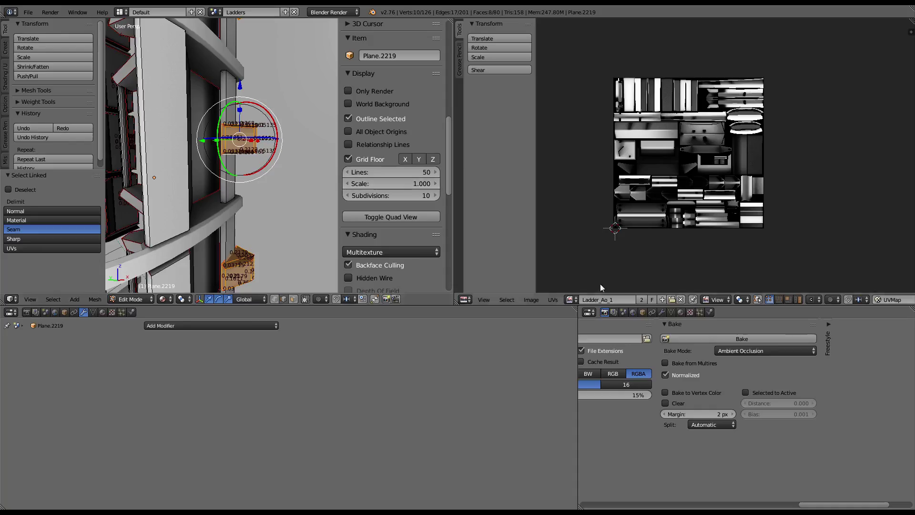
# Assign the Ladder_Ao_1 image and unwrap the selected bracket faces
pyautogui.click(570, 299)
pyautogui.write('Ladder_Ao_1')
pyautogui.click(588, 314)
pyautogui.scroll(3, 656, 167)
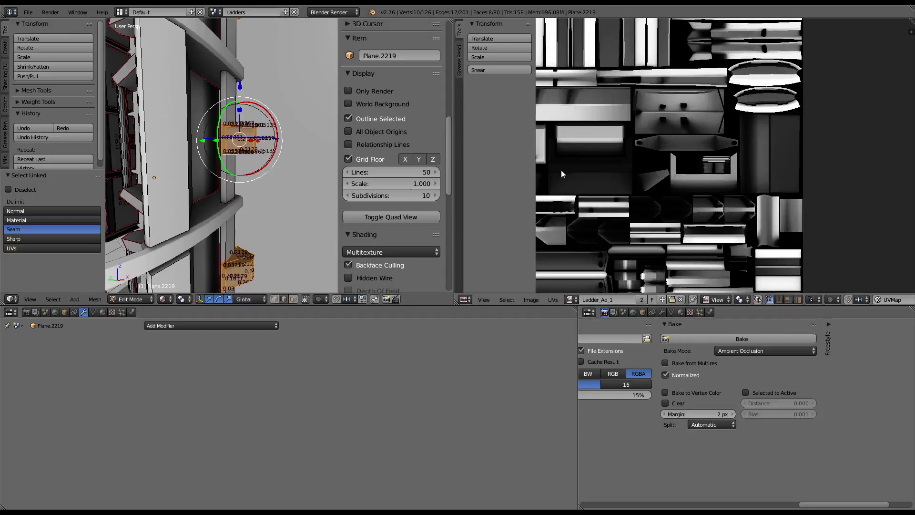
pyautogui.press('u')
pyautogui.click(266, 138)
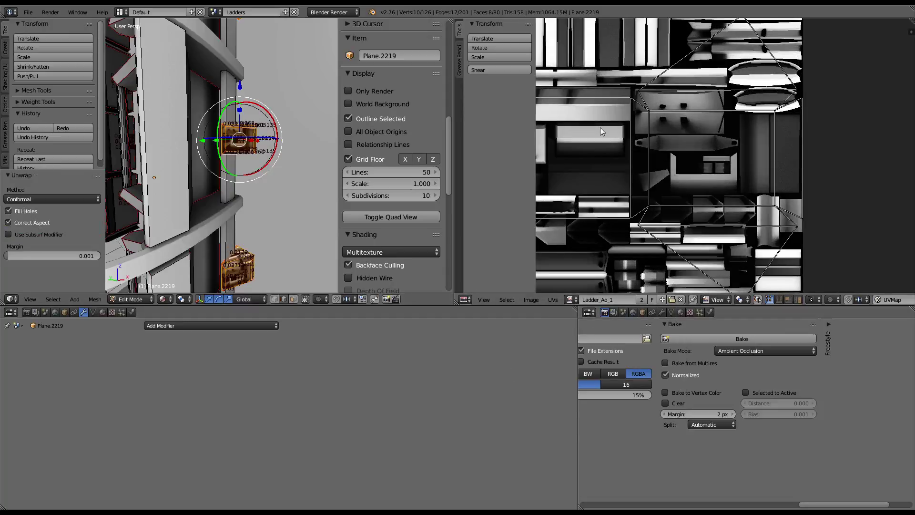
# Select the bracket's whole UV island and shrink it in two passes
pyautogui.hotkey('shift', 'space')
pyautogui.scroll(3, 605, 135)
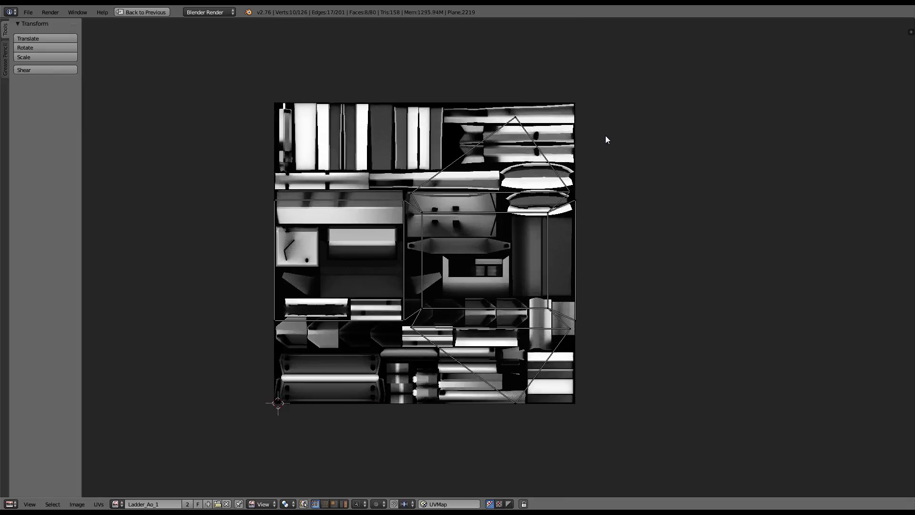
pyautogui.press('a')
pyautogui.press('s')
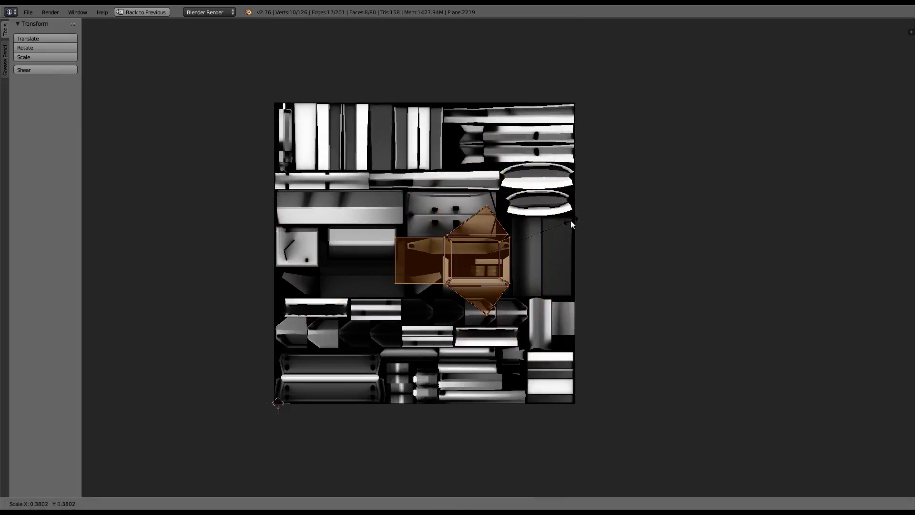
pyautogui.click(570, 221)
pyautogui.scroll(1, 570, 222)
pyautogui.scroll(2, 570, 221)
pyautogui.scroll(1, 570, 221)
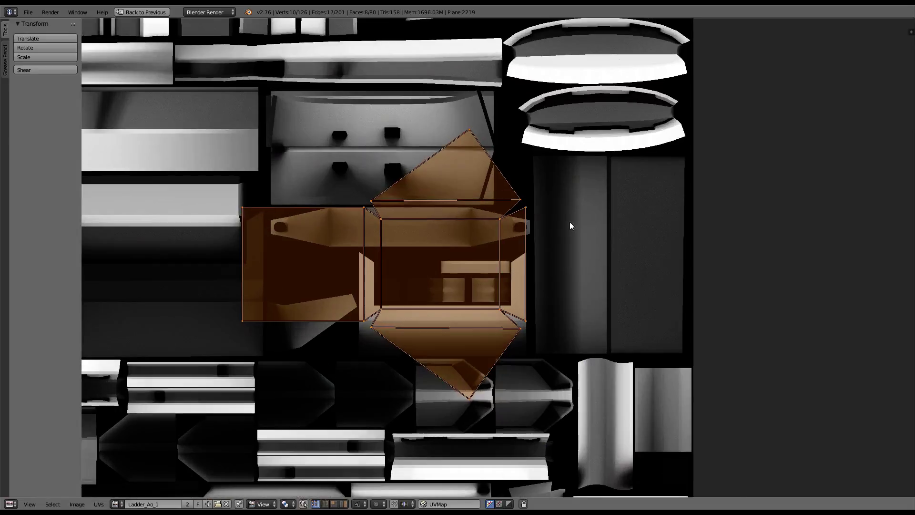
pyautogui.scroll(1, 610, 220)
pyautogui.scroll(1, 653, 218)
pyautogui.scroll(1, 653, 219)
pyautogui.press('s')
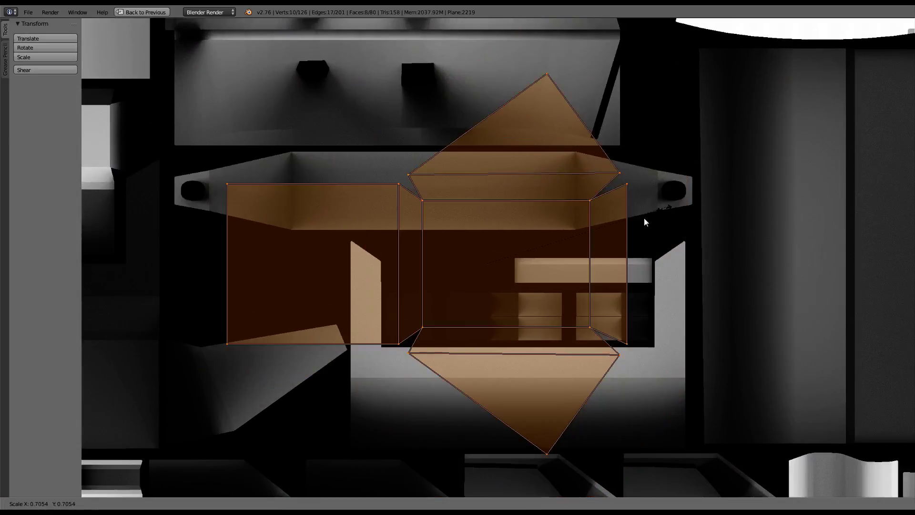
pyautogui.click(564, 245)
pyautogui.scroll(1, 564, 245)
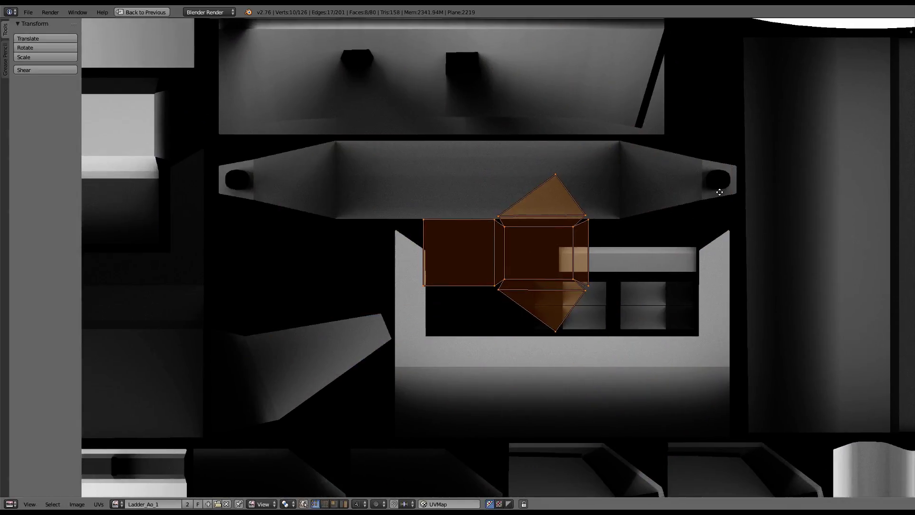
pyautogui.scroll(2, 799, 156)
pyautogui.scroll(2, 745, 162)
pyautogui.scroll(-2, 621, 394)
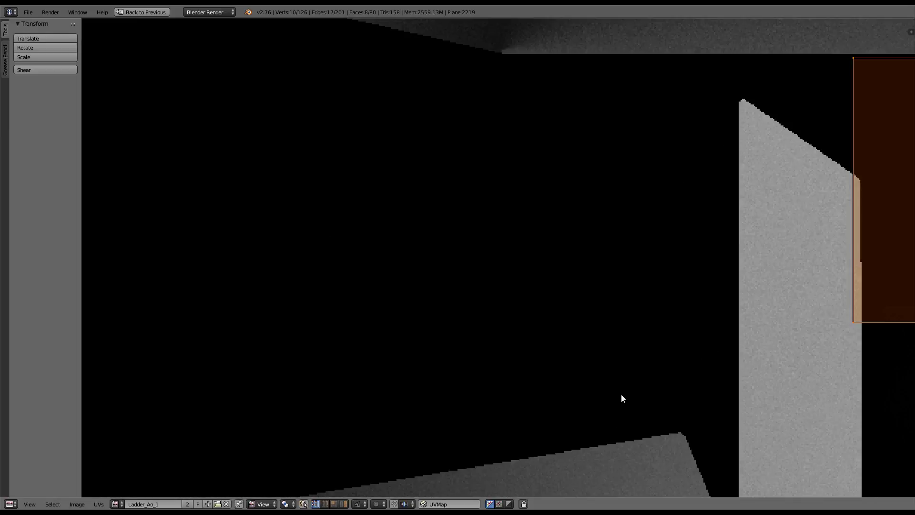
pyautogui.scroll(-2, 626, 358)
pyautogui.scroll(-2, 759, 275)
# Move the island into free space and rotate it 90°, then 180°
pyautogui.press('g')
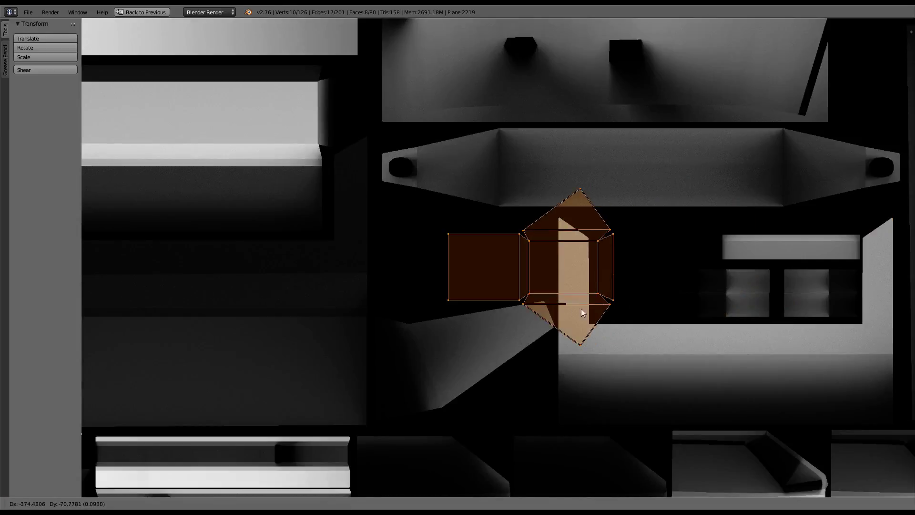
pyautogui.click(564, 308)
pyautogui.scroll(2, 620, 301)
pyautogui.press('r')
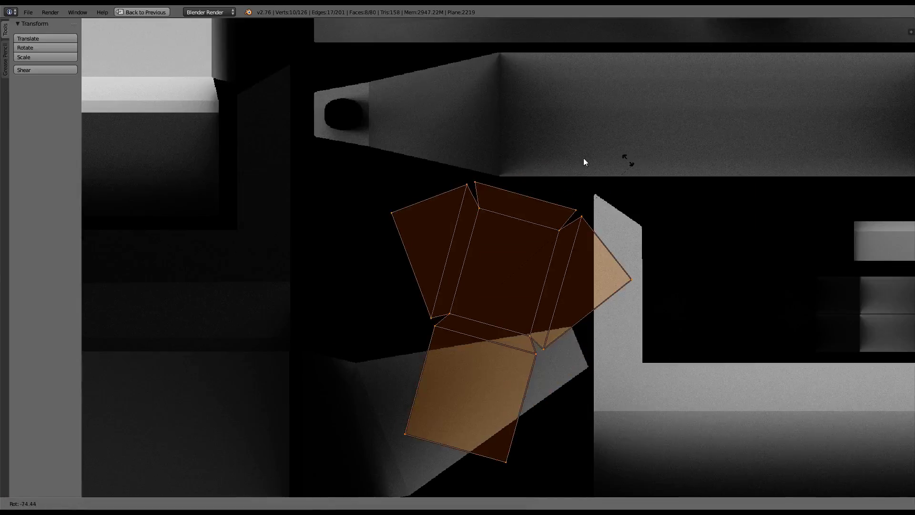
pyautogui.write('9')
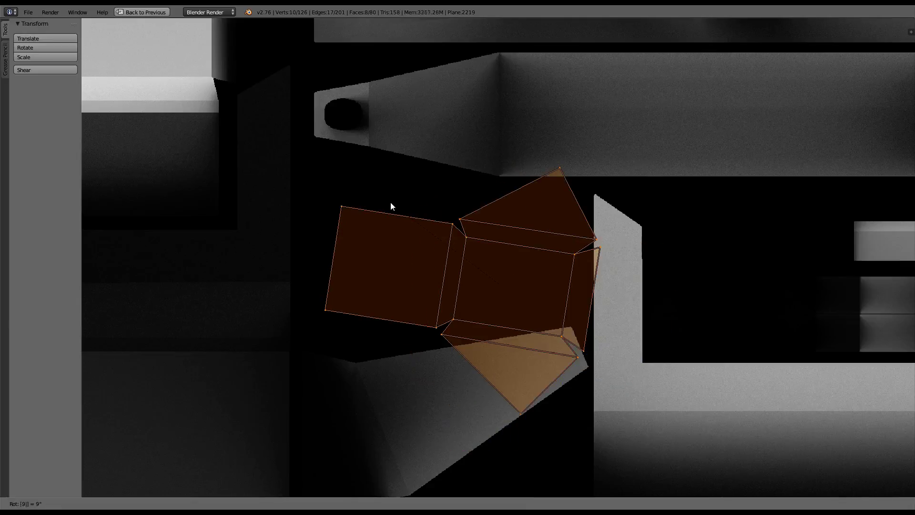
pyautogui.write('0')
pyautogui.press('Return')
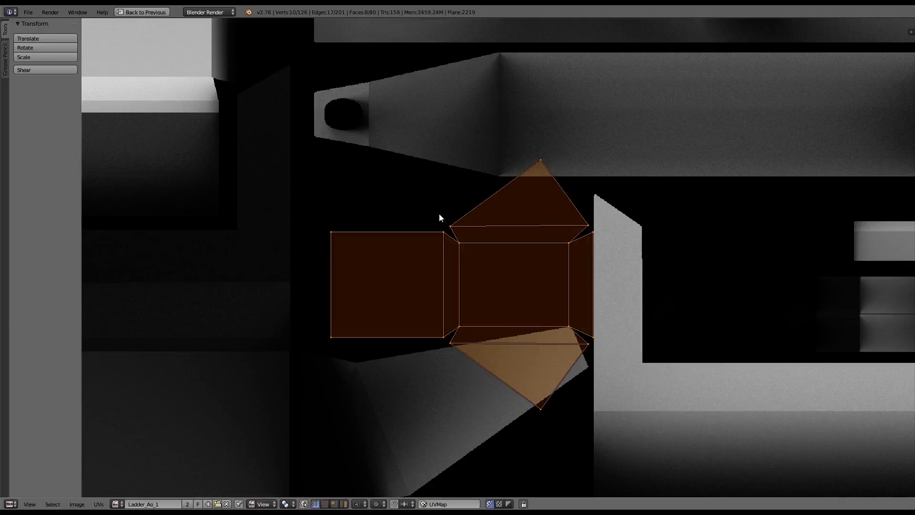
pyautogui.write('r180')
pyautogui.press('Return')
pyautogui.scroll(-4, 440, 213)
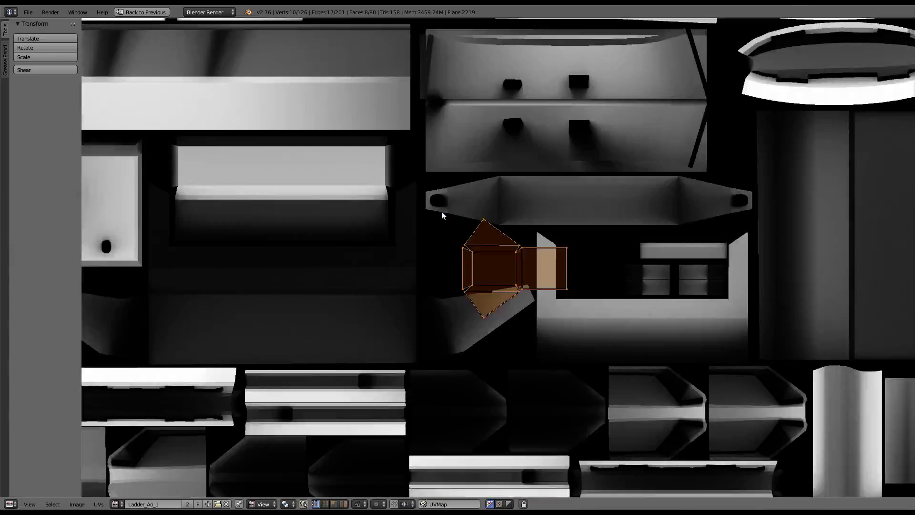
pyautogui.scroll(-5, 444, 213)
pyautogui.scroll(4, 562, 196)
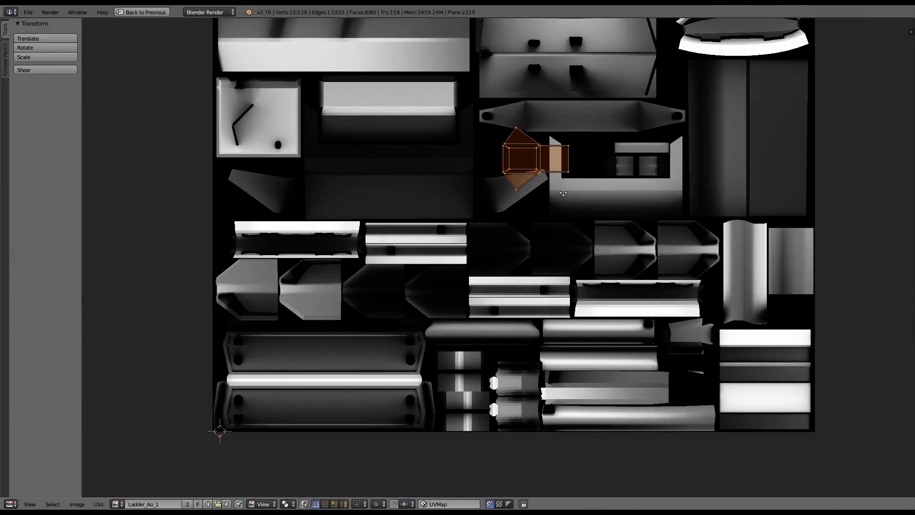
# Reposition the island into the empty dark area of the texture
pyautogui.moveTo(561, 196); pyautogui.dragTo(553, 281, button='middle')
pyautogui.scroll(3, 554, 281)
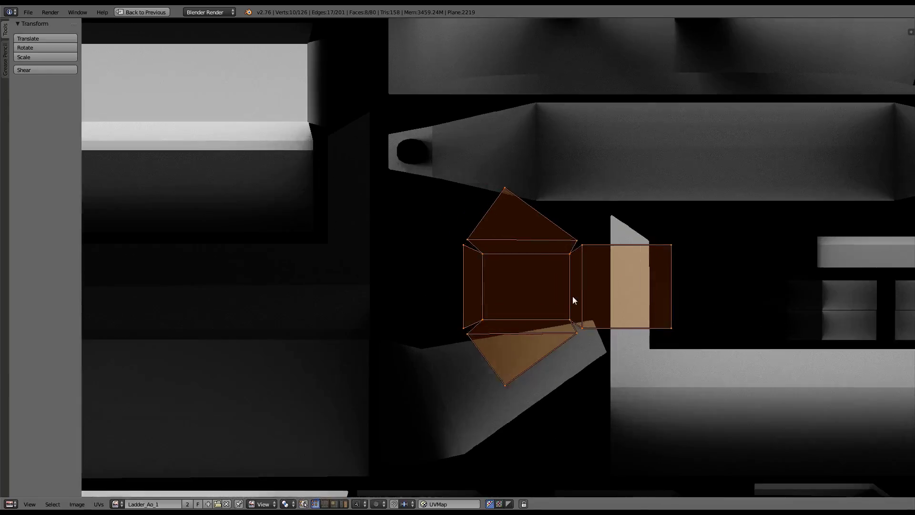
pyautogui.press('g')
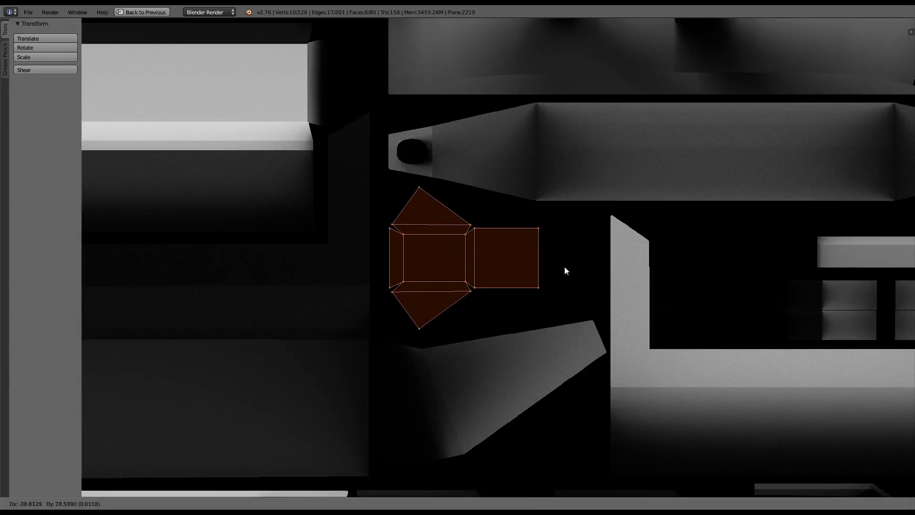
pyautogui.click(564, 267)
pyautogui.press('g')
pyautogui.press('g')
pyautogui.click(581, 269)
pyautogui.scroll(2, 581, 269)
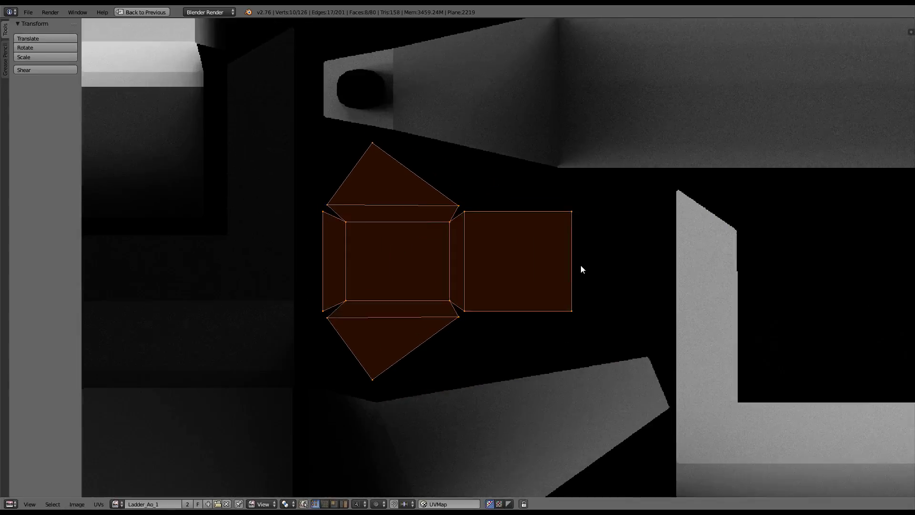
# Restore the layout, return to object mode and run an ambient occlusion bake
pyautogui.hotkey('ctrl', 'Up')
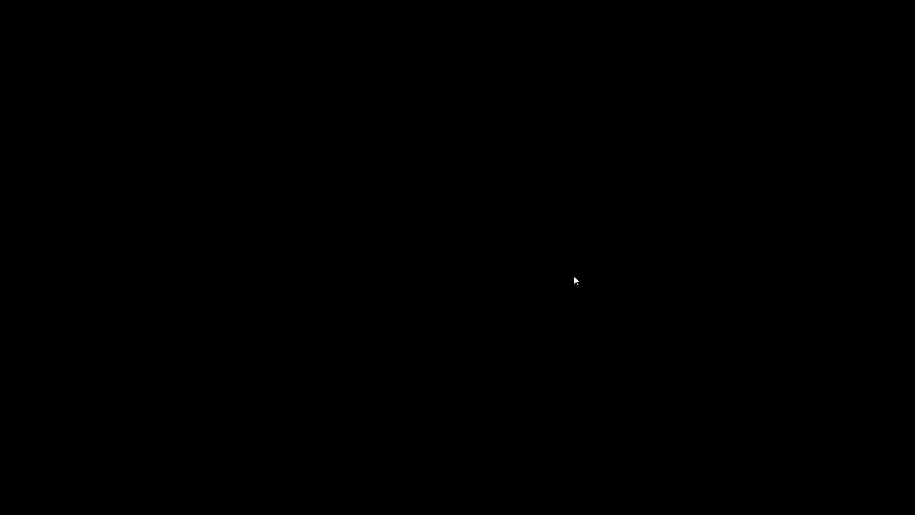
pyautogui.press('Tab')
pyautogui.moveTo(243, 139)
pyautogui.mouseDown(button='middle')
pyautogui.moveTo(232, 193)
pyautogui.moveTo(241, 132)
pyautogui.mouseUp(button='middle')
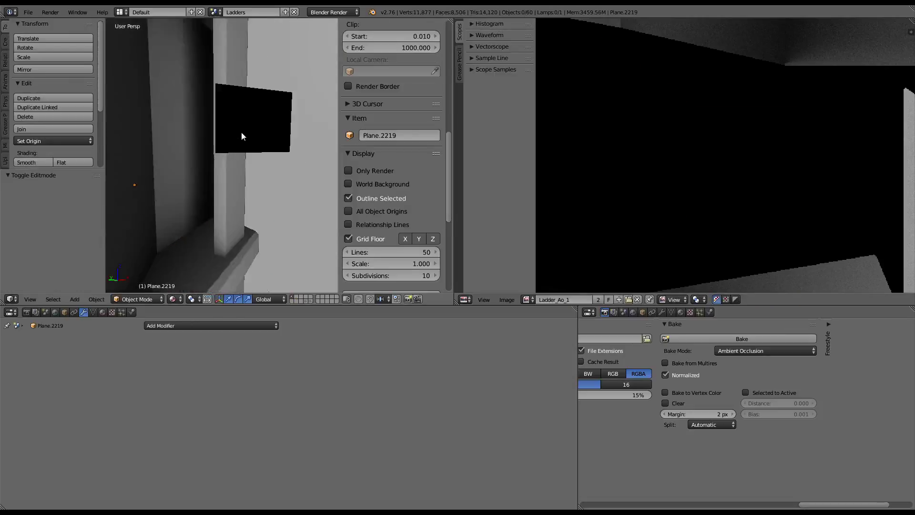
pyautogui.scroll(-3, 241, 133)
pyautogui.click(706, 338)
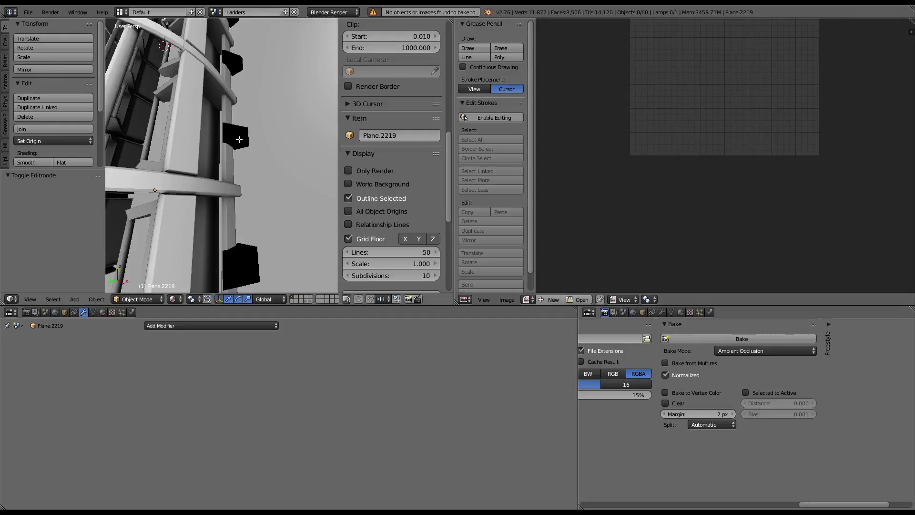
# Assign Ladder_Ao_1 to all the bracket's faces, re-bake AO, and select one bracket
pyautogui.press('Tab')
pyautogui.press('a')
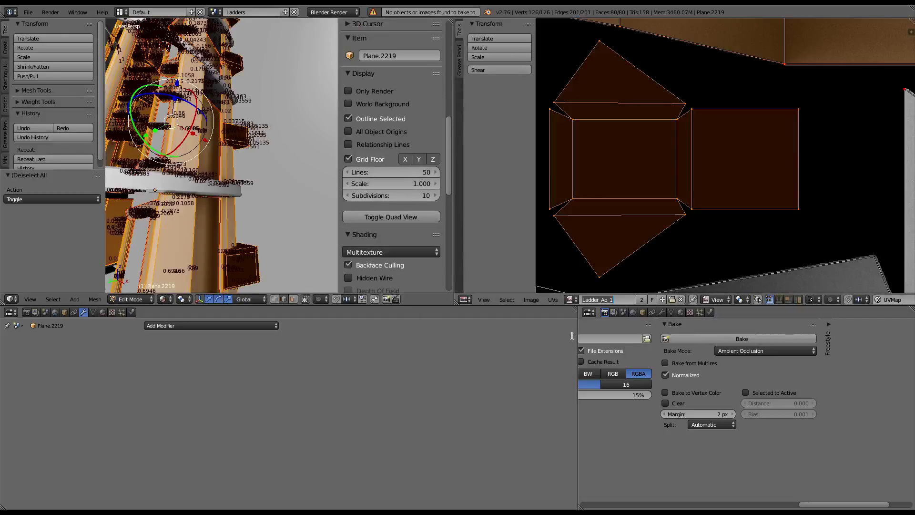
pyautogui.click(571, 299)
pyautogui.click(583, 314)
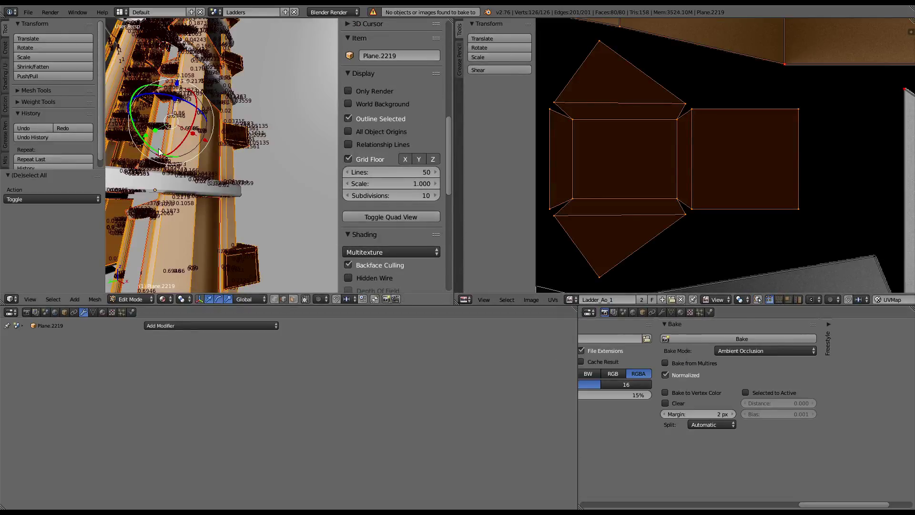
pyautogui.press('Tab')
pyautogui.click(688, 339)
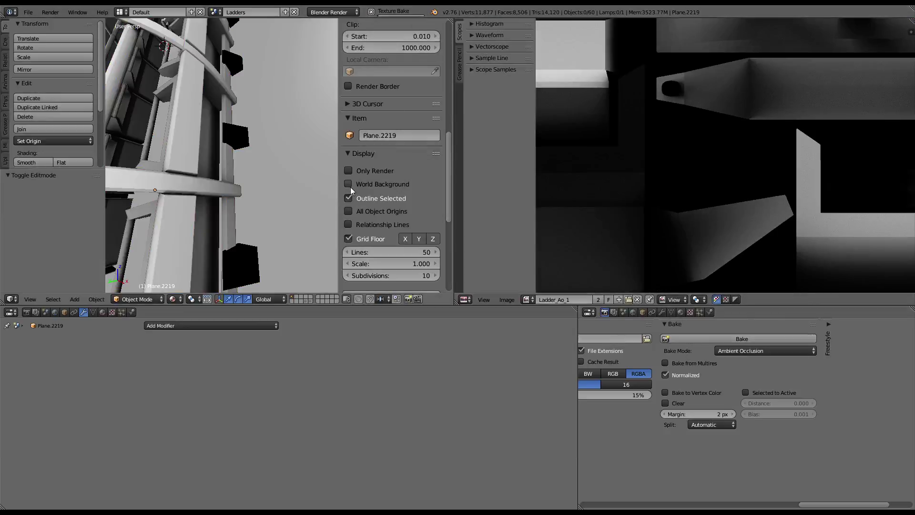
pyautogui.scroll(3, 303, 141)
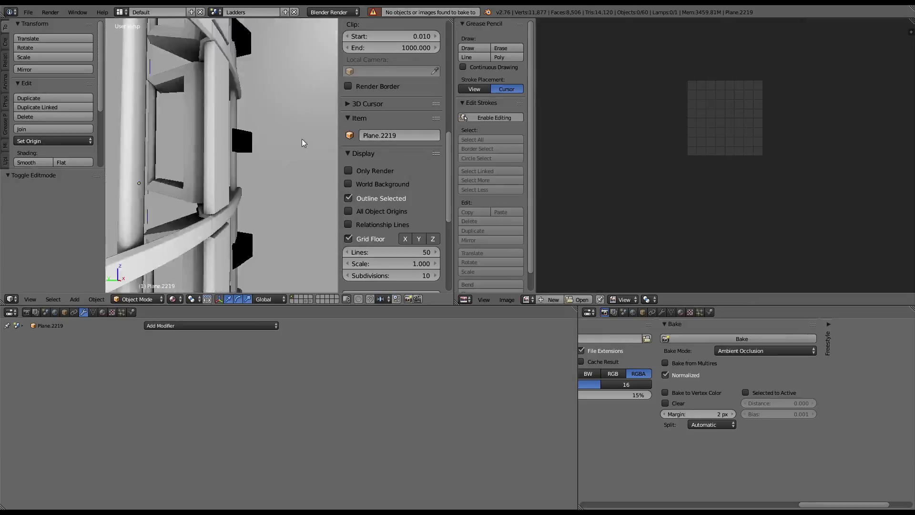
pyautogui.rightClick(233, 143)
# Bake ambient occlusion into Ladder_Ao_1, then orbit around the bracket to check its grey shading
pyautogui.click(725, 349)
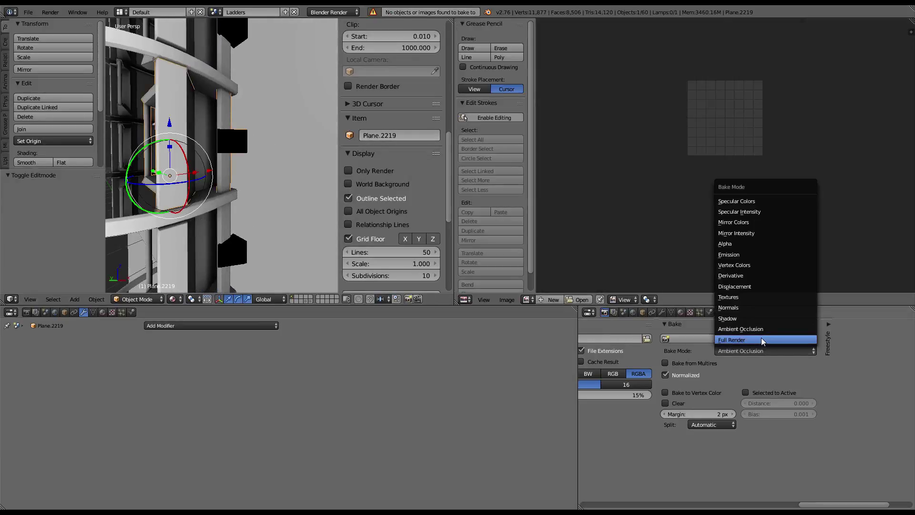
pyautogui.click(737, 337)
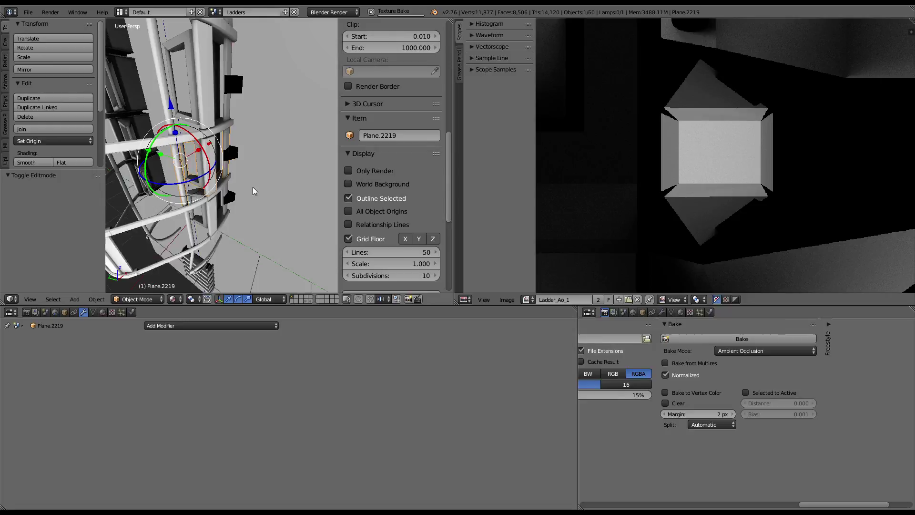
pyautogui.scroll(3, 253, 191)
pyautogui.scroll(3, 253, 191)
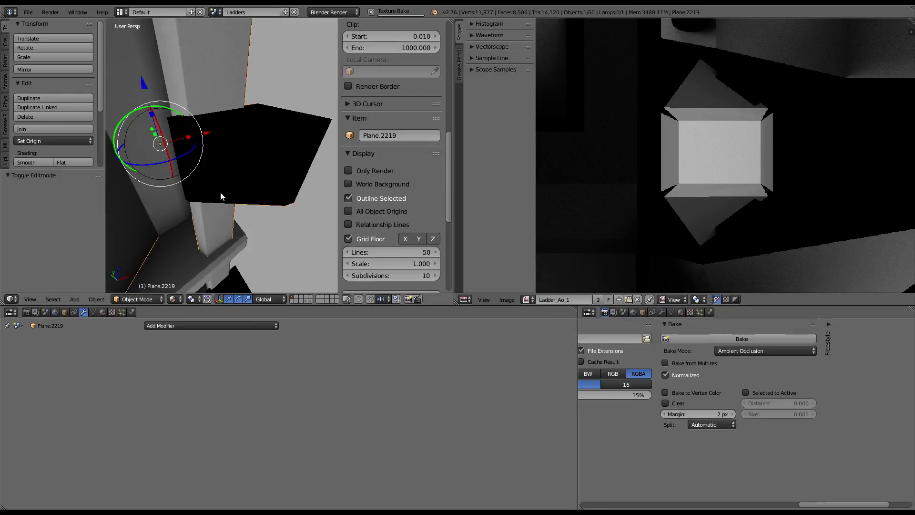
pyautogui.press('KP_6')
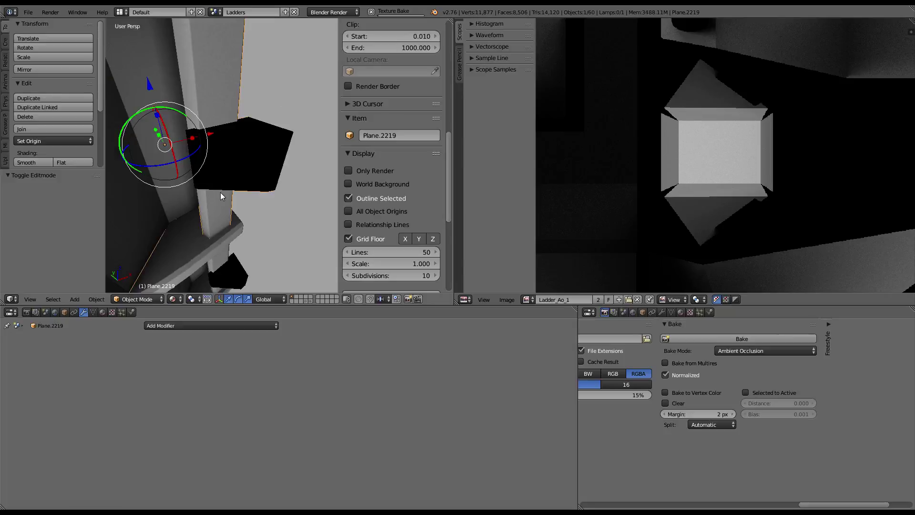
pyautogui.moveTo(221, 193)
pyautogui.mouseDown(button='middle')
pyautogui.moveTo(248, 147)
pyautogui.moveTo(233, 107)
pyautogui.moveTo(170, 124)
pyautogui.moveTo(192, 139)
pyautogui.moveTo(171, 212)
pyautogui.moveTo(155, 213)
pyautogui.moveTo(189, 199)
pyautogui.mouseUp(button='middle')
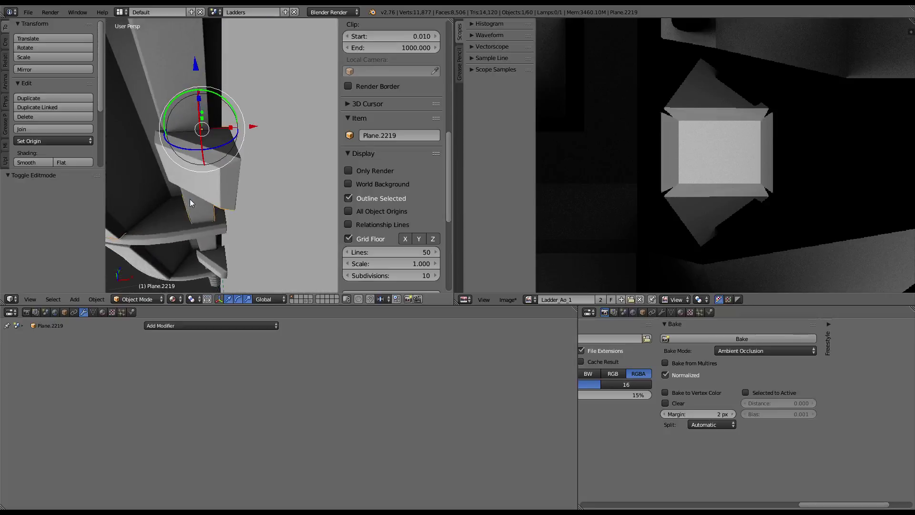
# Save the re-baked texture as Ladder_Ao_1.png
pyautogui.click(518, 300)
pyautogui.click(534, 225)
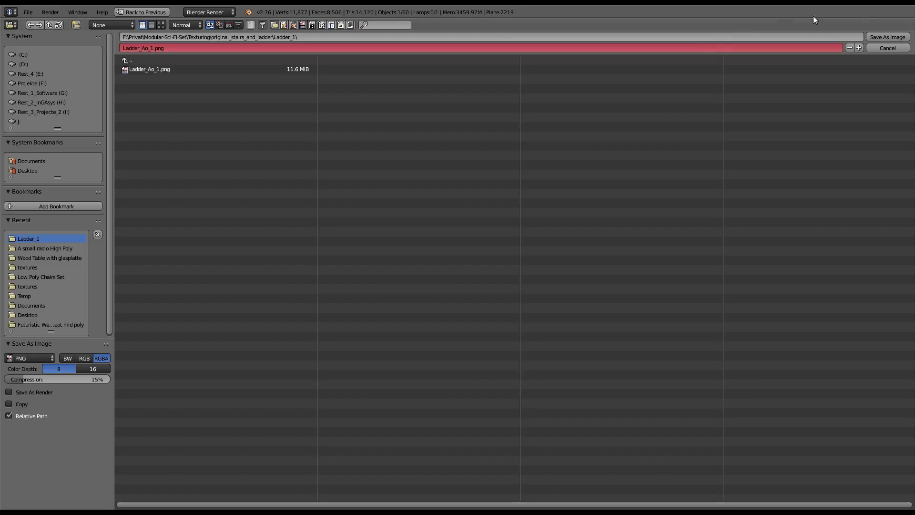
pyautogui.click(890, 36)
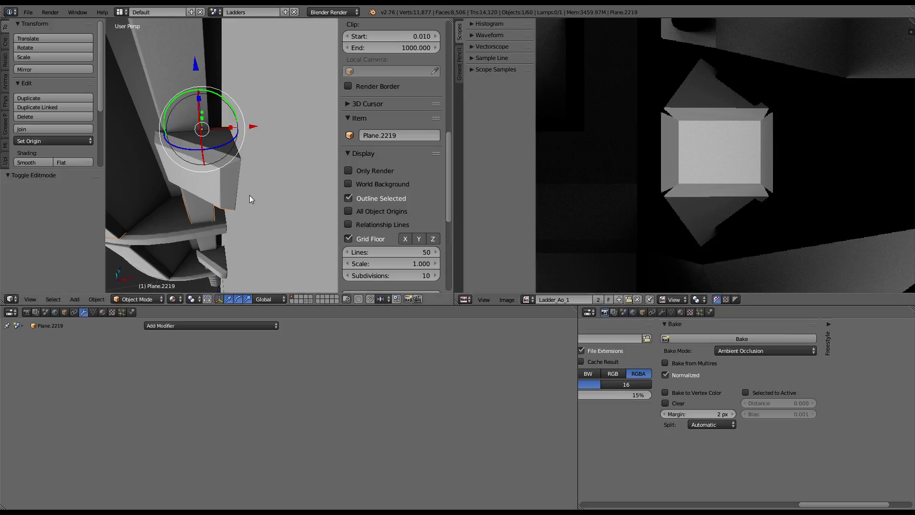
# Deselect all, inspect the ladder cage from below, and save the image over Ladder_Ao_1.png
pyautogui.scroll(-5, 247, 195)
pyautogui.moveTo(246, 195); pyautogui.dragTo(302, 139, button='middle')
pyautogui.press('a')
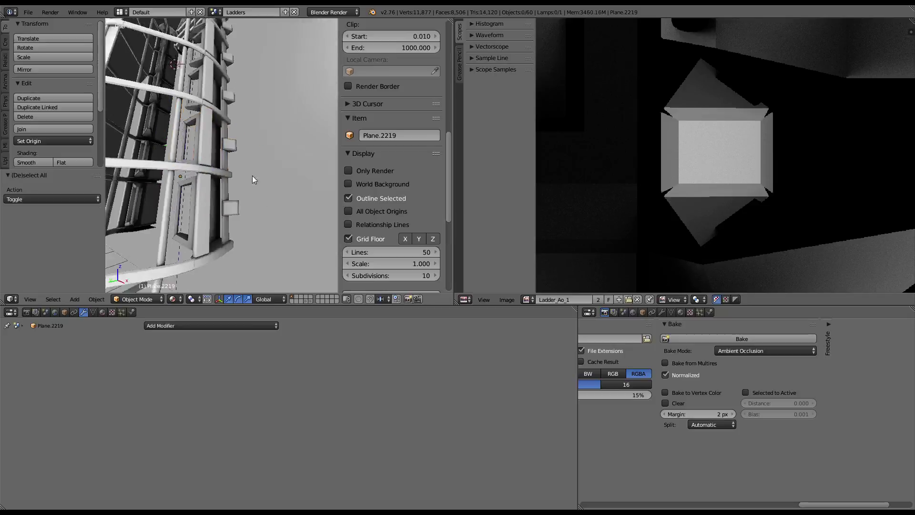
pyautogui.moveTo(253, 179)
pyautogui.mouseDown(button='middle')
pyautogui.moveTo(195, 133)
pyautogui.moveTo(276, 85)
pyautogui.moveTo(208, 120)
pyautogui.moveTo(227, 164)
pyautogui.moveTo(334, 124)
pyautogui.mouseUp(button='middle')
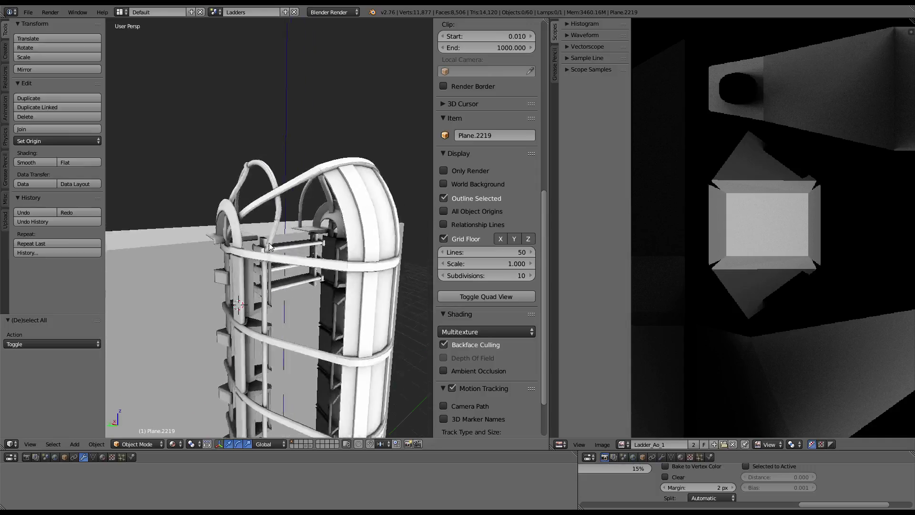
pyautogui.moveTo(270, 246)
pyautogui.mouseDown(button='middle')
pyautogui.moveTo(302, 219)
pyautogui.moveTo(258, 200)
pyautogui.moveTo(250, 212)
pyautogui.moveTo(697, 219)
pyautogui.mouseUp(button='middle')
pyautogui.scroll(-3, 251, 212)
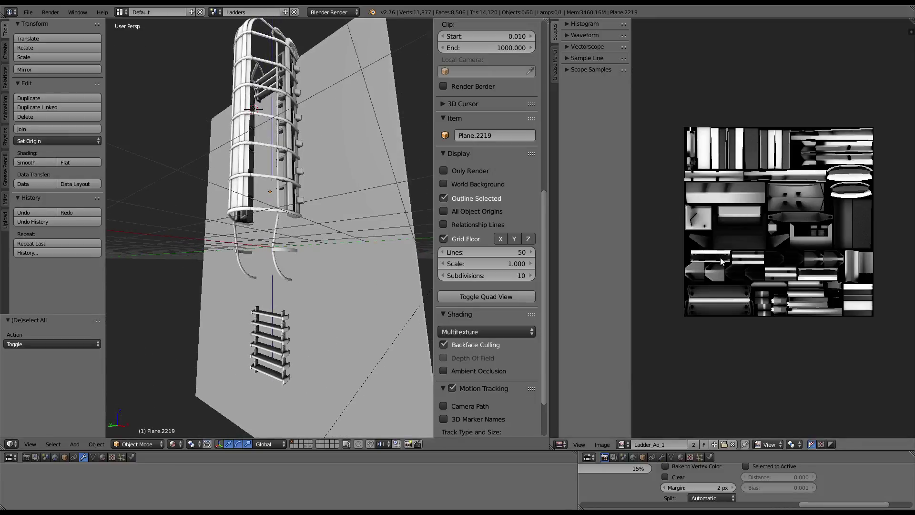
pyautogui.click(602, 446)
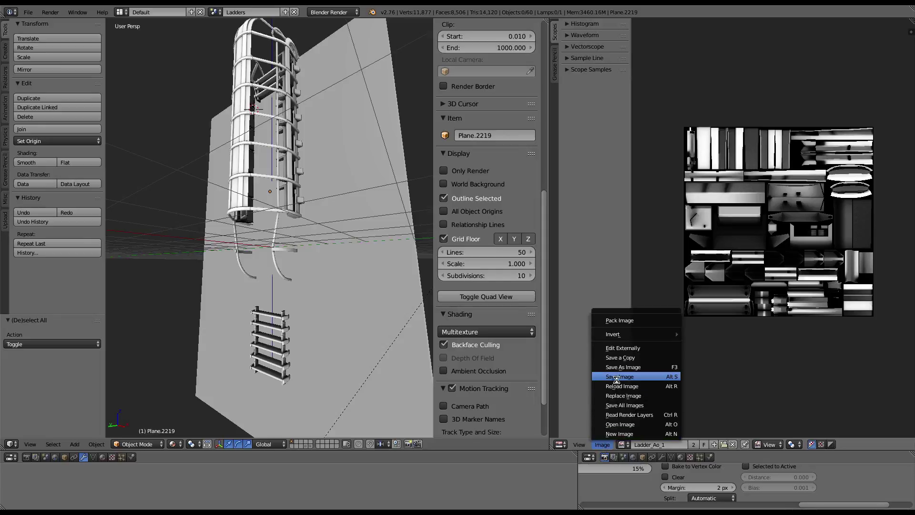
pyautogui.click(617, 378)
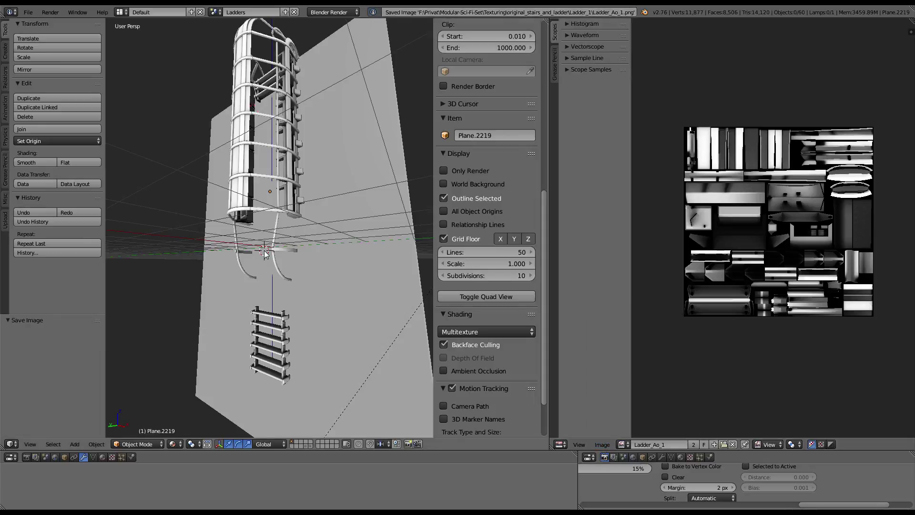
pyautogui.click(28, 11)
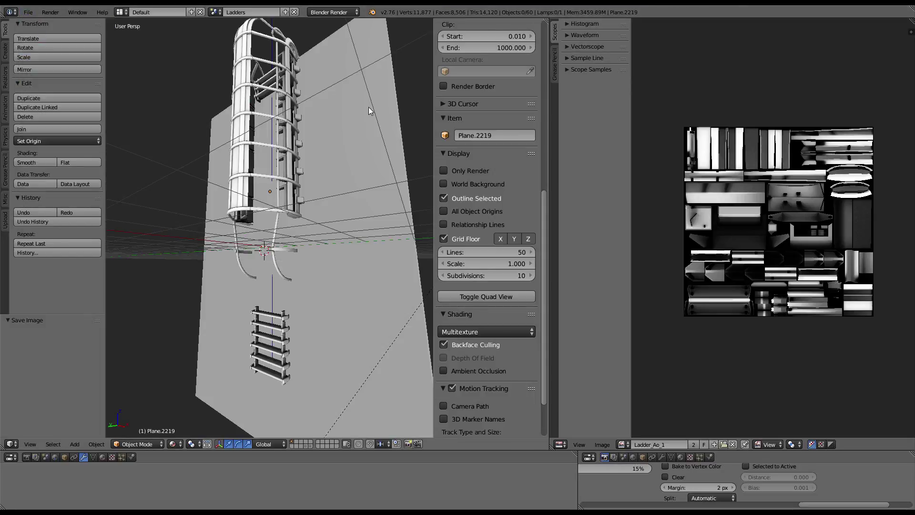